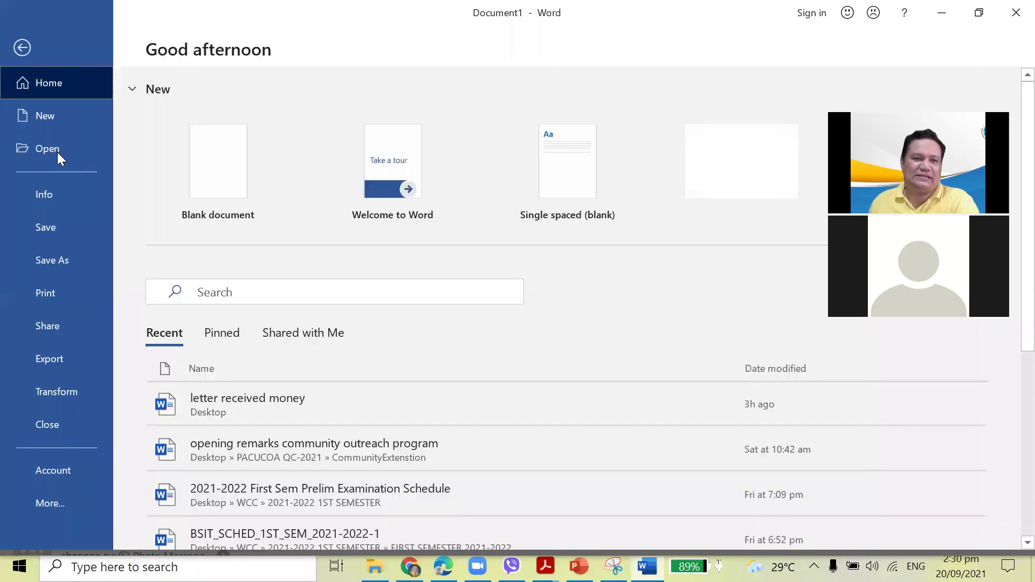
Open the ict_he resume from the Desktop through File > Open > Browse.
click(56, 143)
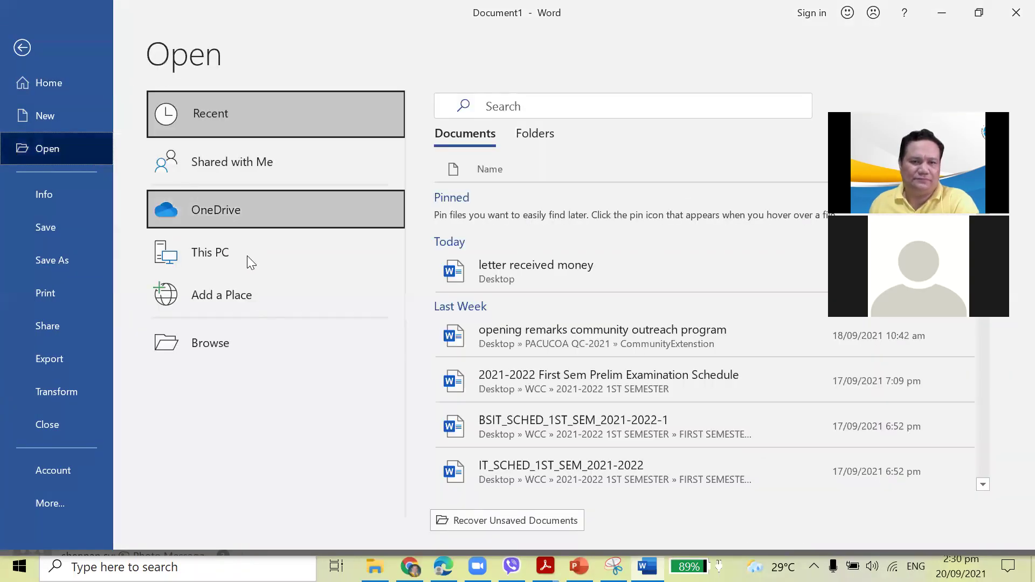
click(226, 340)
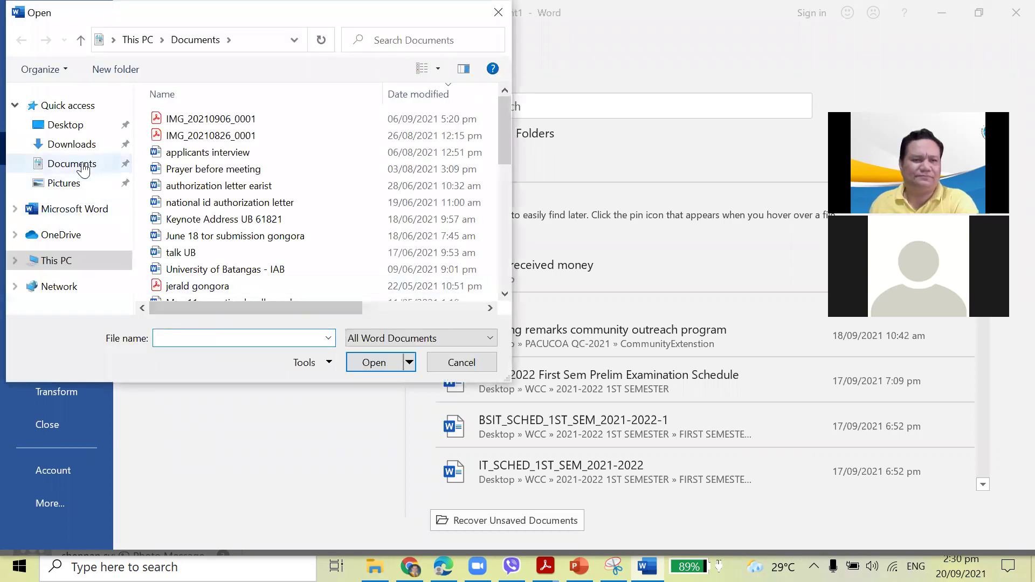
click(81, 126)
scroll(361, 184, down, 3)
scroll(363, 191, down, 5)
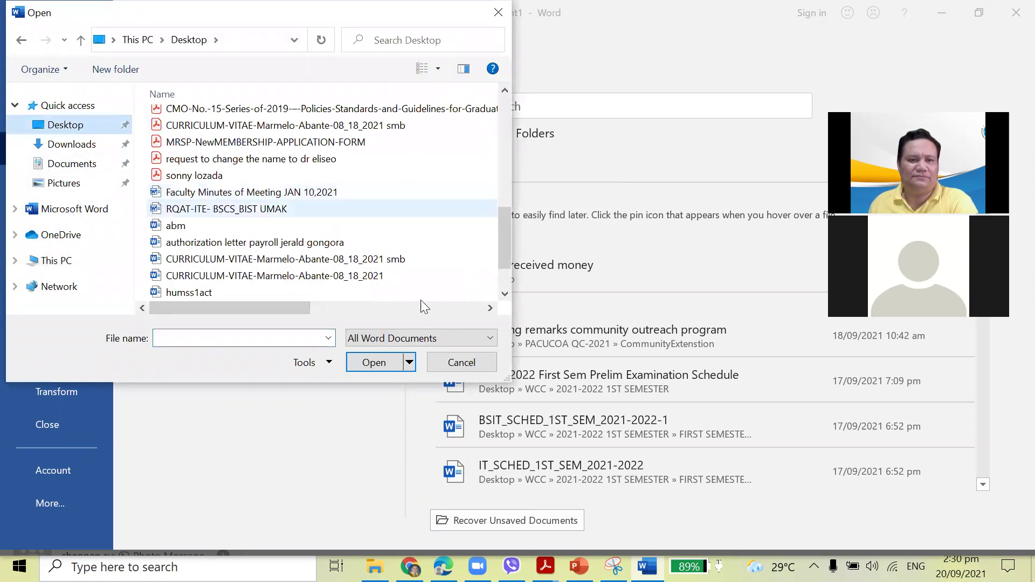
scroll(367, 226, down, 2)
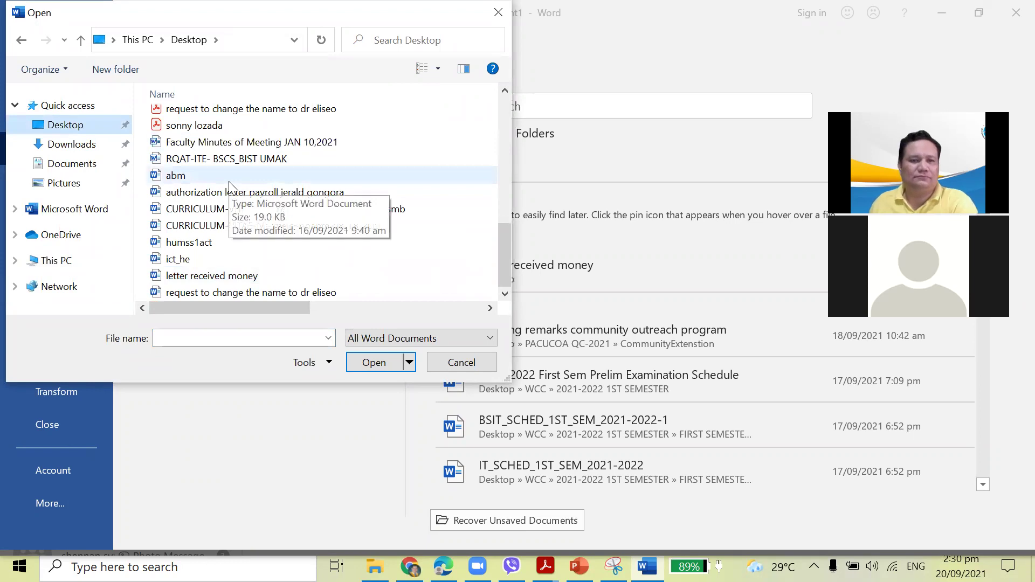
click(203, 260)
click(372, 363)
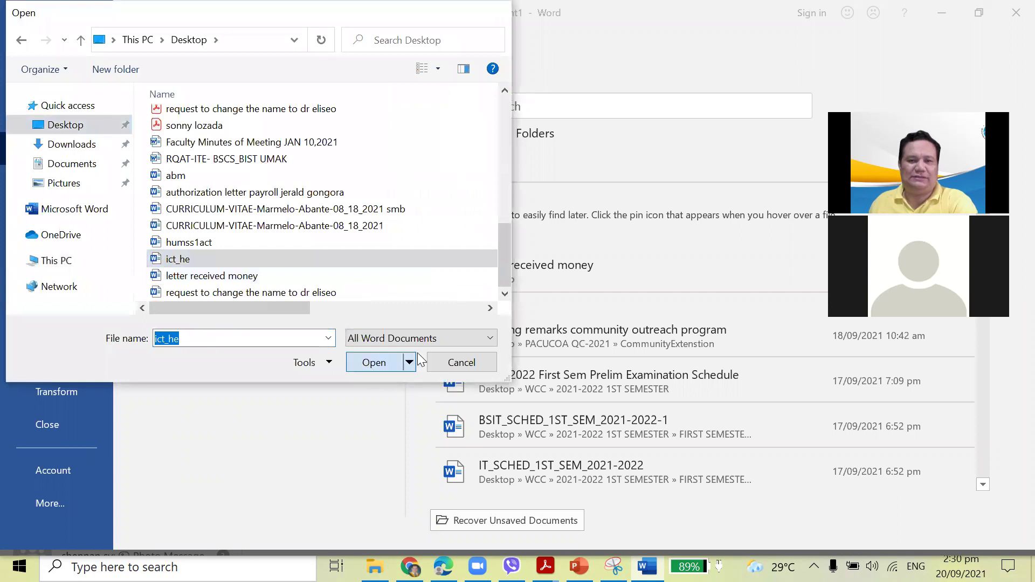
Enter the password to open and the password to modify the document.
text(•)
key(Return)
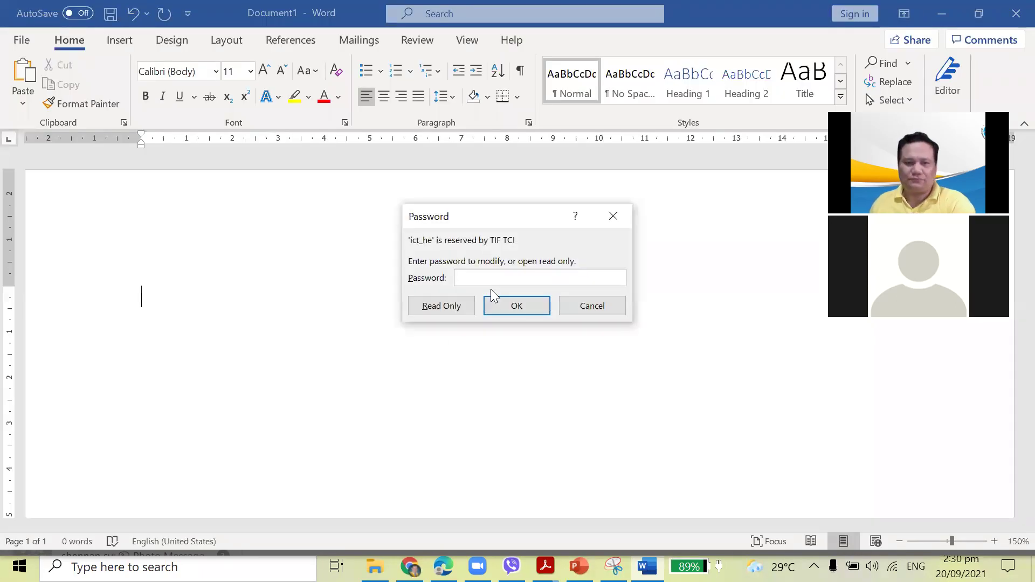
text(•)
key(Return)
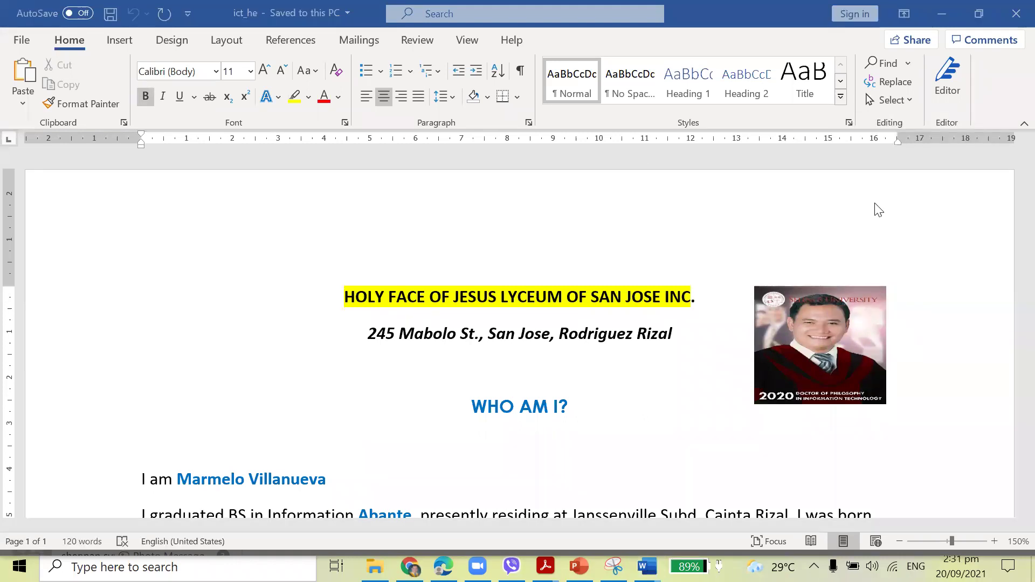
scroll(681, 274, down, 3)
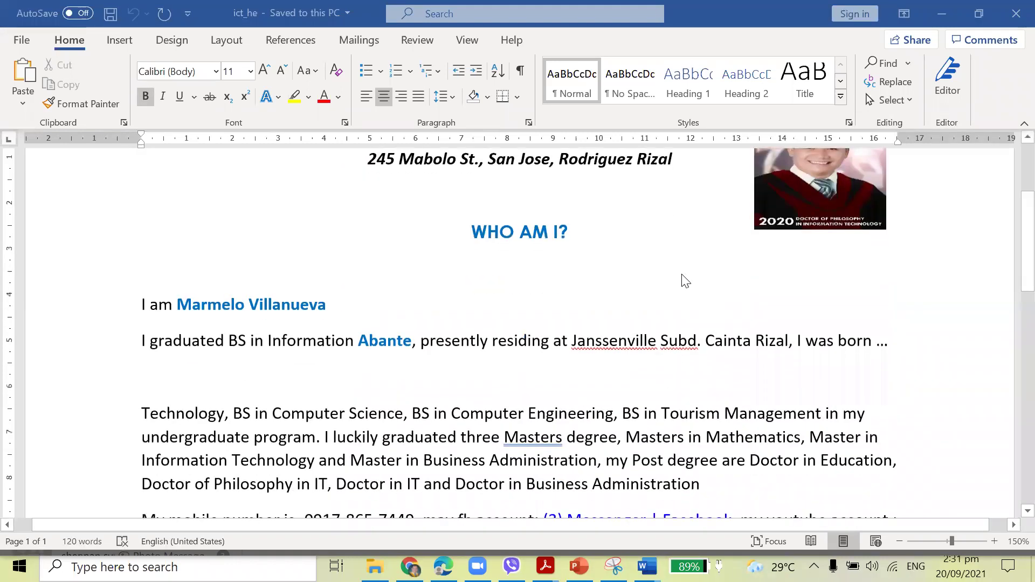
scroll(685, 281, up, 3)
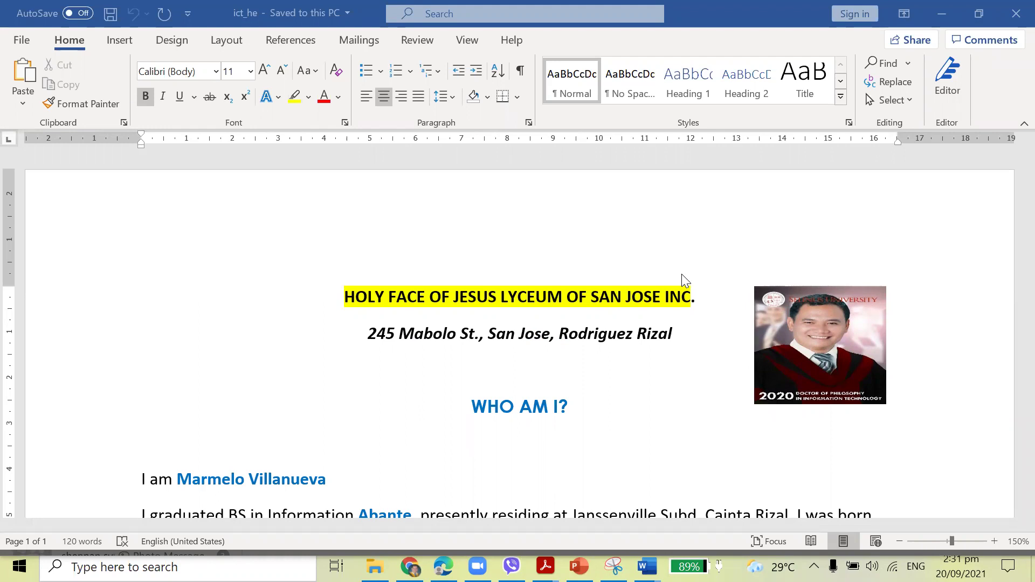
scroll(684, 291, down, 4)
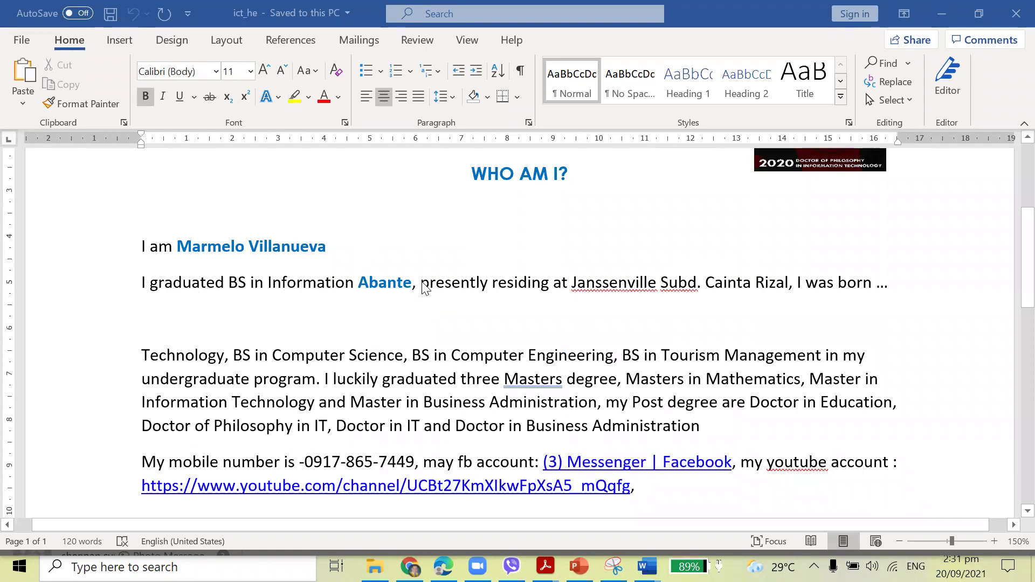
Move the surname after 'Information' to the end of the name in the 'I am' line.
drag(358, 283, 331, 247)
click(346, 299)
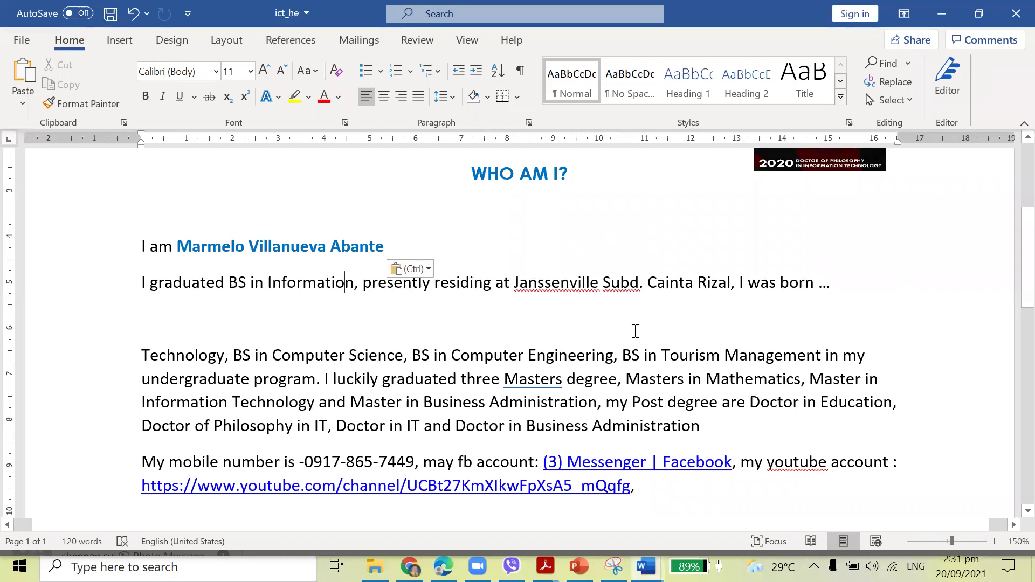
scroll(640, 383, down, 4)
scroll(643, 385, up, 2)
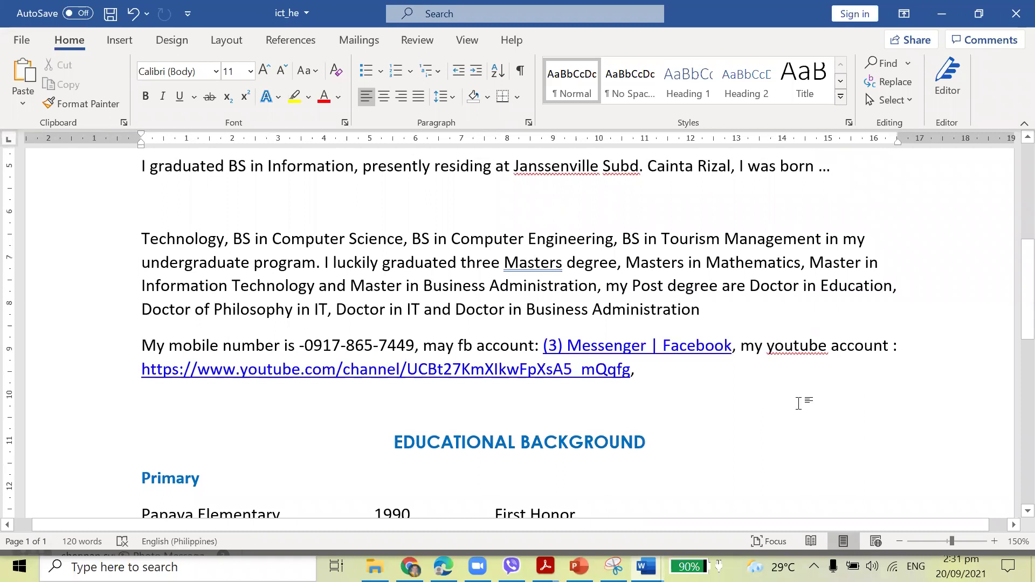
scroll(777, 390, down, 2)
scroll(776, 391, up, 3)
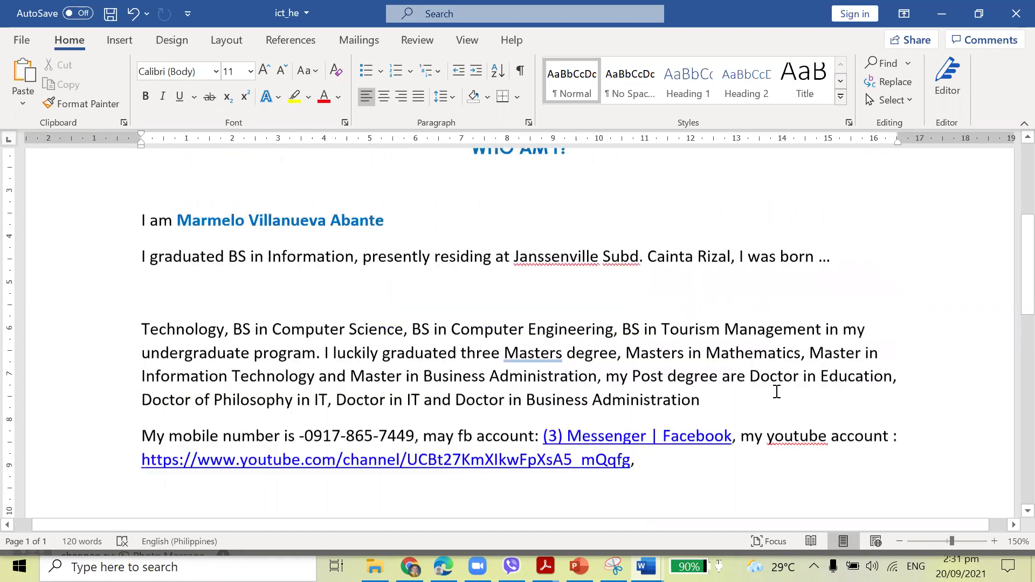
scroll(777, 391, up, 1)
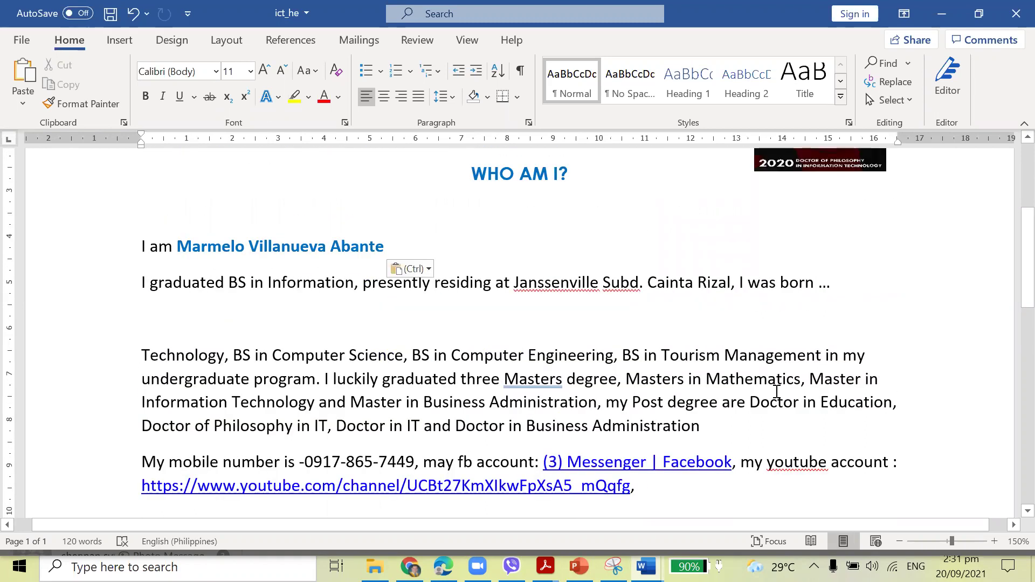
scroll(744, 372, down, 8)
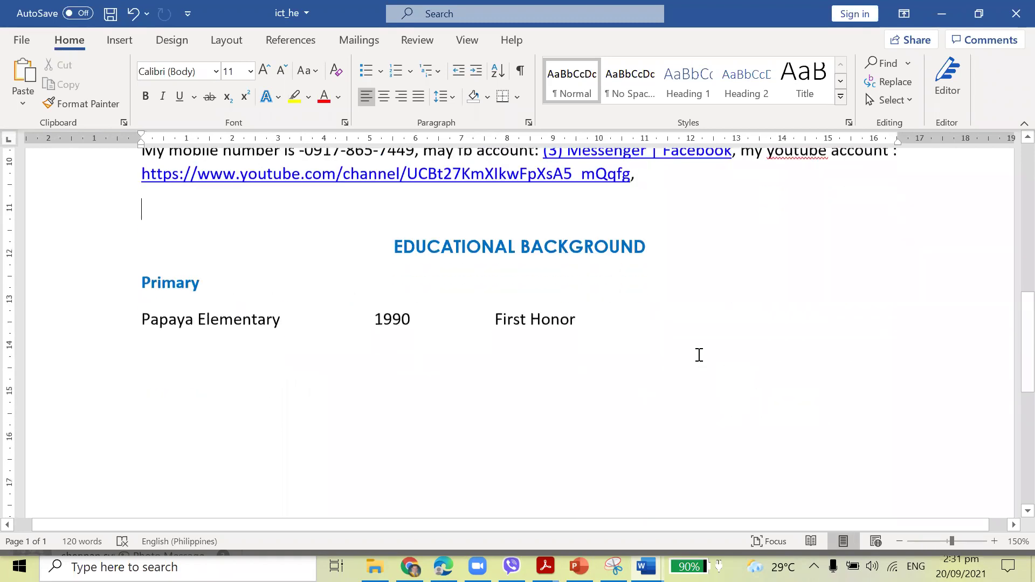
scroll(691, 345, up, 3)
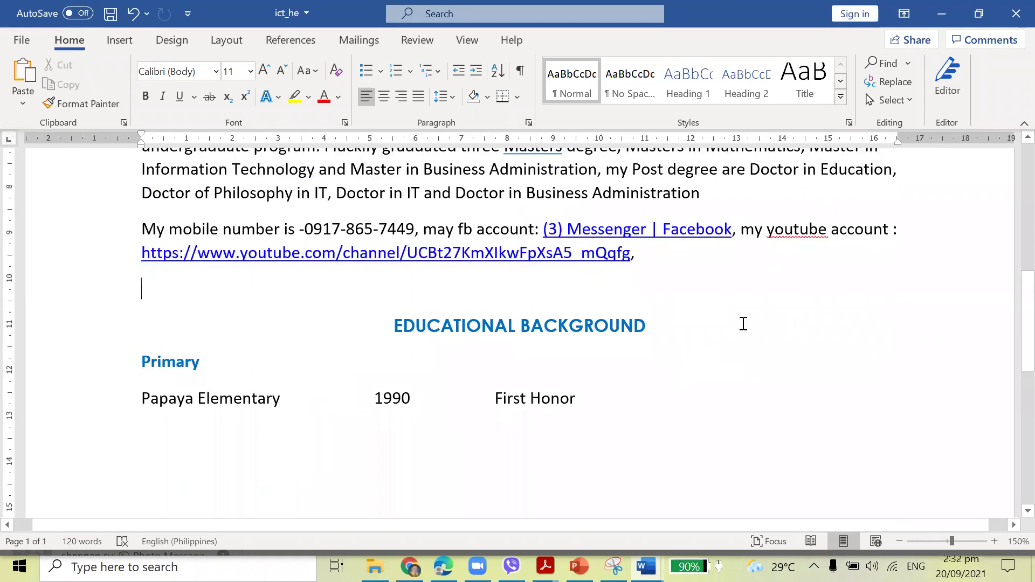
scroll(756, 397, up, 2)
scroll(755, 396, down, 2)
click(233, 380)
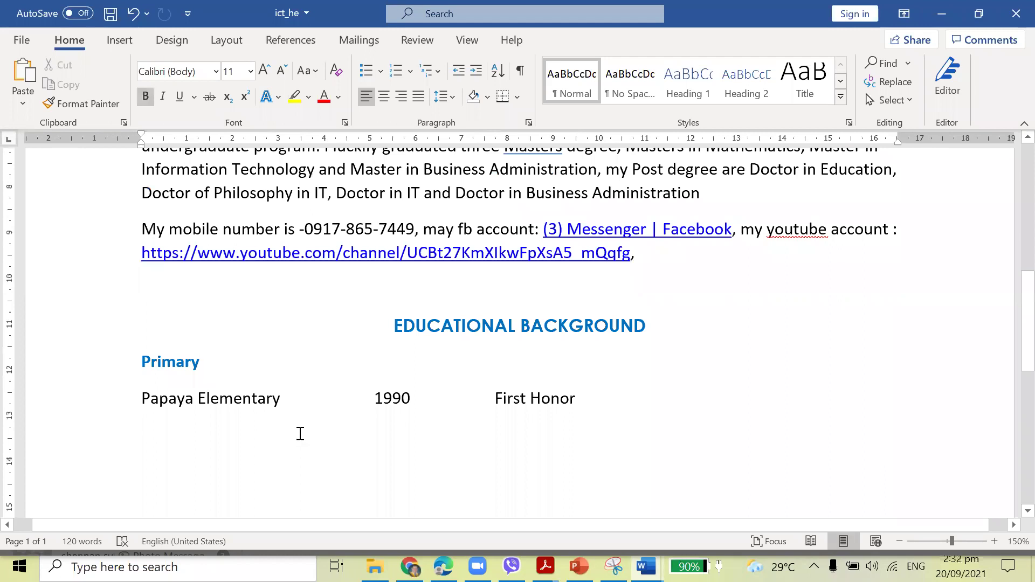
scroll(244, 390, down, 2)
click(244, 391)
scroll(416, 393, down, 5)
scroll(420, 391, up, 12)
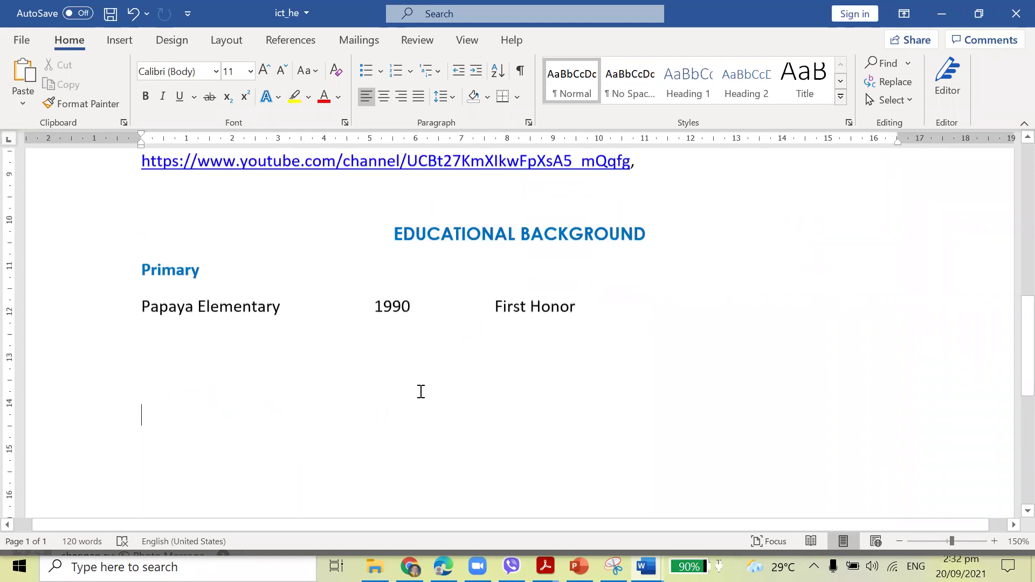
scroll(421, 391, down, 2)
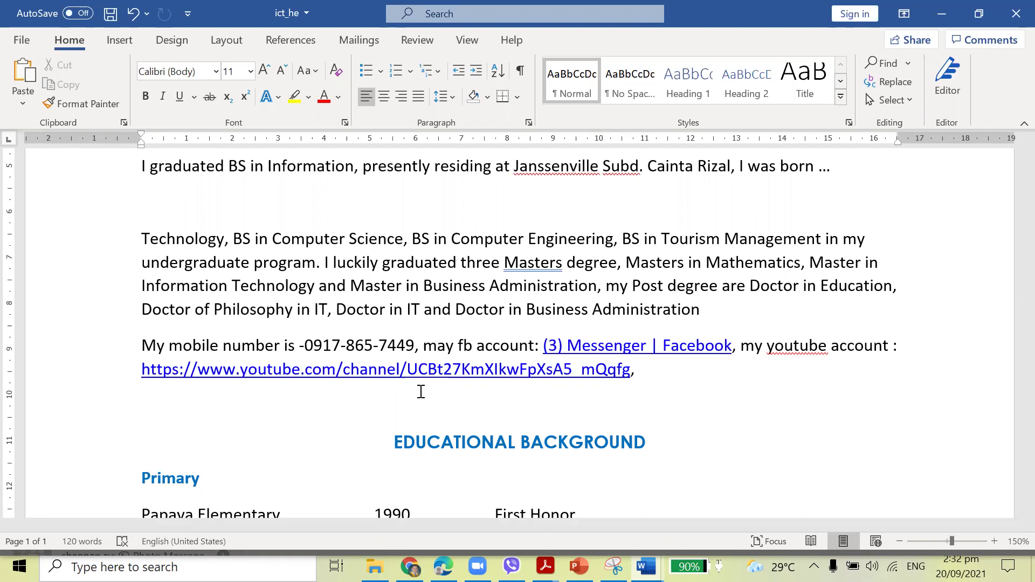
scroll(595, 297, down, 5)
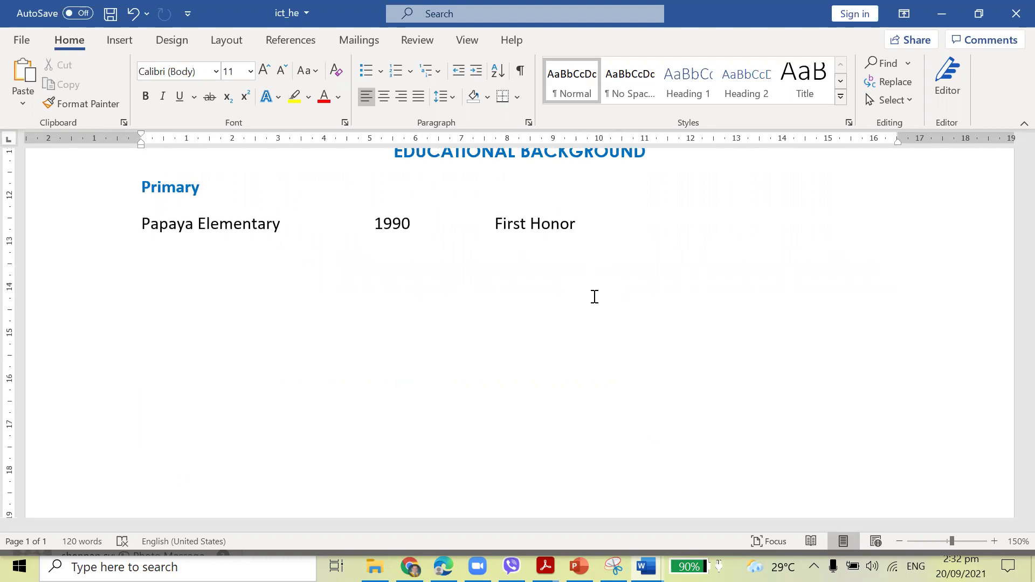
scroll(594, 297, up, 10)
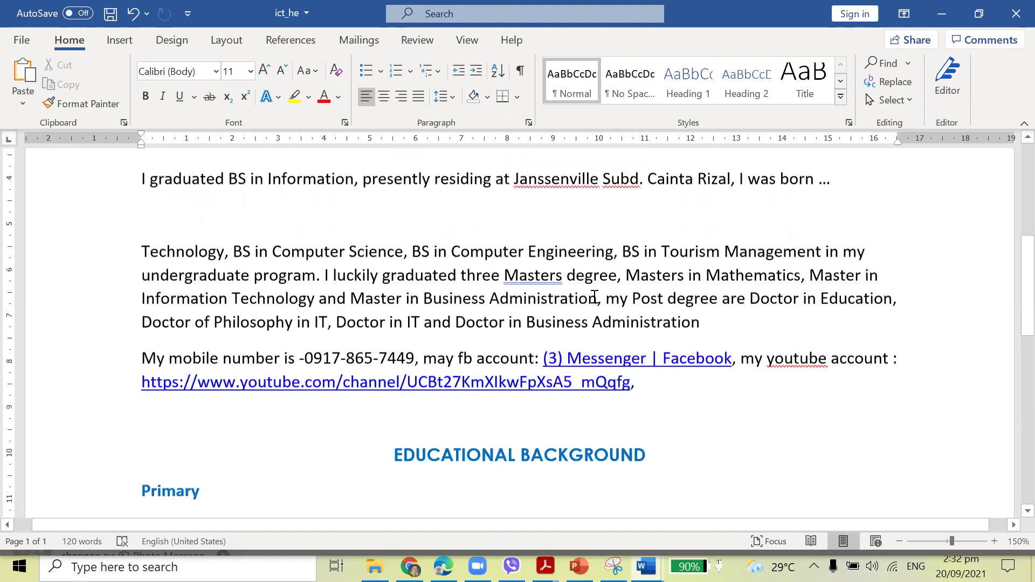
scroll(538, 416, down, 10)
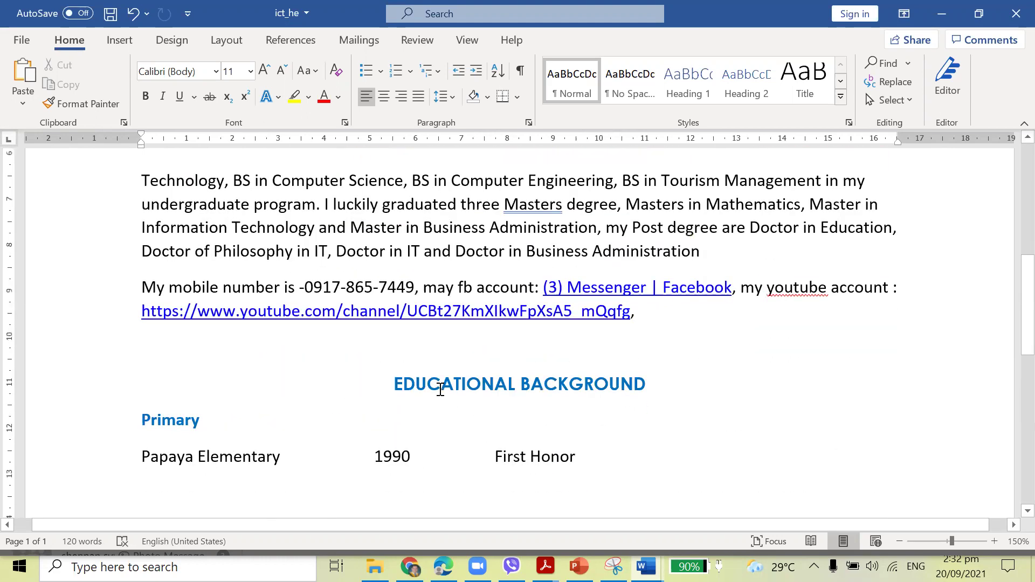
Make a first Format Painter attempt at restyling the EDUCATIONAL BACKGROUND heading.
drag(393, 382, 652, 385)
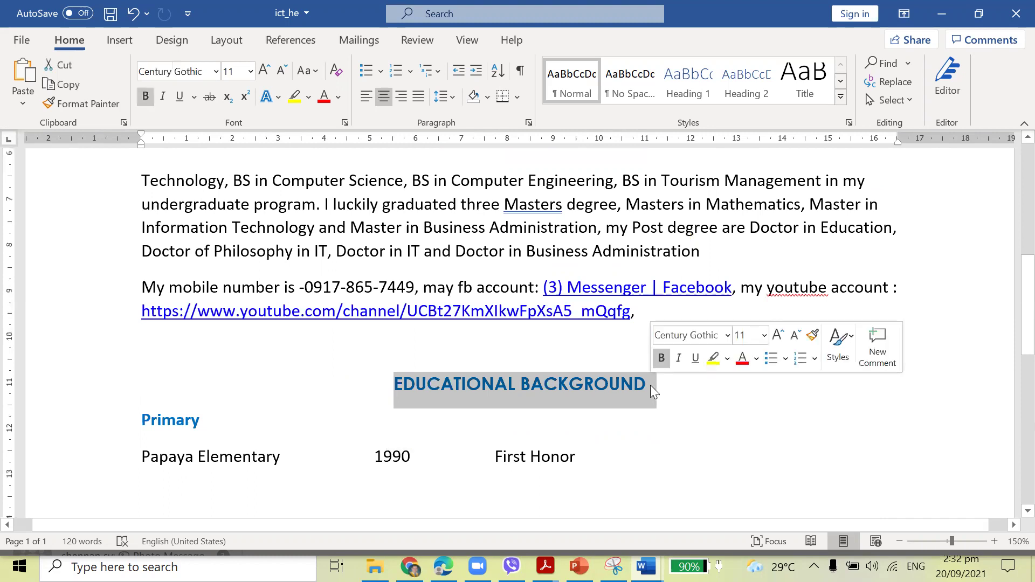
drag(232, 252, 266, 252)
click(81, 103)
drag(393, 377, 647, 383)
click(600, 424)
scroll(671, 411, up, 6)
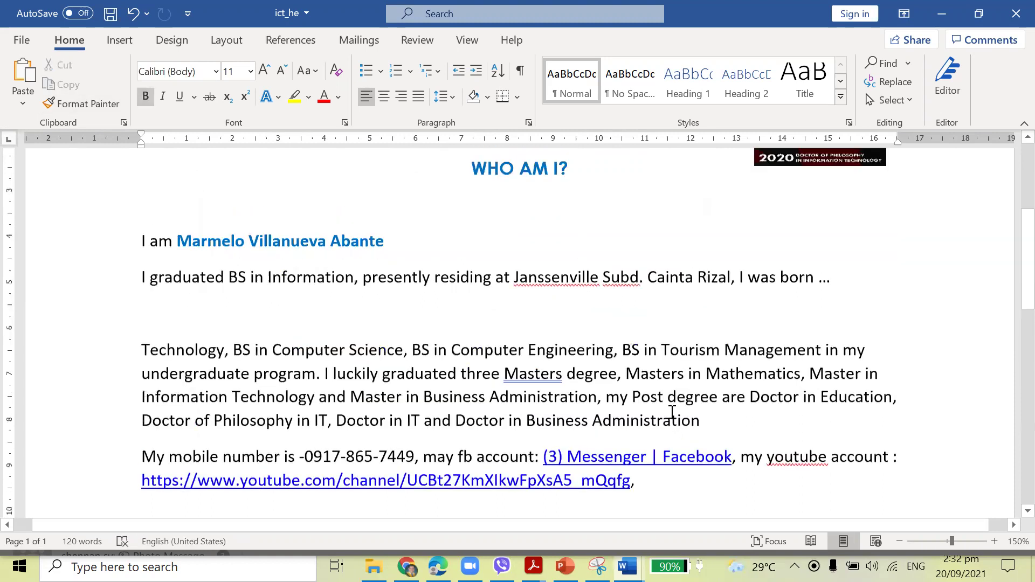
scroll(603, 424, down, 3)
Copy the WHO AM I? heading's formatting with Format Painter and paint it onto EDUCATIONAL BACKGROUND.
drag(475, 232, 550, 245)
click(537, 244)
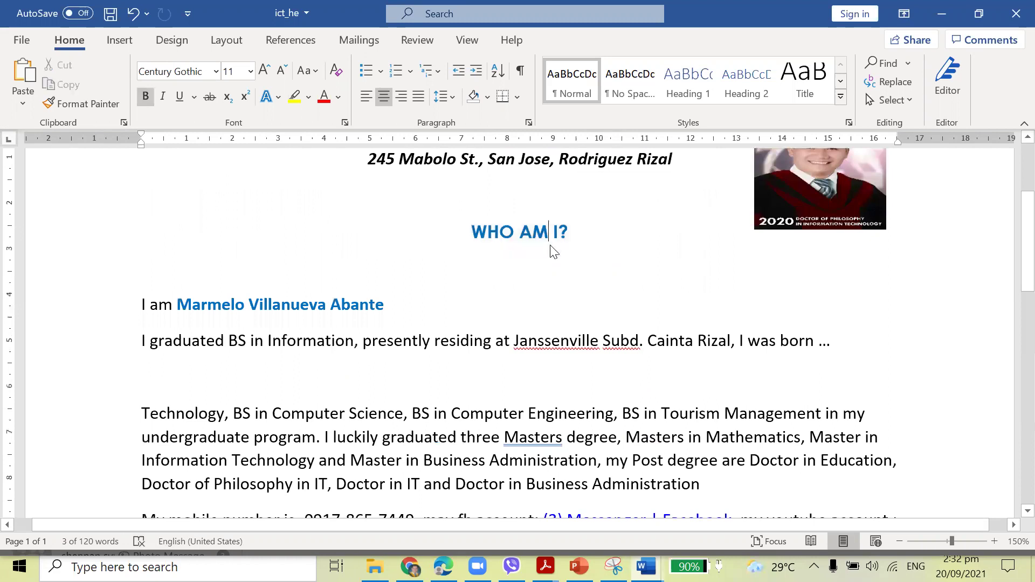
click(77, 107)
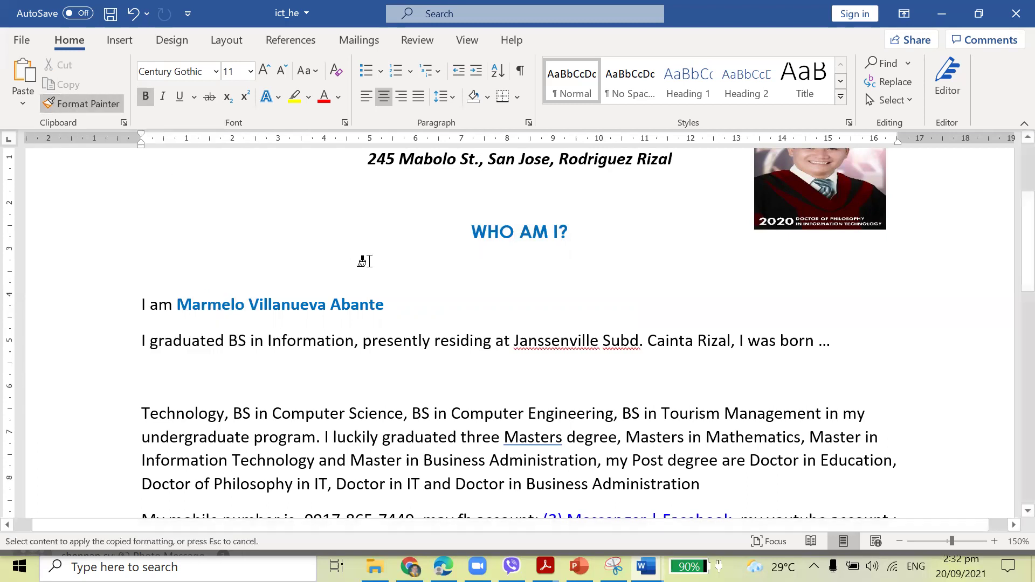
scroll(365, 261, down, 5)
drag(410, 323, 650, 323)
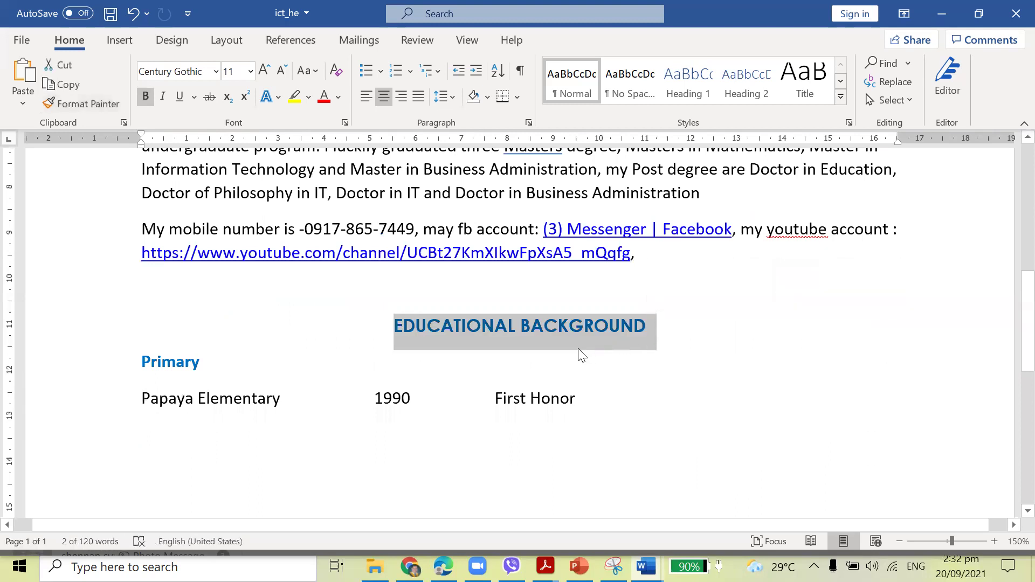
scroll(578, 351, up, 7)
click(554, 348)
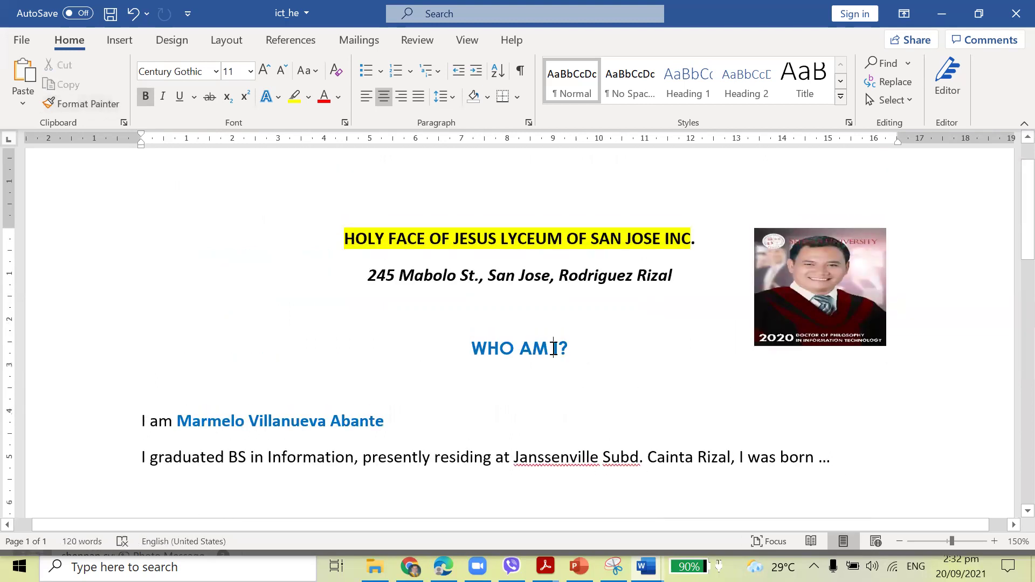
scroll(554, 347, down, 8)
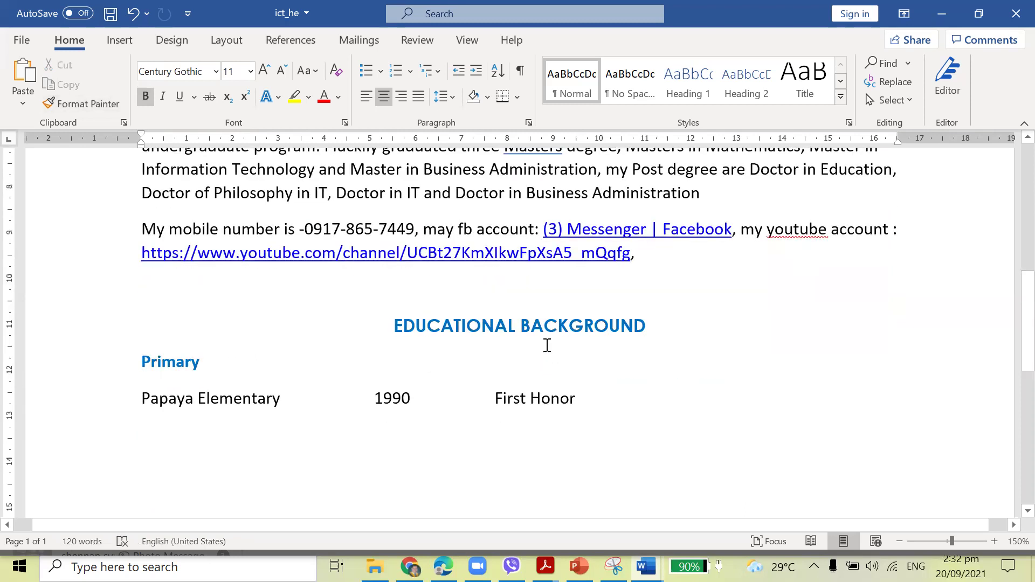
scroll(544, 343, up, 4)
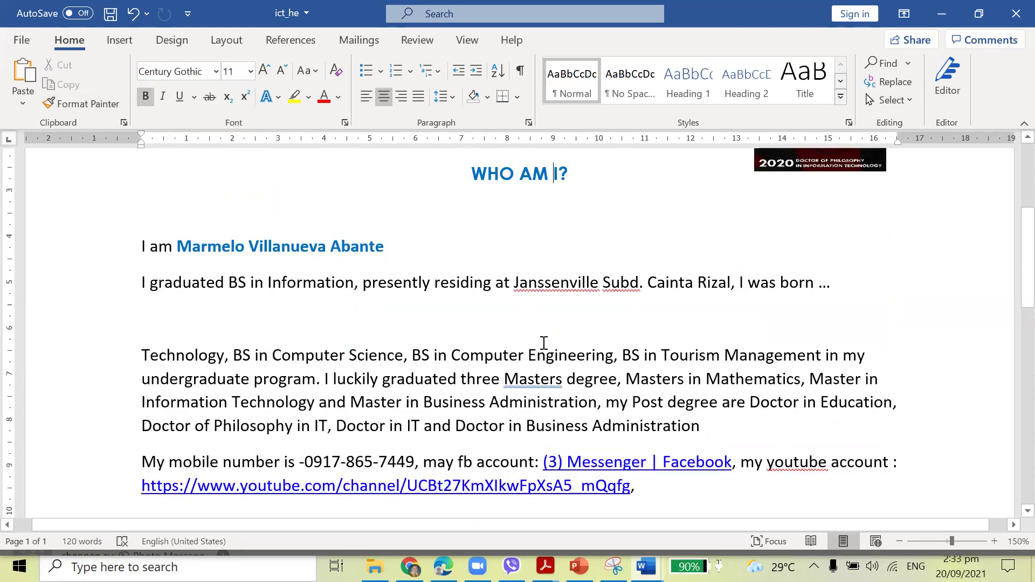
scroll(646, 361, down, 6)
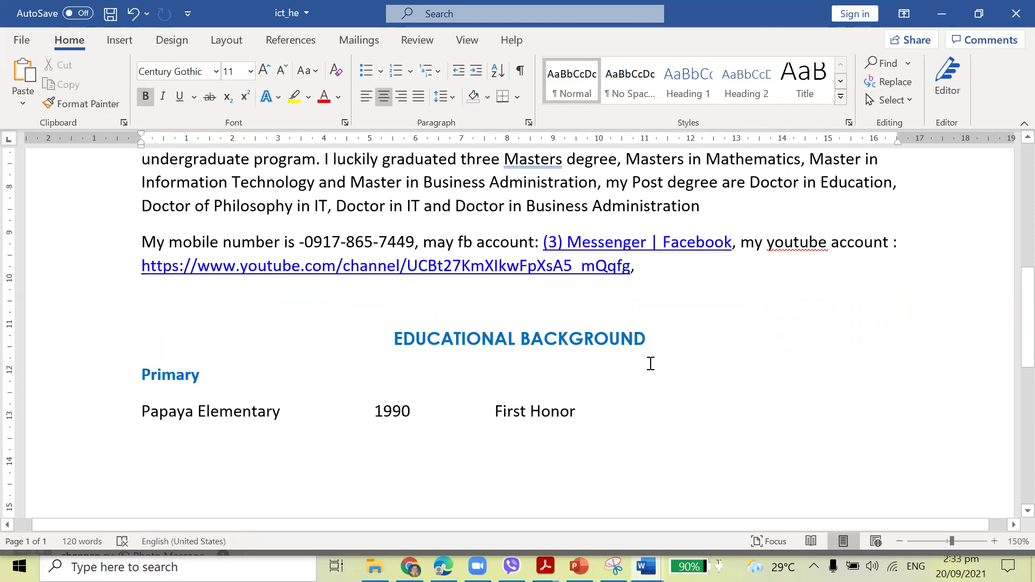
click(627, 232)
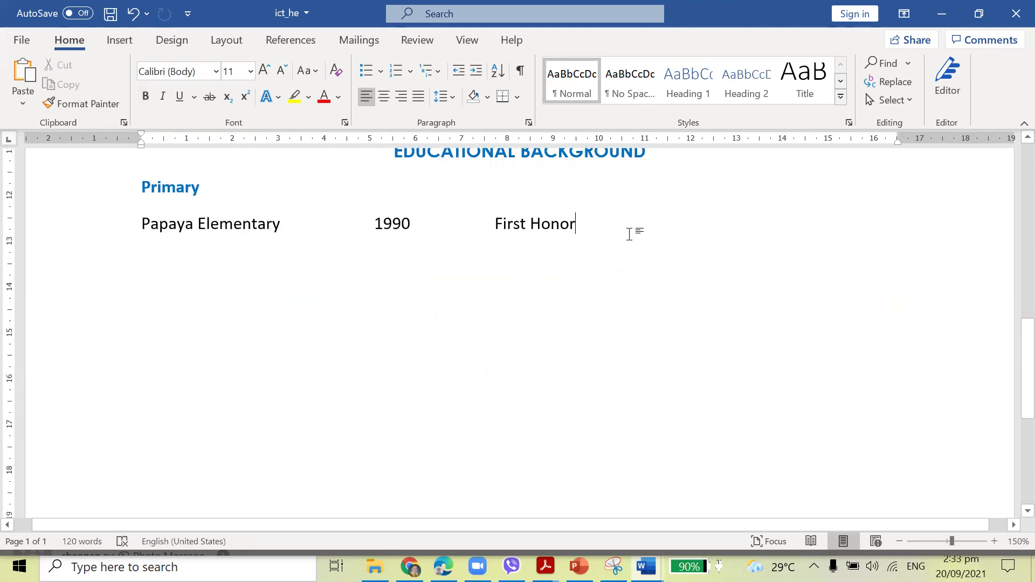
Below First Honor, type 'This is to inform you' plus the recipient's name, ending 'that starting tomorrow.....'.
key(Return)
key(Return)
key(Return)
key(ctrl+z)
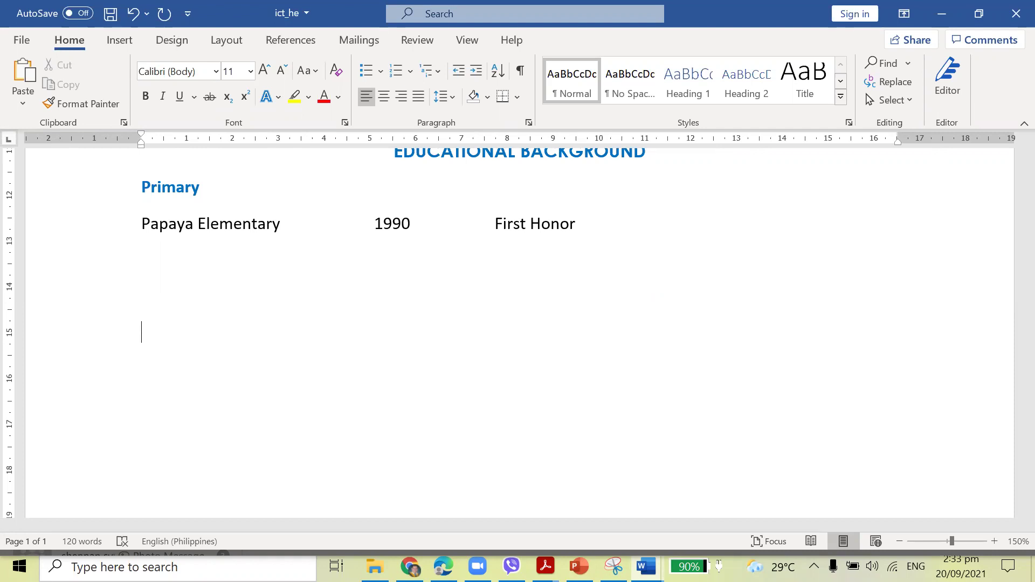
text(tHIS is to i)
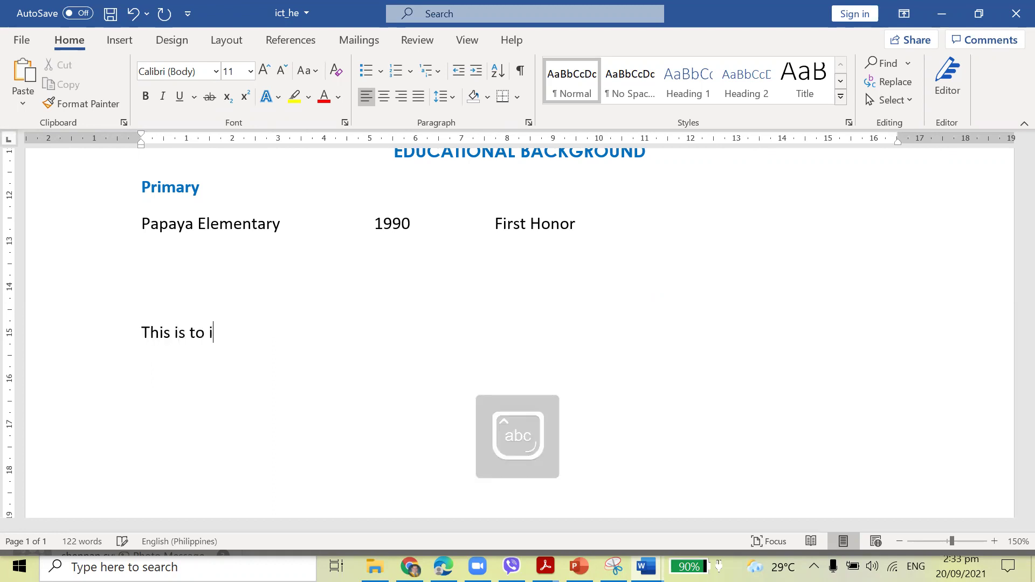
text(nform you )
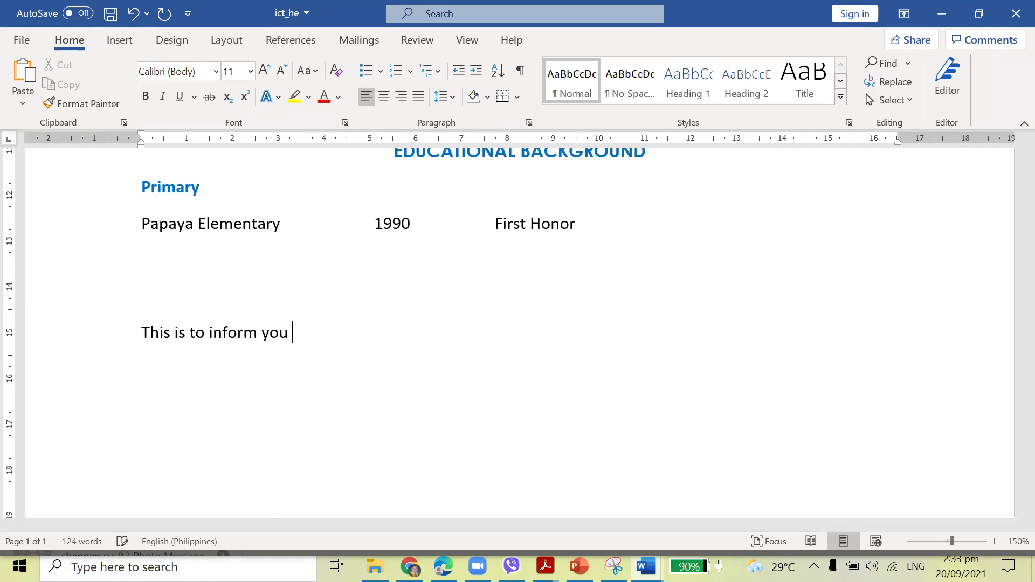
text(Mr. Juan De)
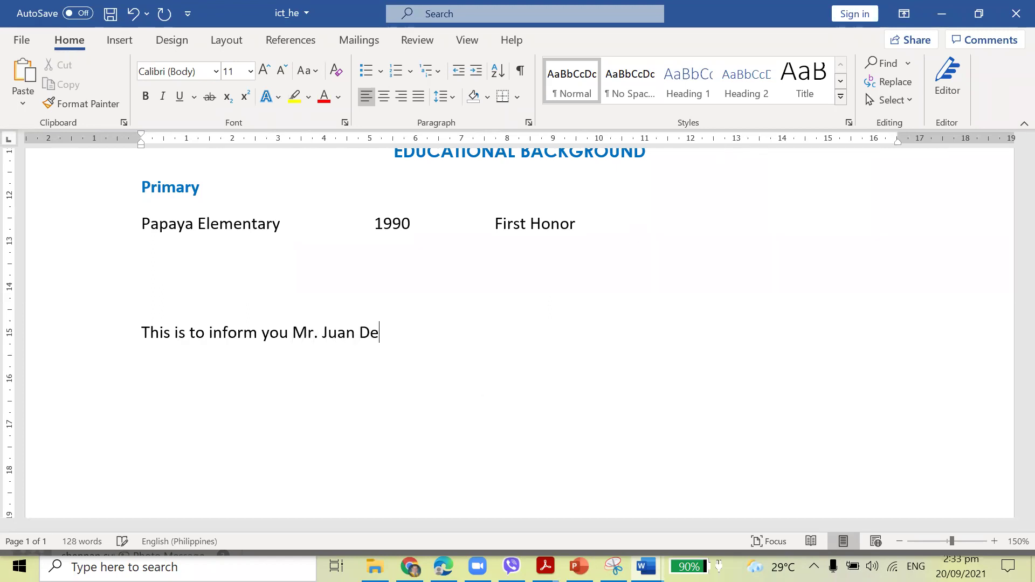
text(la Cruz, tha st)
key(BackSpace)
key(BackSpace)
key(BackSpace)
text(t )
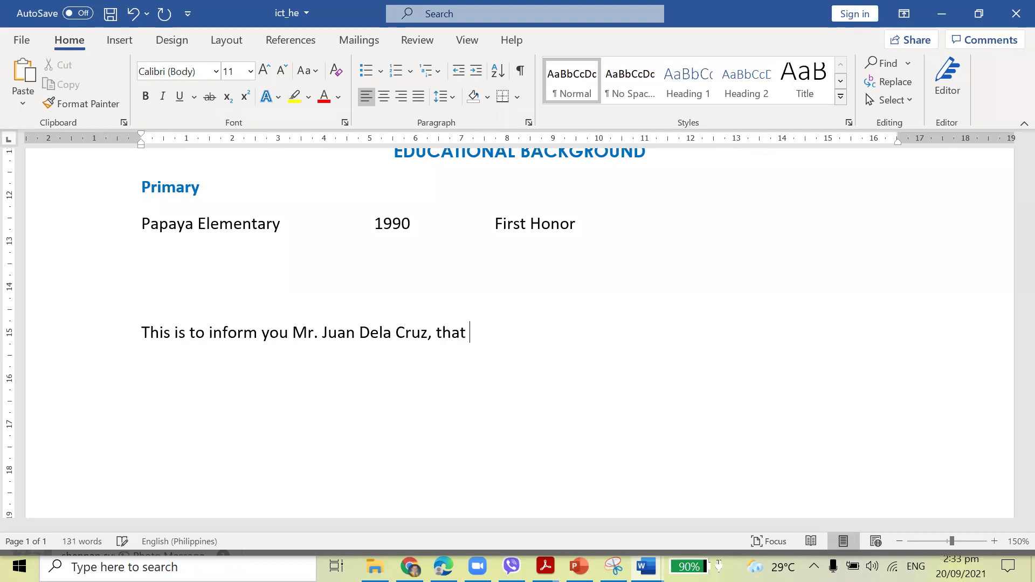
text(starting tomor)
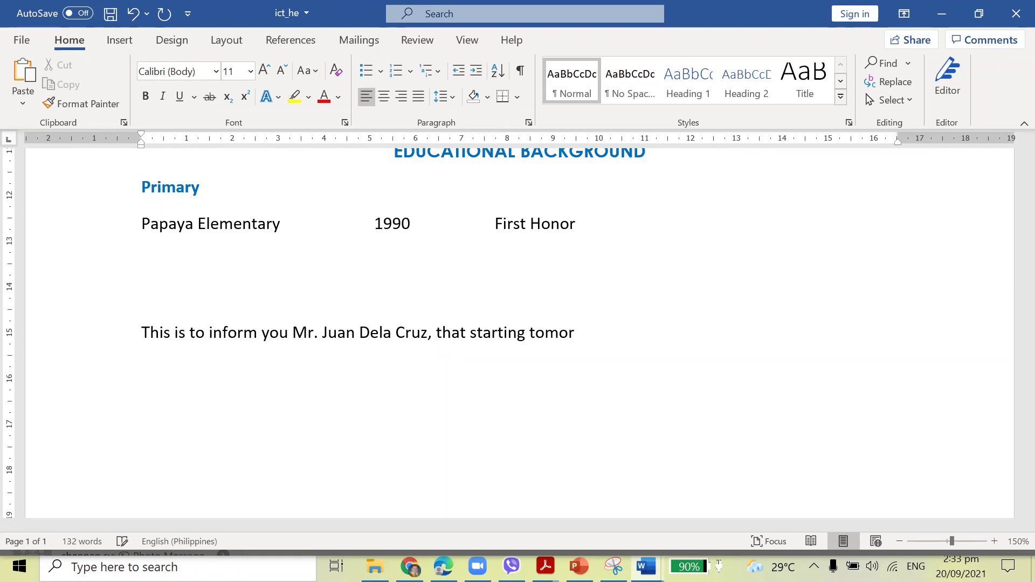
text(row.....)
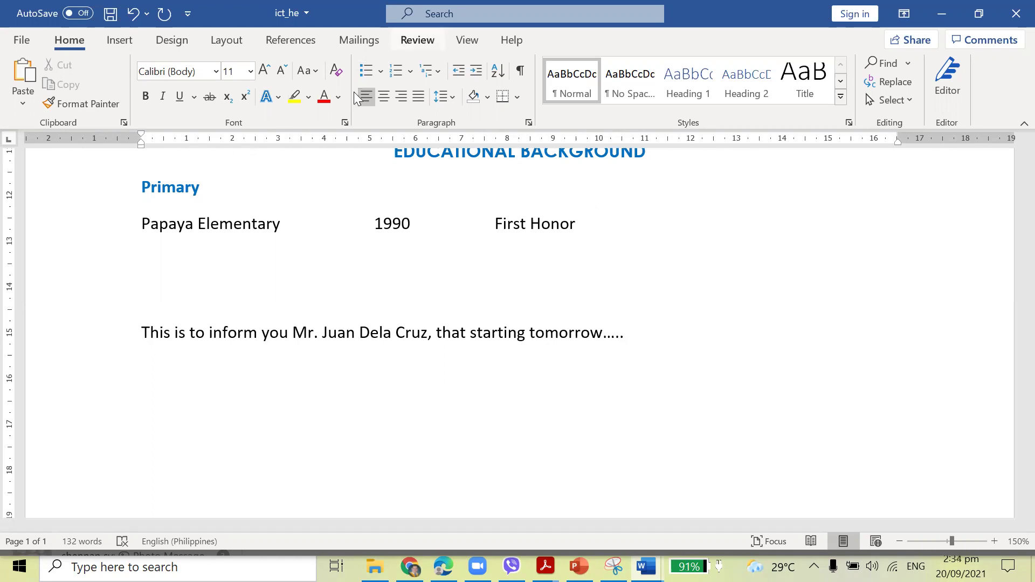
In the Restrict Editing pane, limit allowed editing to Filling in forms.
click(861, 84)
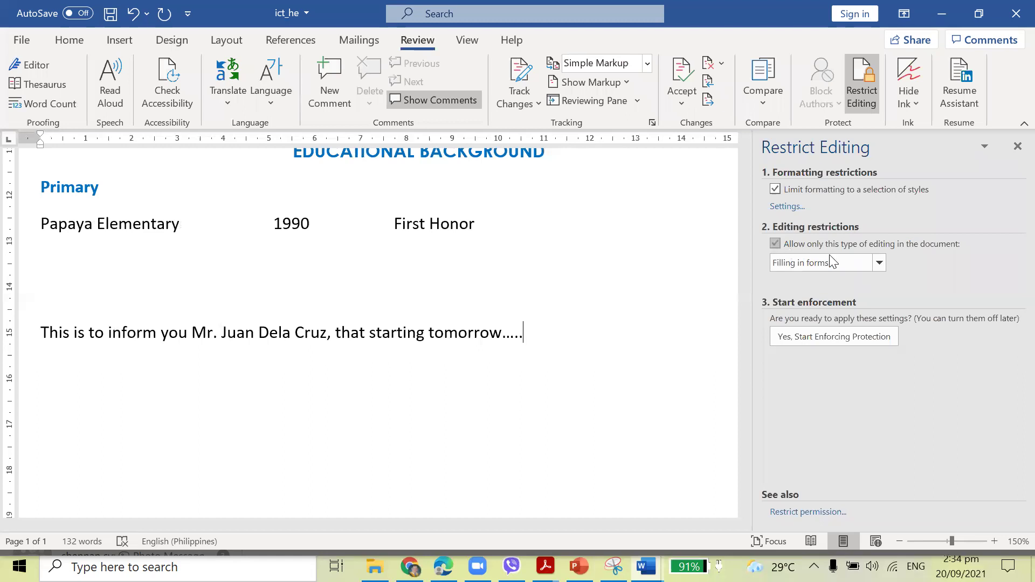
click(878, 262)
click(825, 286)
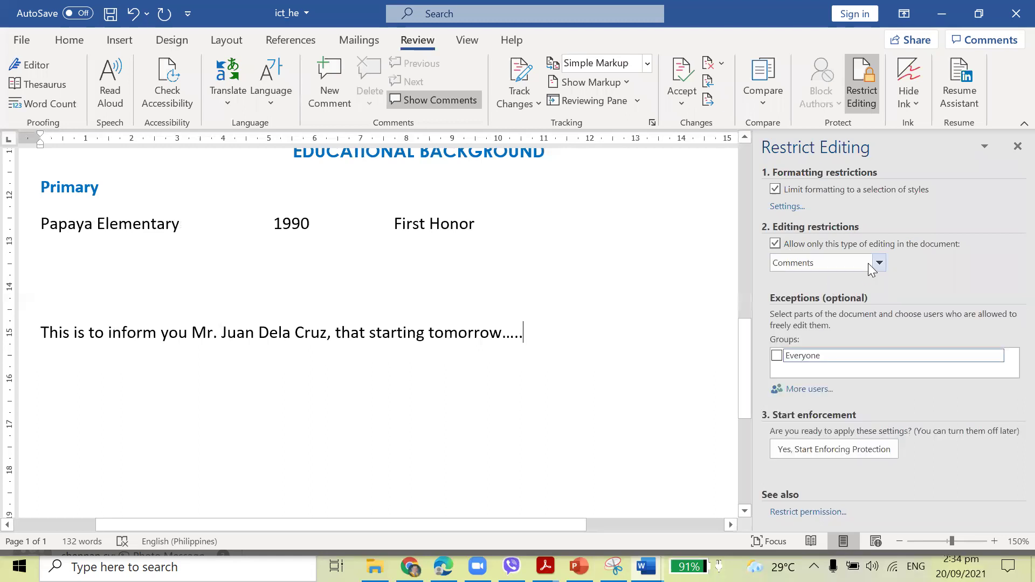
click(874, 263)
click(809, 297)
click(802, 194)
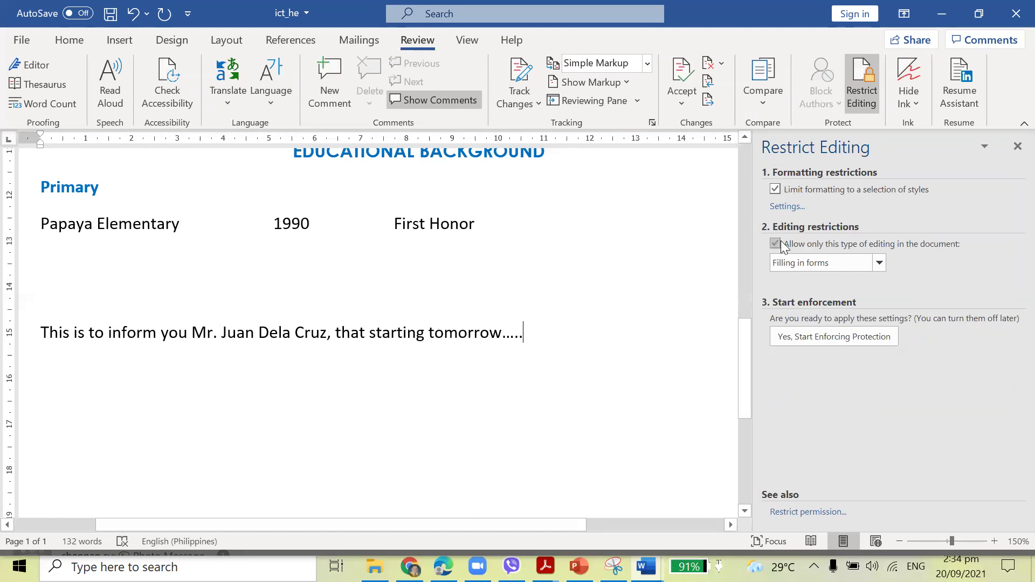
click(879, 262)
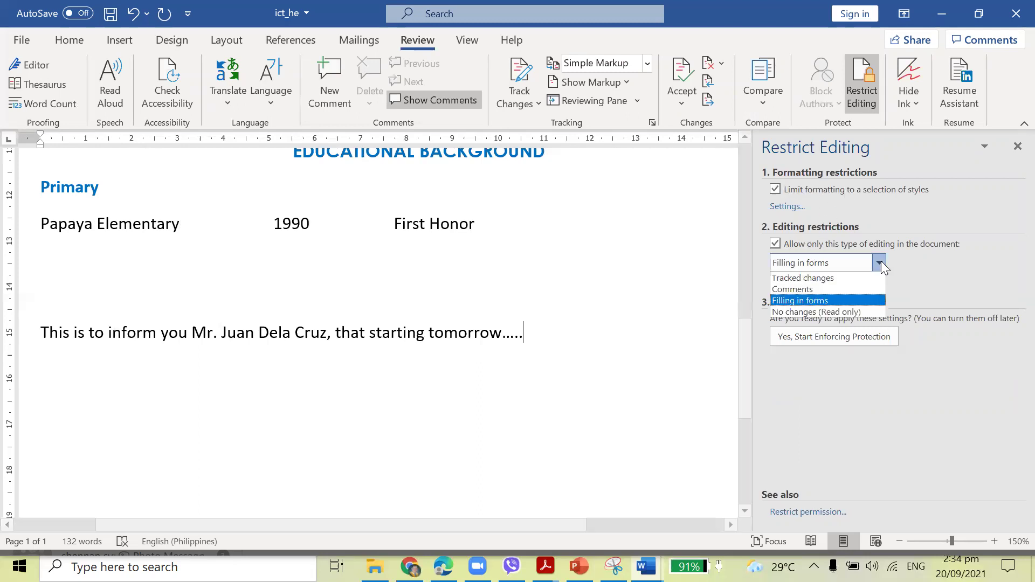
click(819, 297)
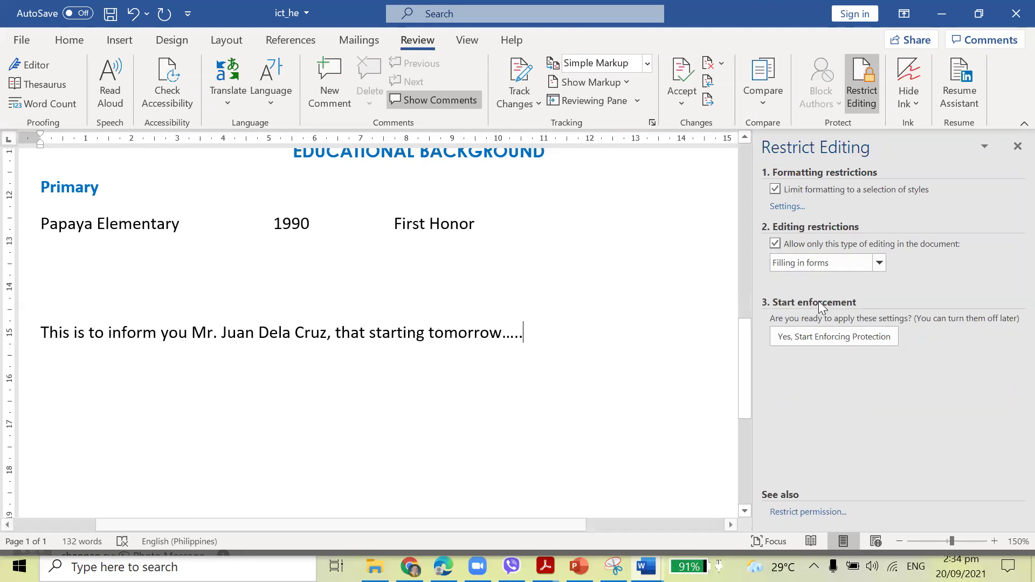
Start enforcing protection with a password, then close the restriction pane.
click(837, 337)
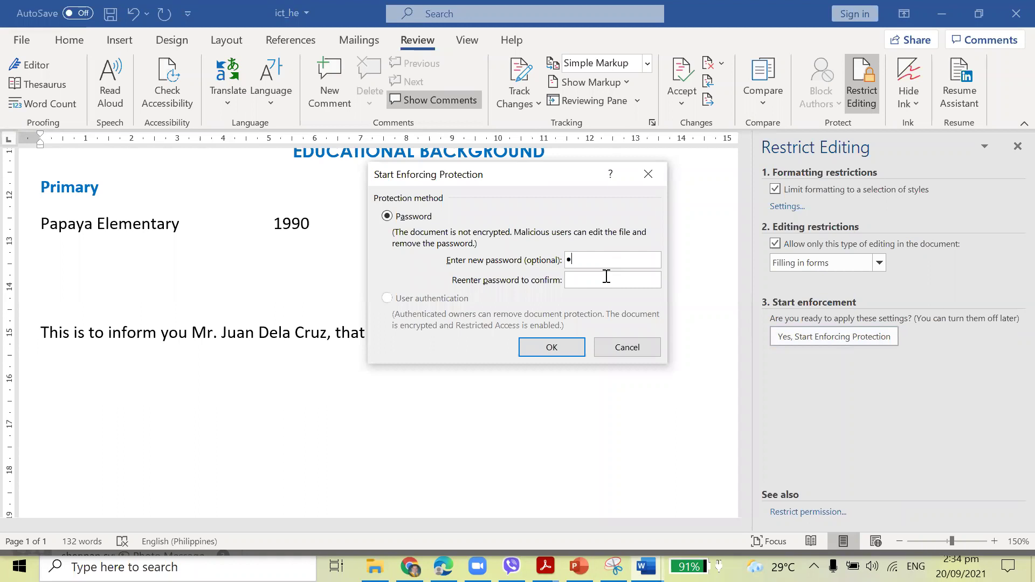
text(1)
click(563, 345)
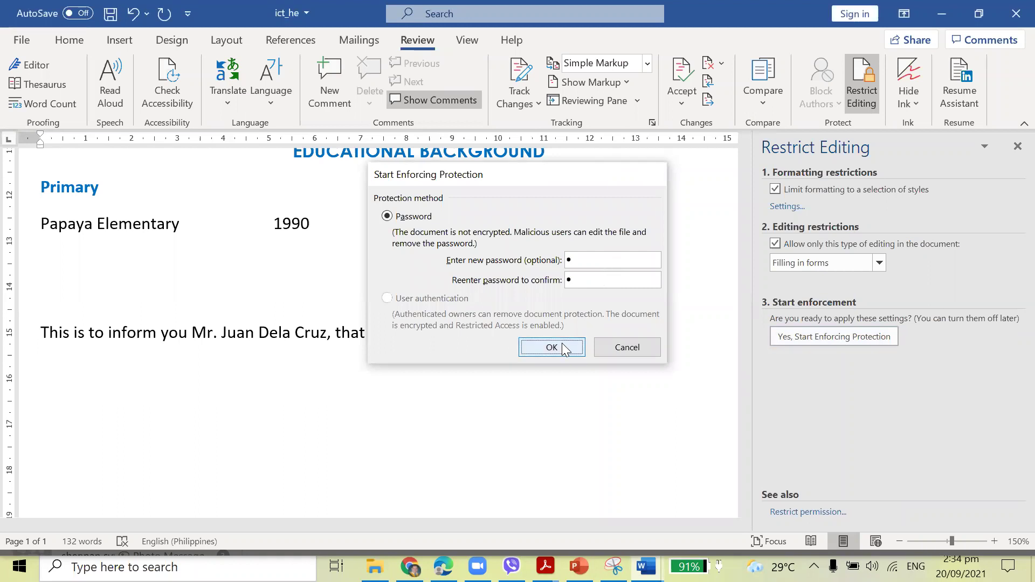
click(1017, 146)
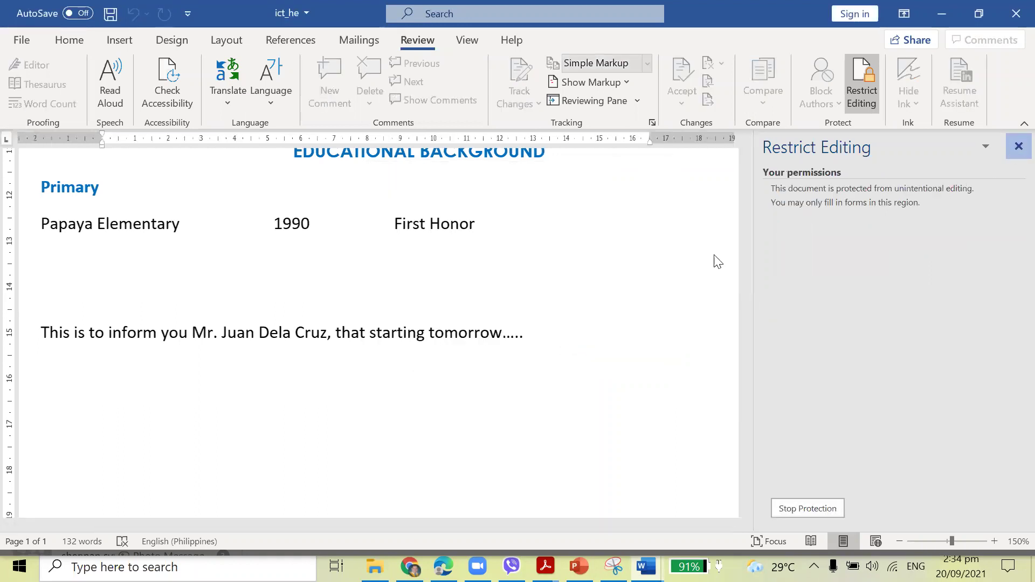
scroll(437, 363, up, 10)
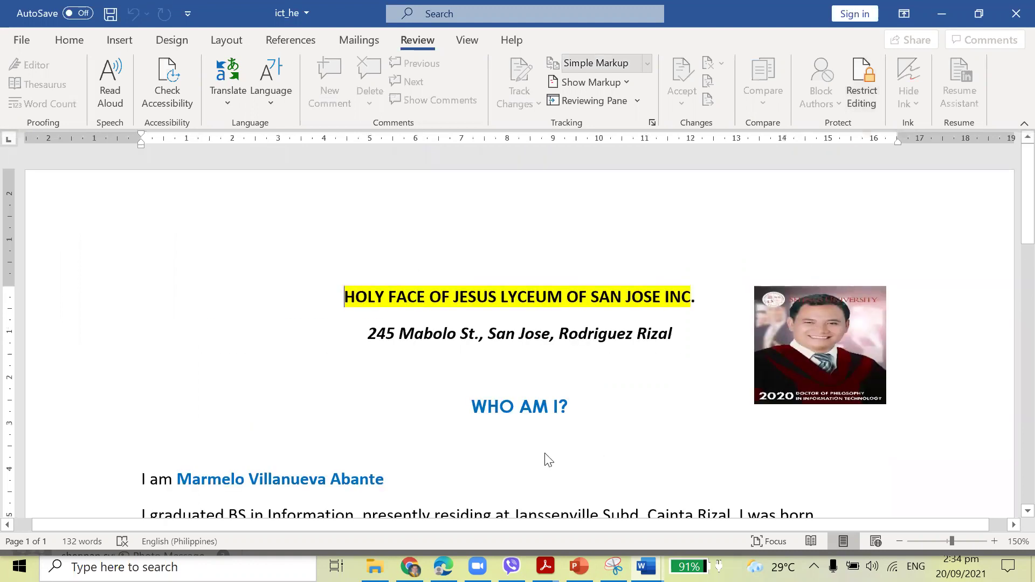
scroll(311, 279, down, 5)
scroll(688, 370, up, 2)
click(688, 370)
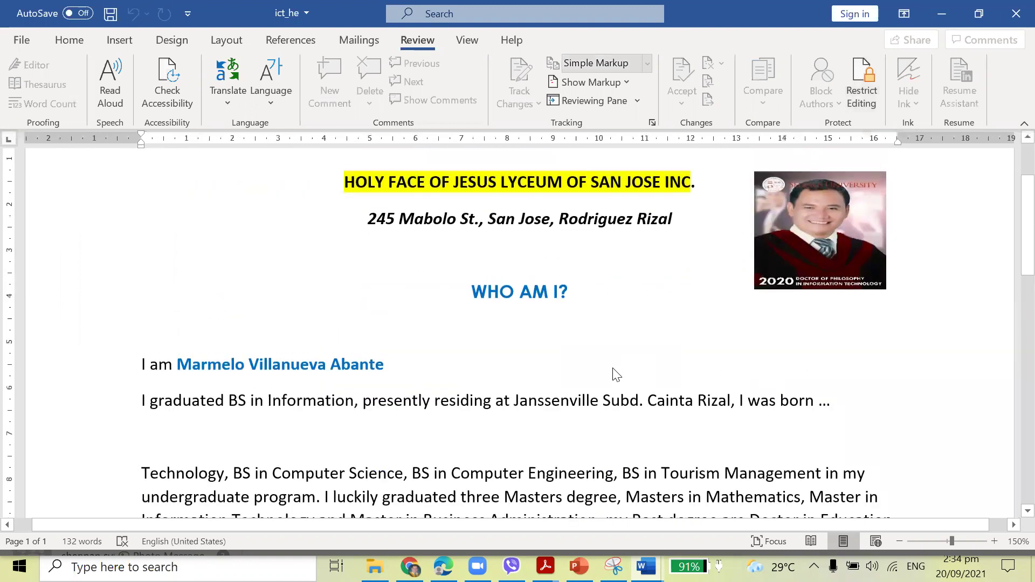
scroll(441, 318, down, 2)
scroll(418, 318, up, 2)
scroll(504, 359, down, 5)
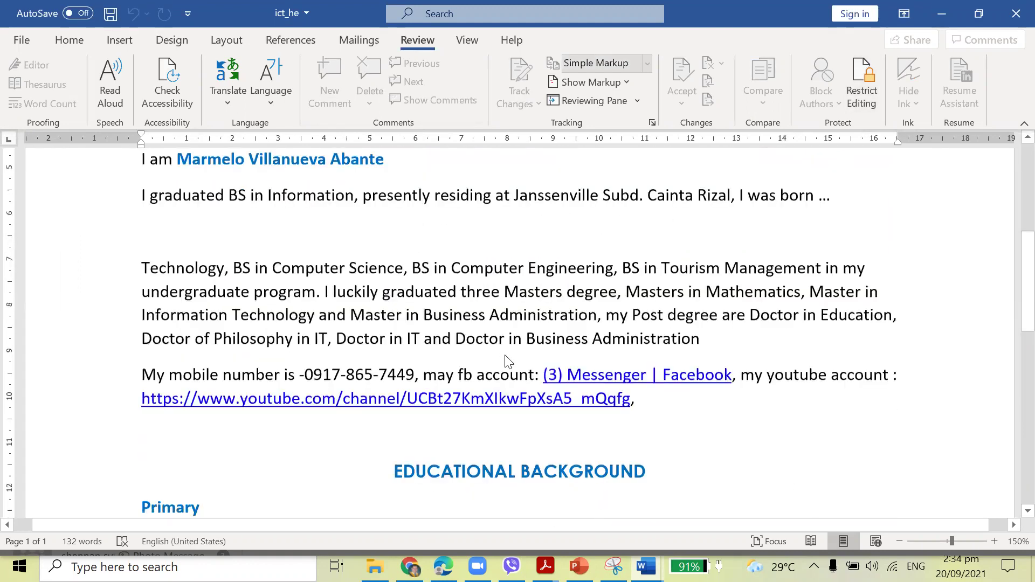
scroll(508, 361, up, 5)
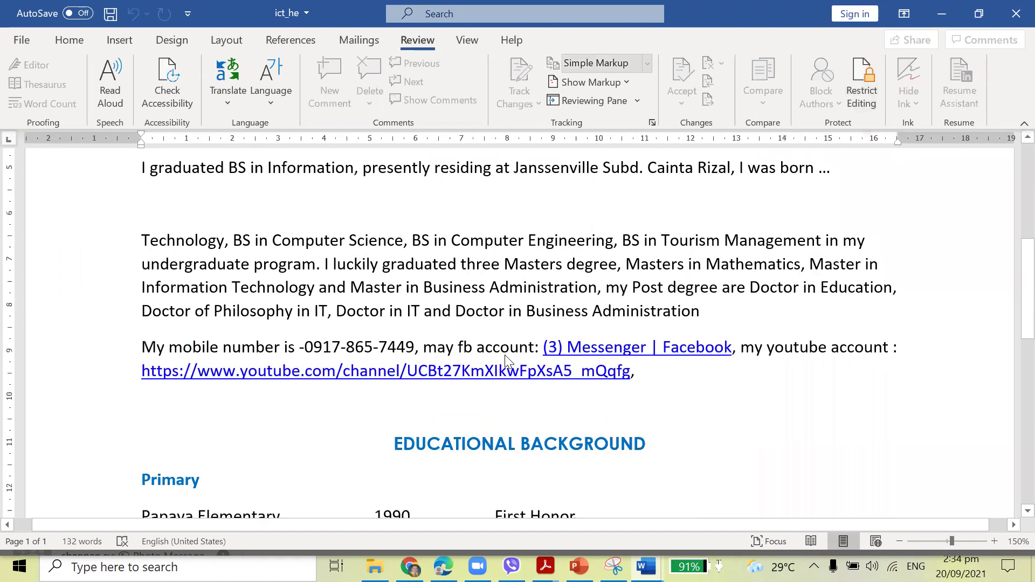
scroll(507, 361, up, 3)
scroll(507, 361, down, 4)
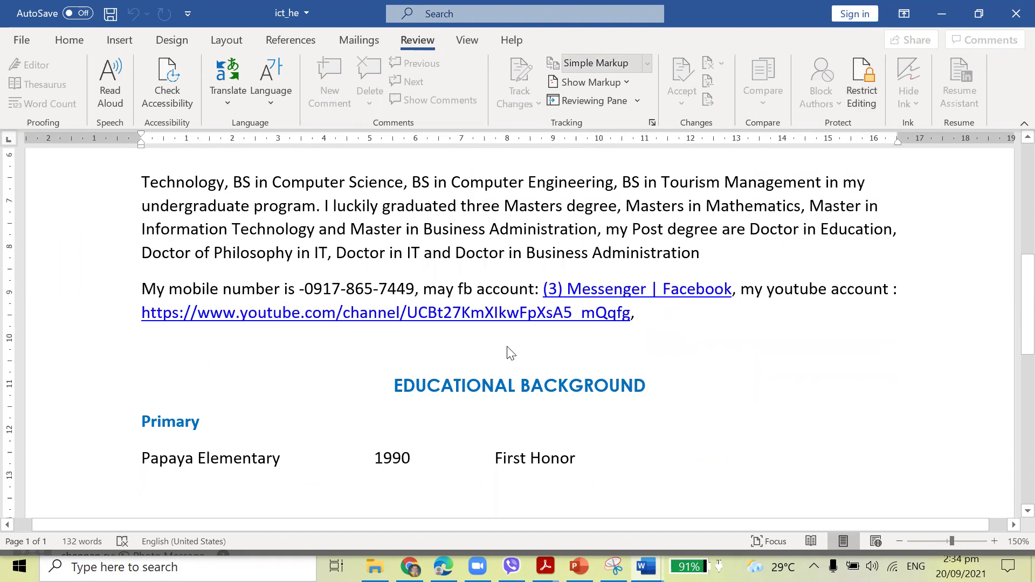
scroll(506, 353, up, 9)
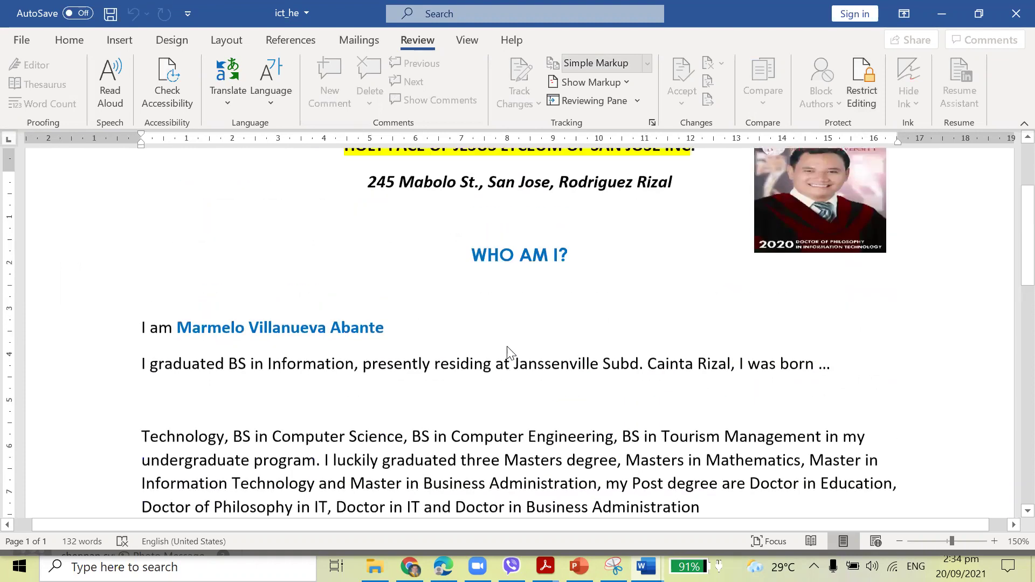
scroll(507, 353, down, 4)
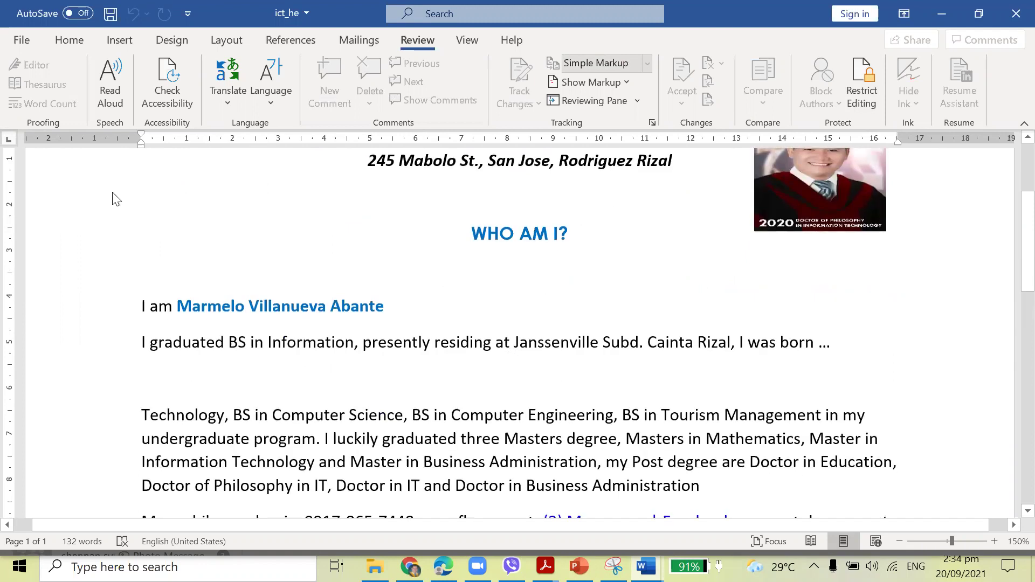
Save ict_he via Save As, adding open and modify passwords in General Options.
click(22, 40)
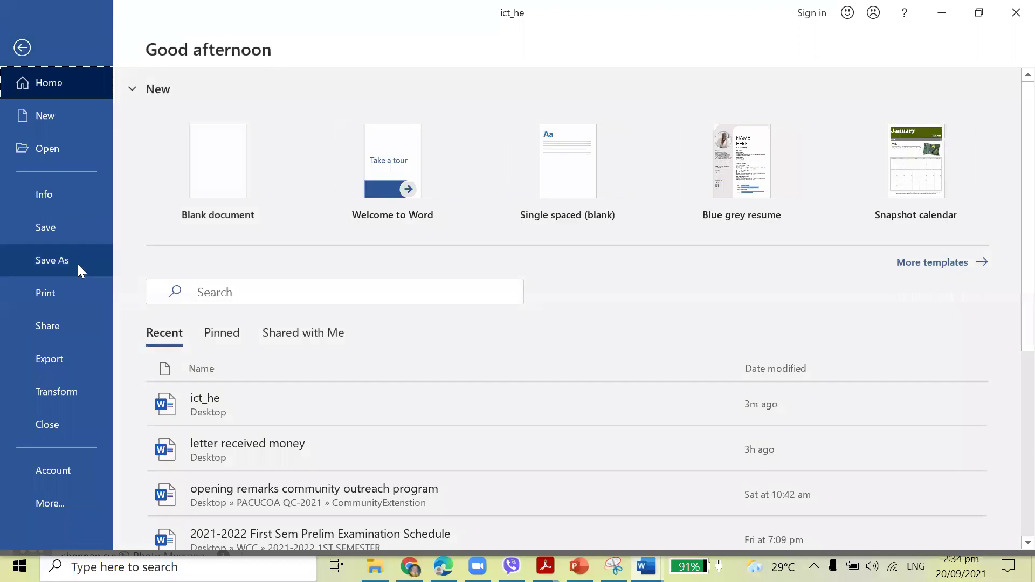
click(78, 266)
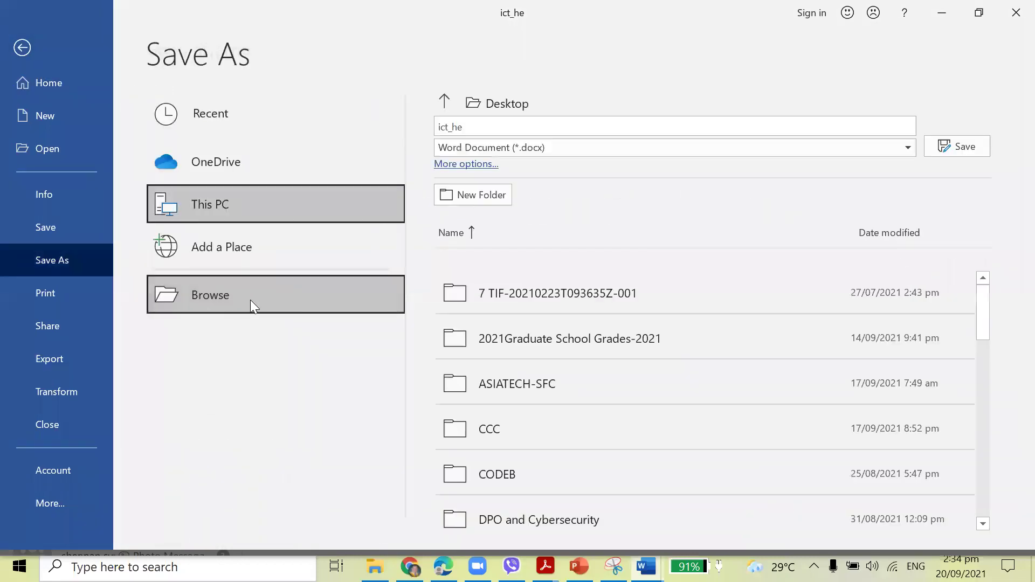
click(250, 299)
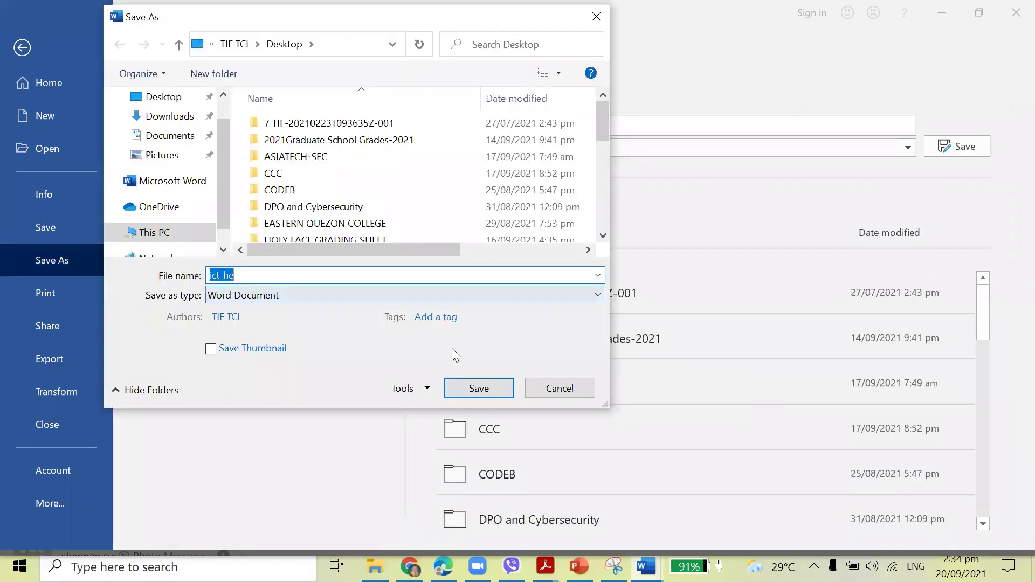
click(428, 389)
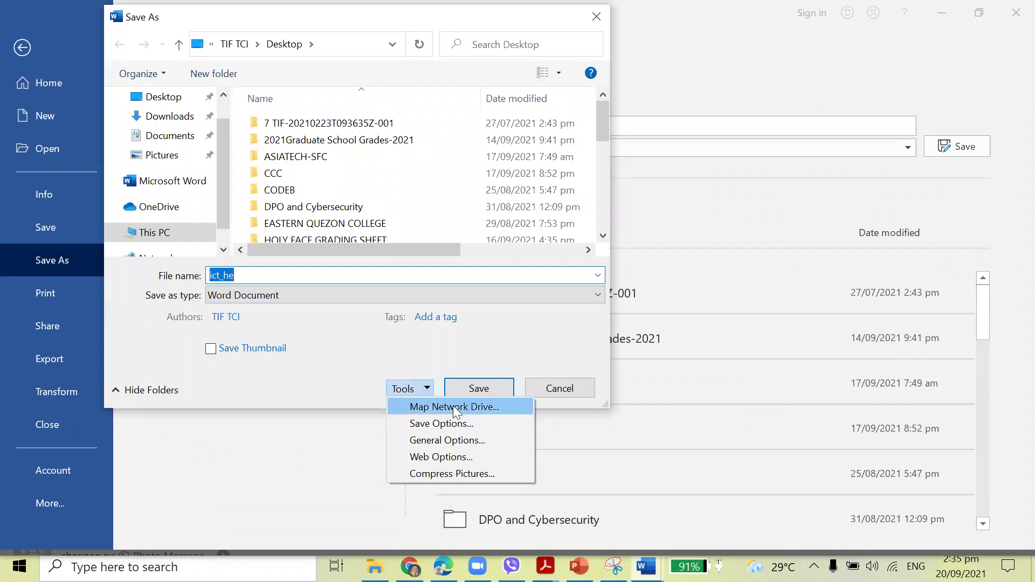
click(440, 439)
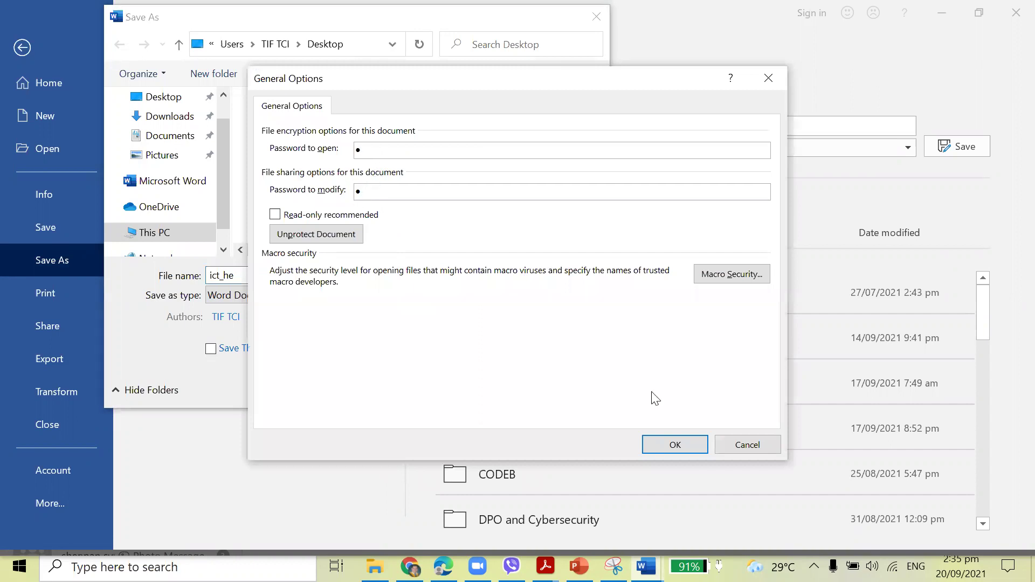
click(675, 443)
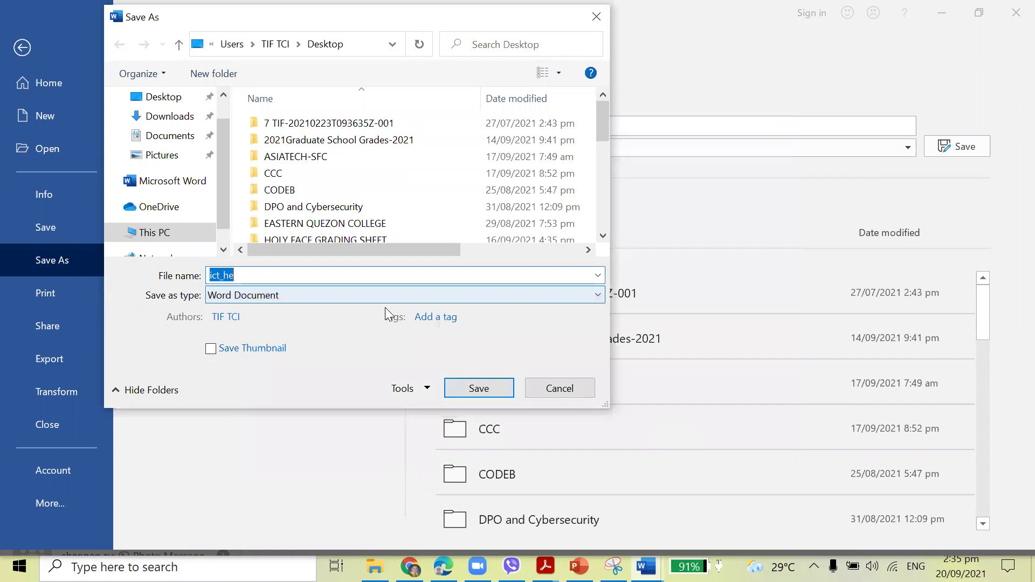
click(470, 392)
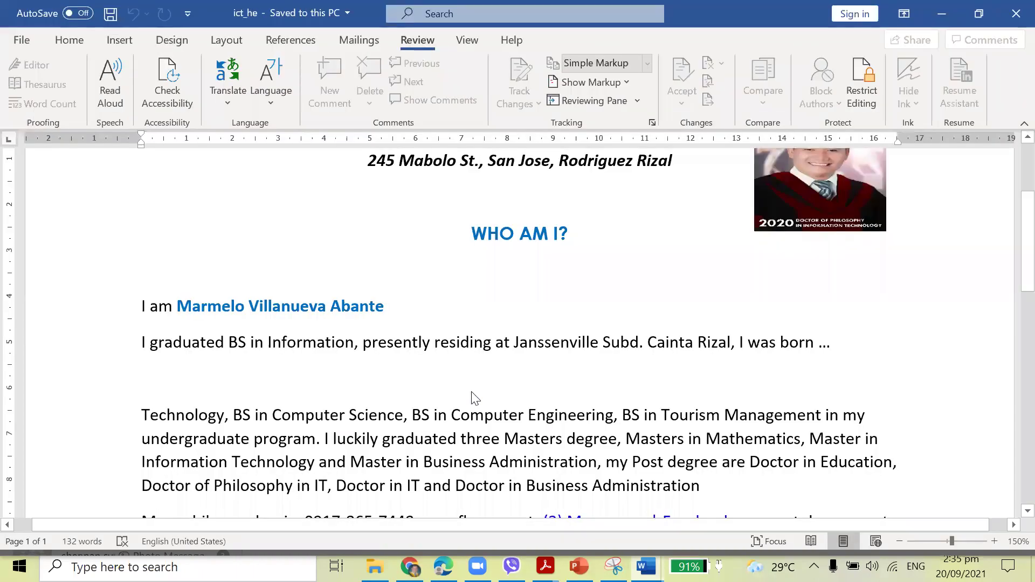
Close the resume and reopen ict_he from the Desktop.
click(1014, 10)
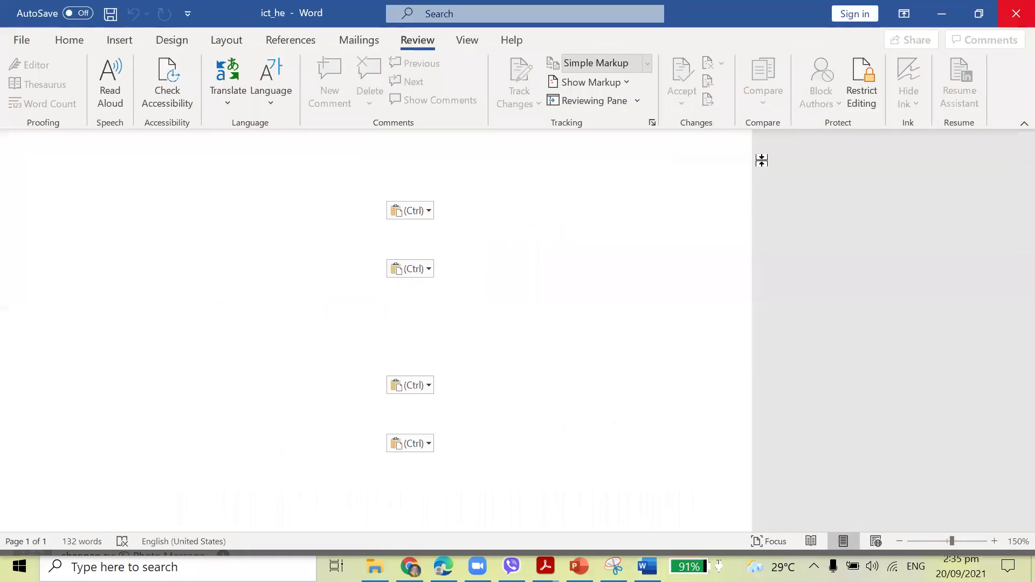
click(20, 41)
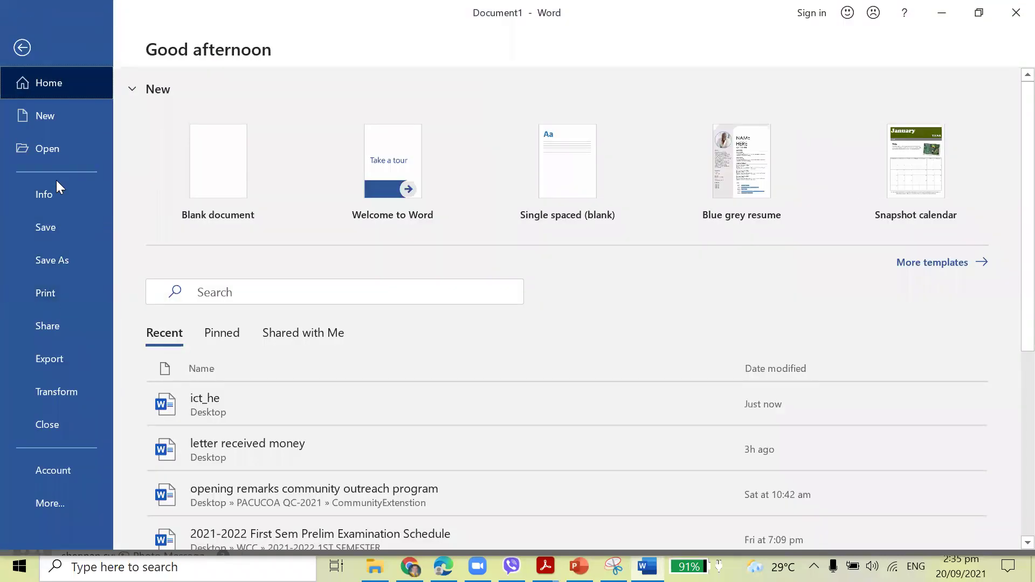
click(51, 150)
click(317, 338)
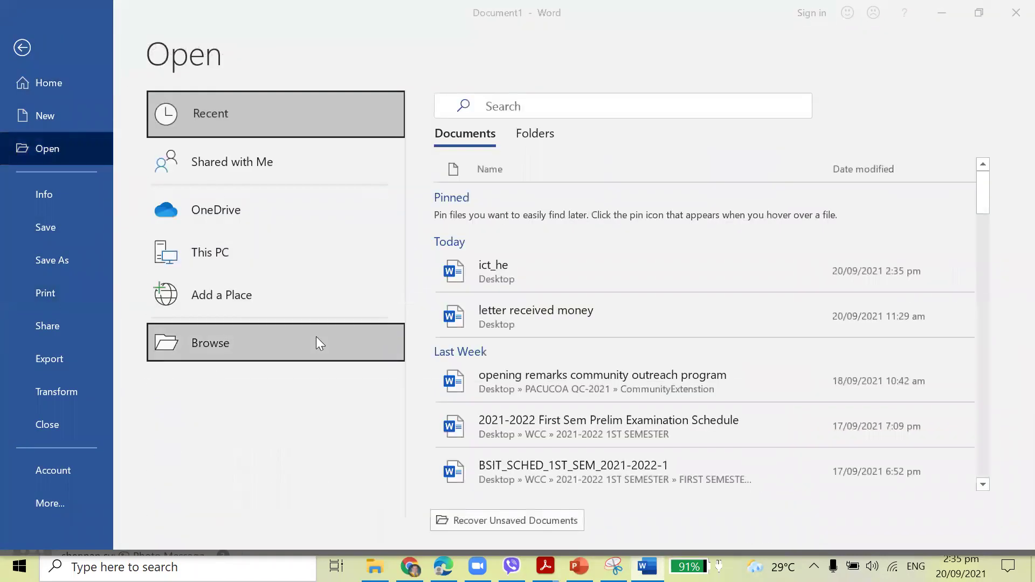
click(68, 125)
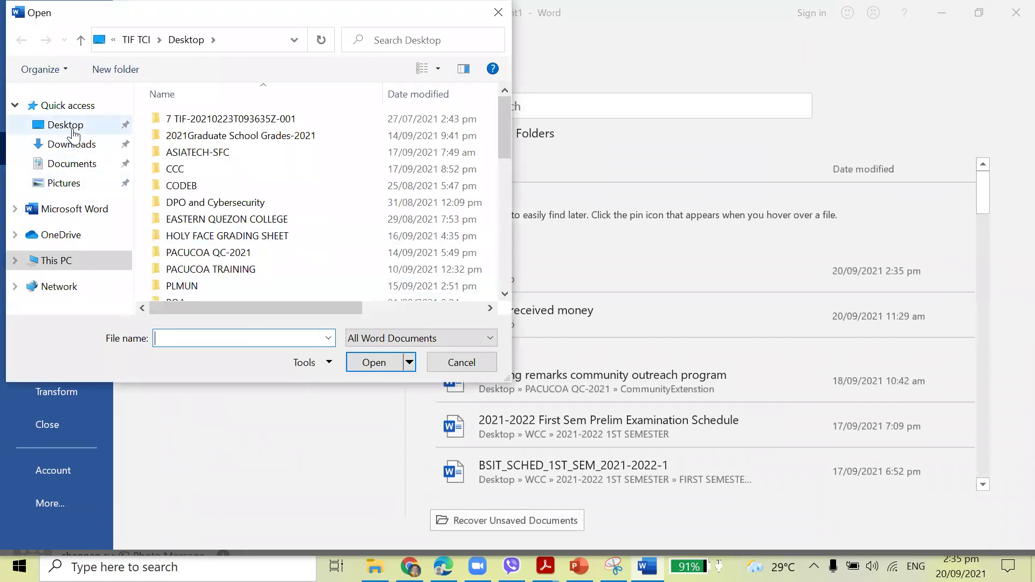
scroll(248, 230, down, 10)
scroll(270, 273, down, 1)
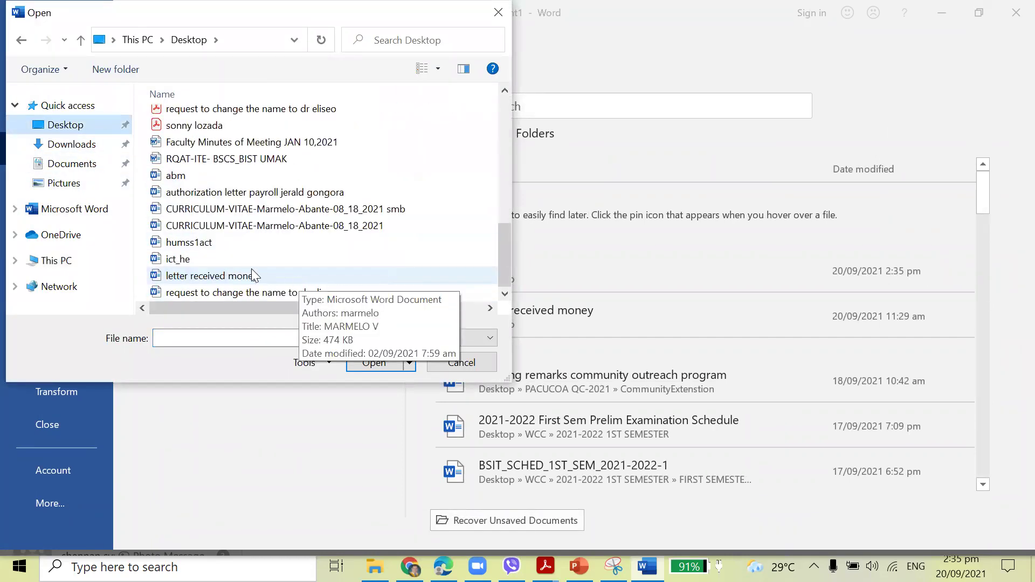
click(186, 260)
click(373, 363)
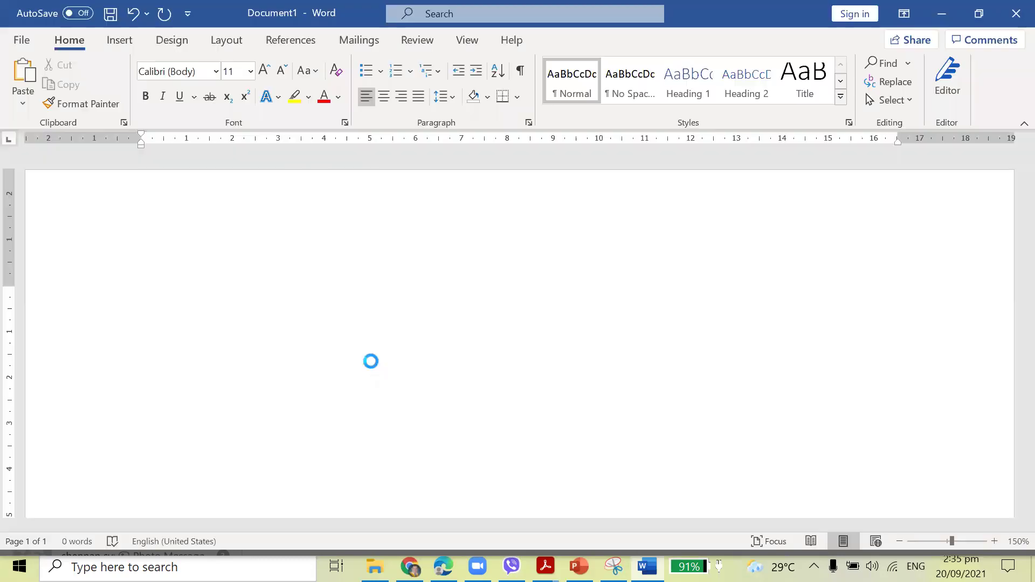
Enter the open and modify passwords at the two prompts.
text(1)
key(Return)
text(1)
key(Return)
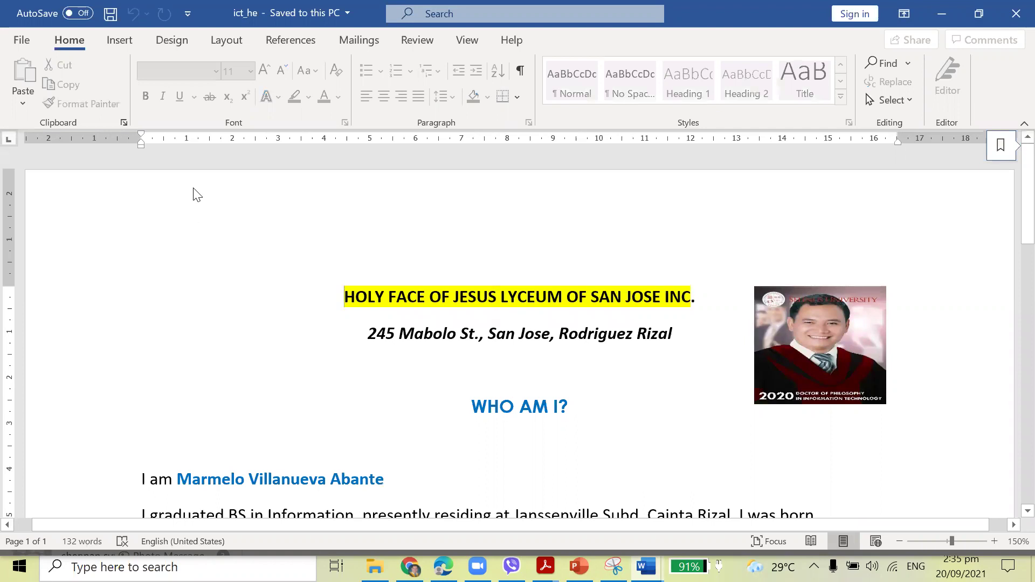
Stop protection in the Restrict Editing pane, confirm it, and close the pane.
click(120, 41)
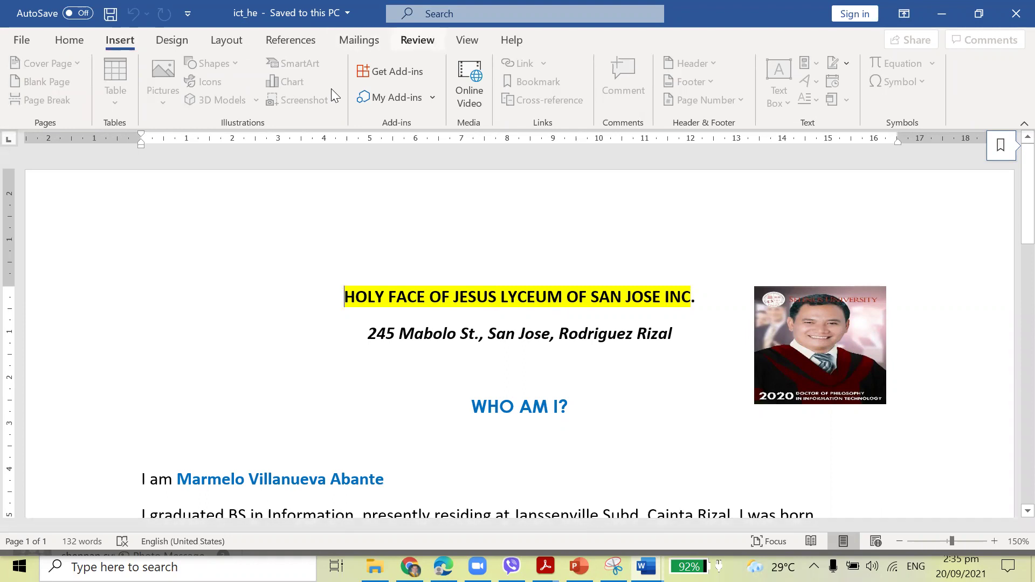
key(Return)
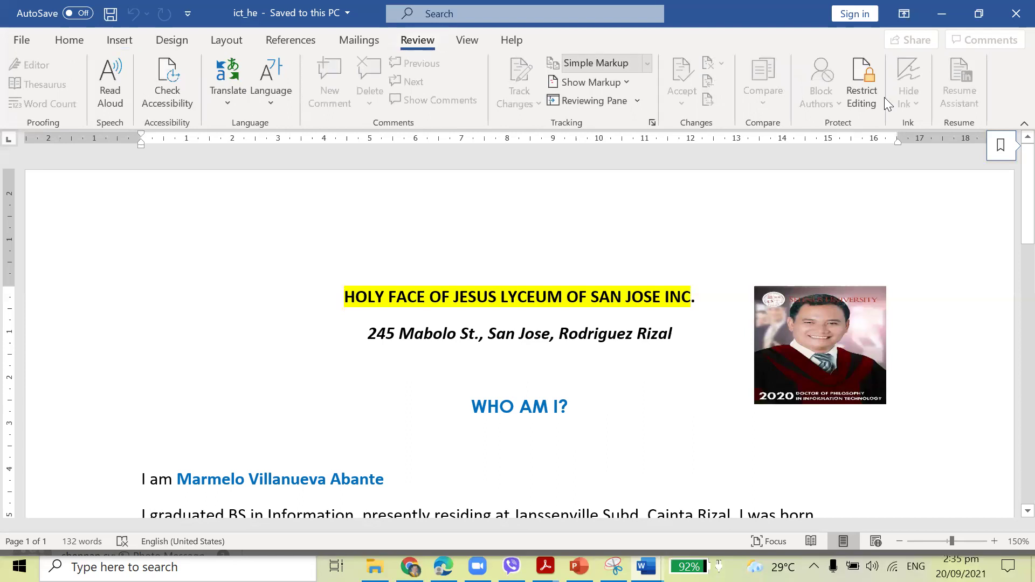
click(884, 97)
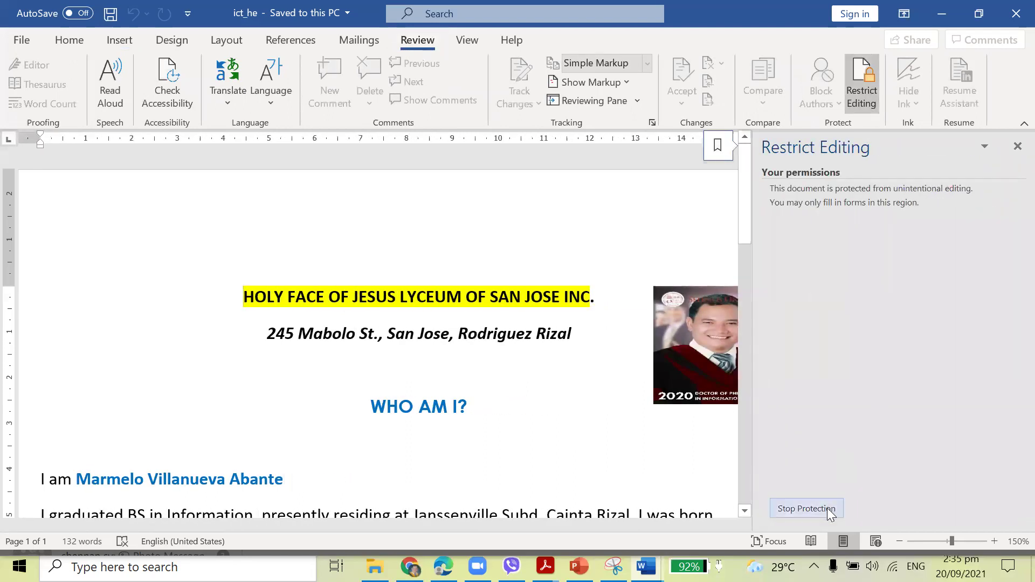
click(827, 508)
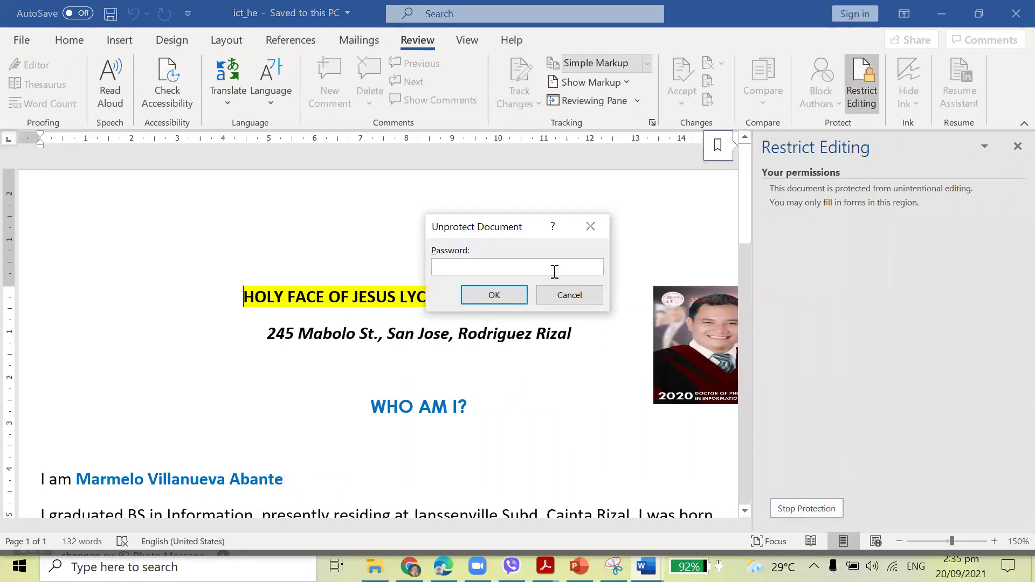
click(507, 295)
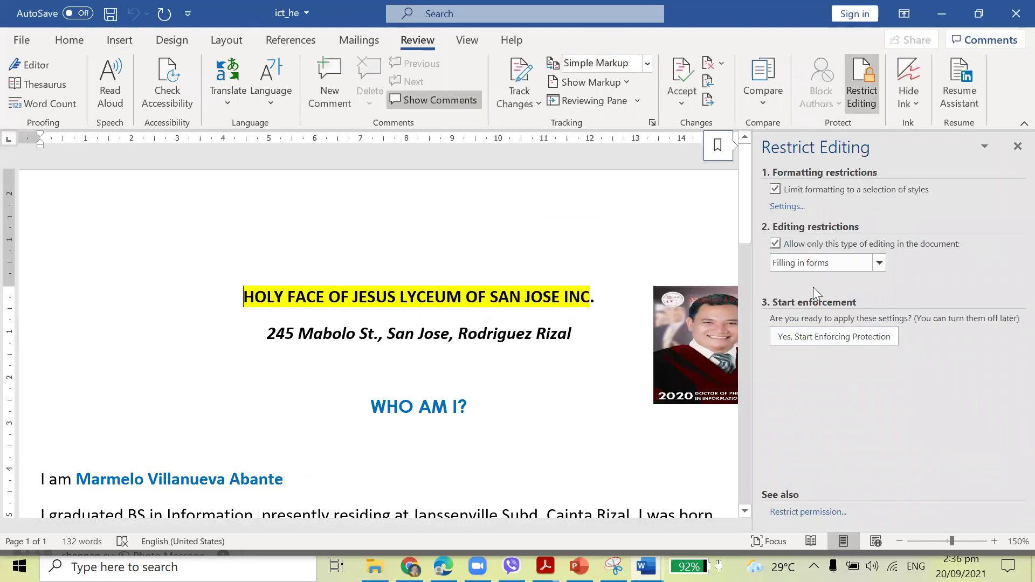
click(1017, 147)
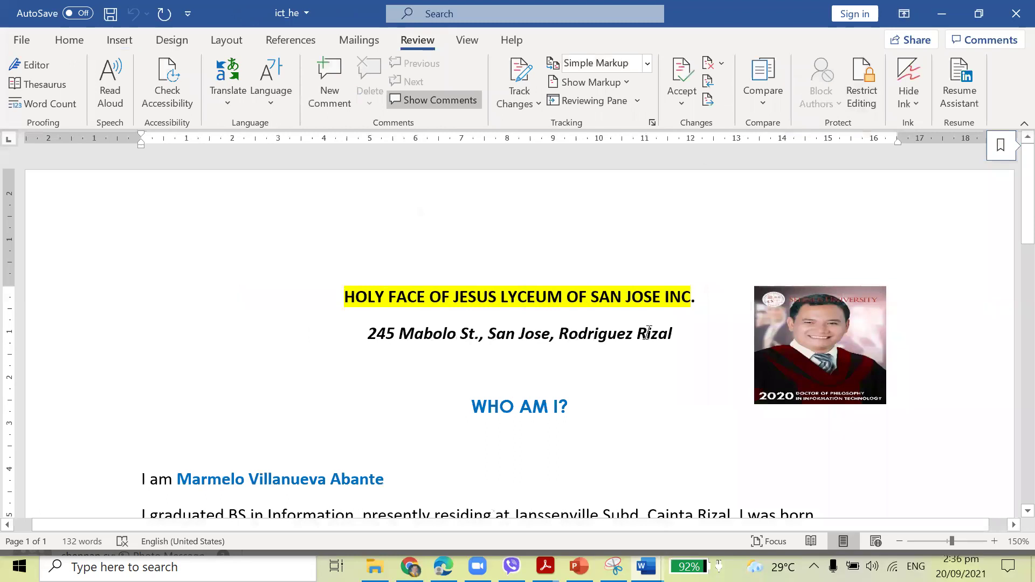
Delete the old photo beside the header.
scroll(649, 333, down, 3)
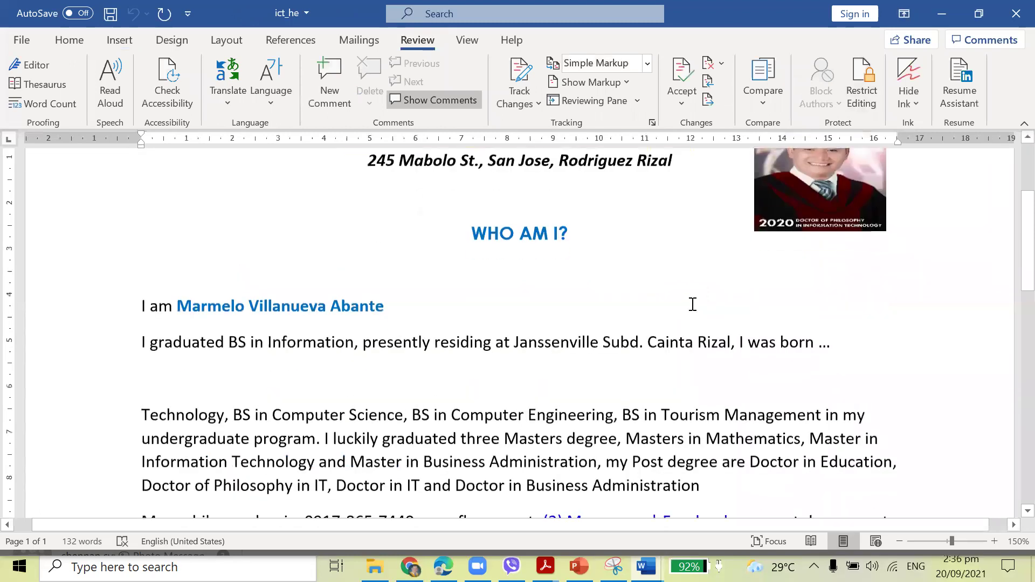
click(791, 194)
key(Delete)
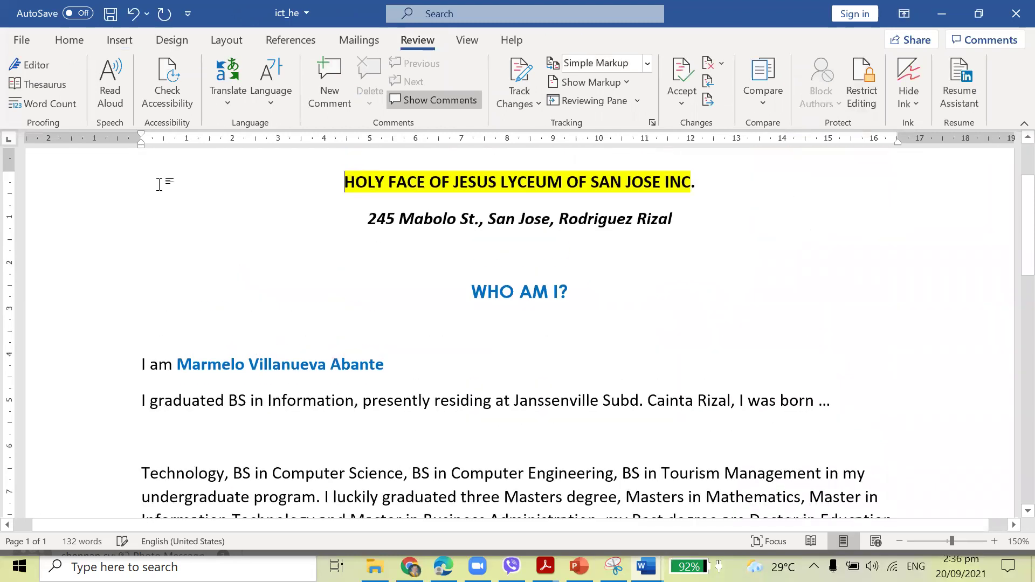
Insert the graduation photo from Pictures8 > CITE Faculty Pictures, showing all file types.
click(110, 36)
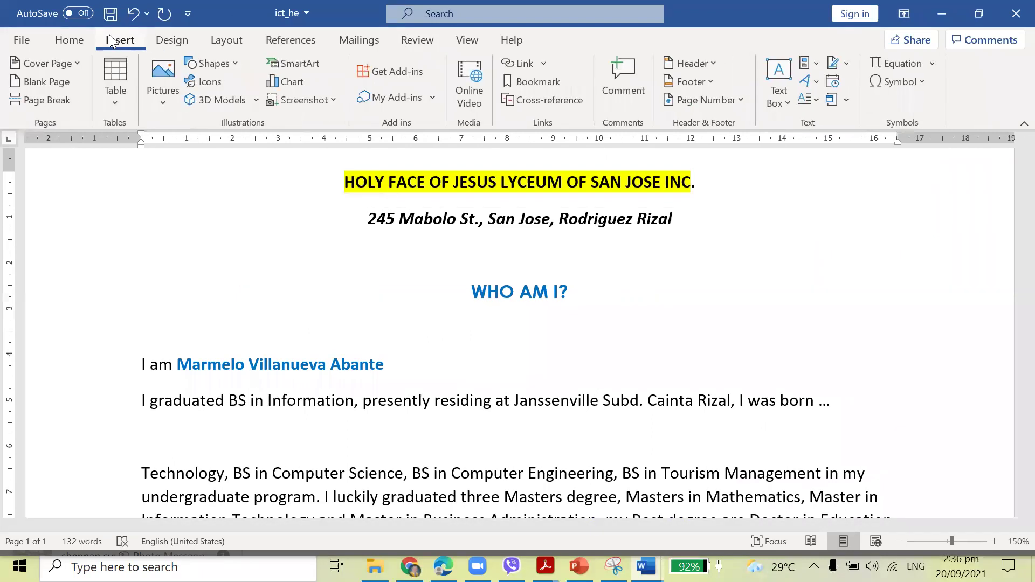
click(141, 80)
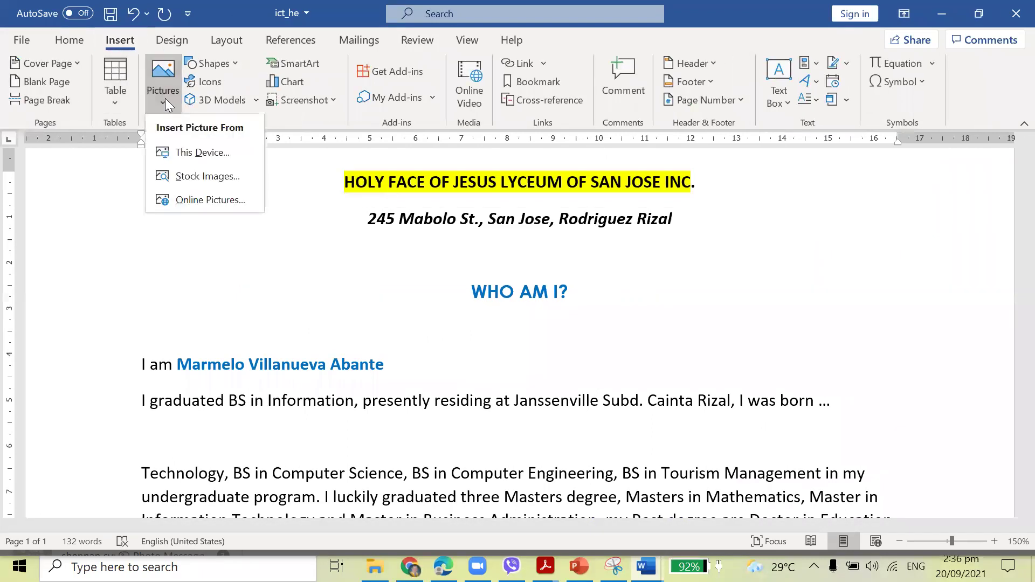
click(205, 150)
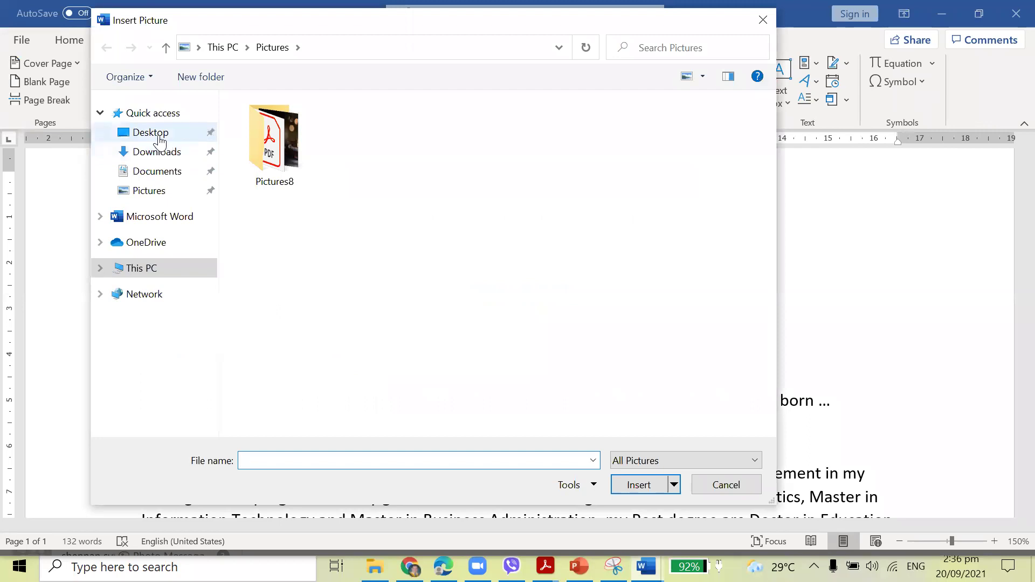
click(151, 193)
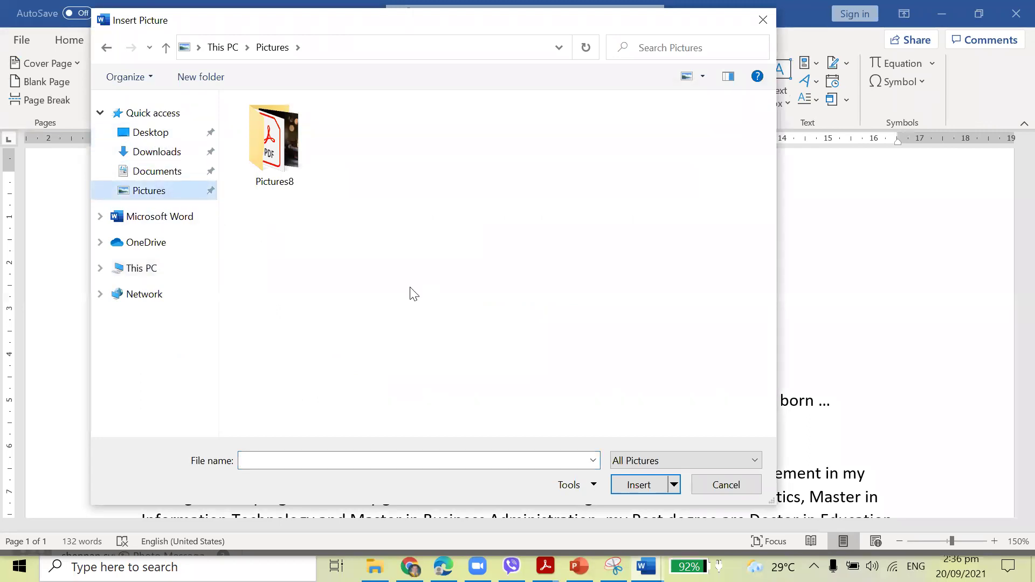
click(655, 456)
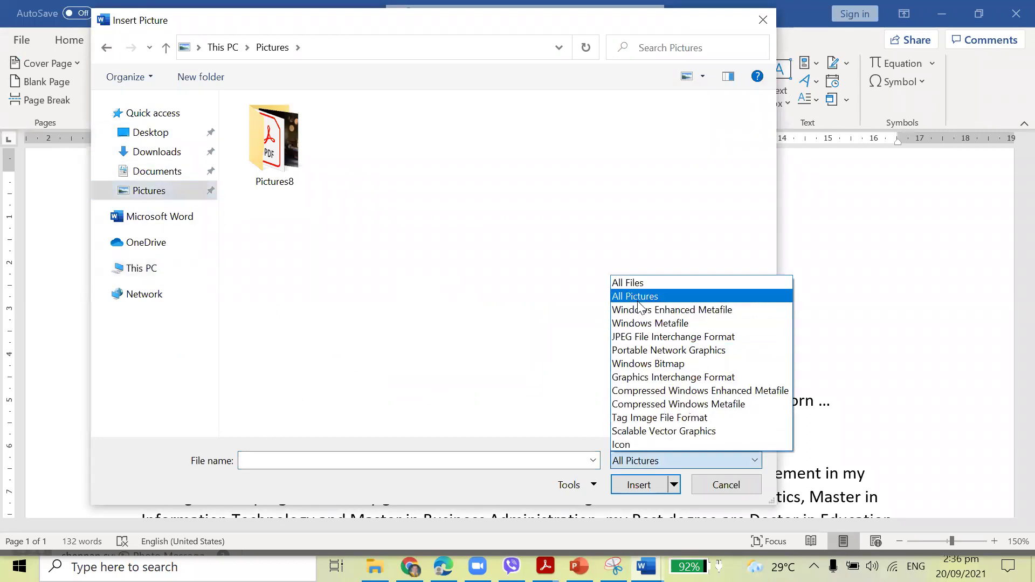
click(630, 284)
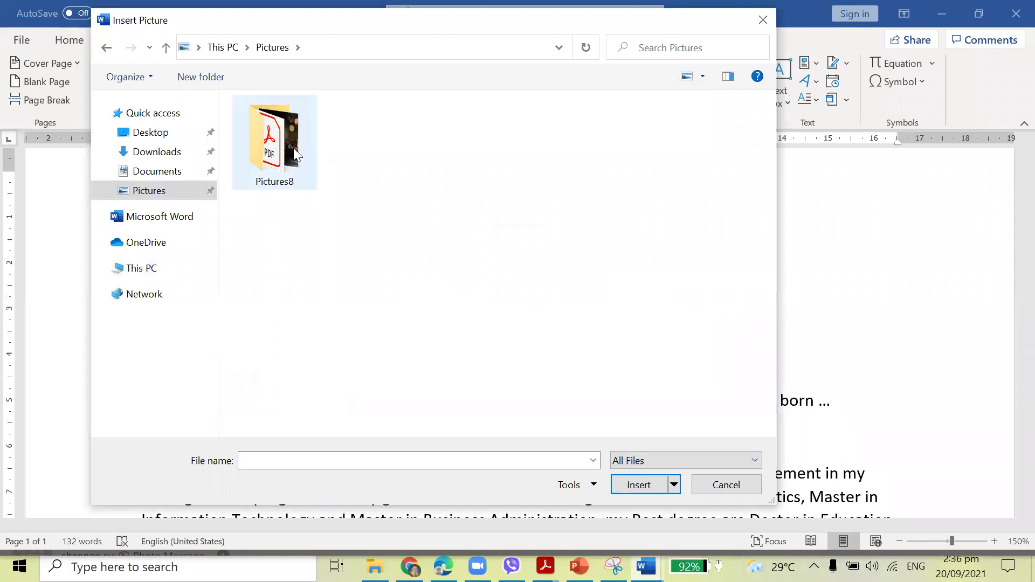
double_click(291, 152)
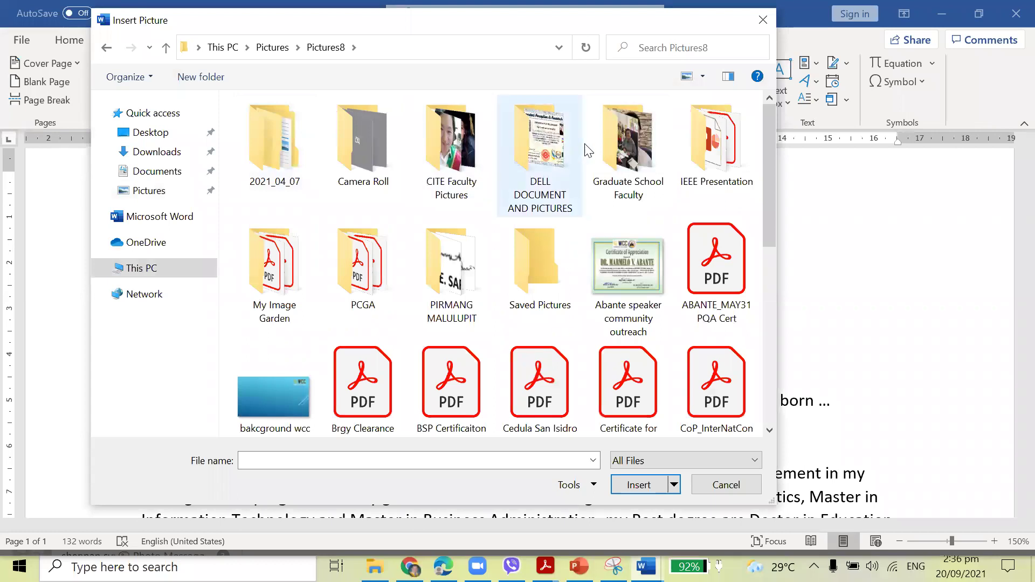
double_click(460, 178)
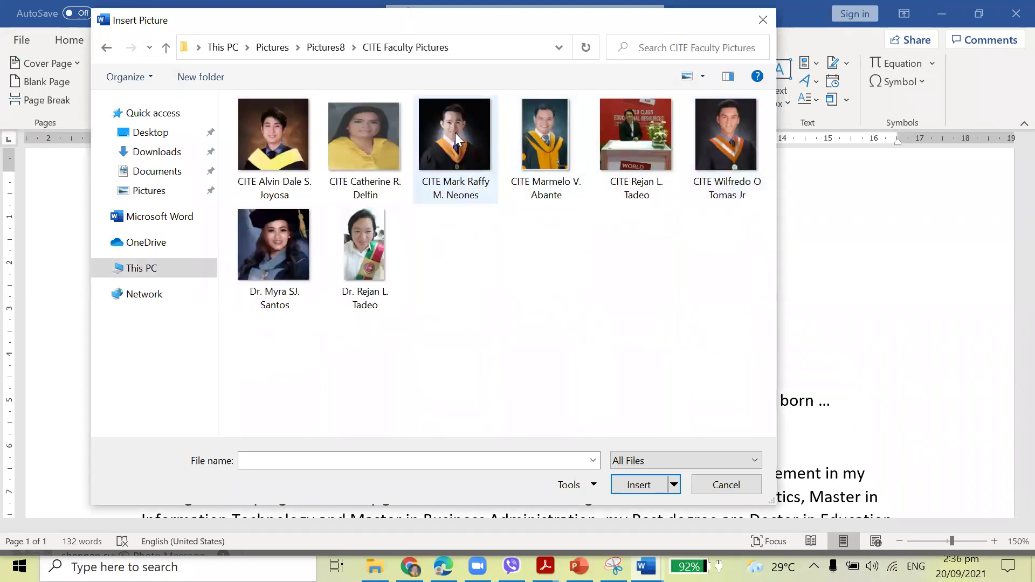
click(534, 122)
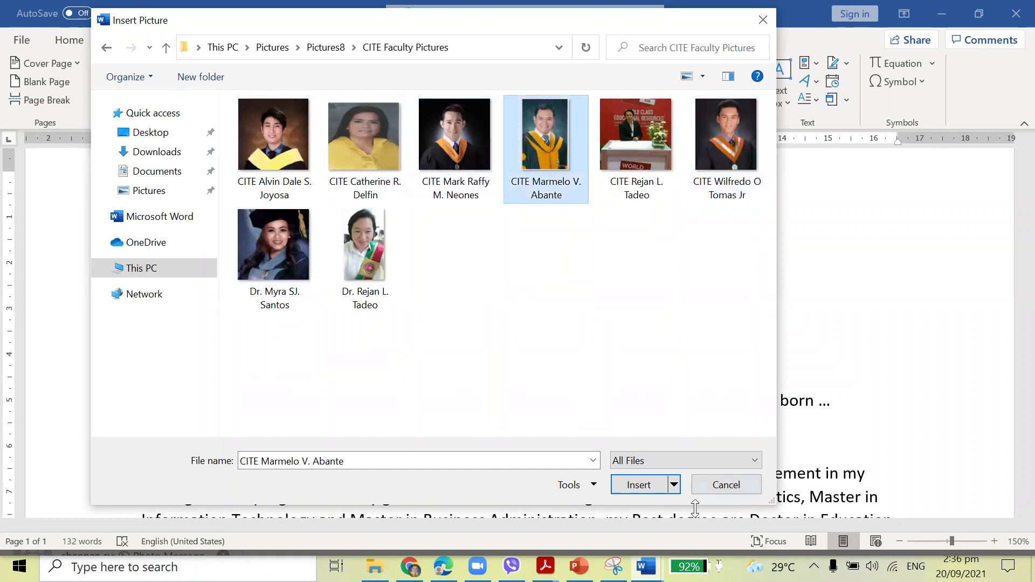
click(640, 486)
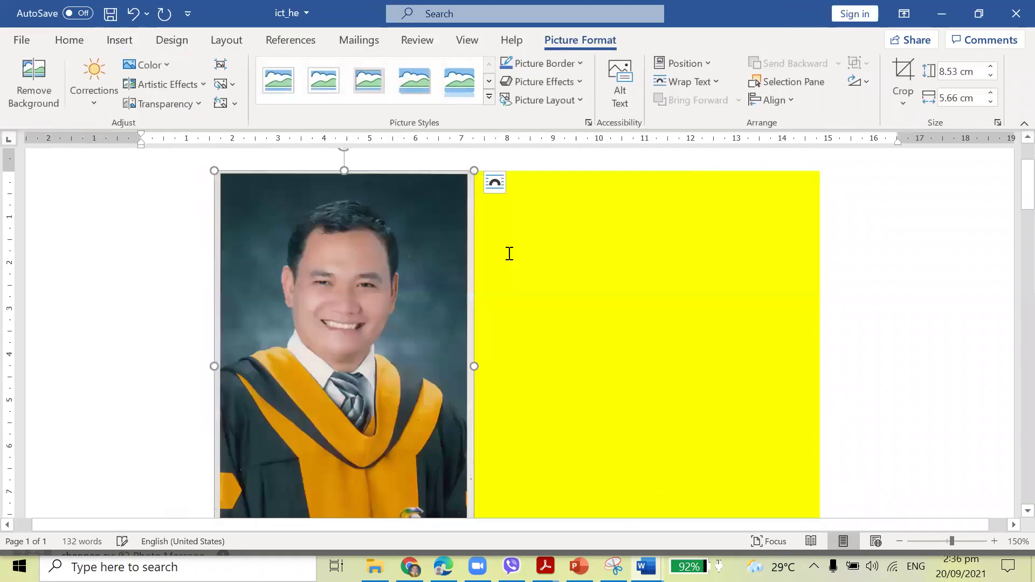
Set the photo to Behind Text wrapping and shrink it to about 4.11 × 2.72 cm.
click(495, 183)
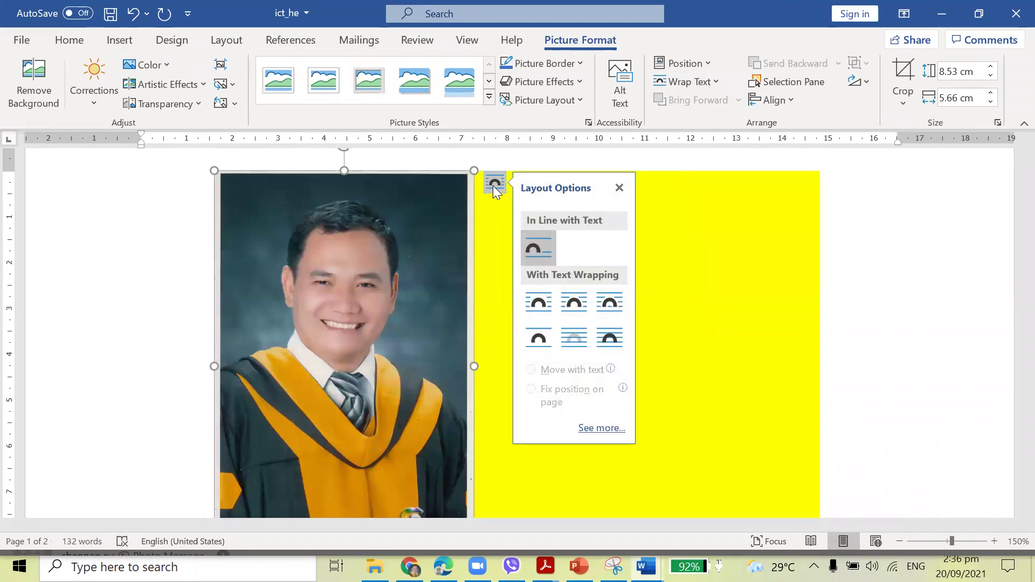
click(572, 338)
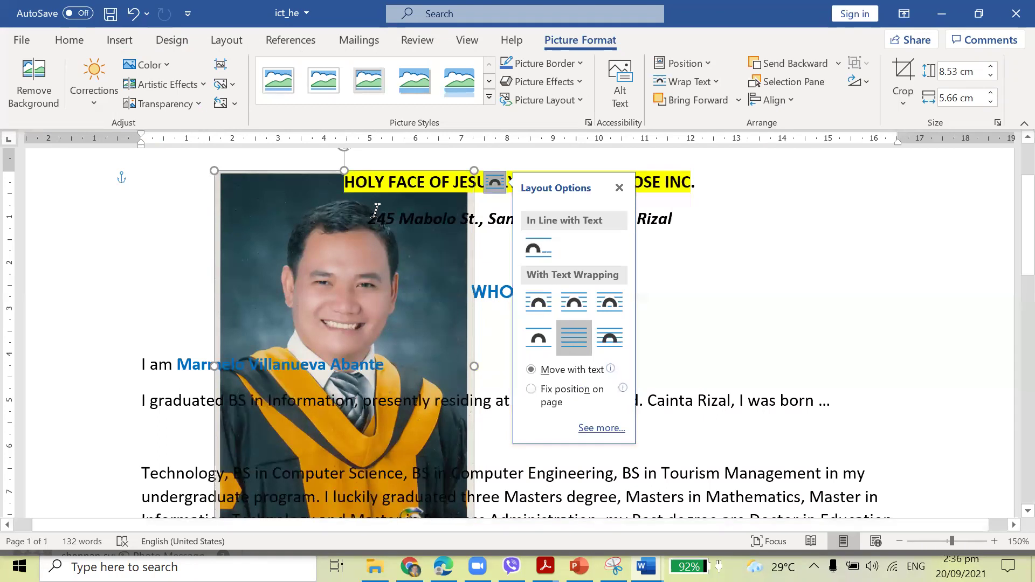
drag(214, 170, 335, 305)
drag(445, 372, 448, 380)
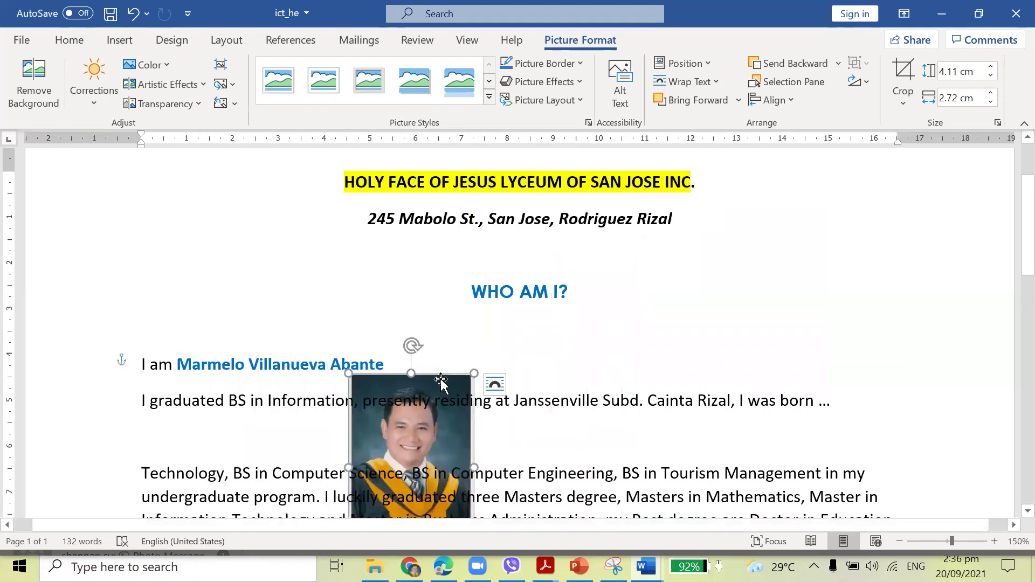
Reduce the photo to 2.42 × 2.72 cm and place it over the address lines beside the header.
drag(599, 342, 870, 186)
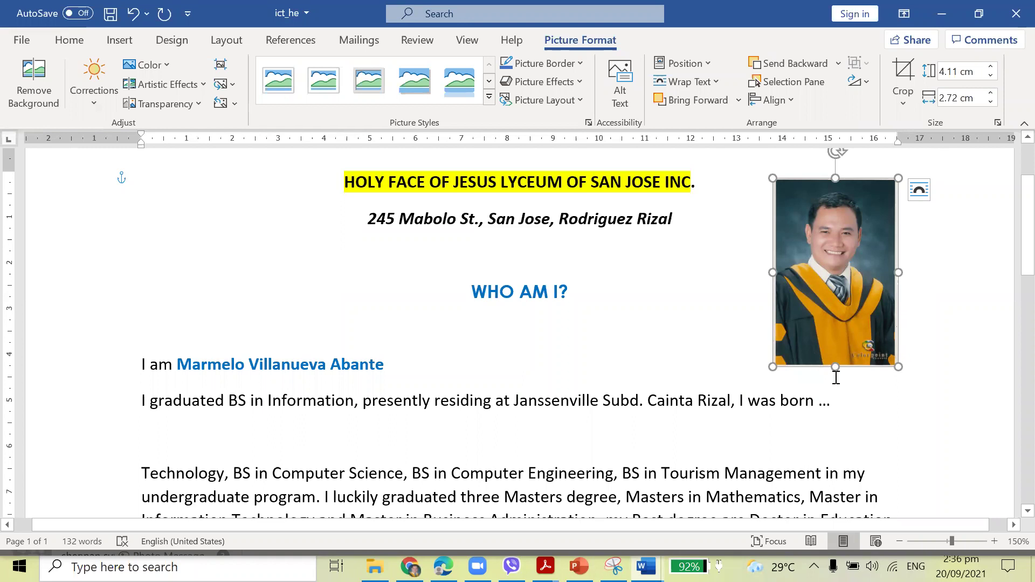
drag(836, 367, 835, 289)
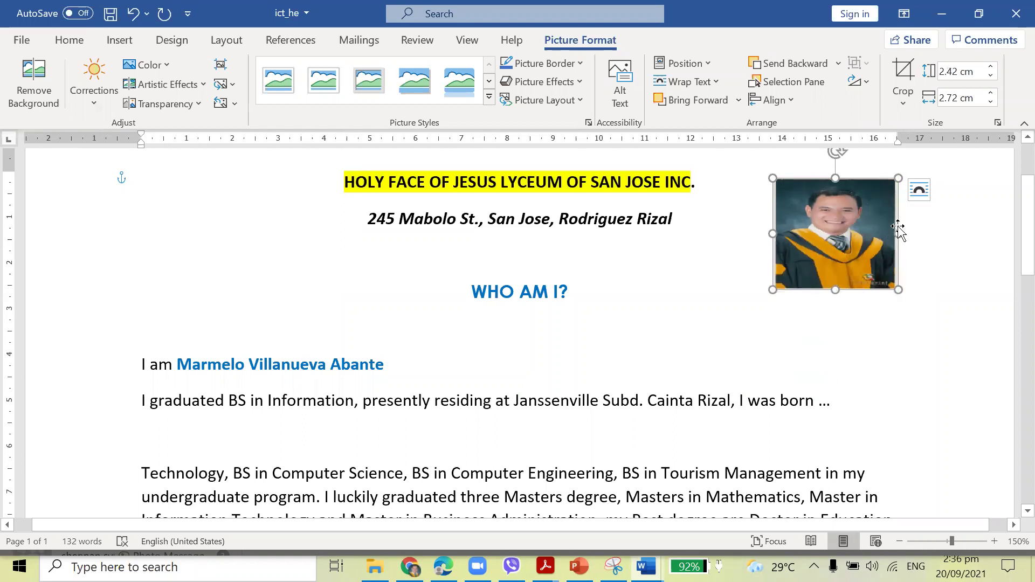
click(918, 196)
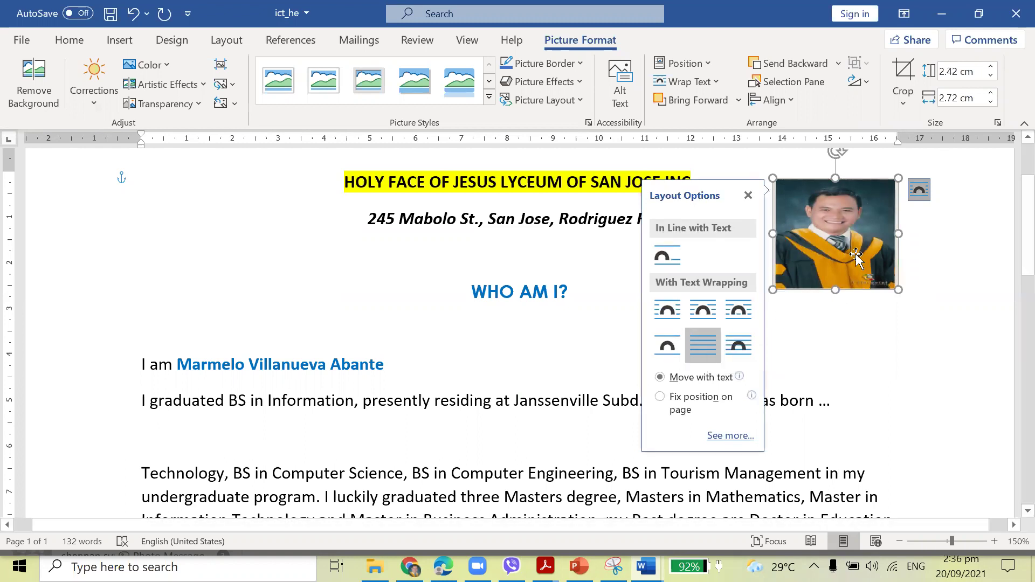
click(814, 343)
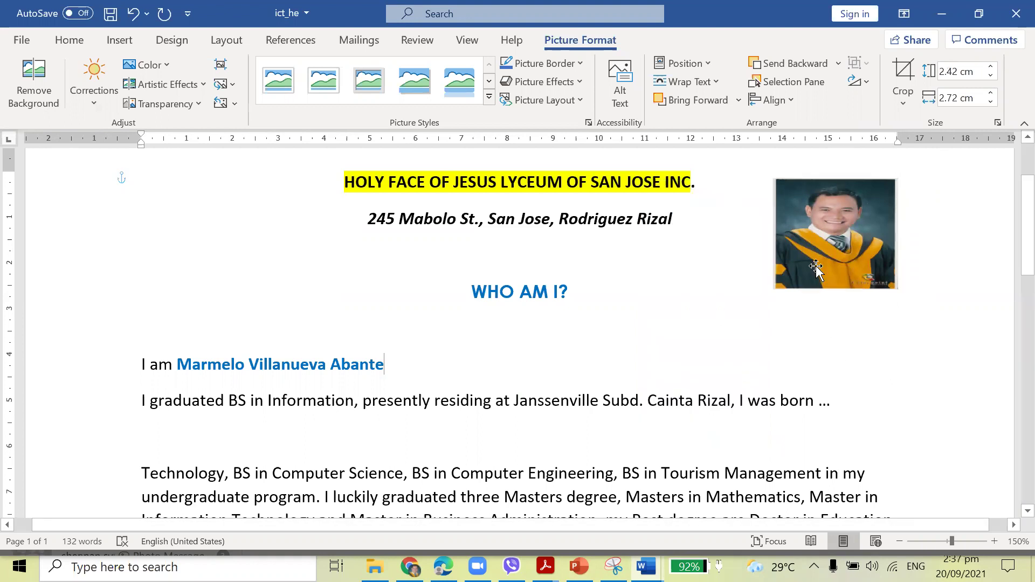
drag(815, 268, 407, 278)
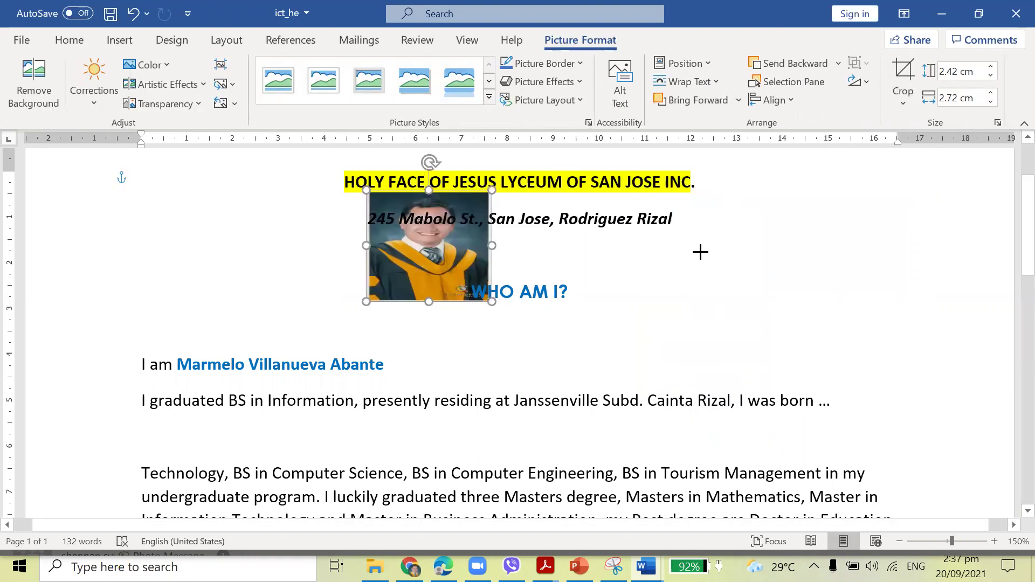
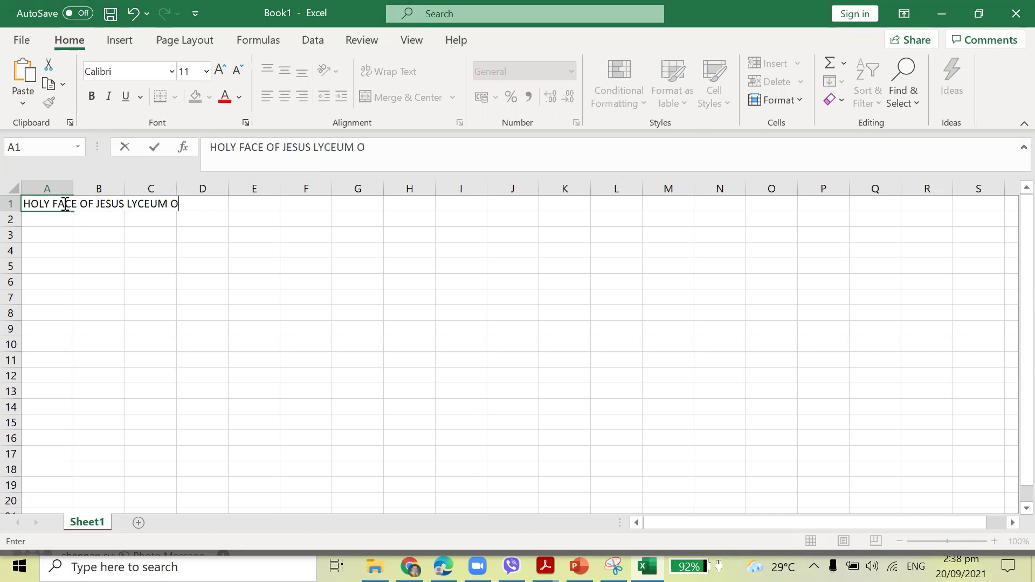
Finish the A1 title ending 'M OF SAN JOSE INC.' and enter the name in A2.
text(SAN JOSE )
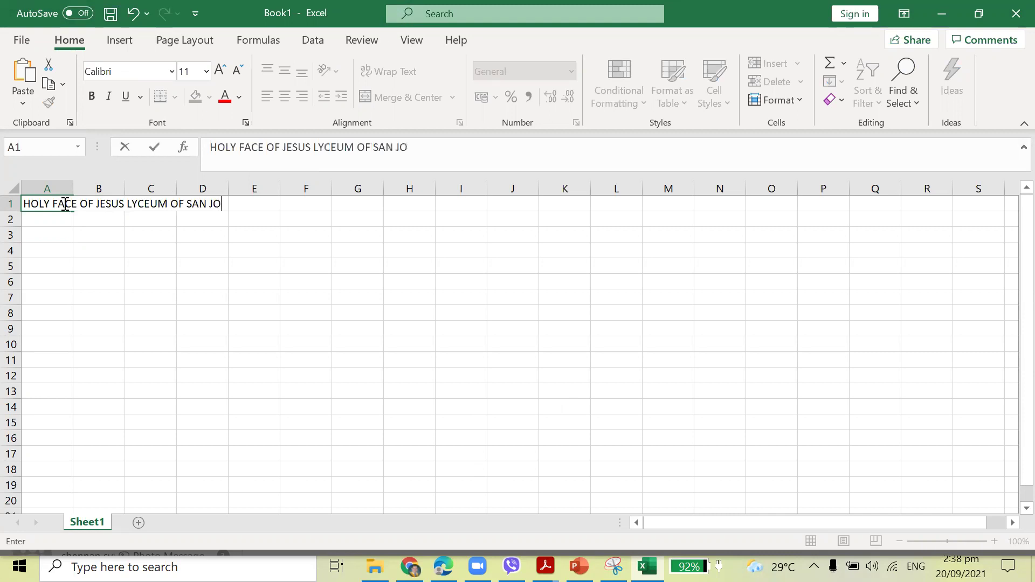
text(INC.)
key(Return)
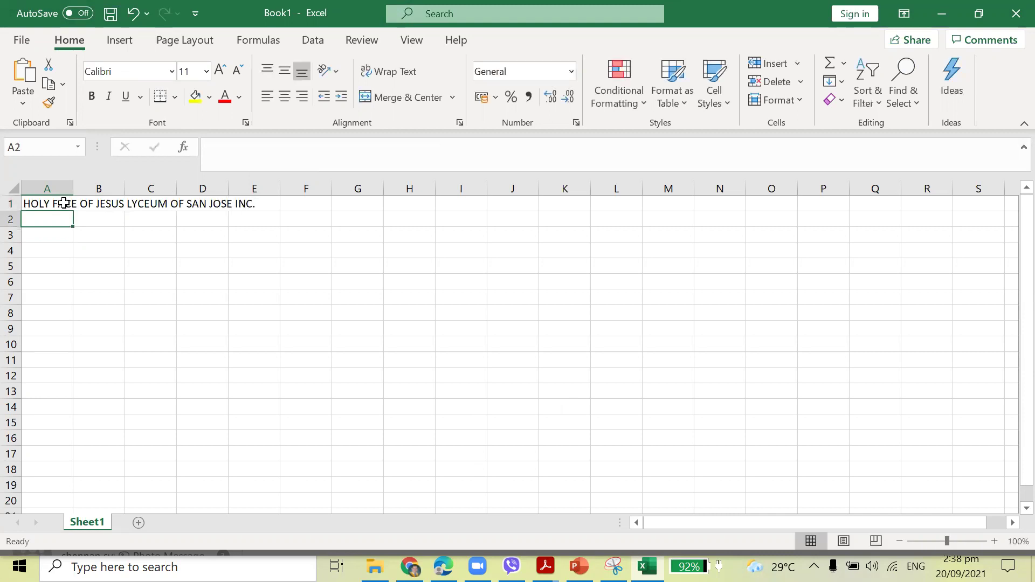
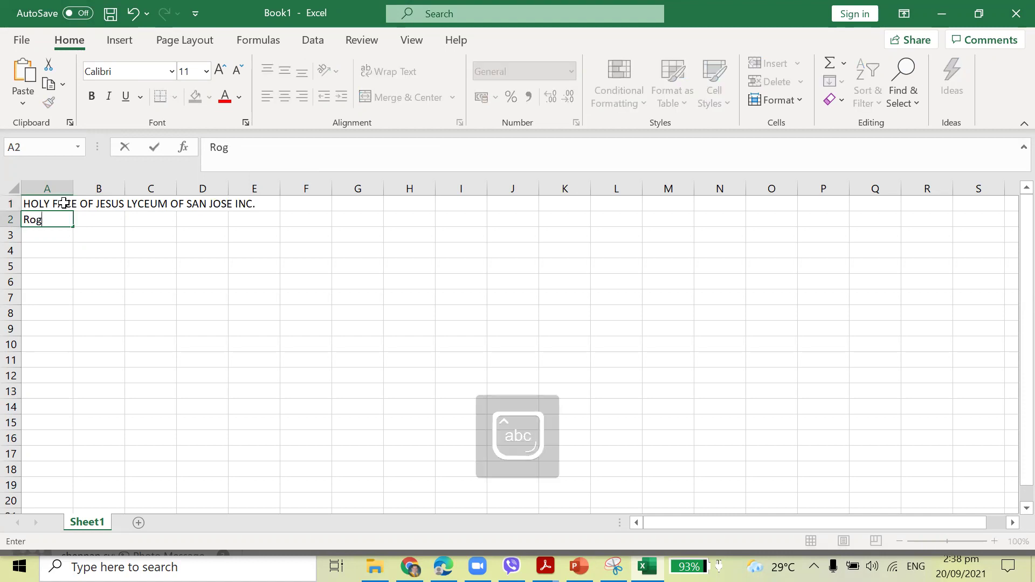
key(Return)
key(Return)
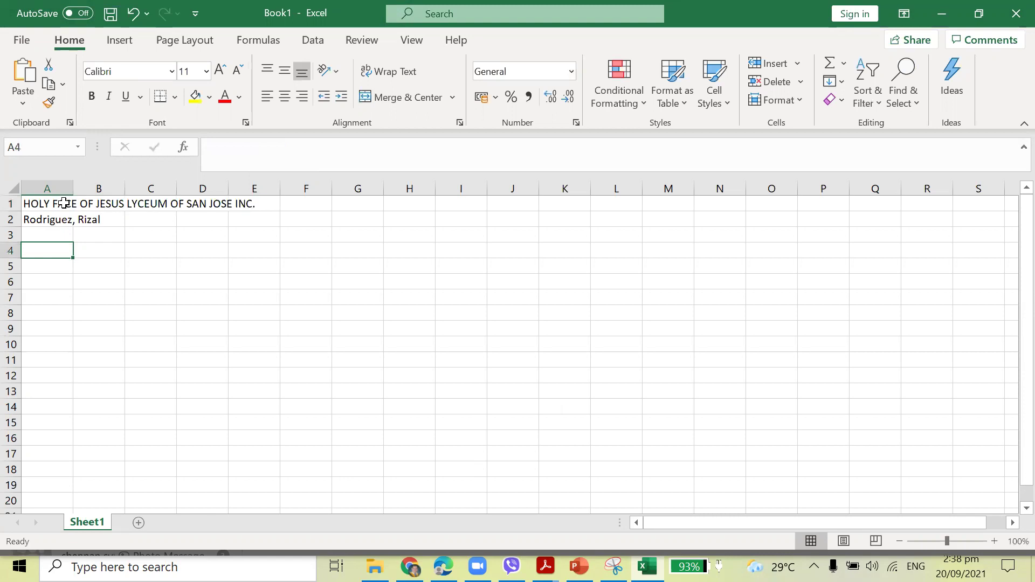
Enter the headers Name, 1st QG and 2nd QG in B4:D4.
key(Tab)
text(Name)
key(Tab)
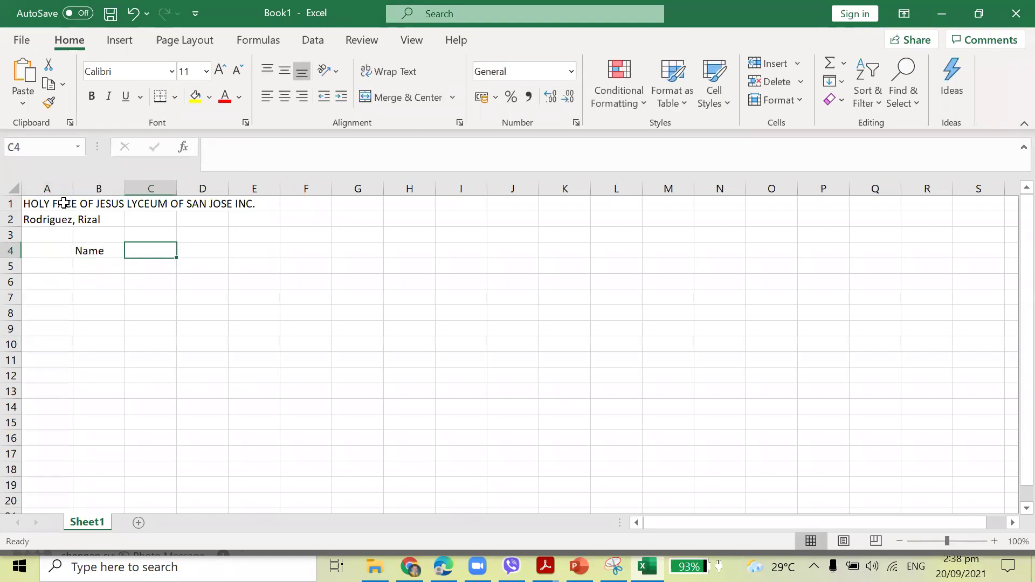
text(Fi)
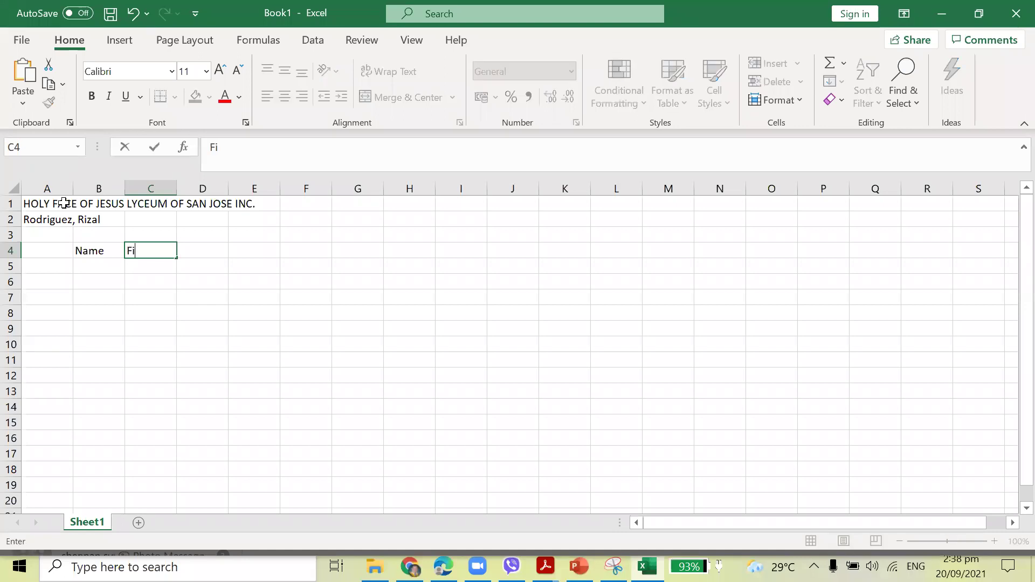
key(BackSpace)
text(1st QG)
key(Tab)
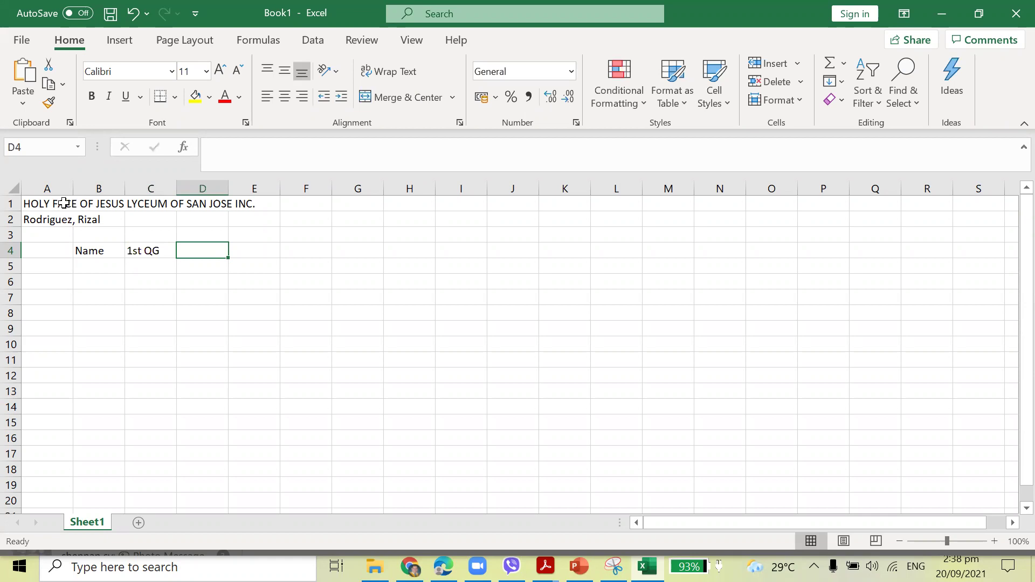
text(2nnd)
key(BackSpace)
key(BackSpace)
key(BackSpace)
text(nd)
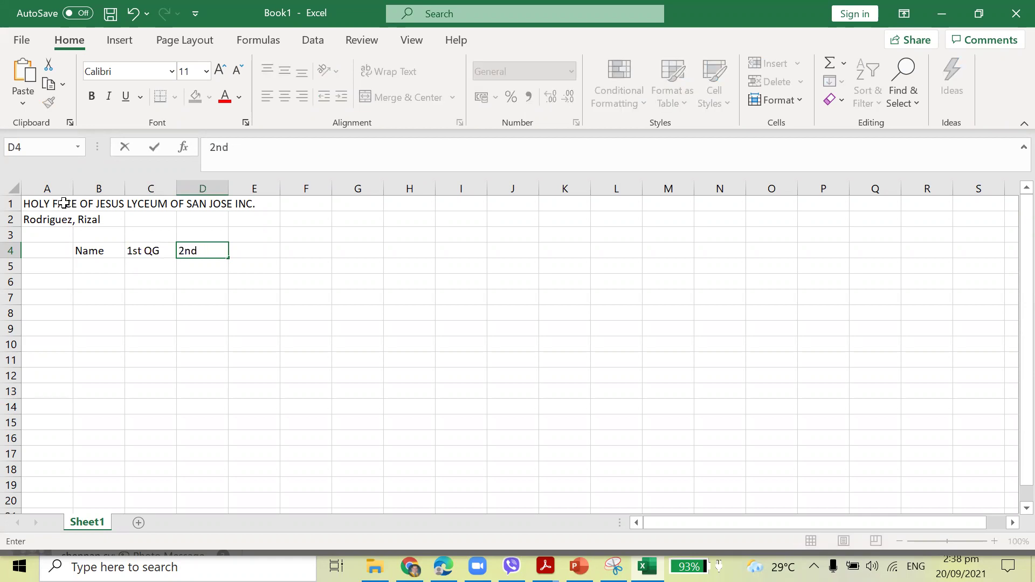
key(Left)
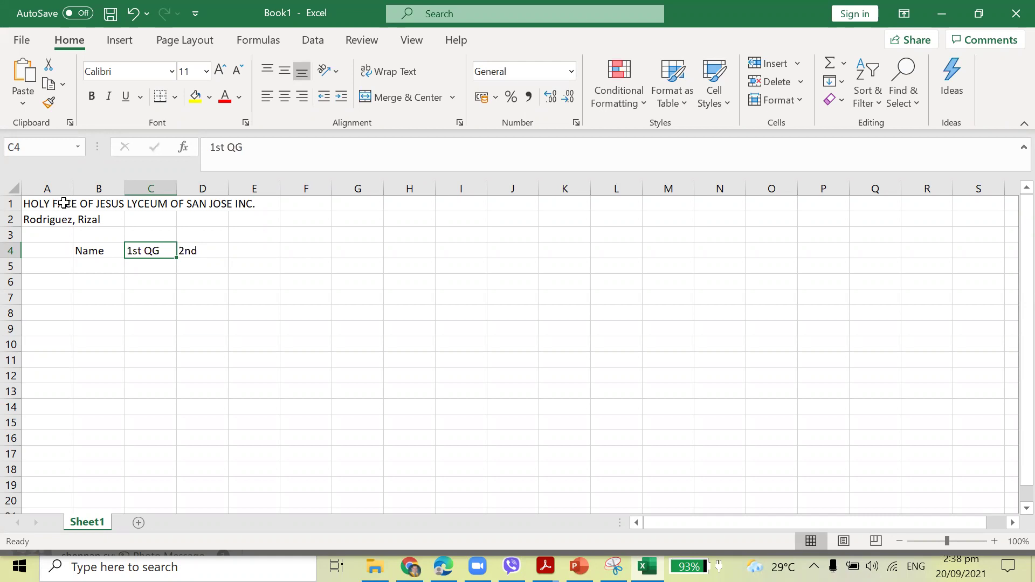
click(200, 250)
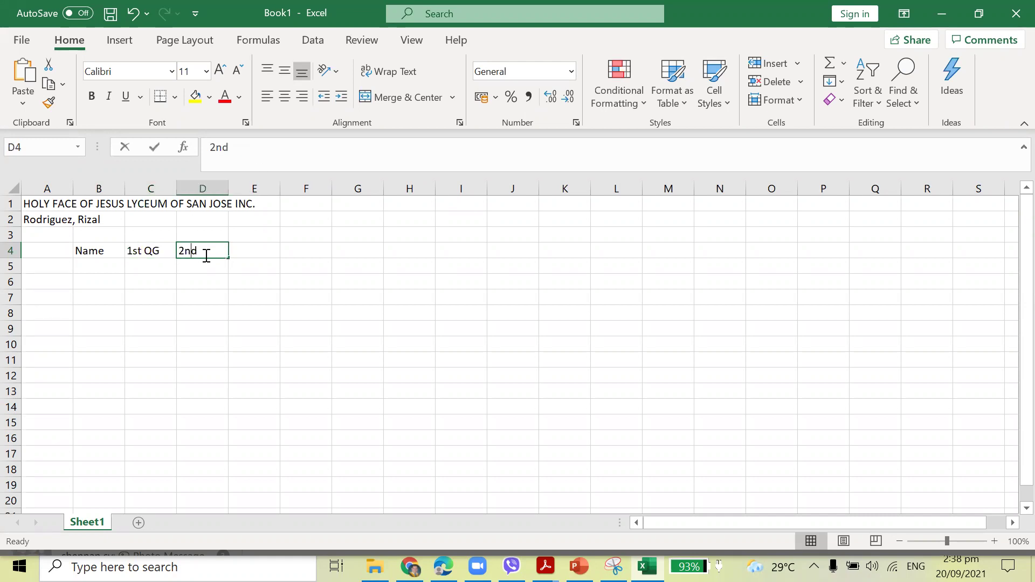
double_click(192, 251)
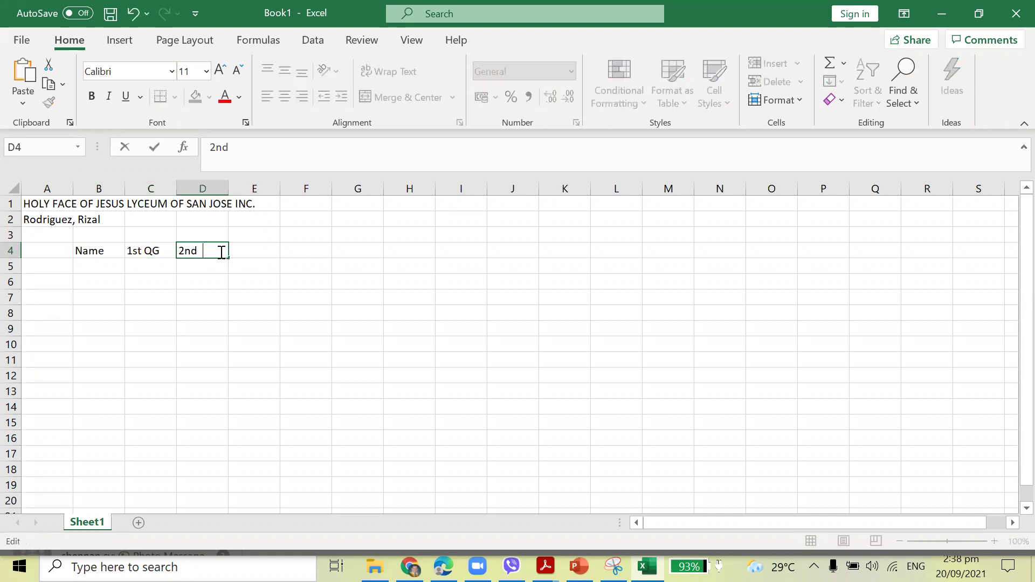
text(QG)
click(251, 248)
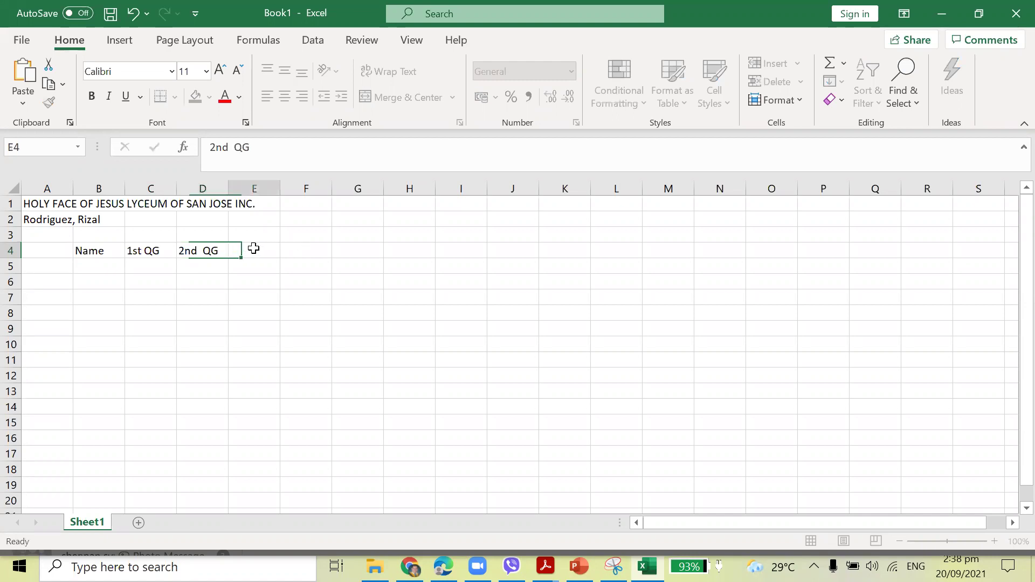
Enter the headers 3rd QG, Total, Average and Remarks in E4:H4.
text(3rd QG)
key(Tab)
text(T)
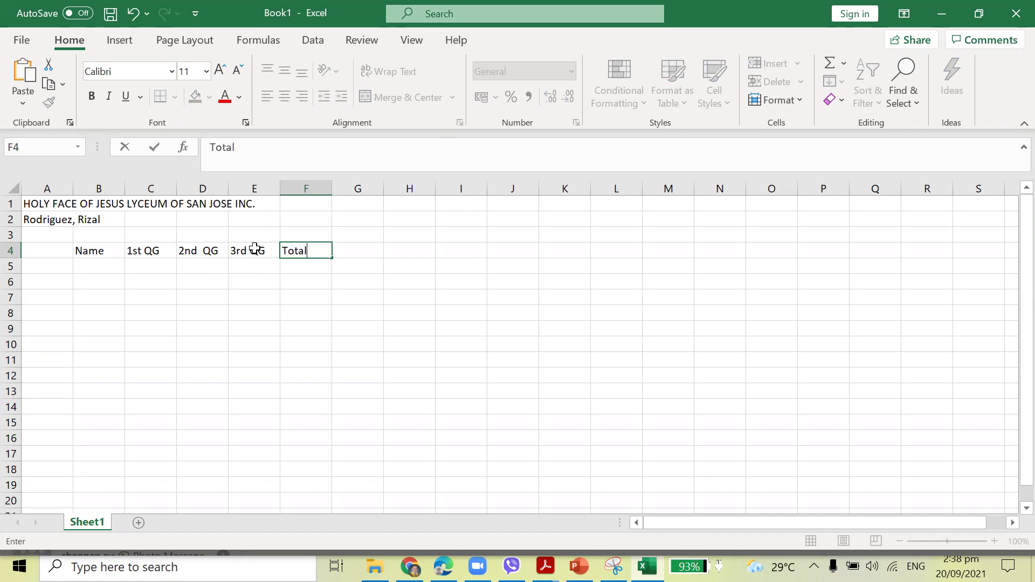
key(Tab)
text(Average)
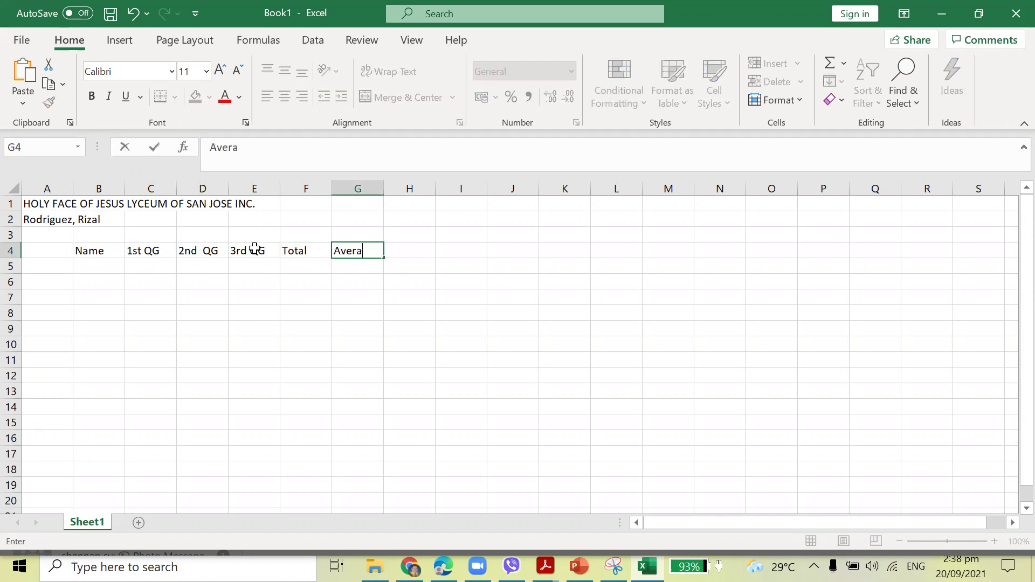
key(Tab)
text(REma)
key(BackSpace)
key(BackSpace)
key(BackSpace)
text(easn)
key(BackSpace)
key(BackSpace)
text(marks)
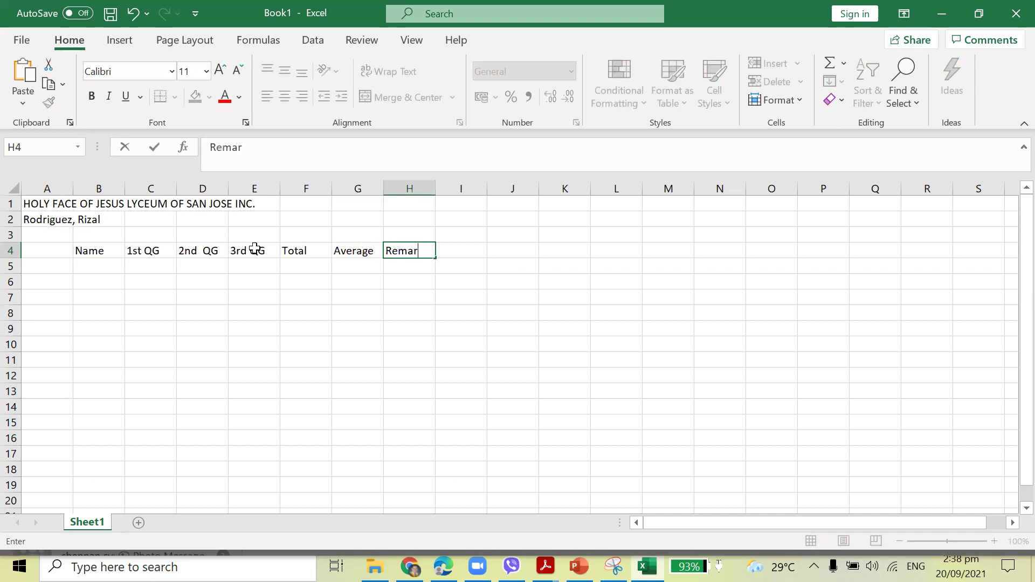
key(Return)
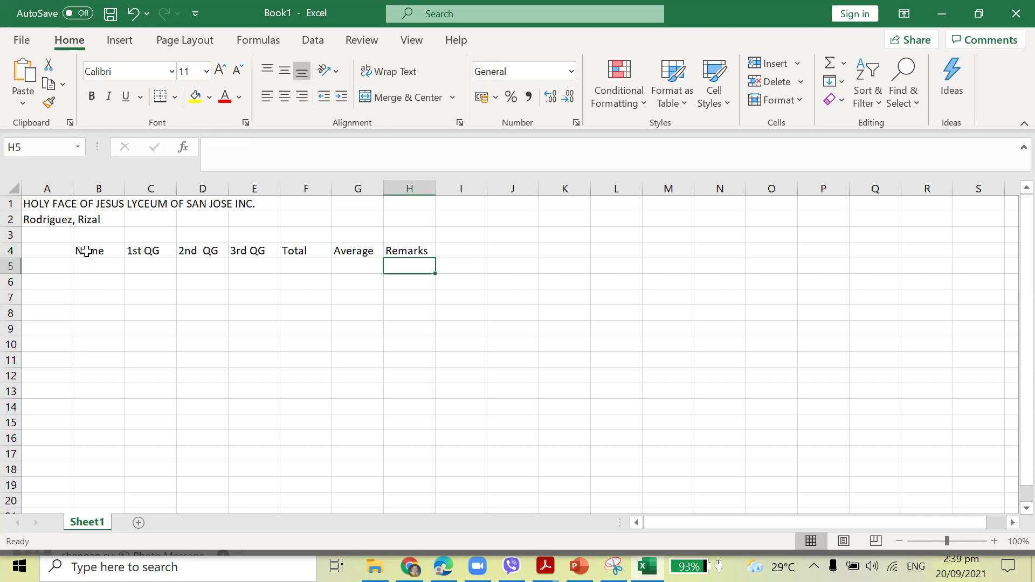
Number rows 1 to 10 in A5:A14 by entering 1 and 2 and filling down.
click(56, 264)
text(1)
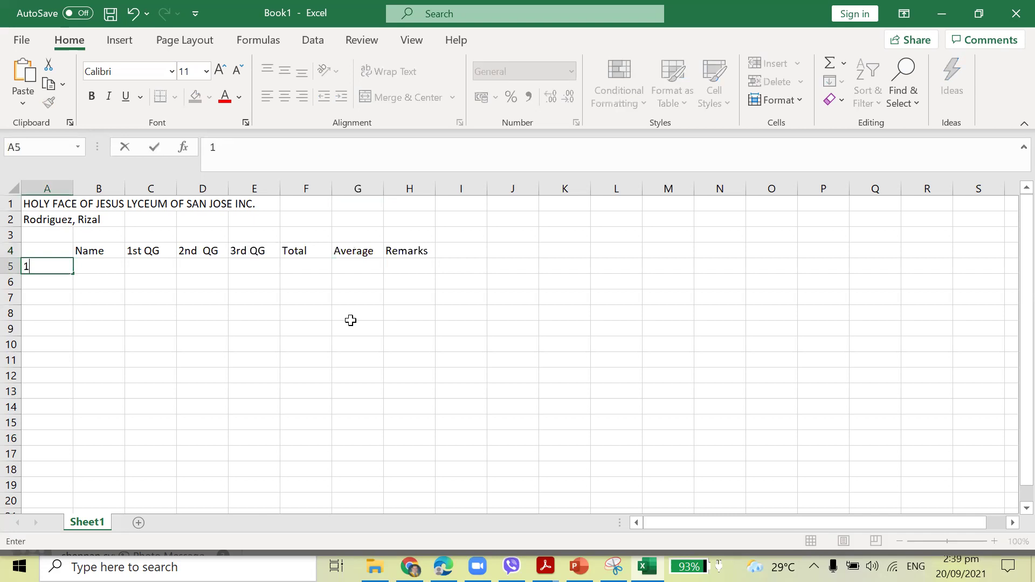
key(Return)
text(2)
key(Return)
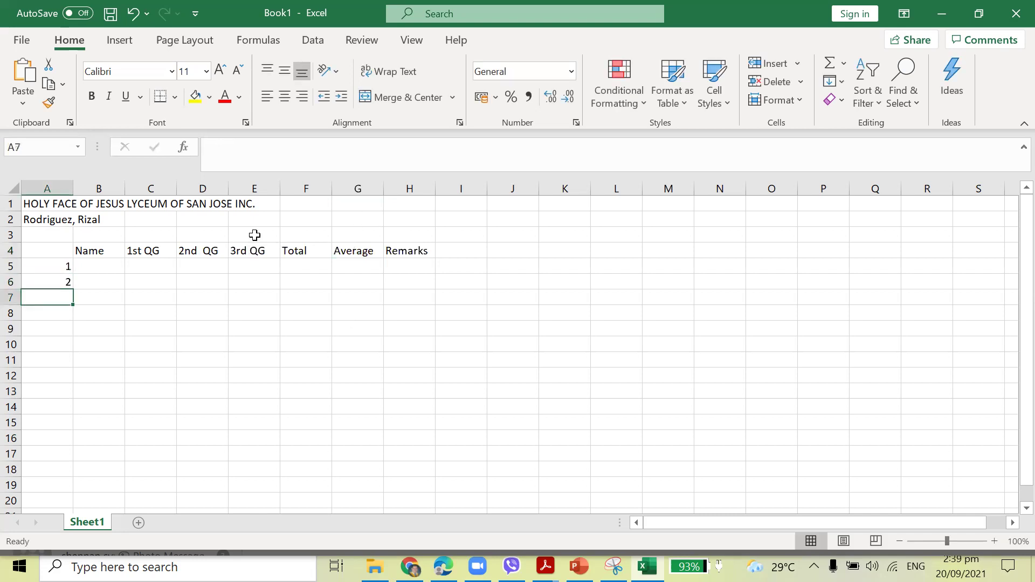
drag(63, 266, 76, 410)
click(109, 279)
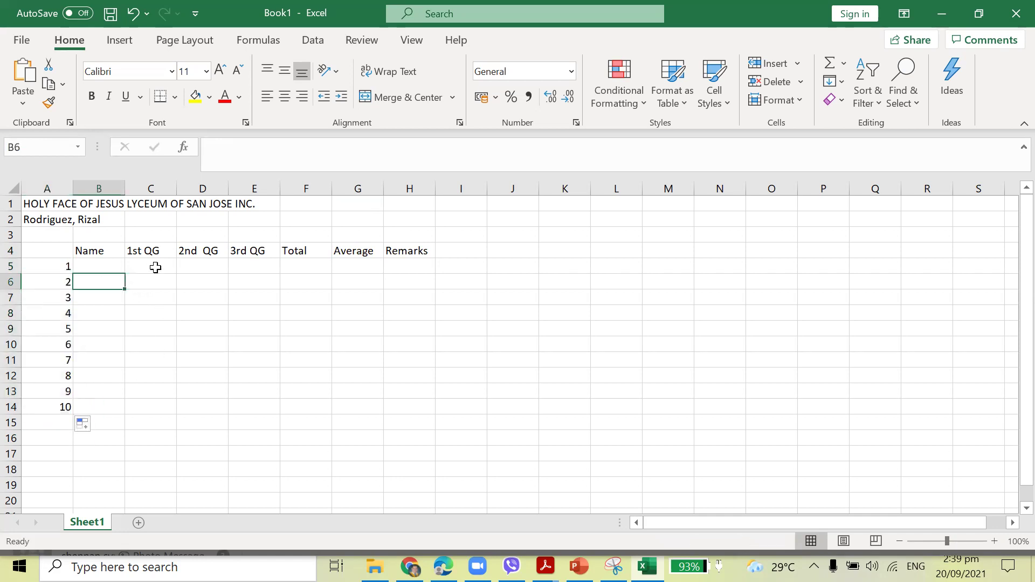
Widen column B and enter the first four student names in B5:B8.
drag(124, 188, 200, 188)
click(143, 267)
text(Juan)
key(Return)
text(Joane)
key(Return)
text(Jose)
key(Return)
text(Jos)
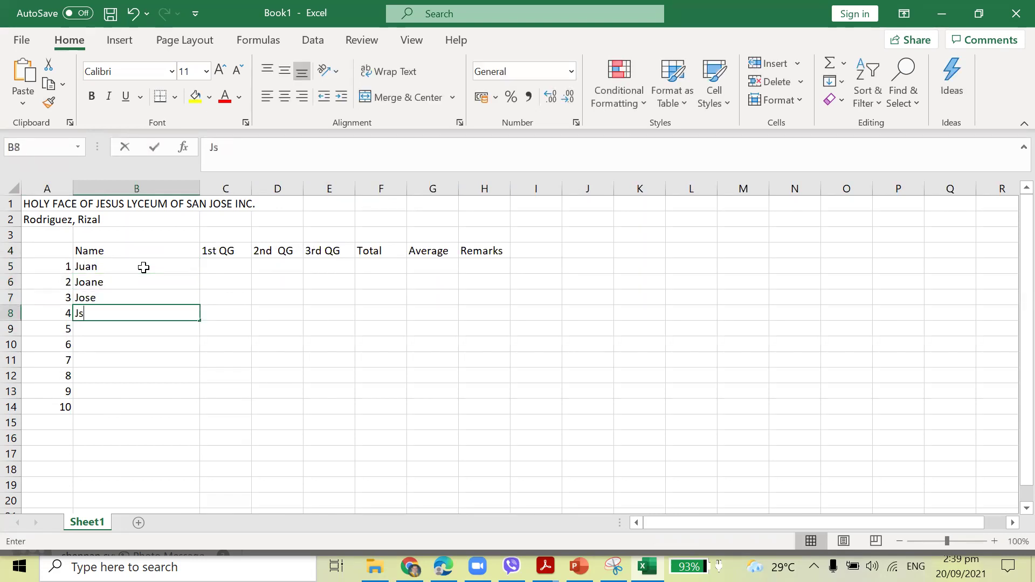
key(BackSpace)
text(oshue)
key(Return)
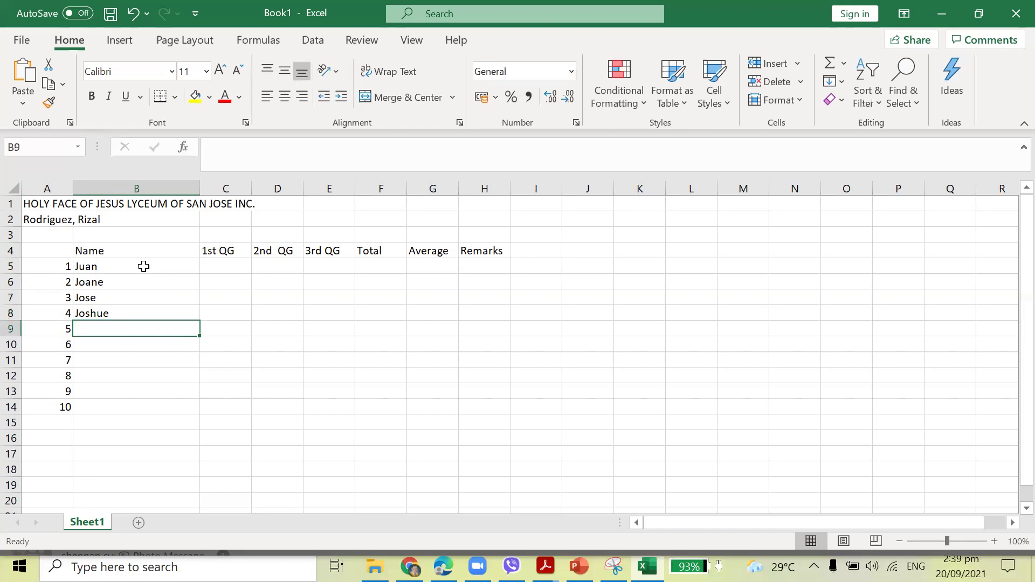
Enter the remaining six student names in B9:B14.
text(Clark)
key(Return)
text(Aubrey)
key(Return)
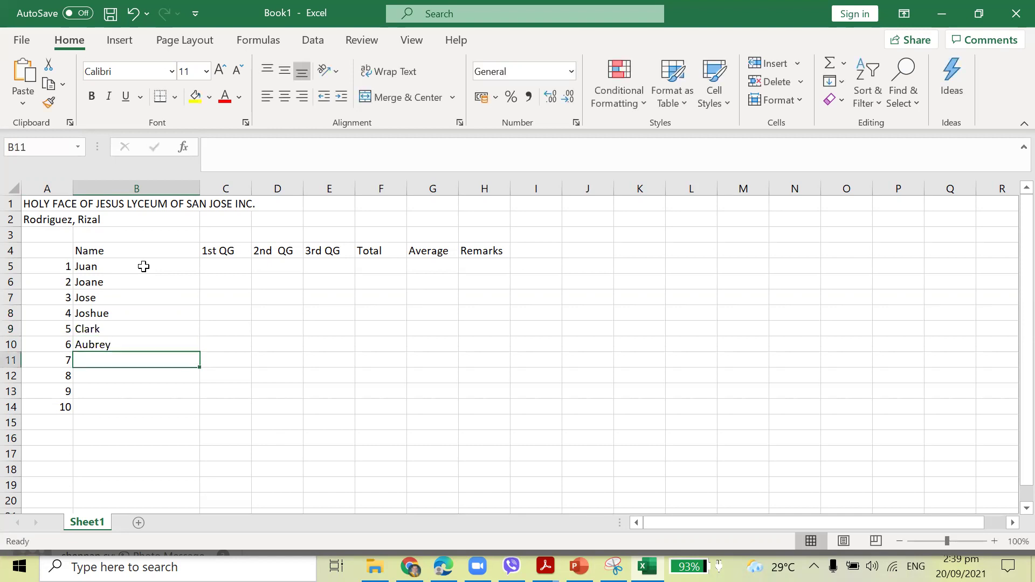
text(JohnJo)
key(BackSpace)
text(oh)
key(BackSpace)
key(BackSpace)
text(ohn)
key(Return)
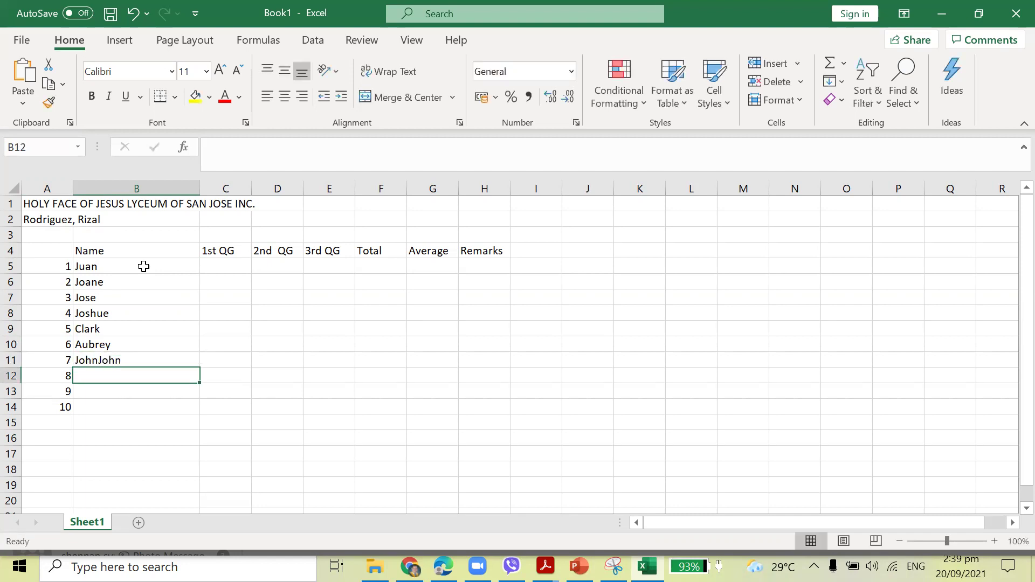
text(Mari)
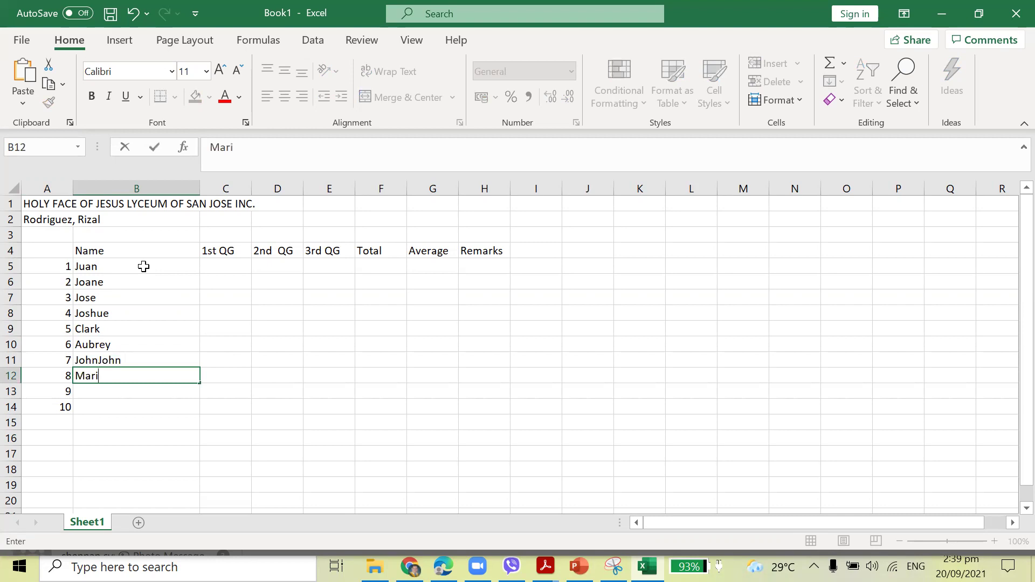
text(e)
key(Return)
text(Ester)
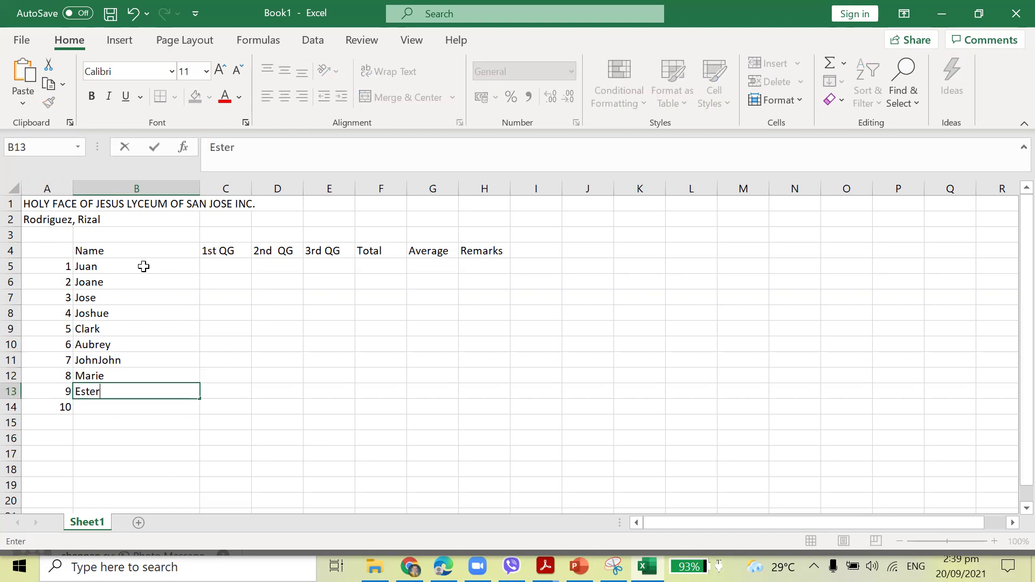
key(Return)
text(Conching)
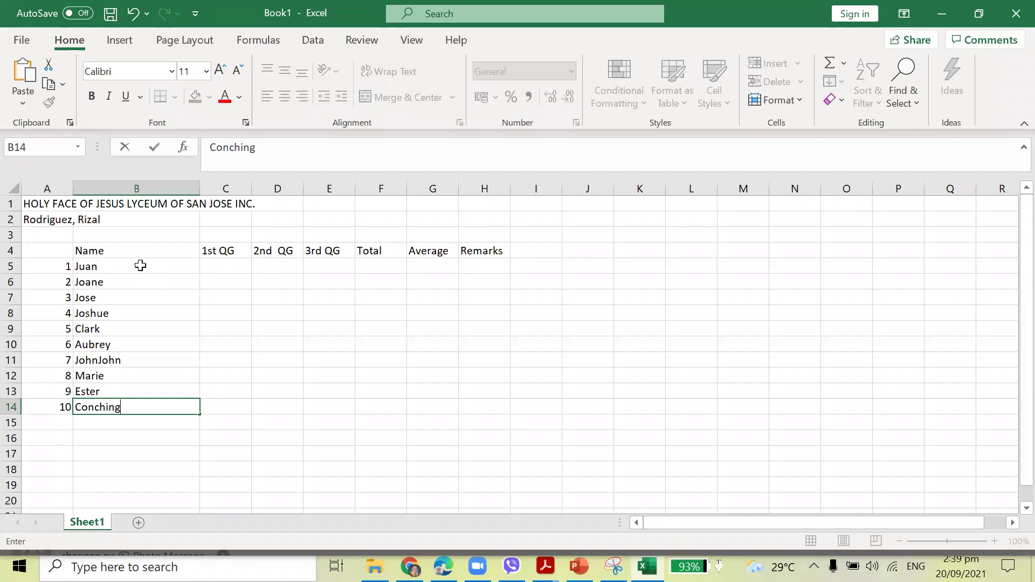
Give the table A4:H14 all cell borders plus a thick outside border.
mouse_move(53, 251)
mouse_down()
mouse_move(495, 324)
mouse_move(509, 375)
mouse_move(490, 407)
mouse_up()
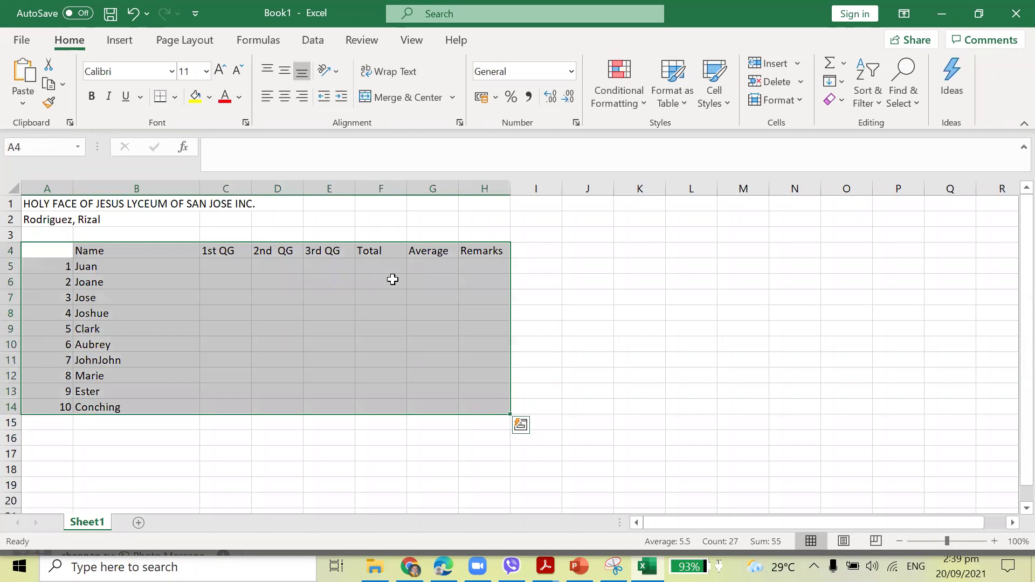
click(174, 99)
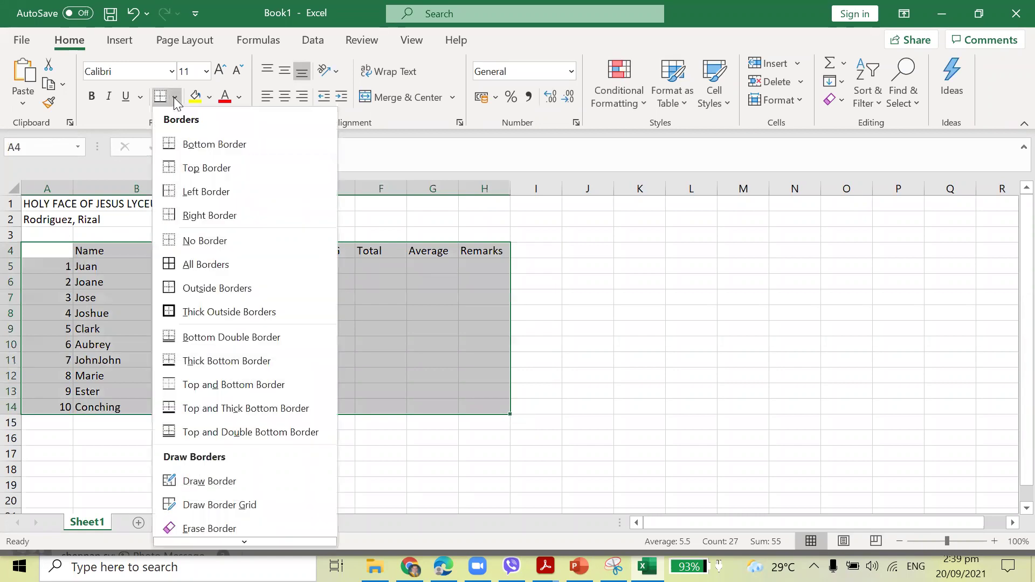
click(197, 264)
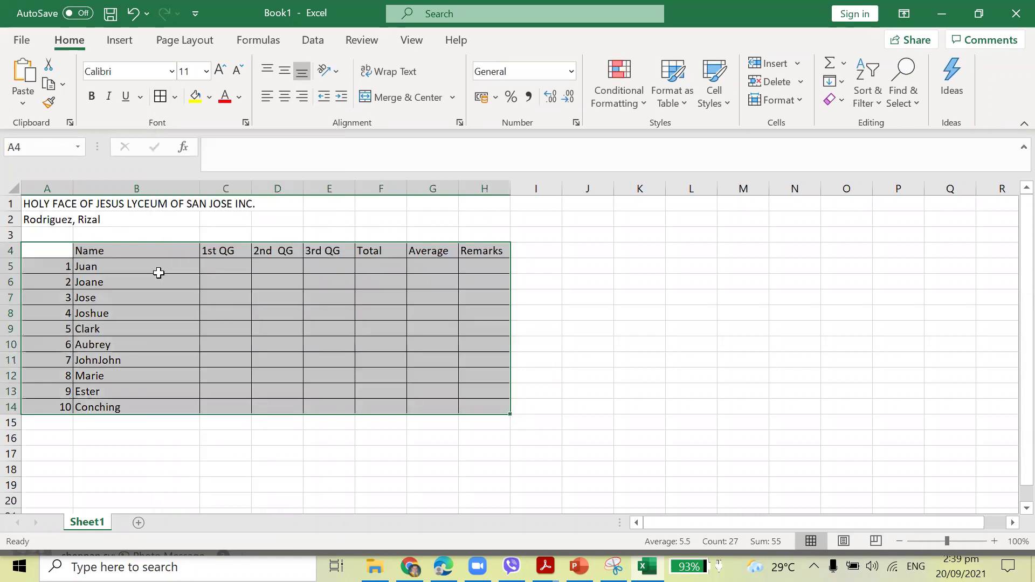
click(175, 96)
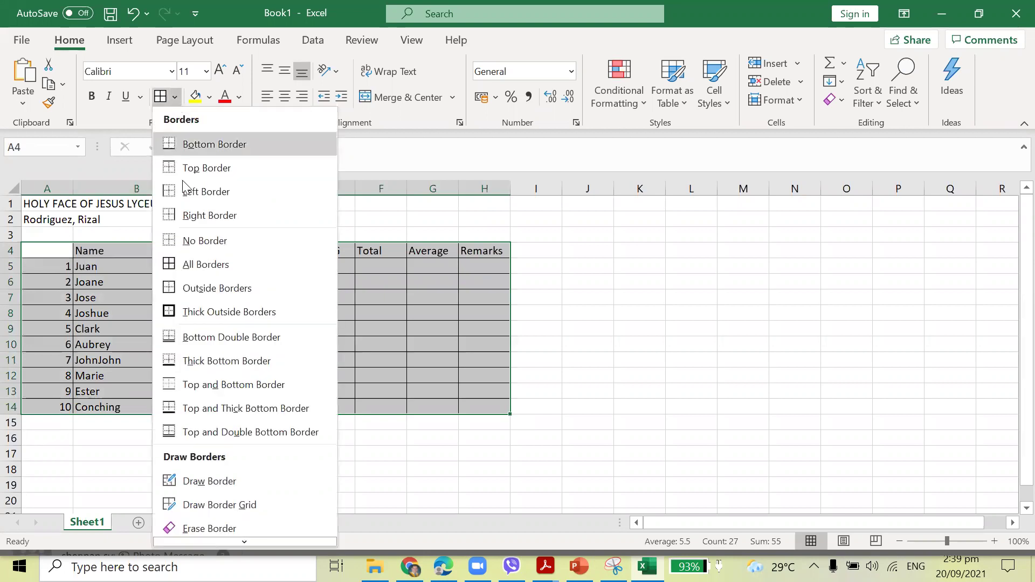
click(218, 318)
click(540, 299)
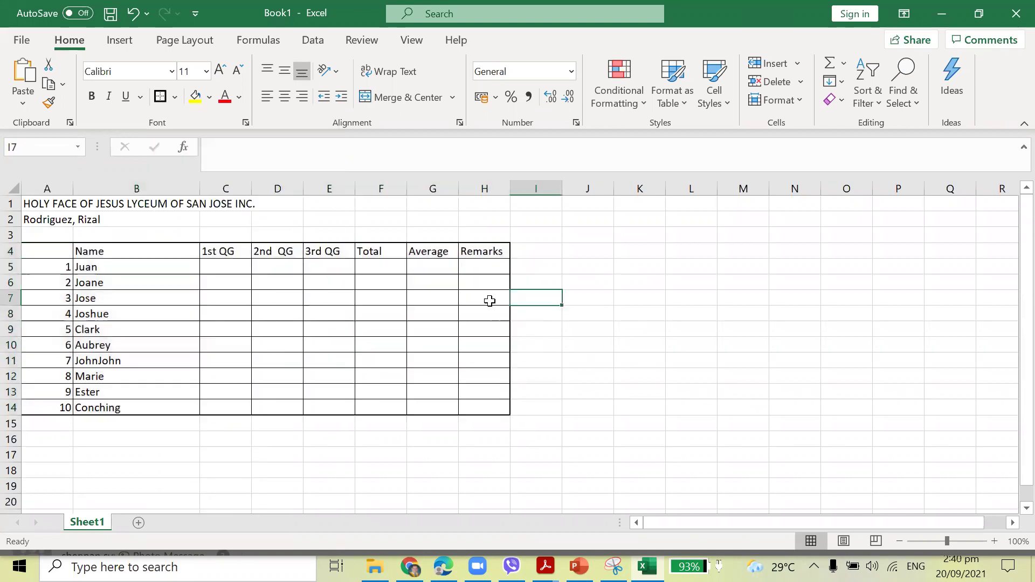
Center and bold the row-4 headers B4:H4.
drag(95, 250, 485, 252)
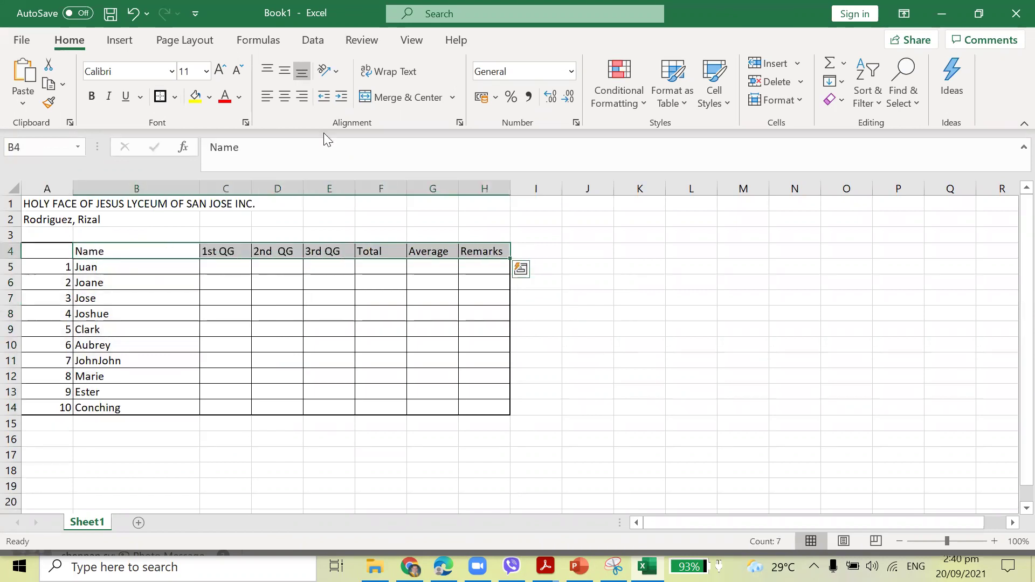
click(285, 96)
click(92, 96)
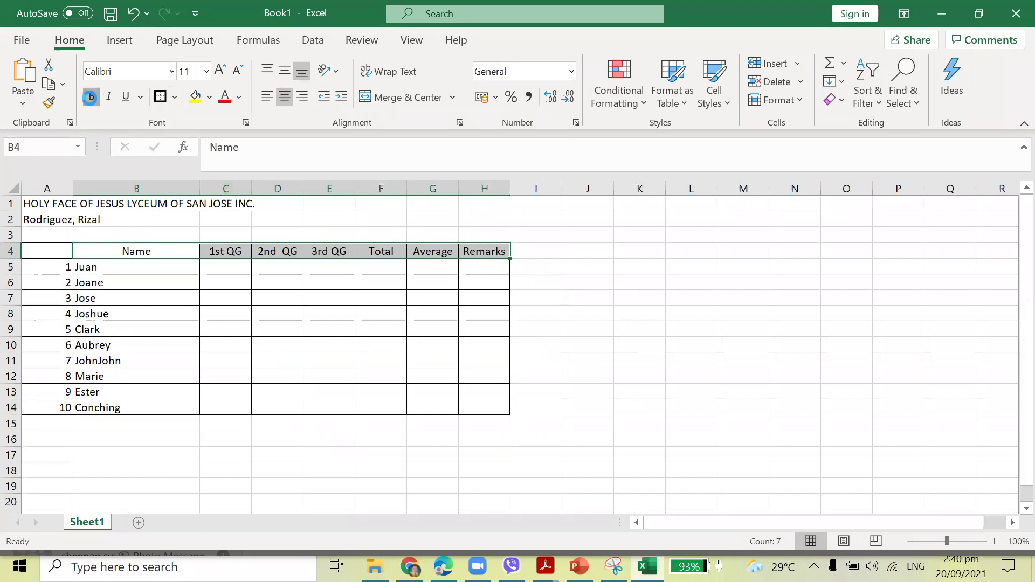
click(590, 300)
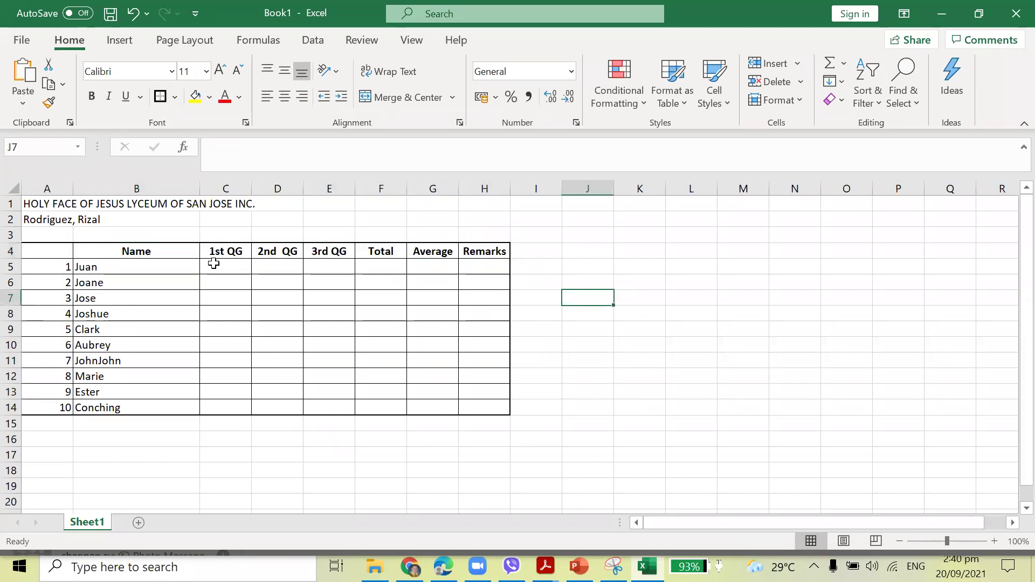
click(215, 265)
Enter the 1st QG scores 78, 80, 67, 56, 67, 76, 78, 70, 78, 65 in C5:C14.
text(78)
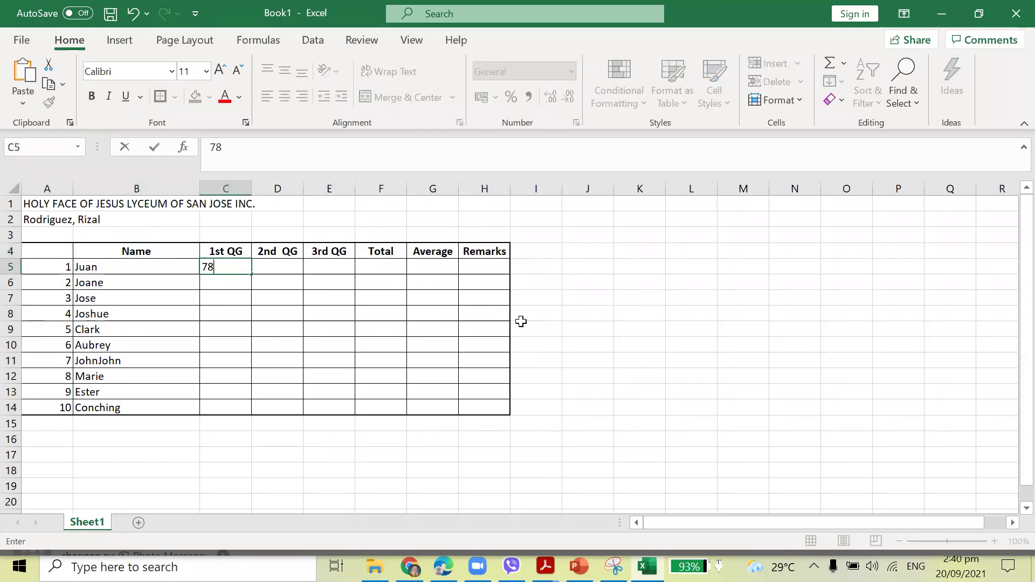
key(Tab)
text(9)
key(BackSpace)
key(Return)
text(80)
key(Return)
text(67)
key(Return)
text(56)
key(Return)
text(67)
key(Return)
text(76)
key(Return)
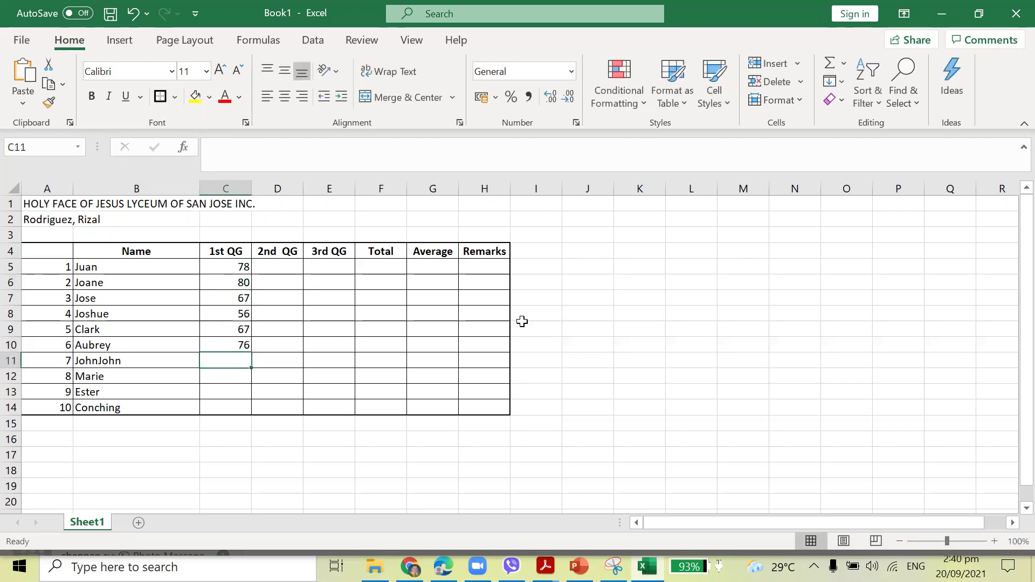
text(78)
key(Return)
text(70)
key(Return)
text(78)
key(Return)
text(65)
key(Return)
Copy the C5:C14 scores into the 2nd and 3rd QG columns D5:E14.
drag(244, 268, 232, 404)
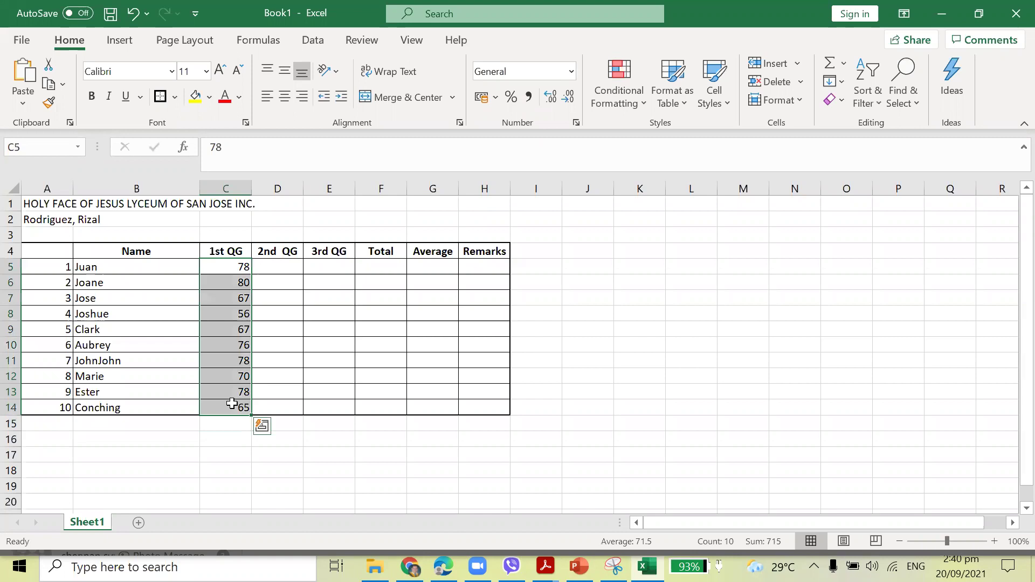
key(ctrl+c)
drag(276, 269, 329, 408)
key(ctrl+v)
drag(219, 272, 474, 402)
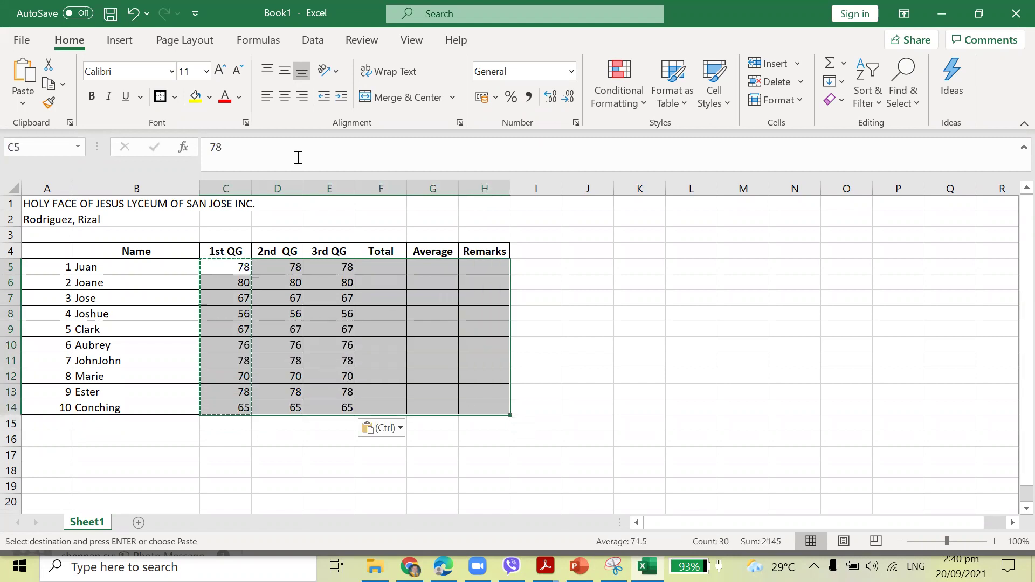
key(Escape)
click(630, 309)
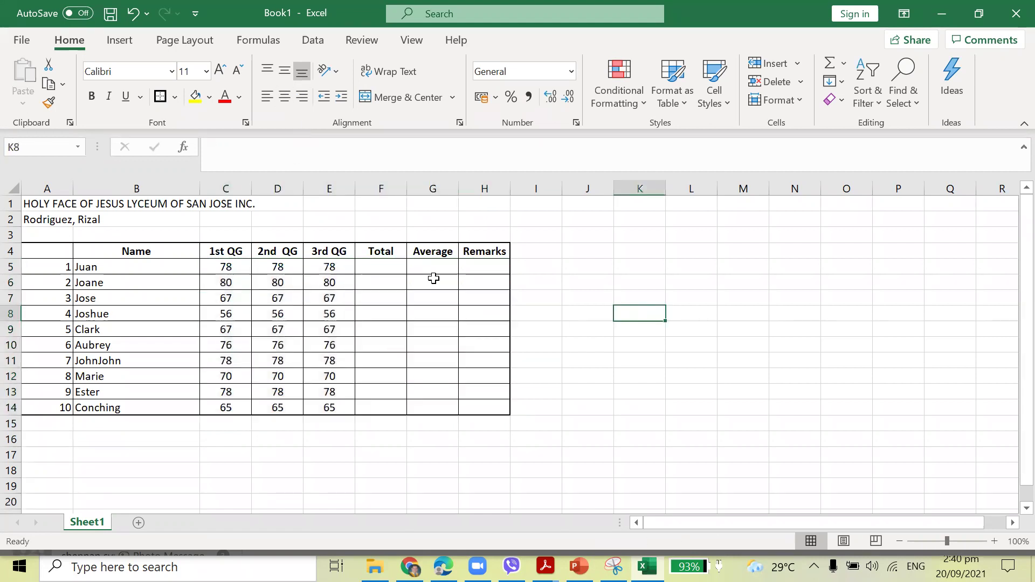
Put an AutoSum of C5:E5 in F5 and fill it down to F14 (234 to 195).
click(378, 266)
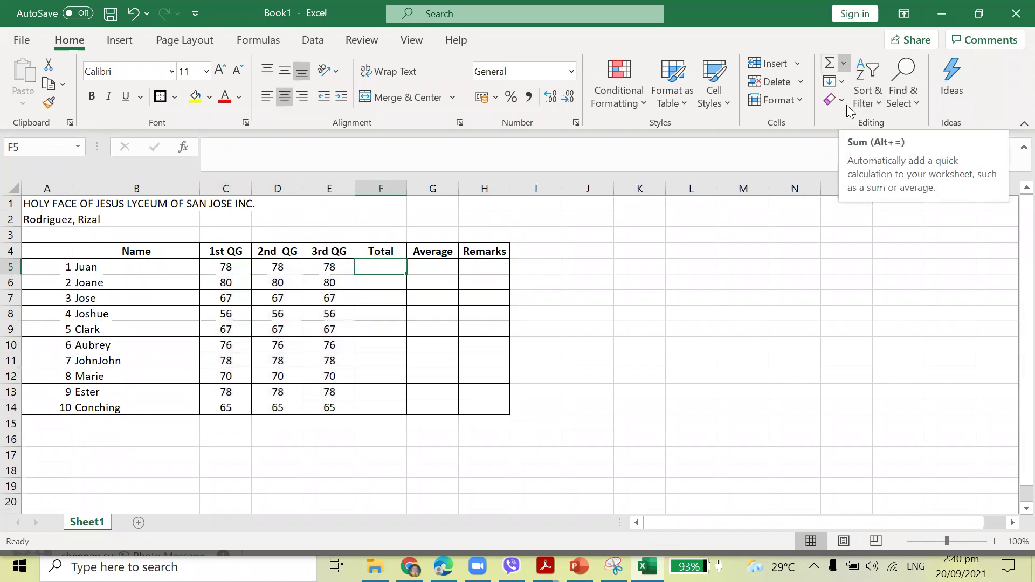
key(alt+h)
key(u)
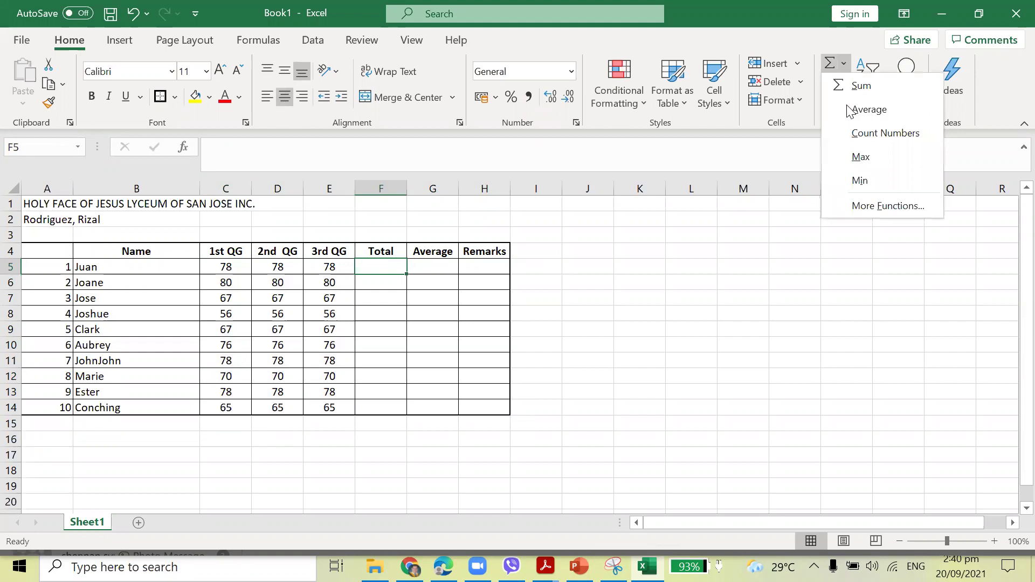
click(860, 86)
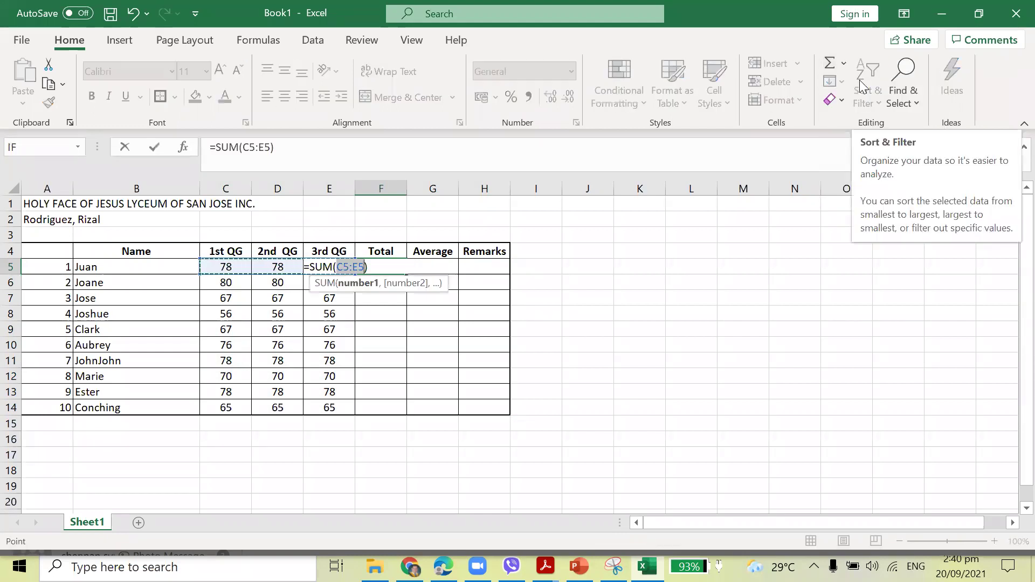
key(Return)
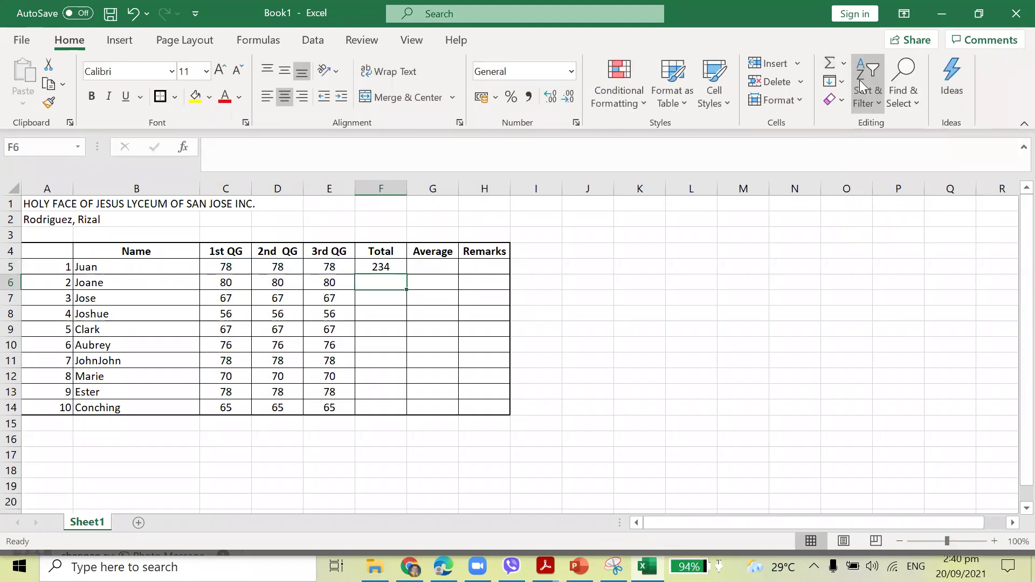
click(388, 264)
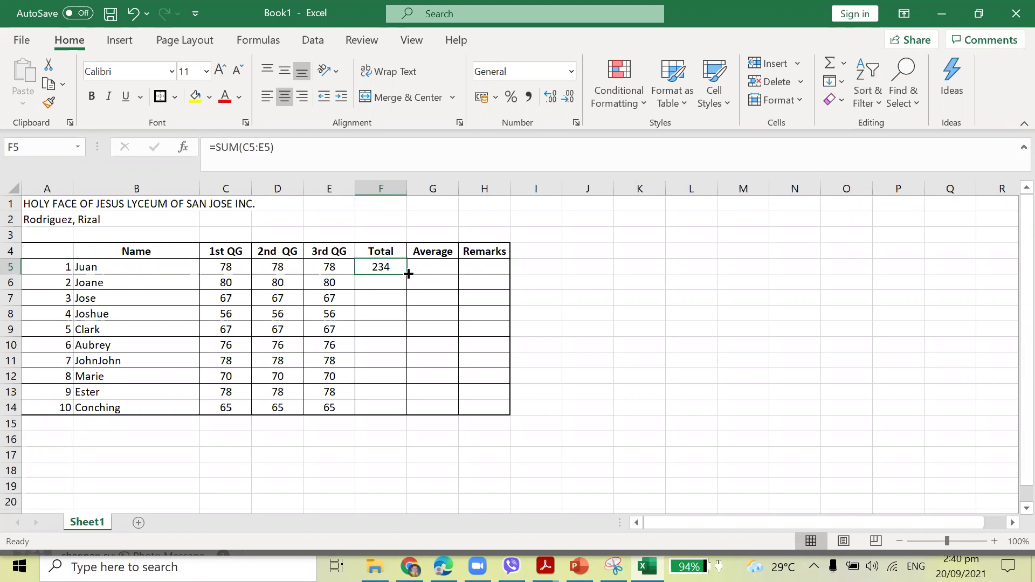
double_click(408, 274)
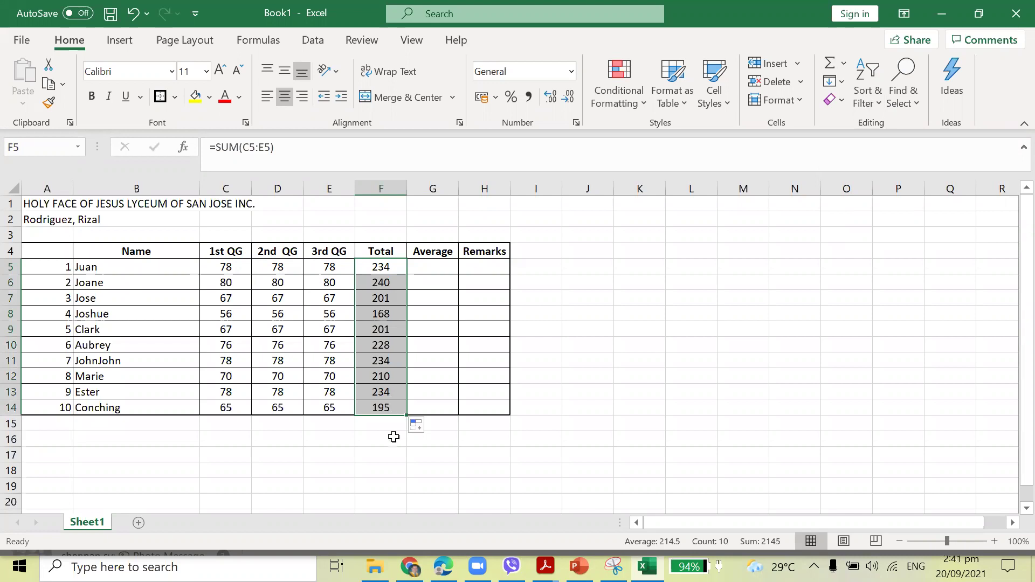
click(431, 465)
click(431, 270)
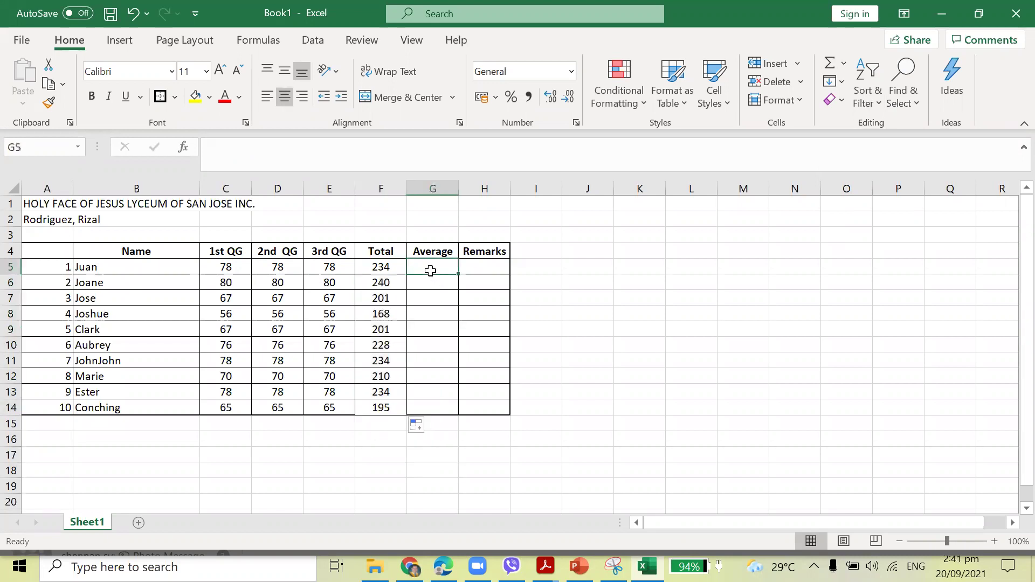
Insert an AVERAGE formula in G5 over the grades C5:E5, excluding Total.
click(226, 266)
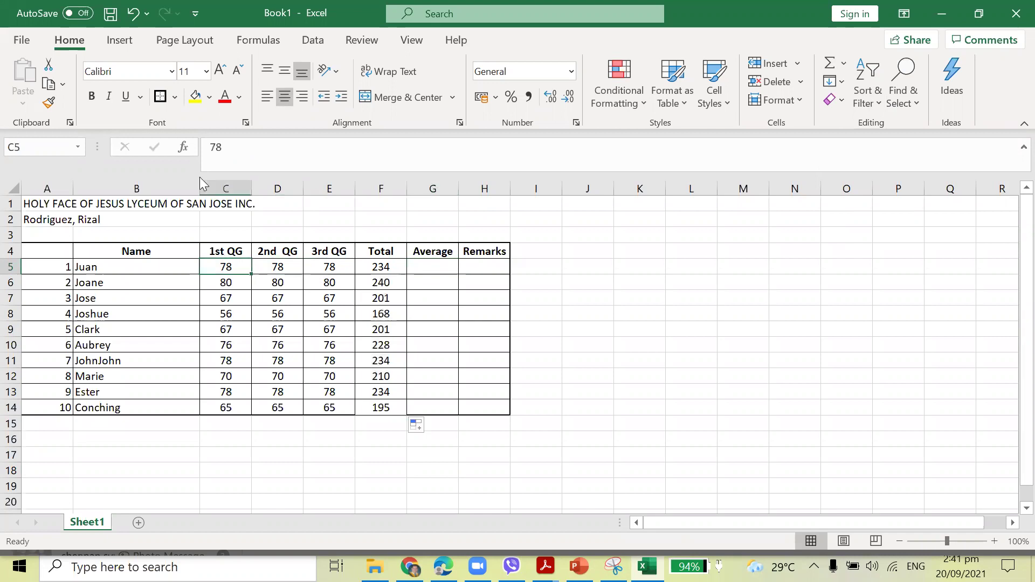
click(226, 188)
click(286, 186)
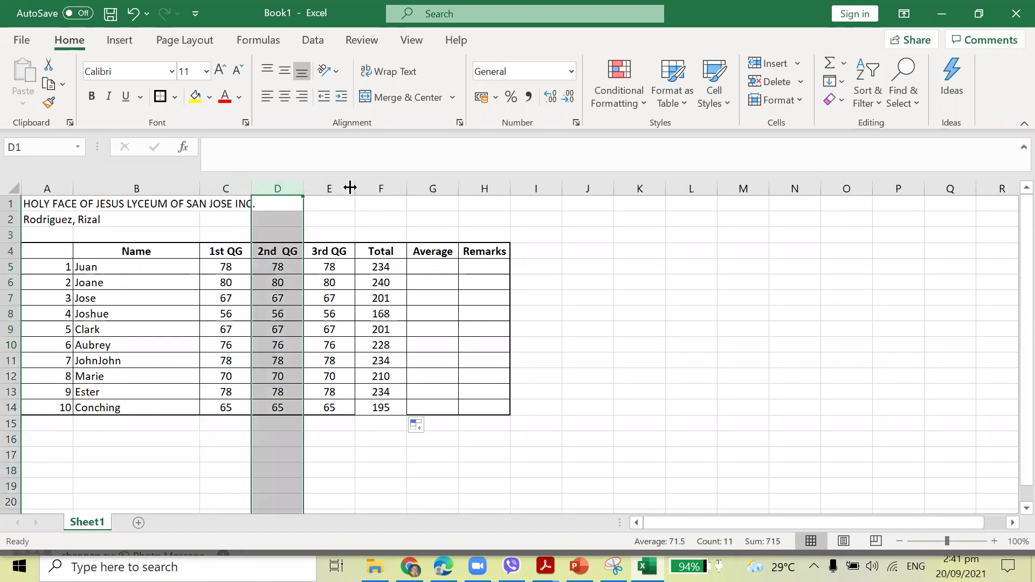
click(334, 186)
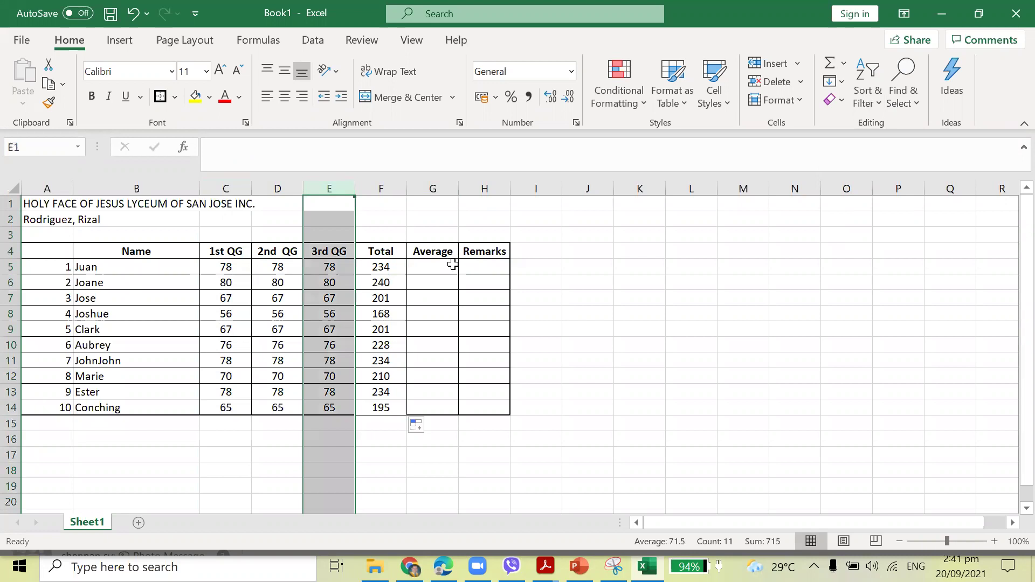
click(232, 188)
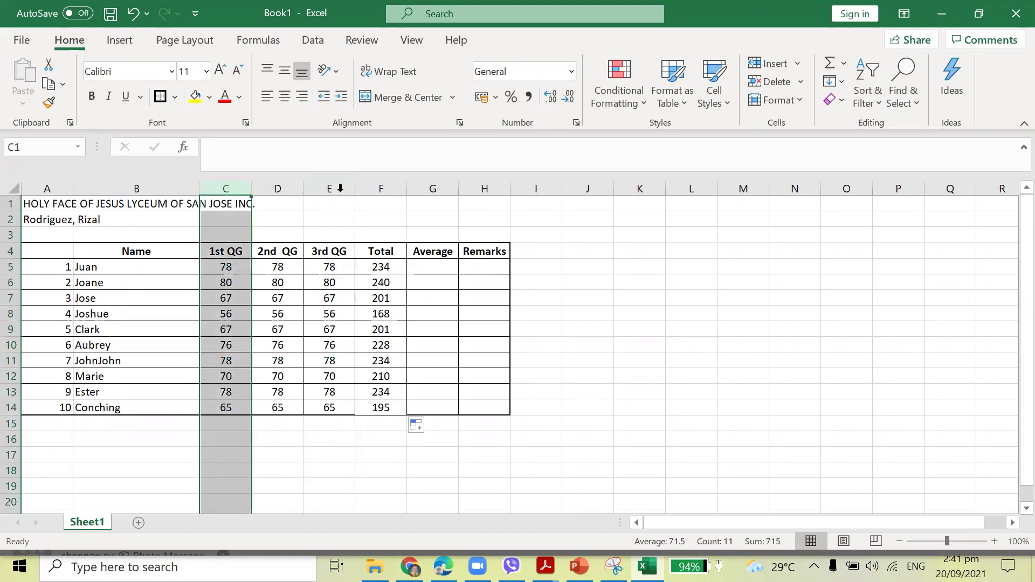
click(427, 266)
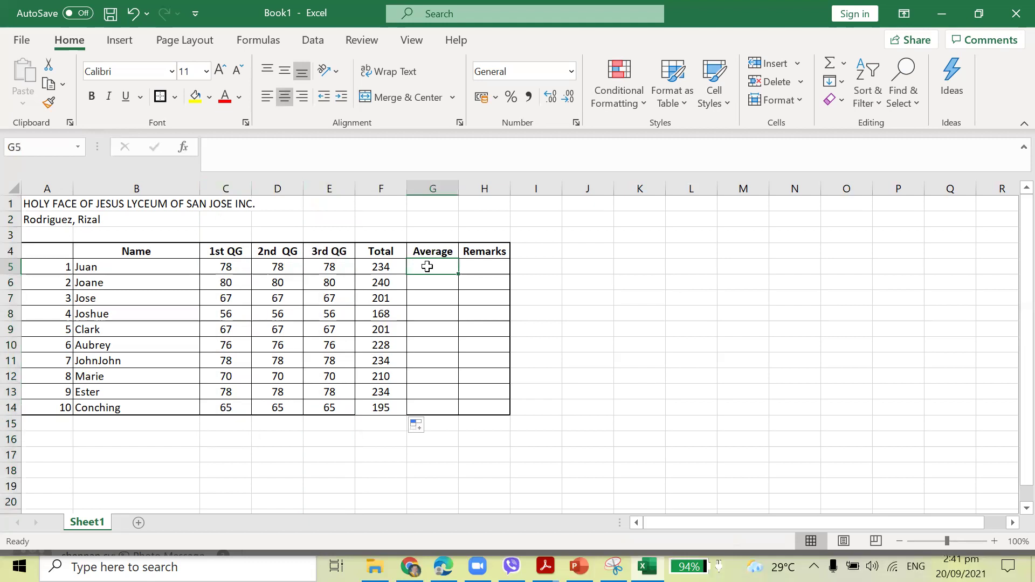
key(alt+h)
key(u)
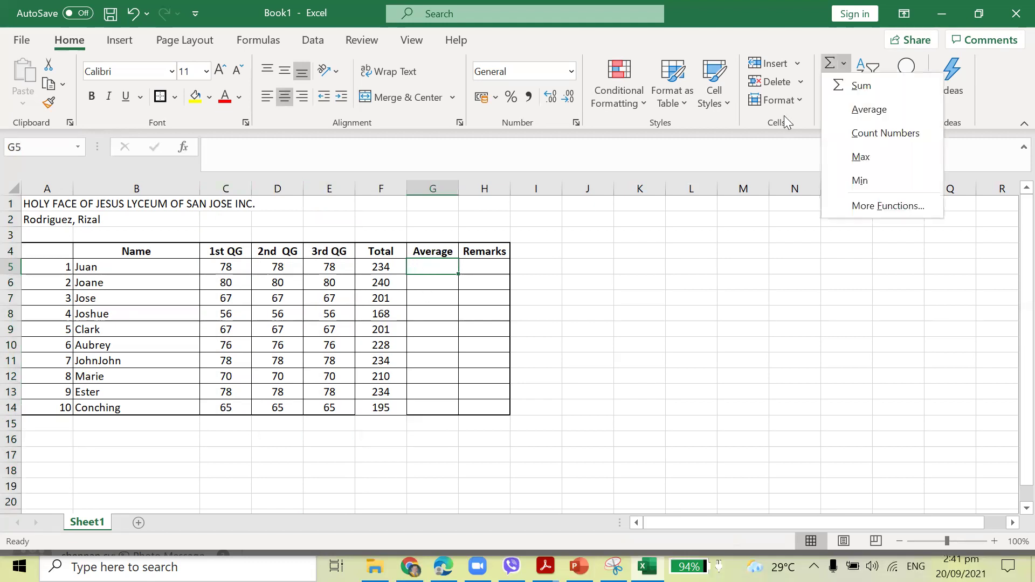
click(867, 110)
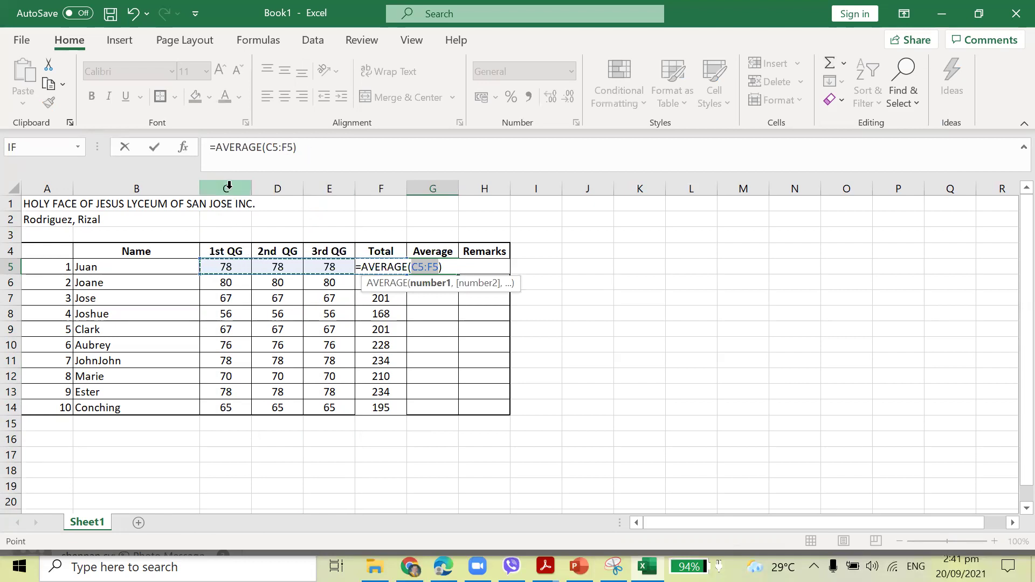
click(294, 146)
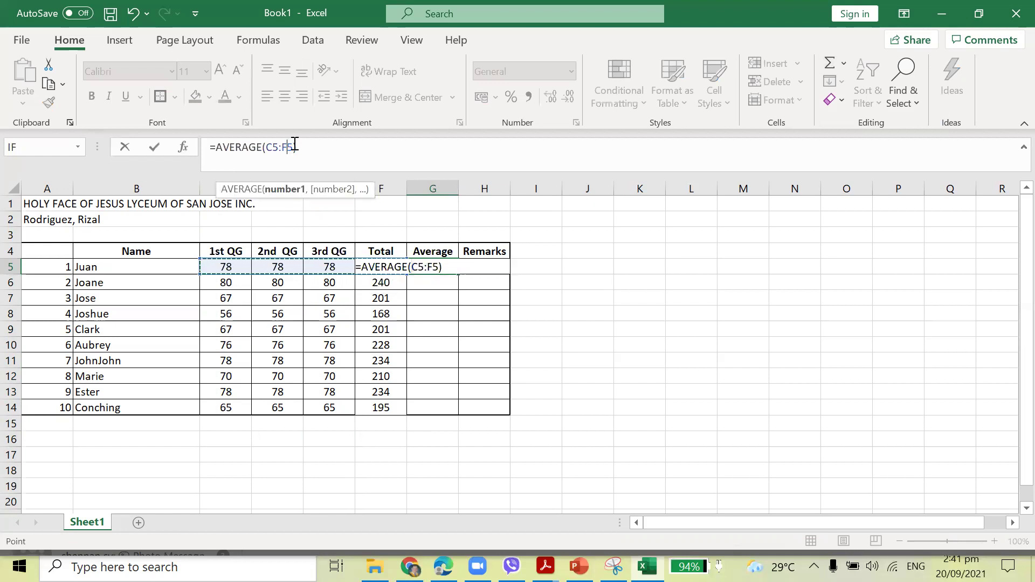
key(BackSpace)
text(E)
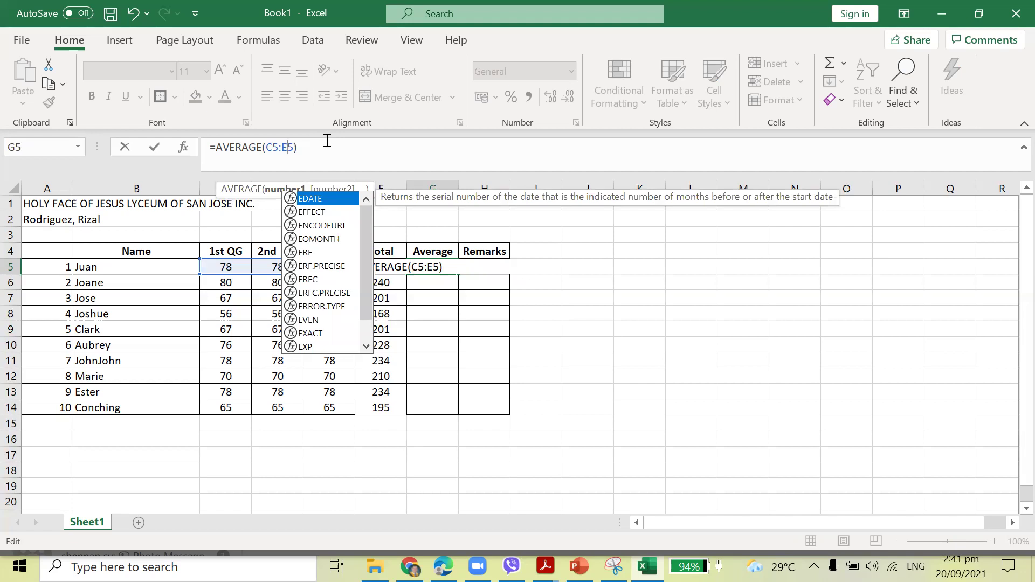
key(Return)
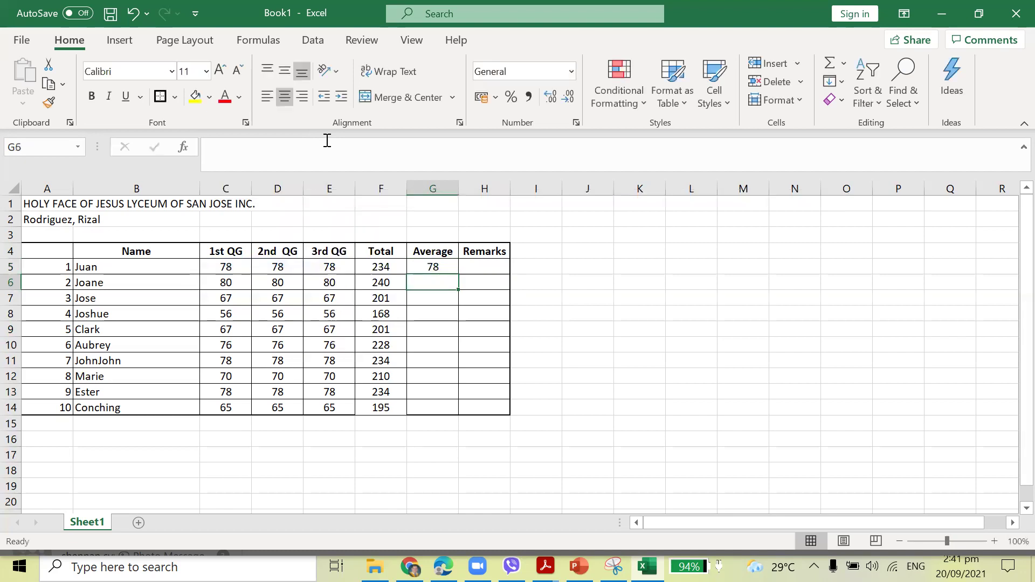
Fill the average down to G14 and make the averages bold.
click(454, 268)
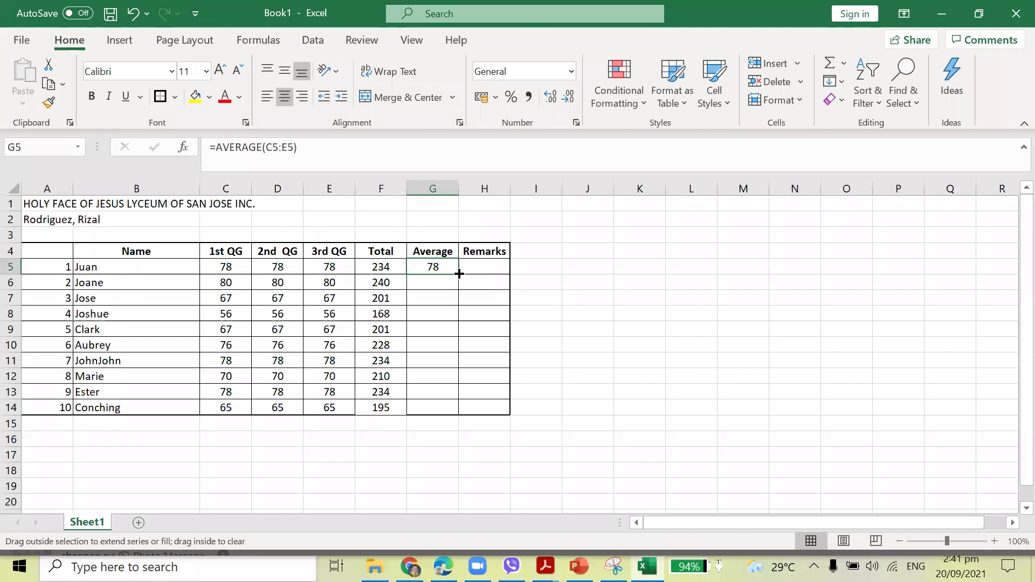
double_click(459, 274)
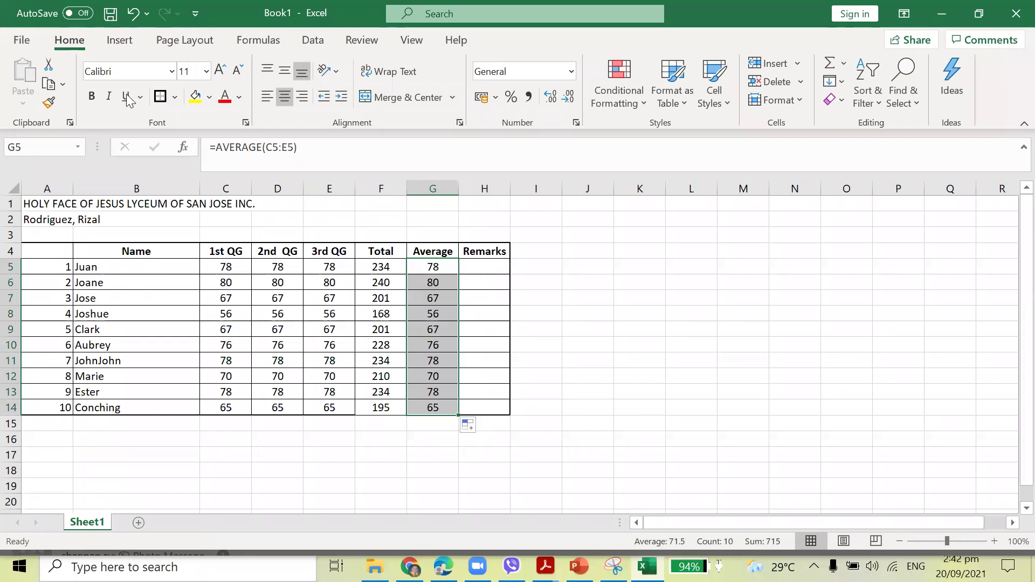
click(95, 100)
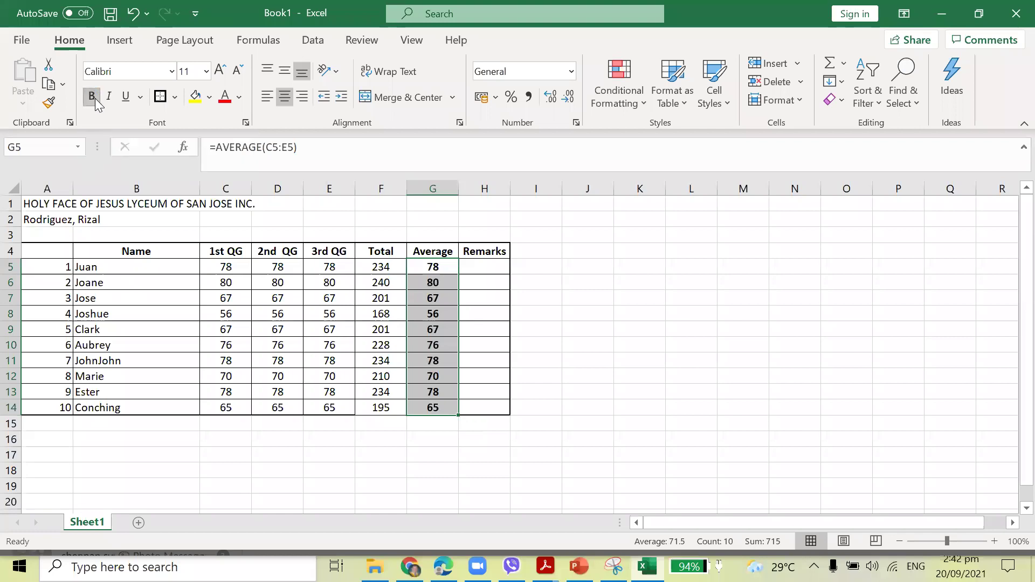
click(647, 328)
Fill Juan's Total and Average cells with yellow.
drag(41, 251, 474, 407)
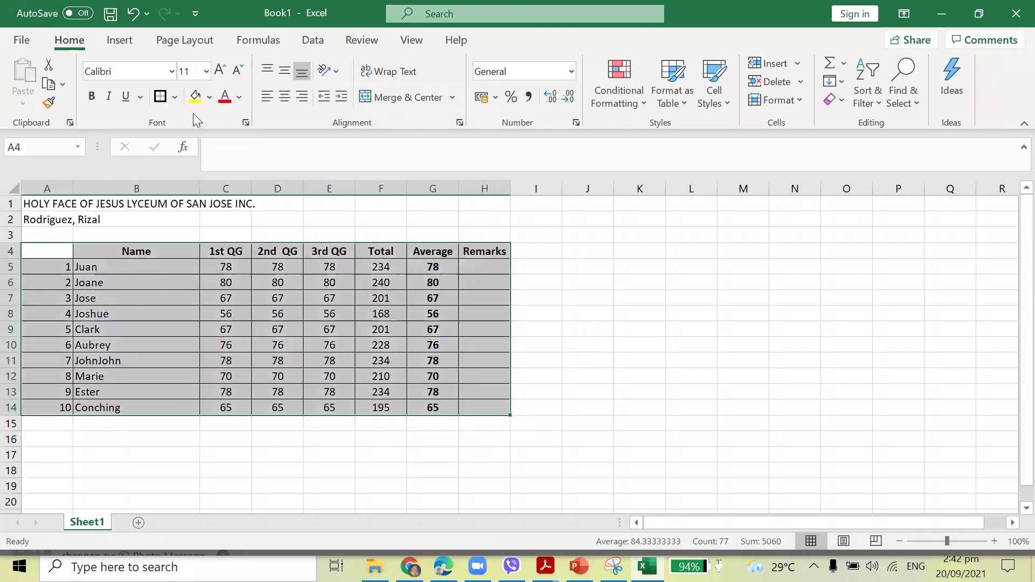
click(743, 333)
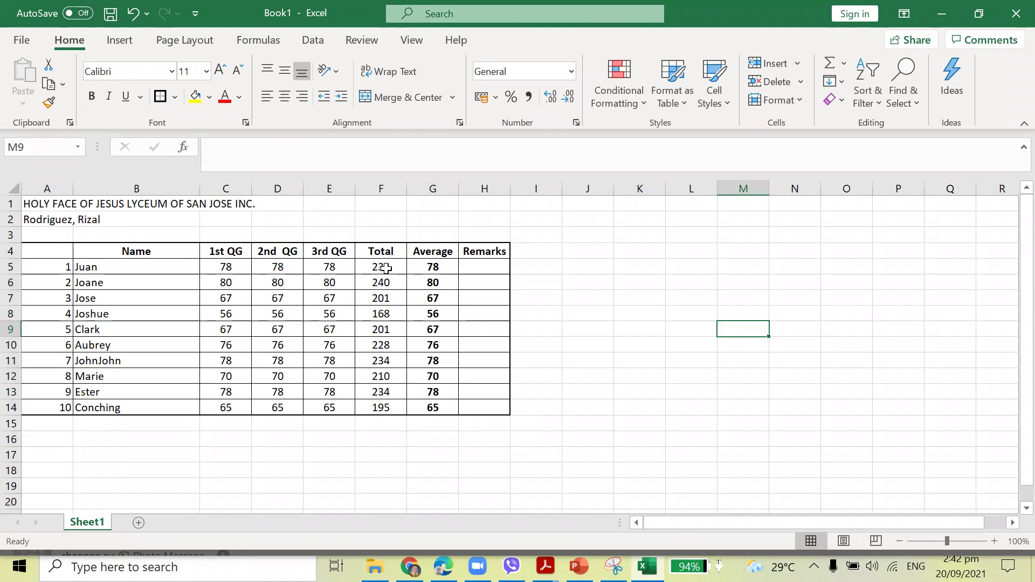
click(232, 268)
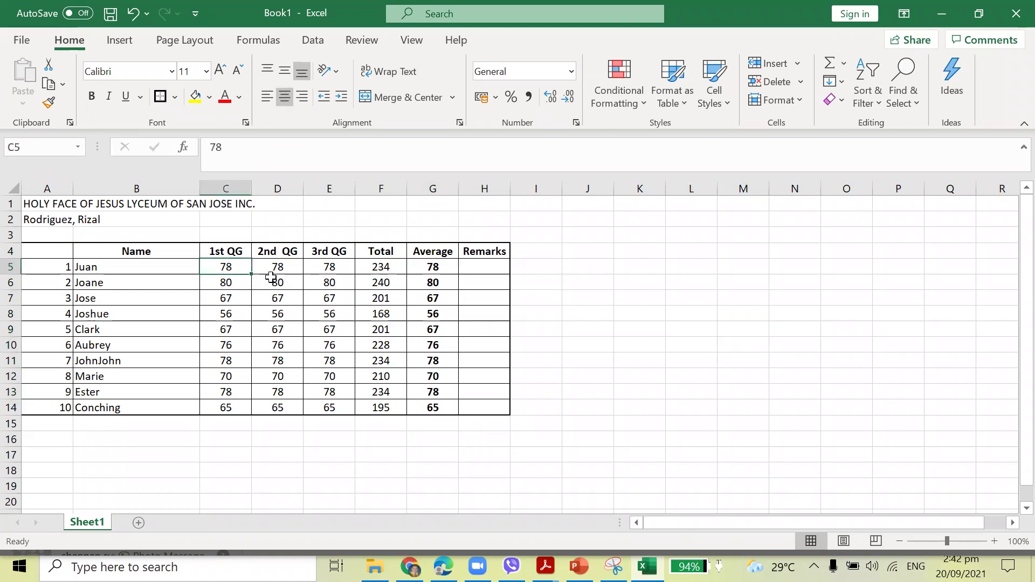
drag(381, 272, 431, 268)
click(195, 97)
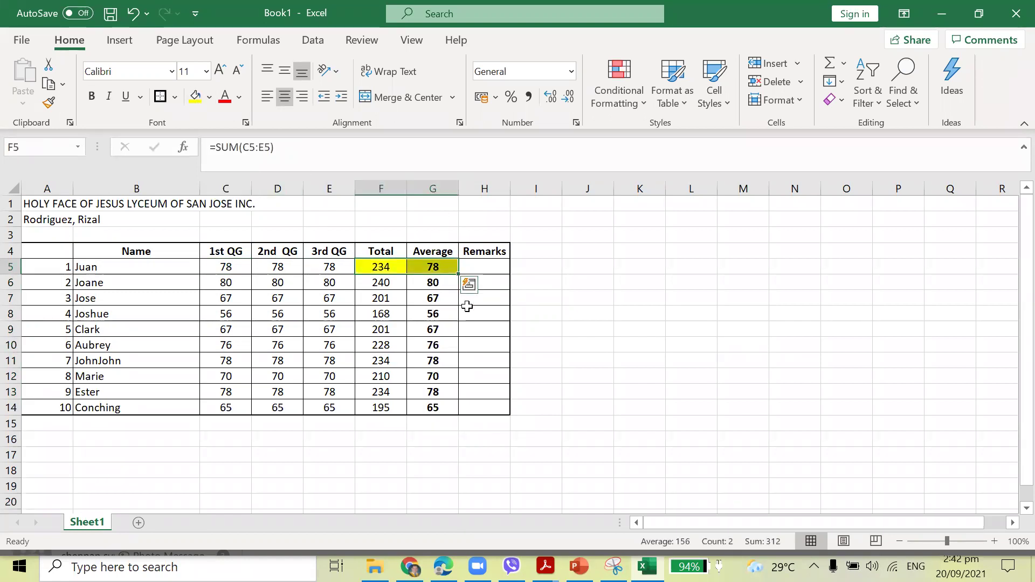
click(430, 267)
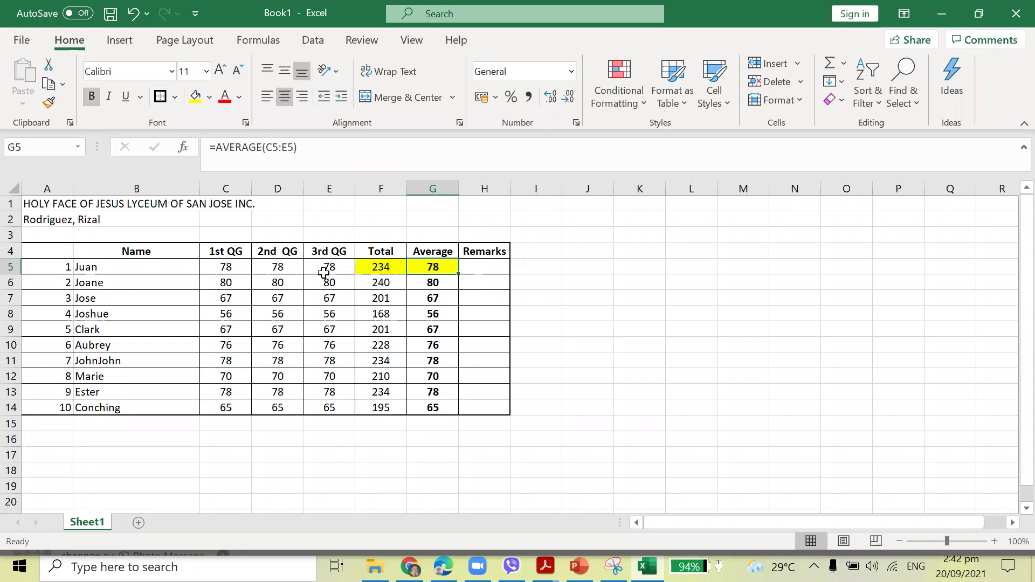
Change Juan's 2nd QG grade in D5 to 90 and widen the Remarks column.
click(297, 268)
text(90)
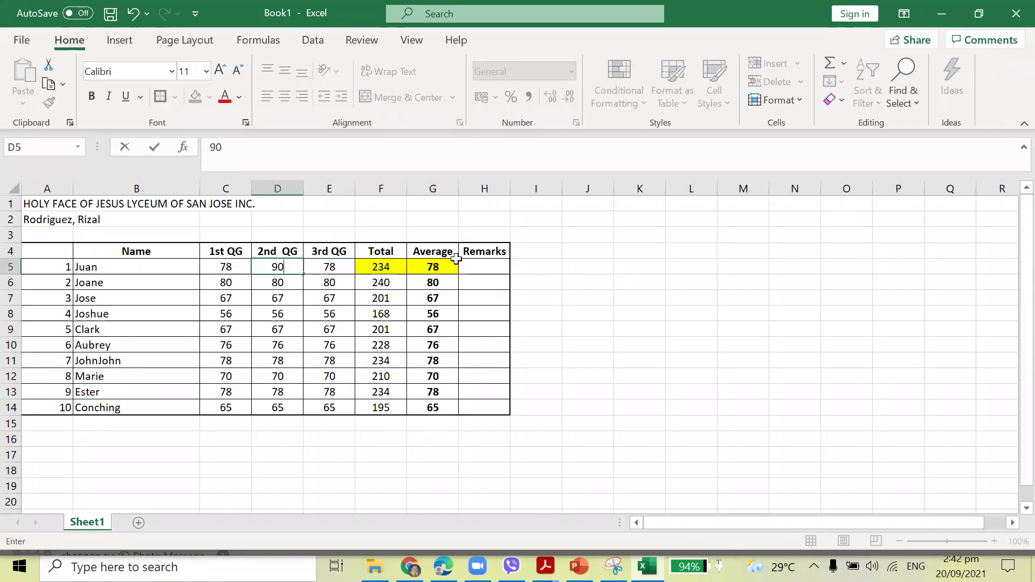
key(Return)
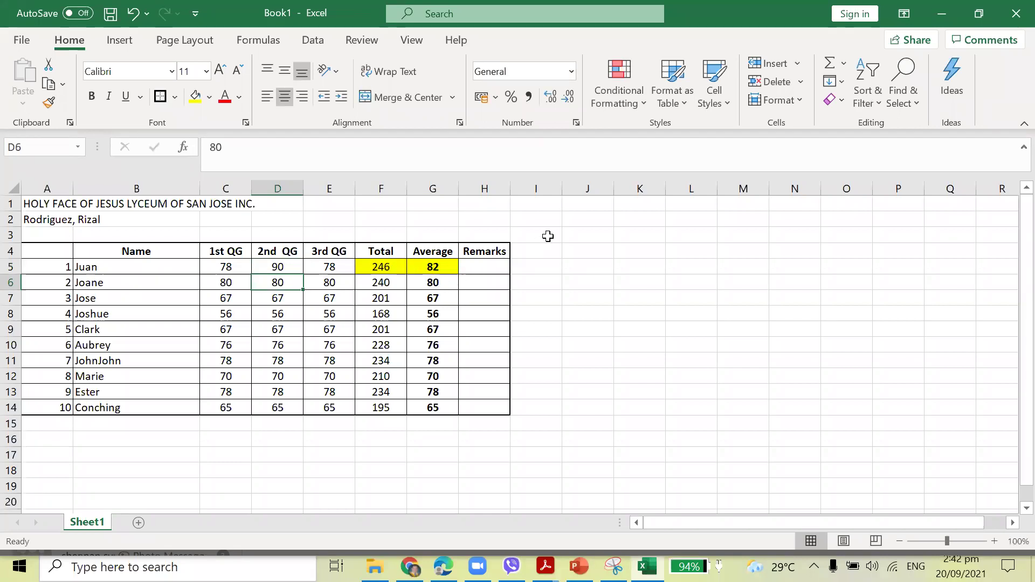
drag(514, 190, 540, 190)
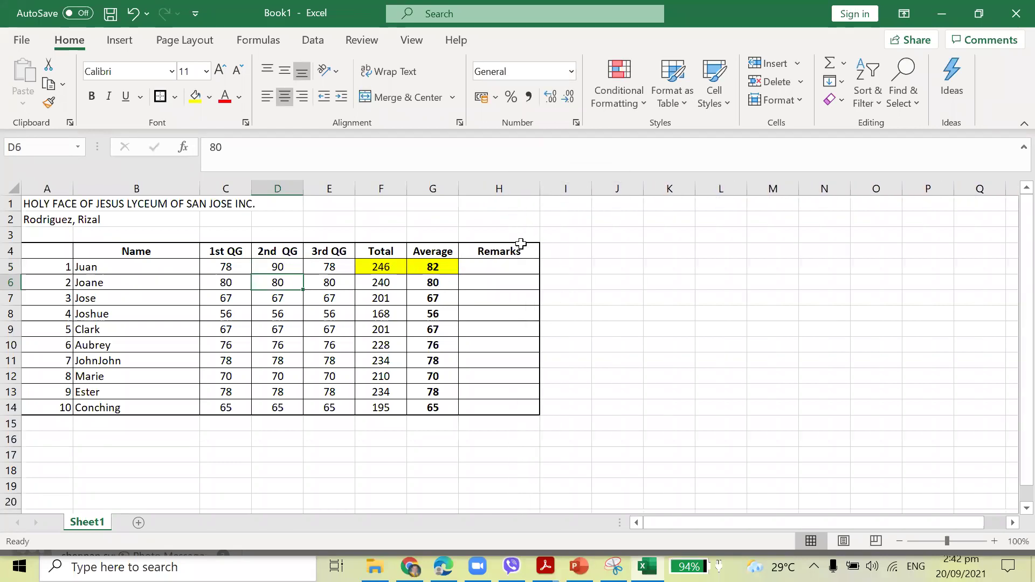
click(507, 269)
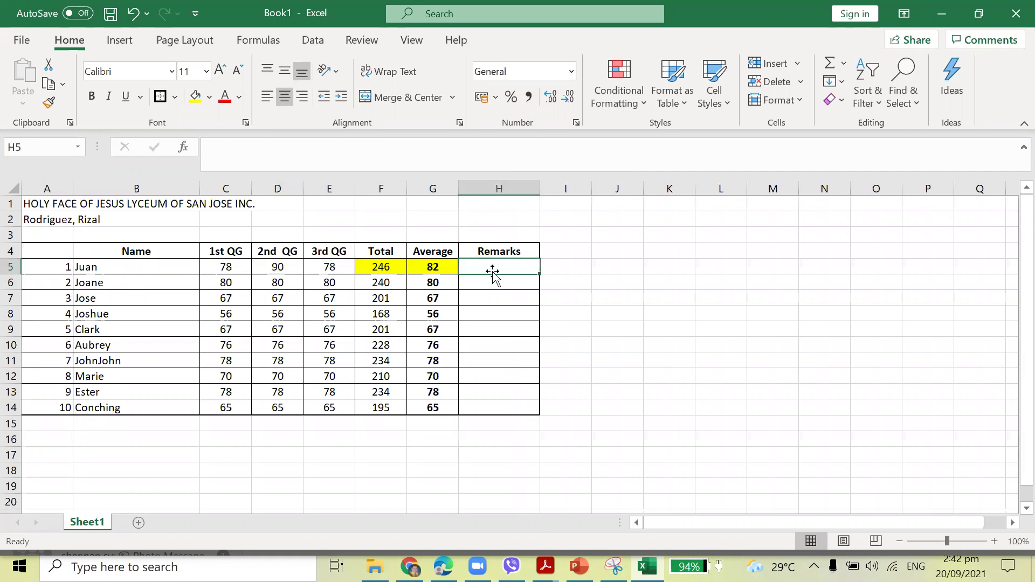
Start an IF function in Juan's Remarks cell H5 from the AutoSum function browser.
click(433, 263)
click(423, 188)
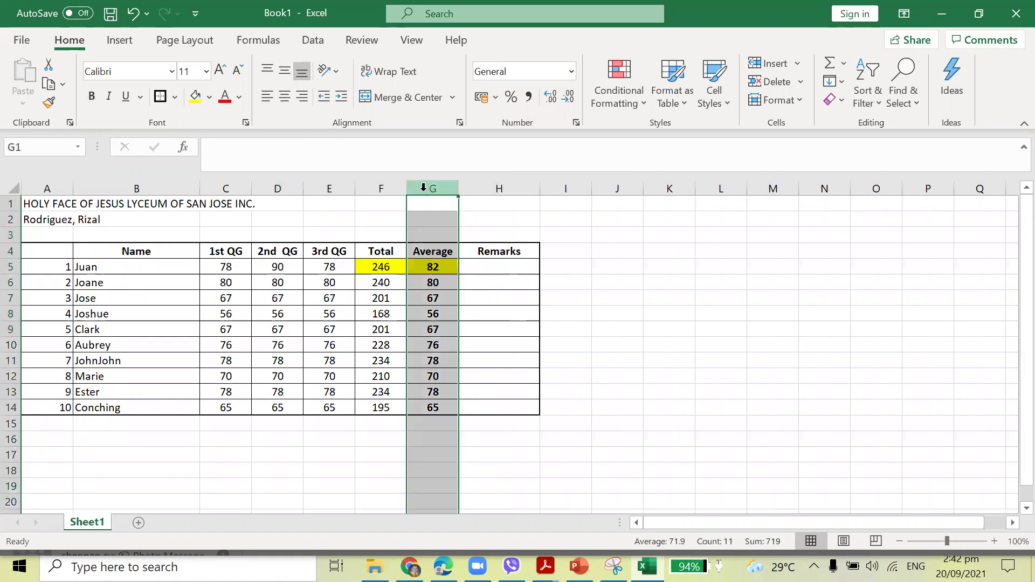
click(518, 267)
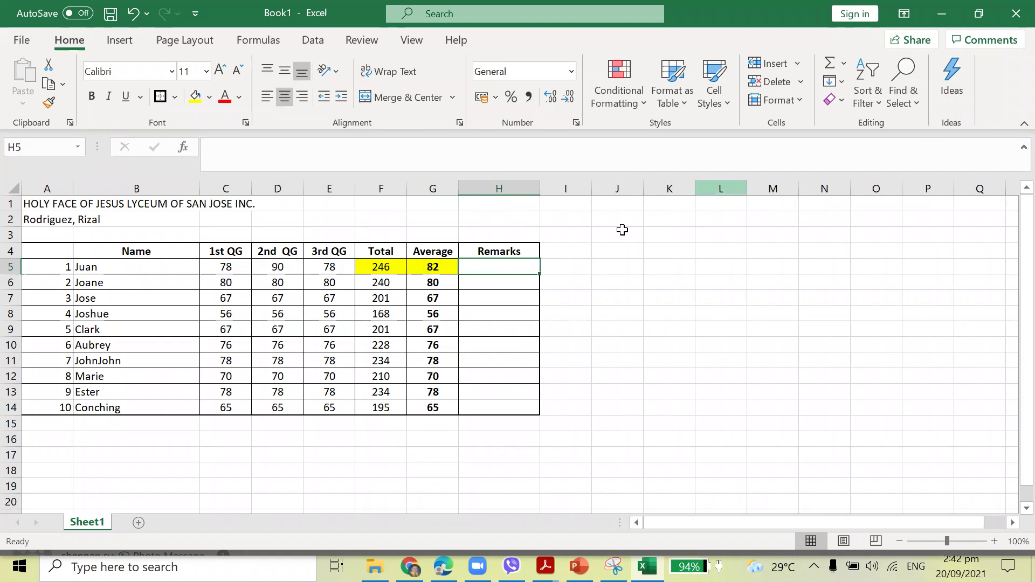
click(843, 63)
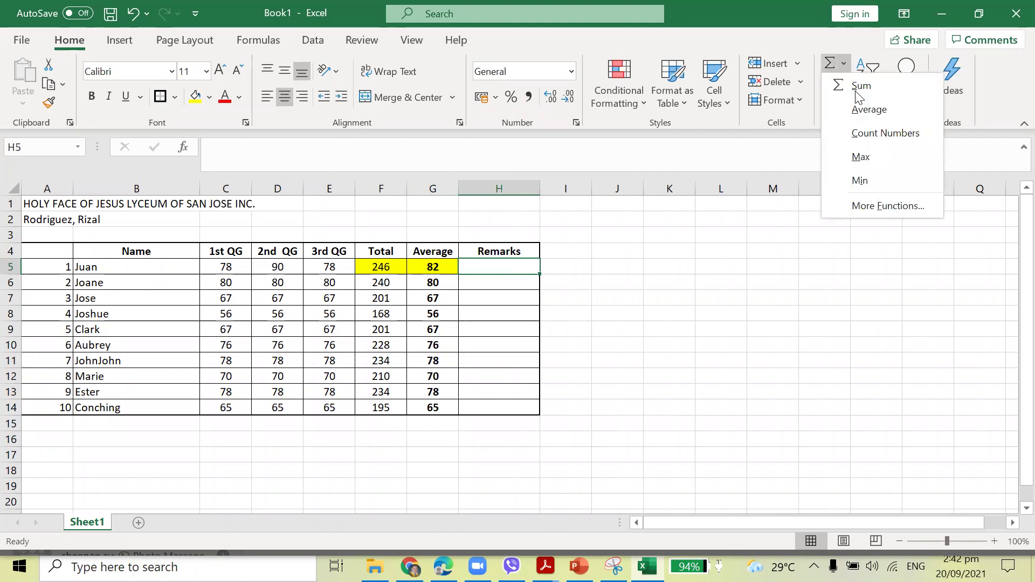
click(874, 205)
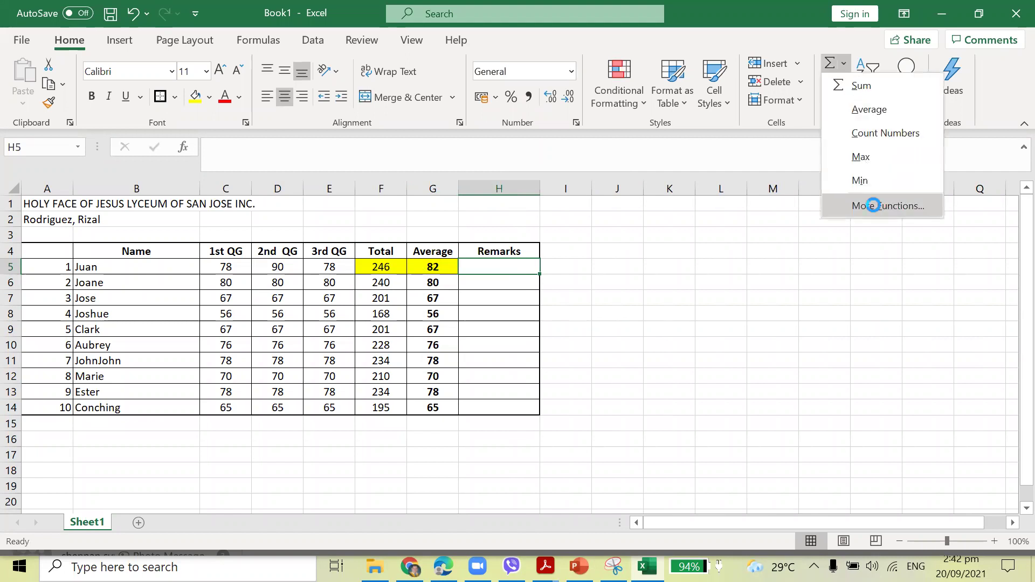
click(740, 344)
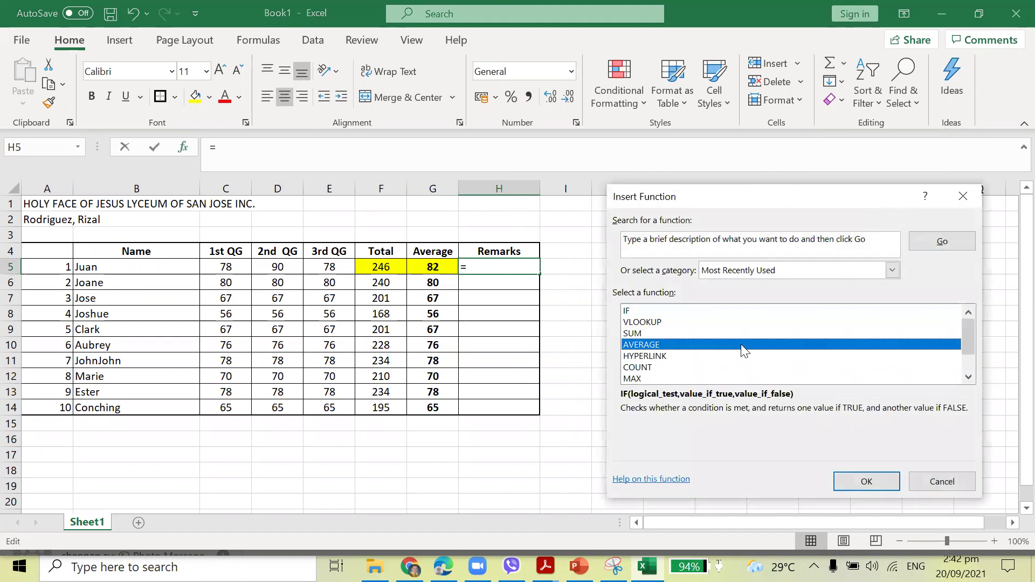
click(635, 310)
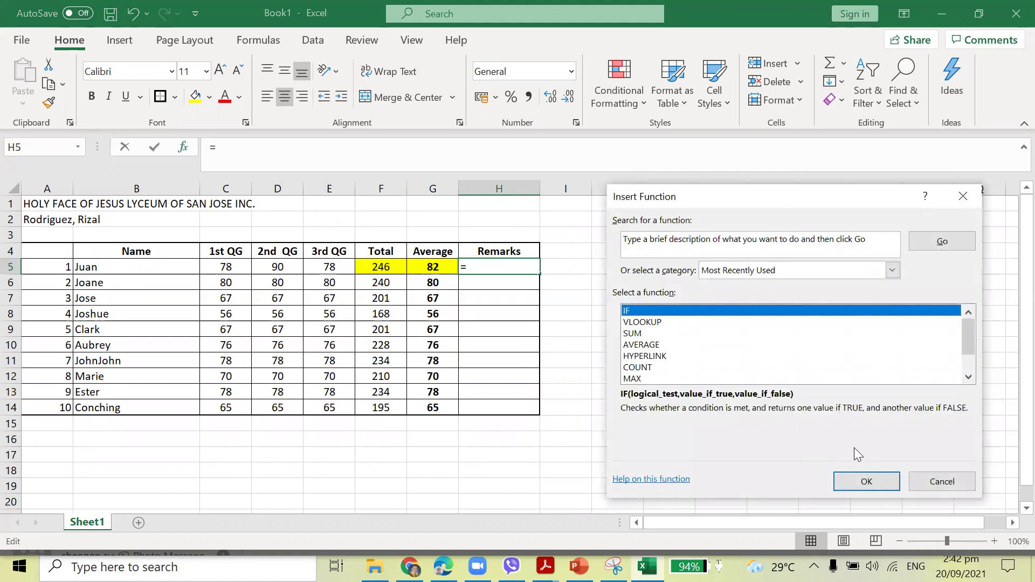
click(863, 486)
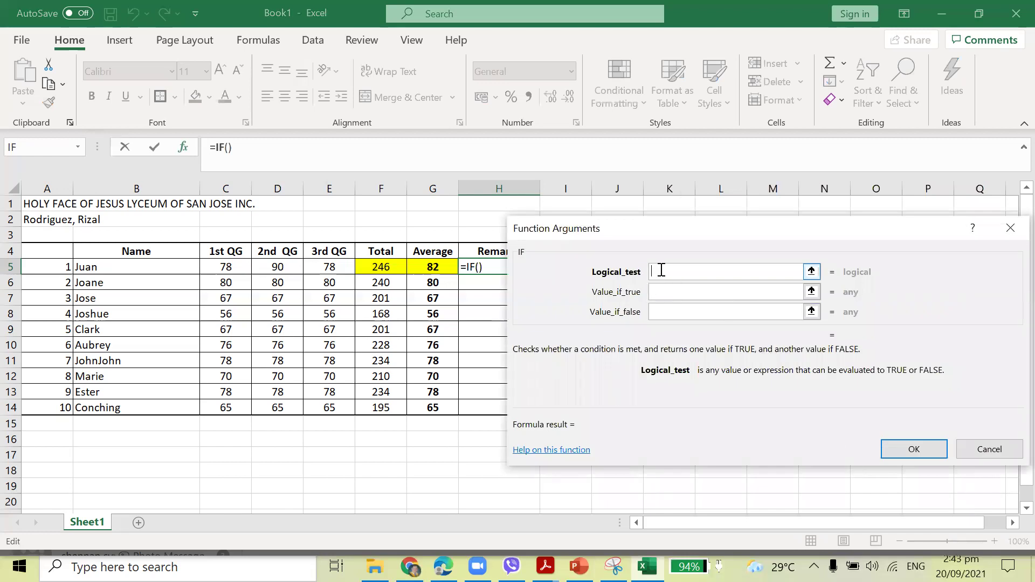
Enter the IF arguments G5>=75, Passed, Failed and fill the formula down to row 14.
click(420, 268)
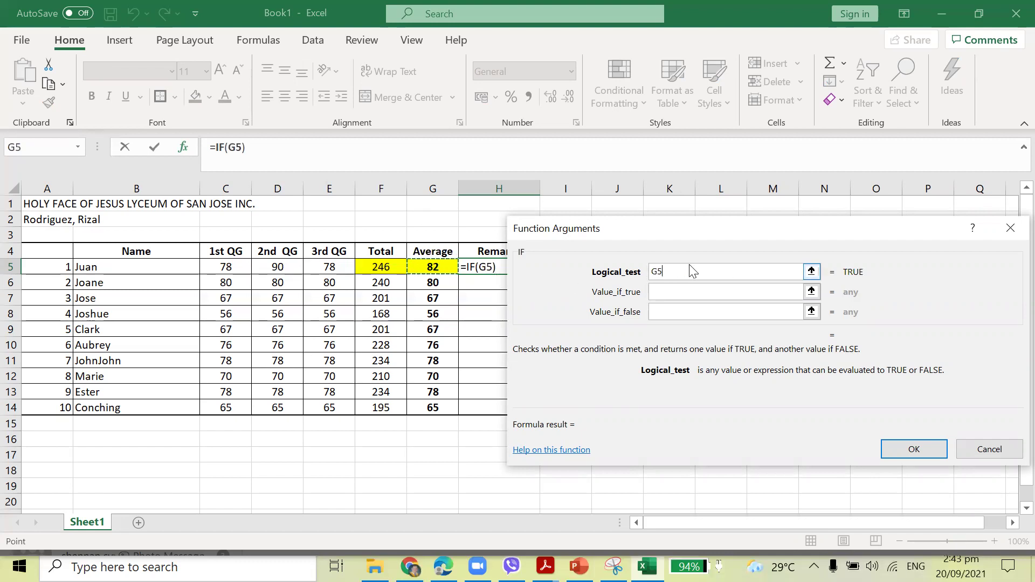
text(>=75)
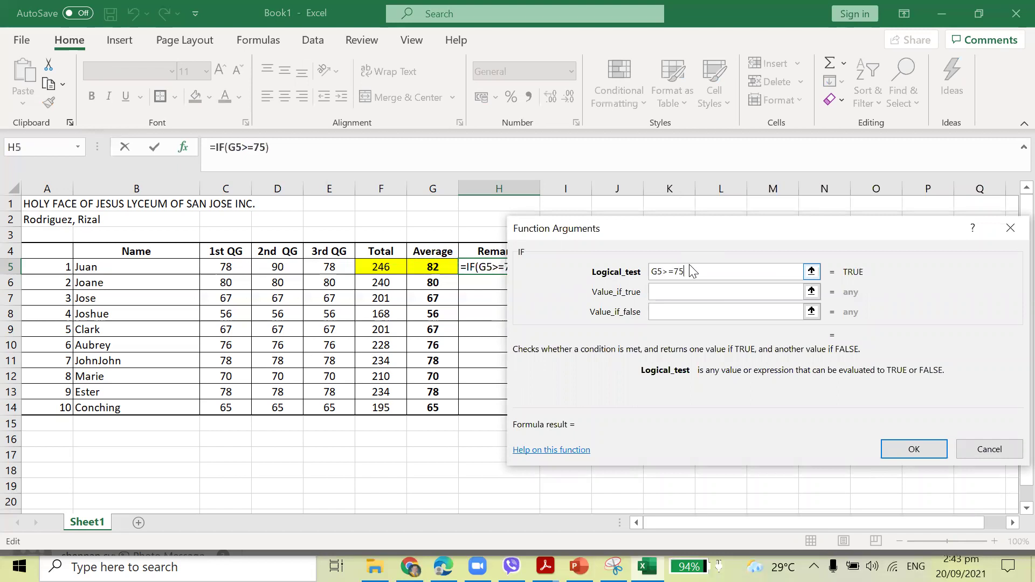
key(Tab)
text(Passed)
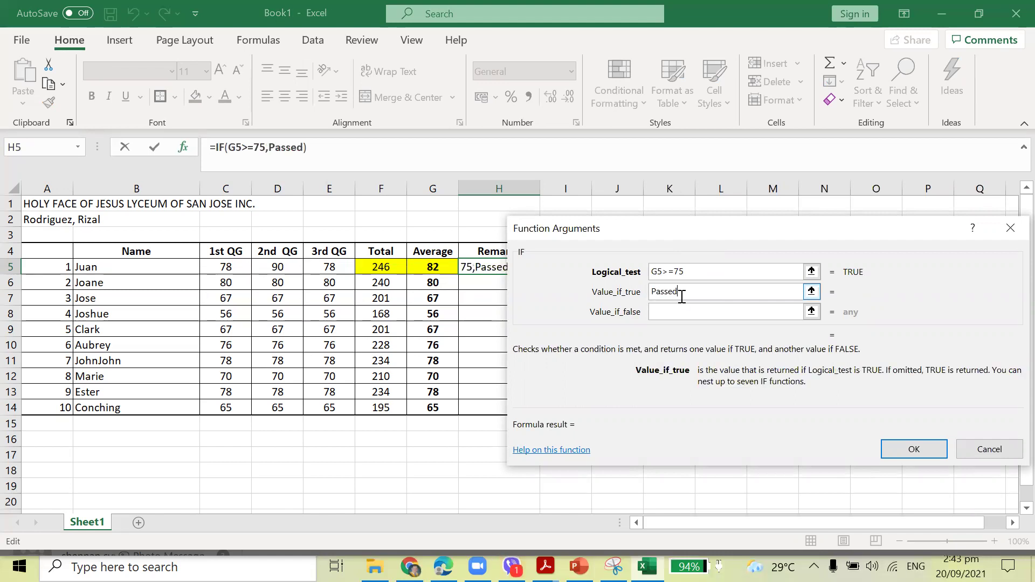
click(687, 310)
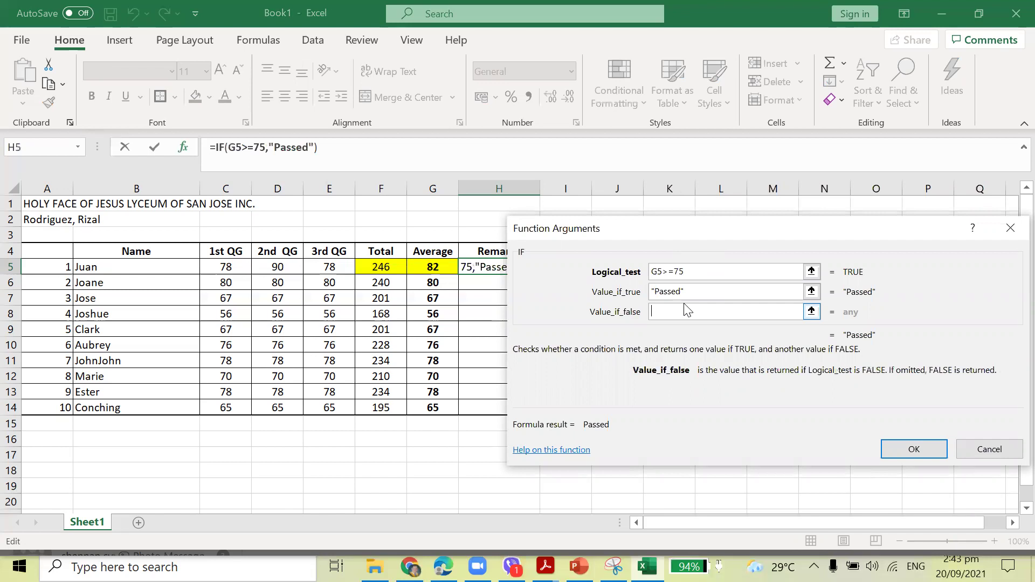
text(Failed)
click(914, 449)
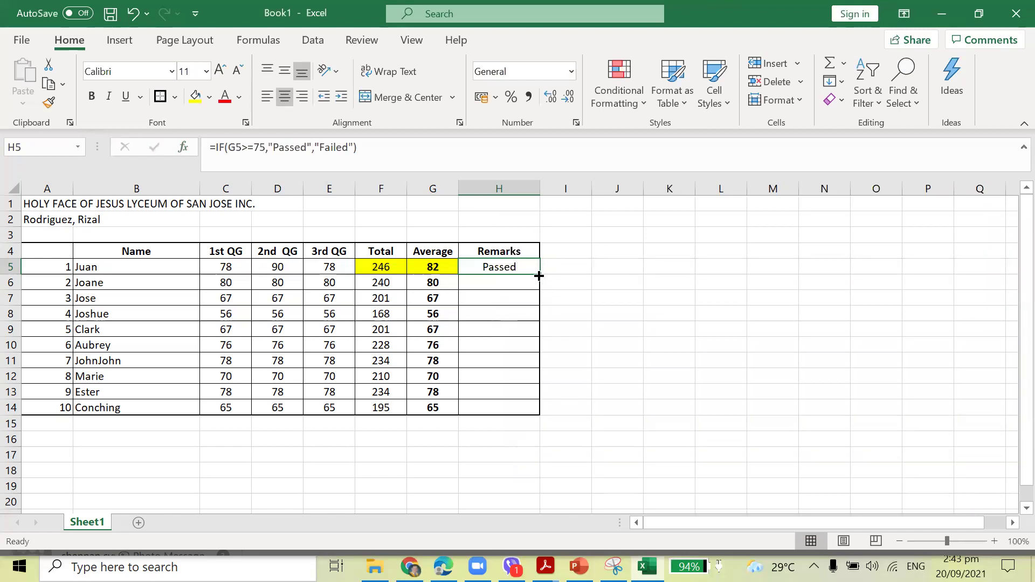
double_click(539, 275)
click(792, 331)
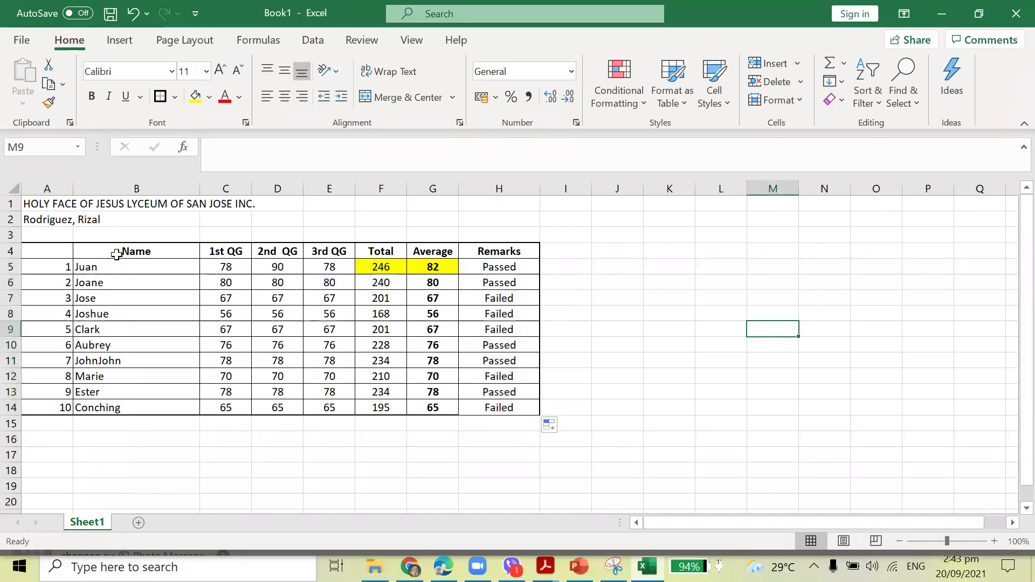
Add a Less Than 75 rule with Red Text to the averages G5:G14.
drag(62, 248, 503, 404)
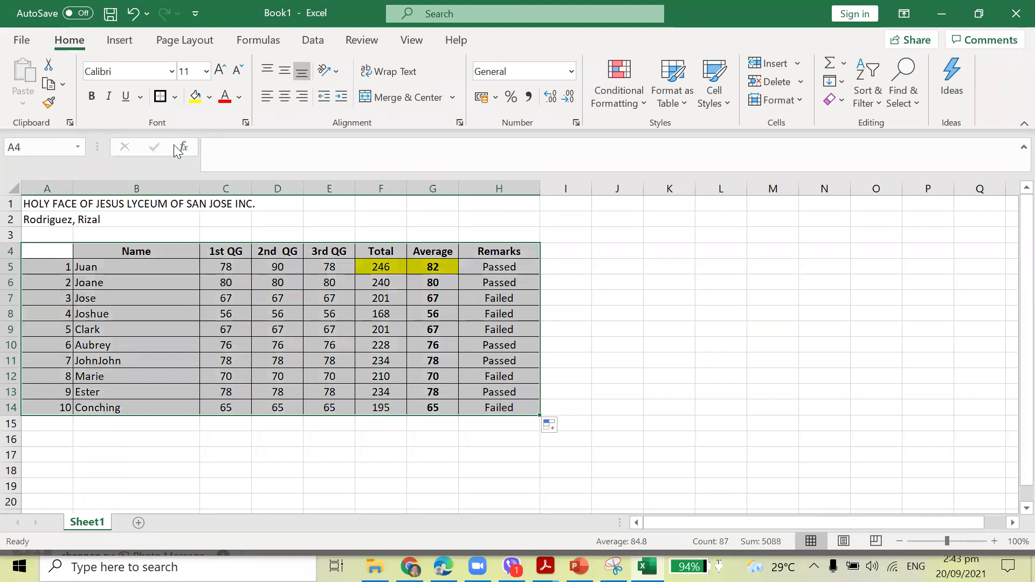
click(658, 327)
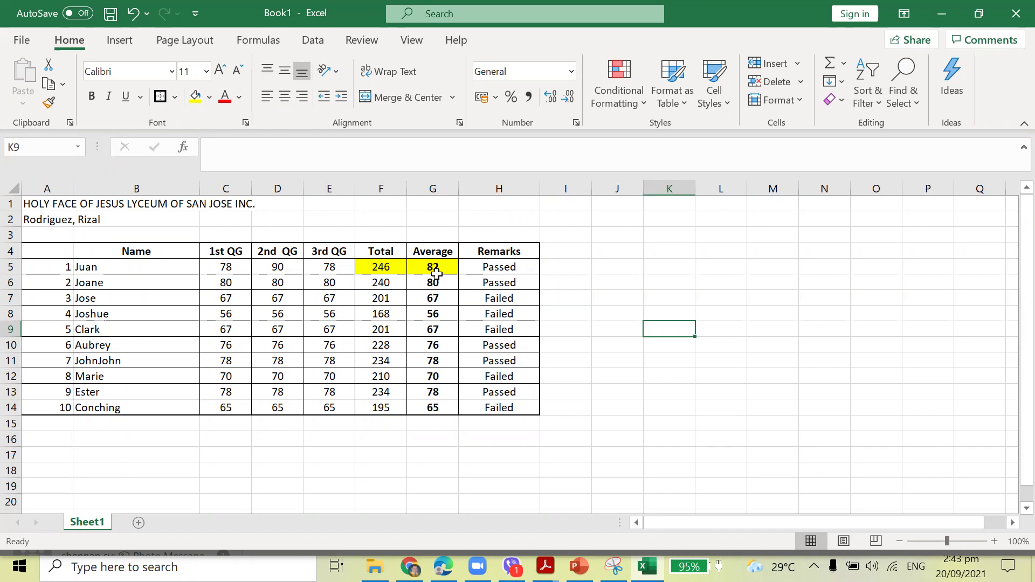
drag(436, 269, 440, 406)
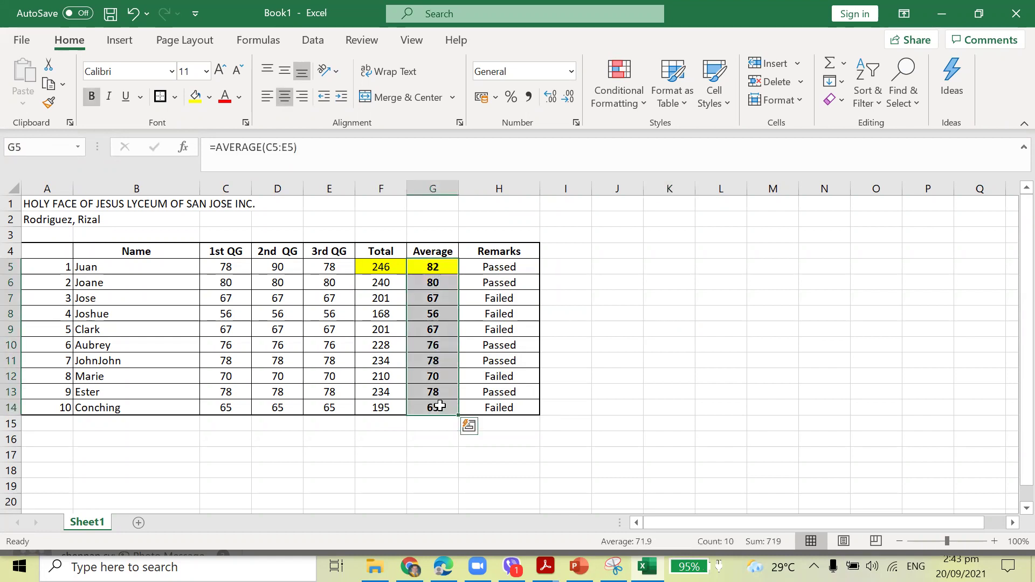
click(644, 103)
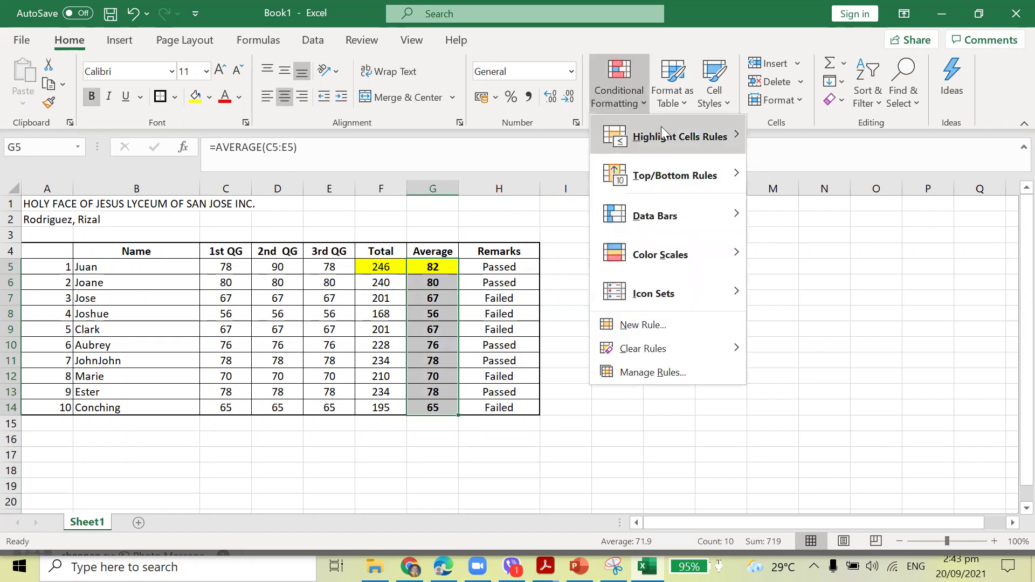
mouse_move(668, 133)
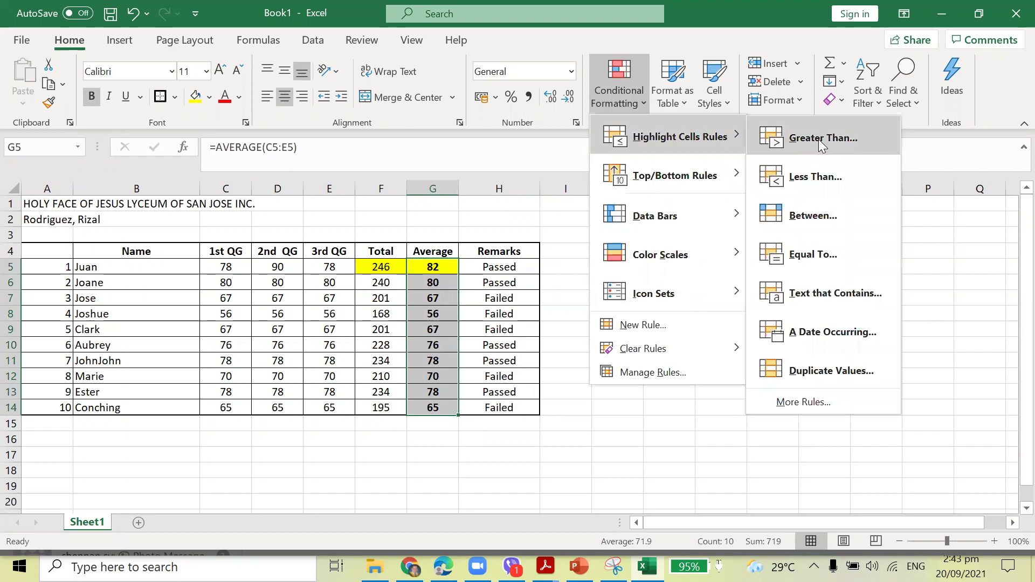
click(814, 176)
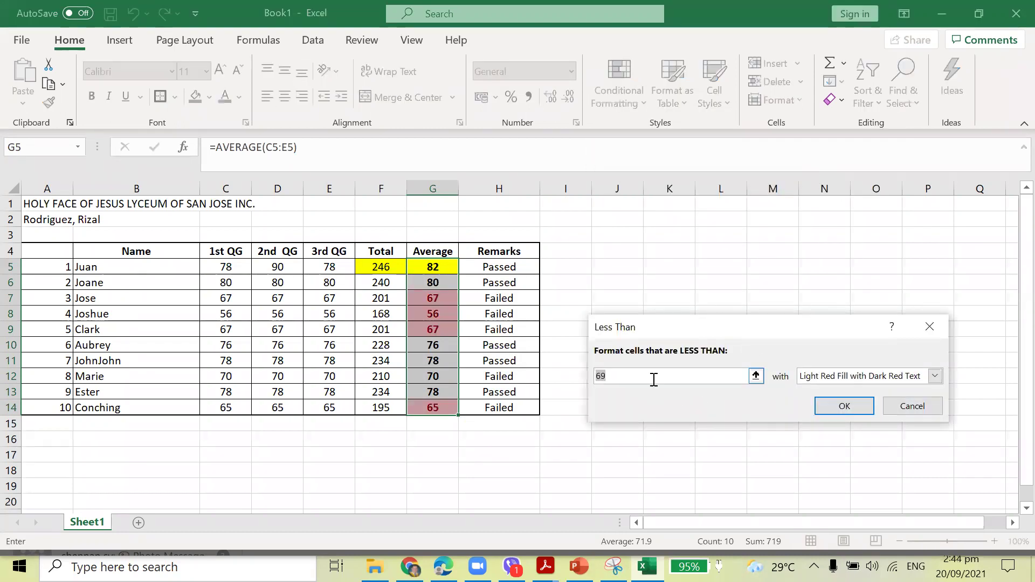
text(7)
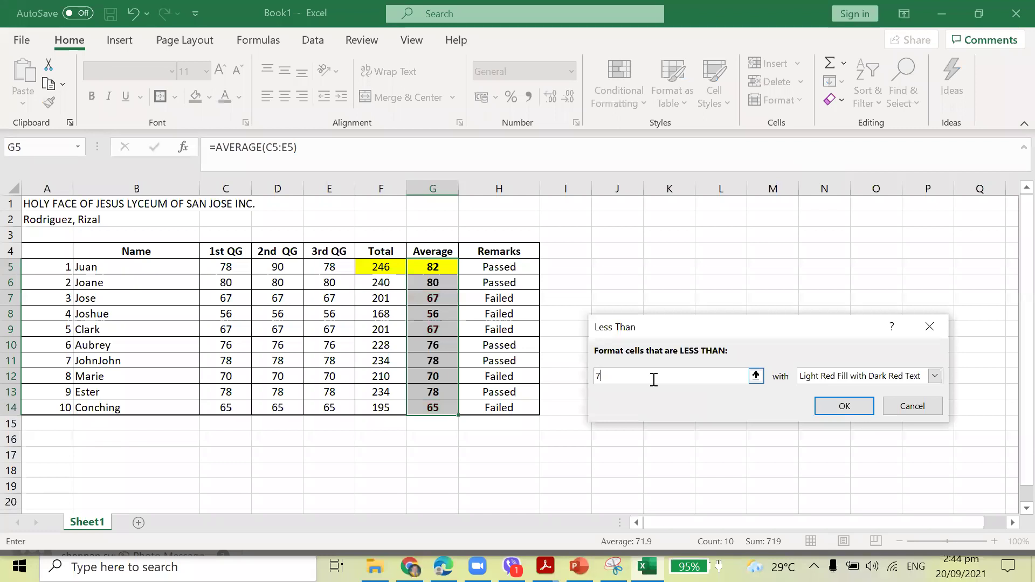
text(5)
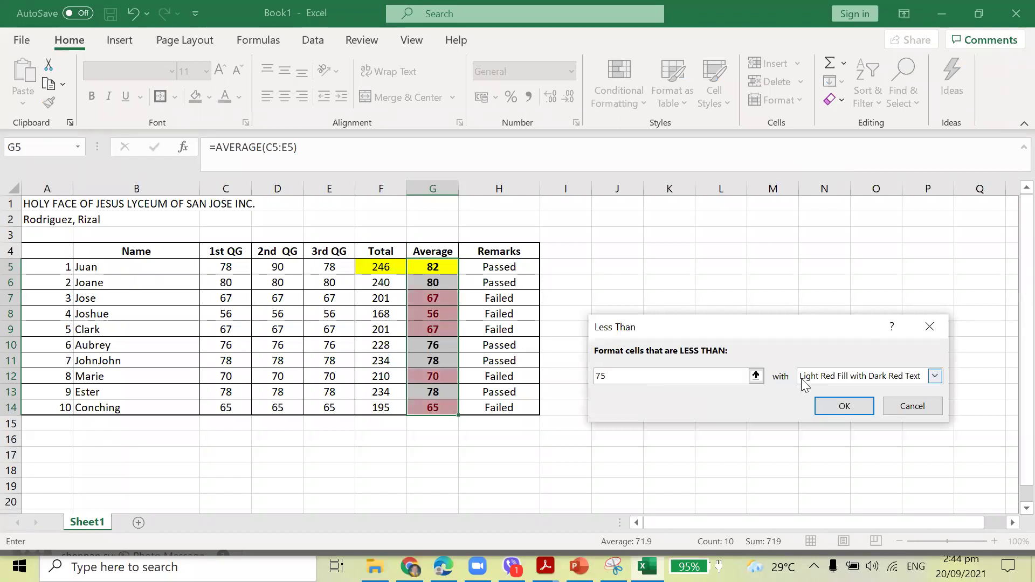
click(820, 377)
click(822, 436)
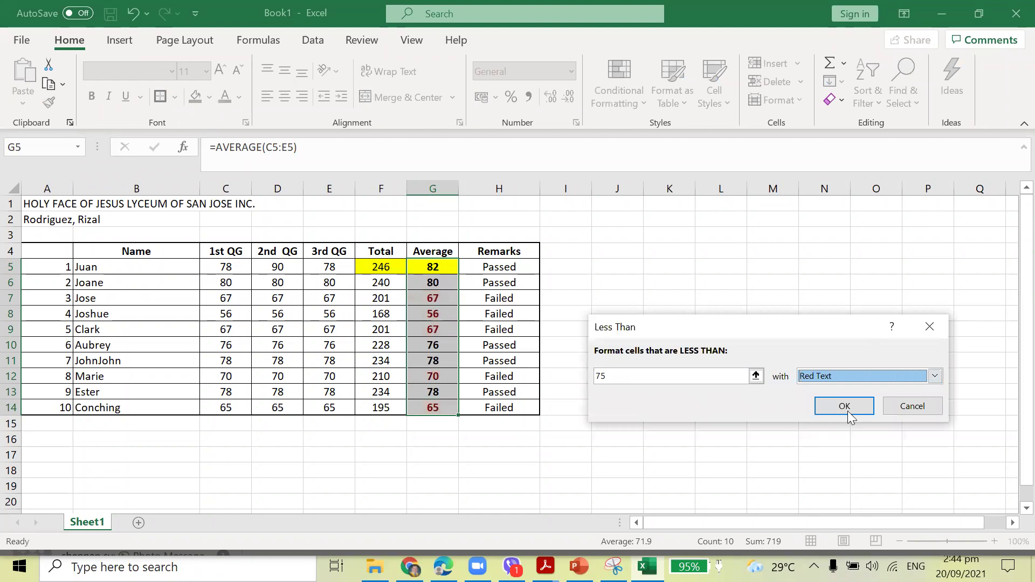
click(845, 407)
click(817, 391)
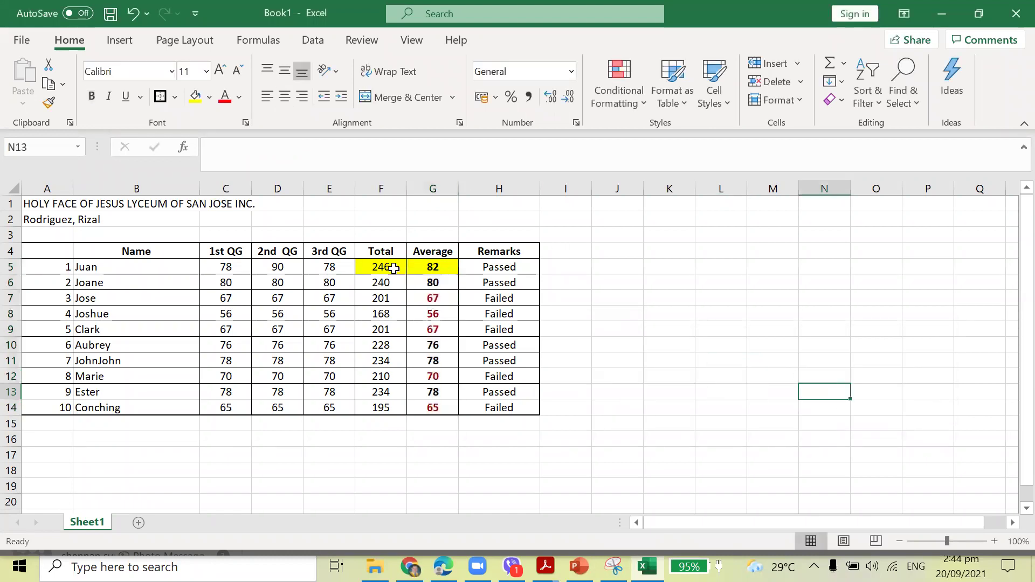
Copy Joane's plain Total and Average format onto Juan's cells with Format Painter.
drag(389, 281, 441, 280)
click(49, 102)
click(372, 264)
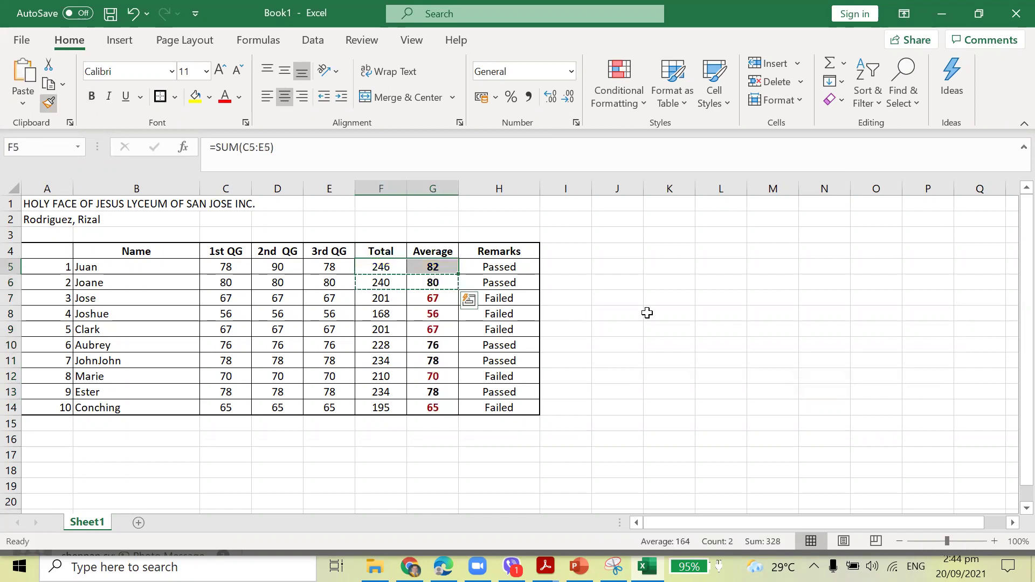
click(754, 316)
click(432, 297)
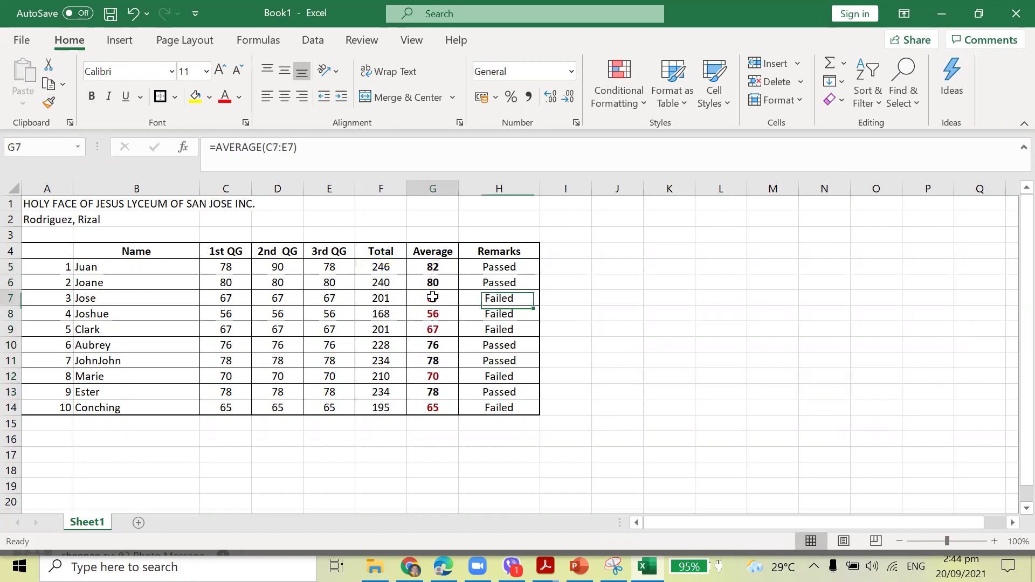
click(448, 314)
Enter 75 for the 1st, 2nd and 3rd QG grades in row 7.
click(448, 327)
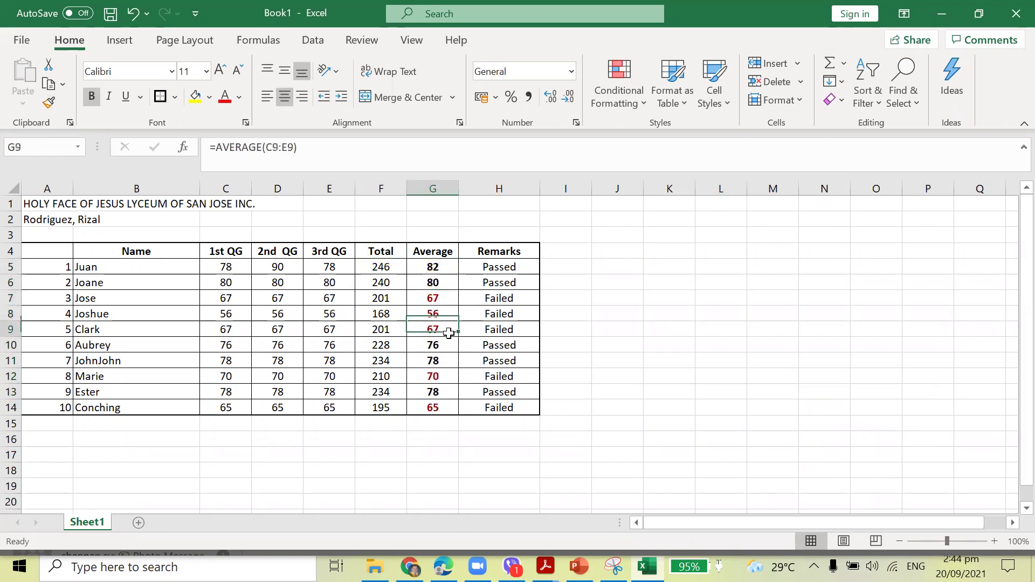
click(445, 296)
drag(444, 309, 444, 317)
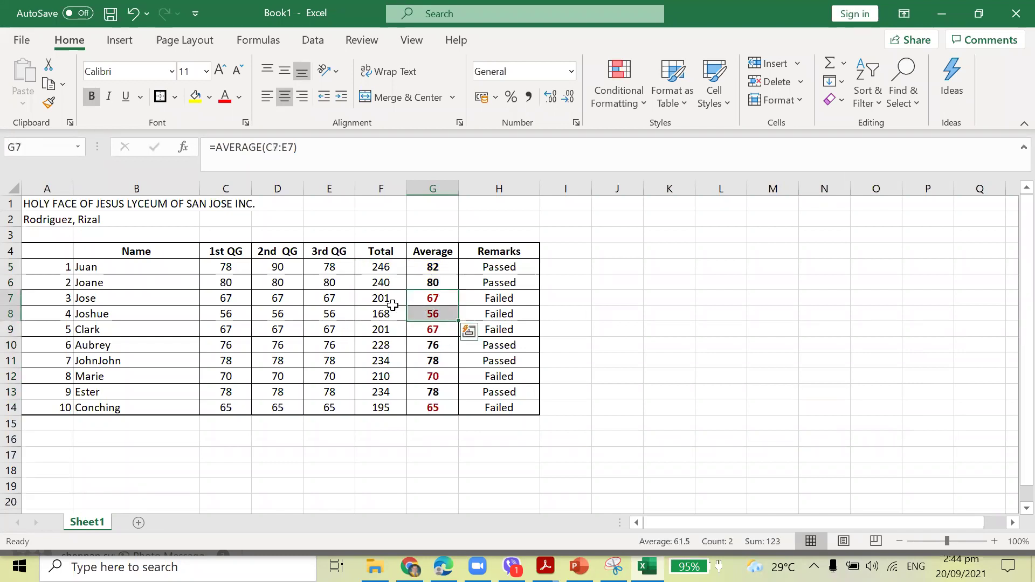
click(331, 294)
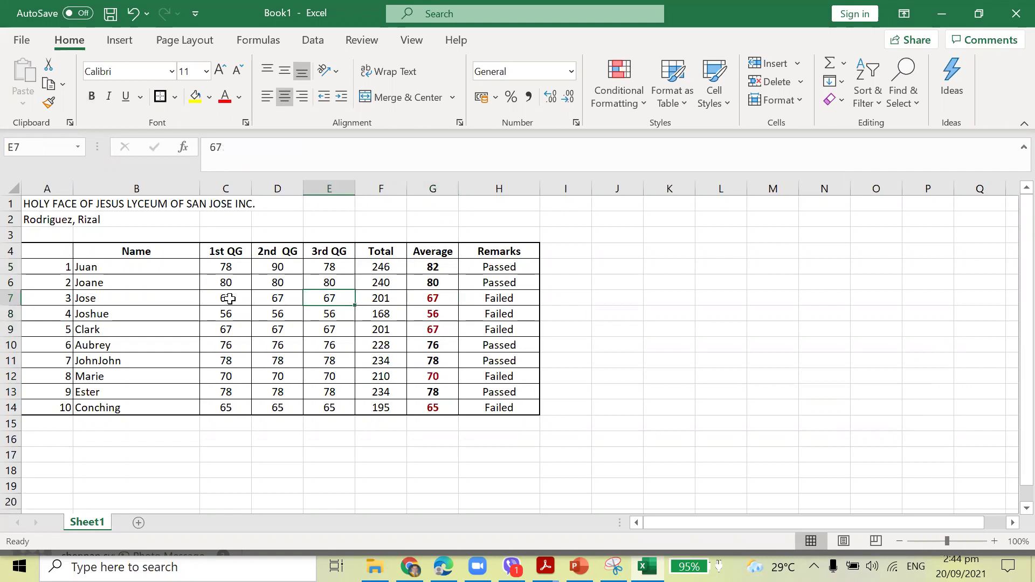
click(228, 298)
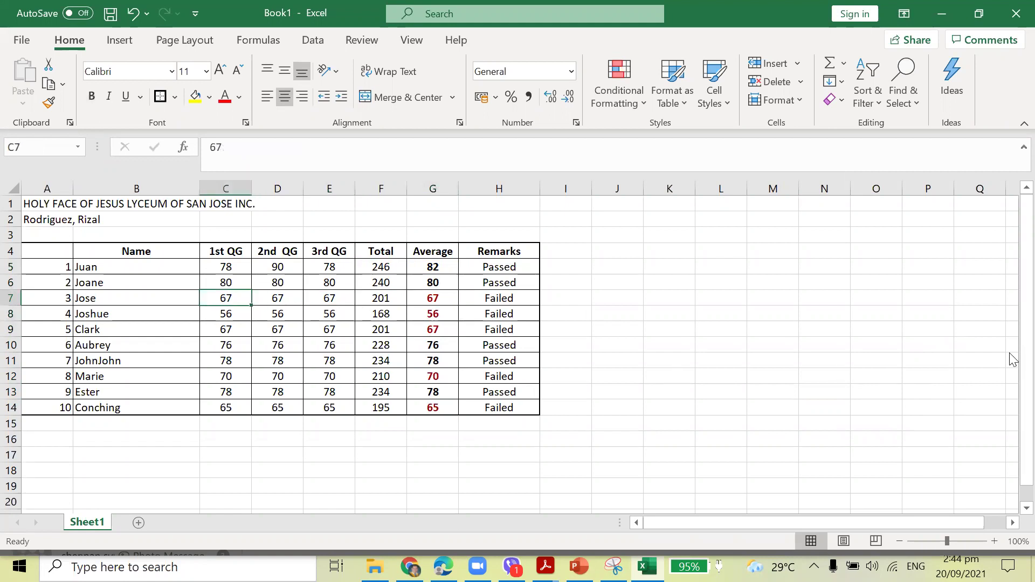
text(7)
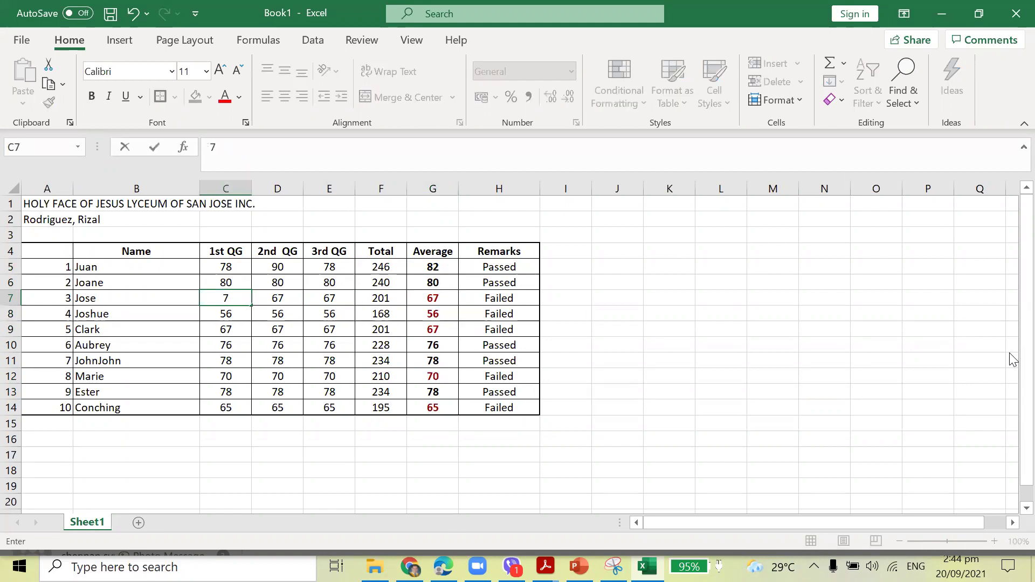
text(5)
key(Tab)
text(75)
key(Tab)
text(75)
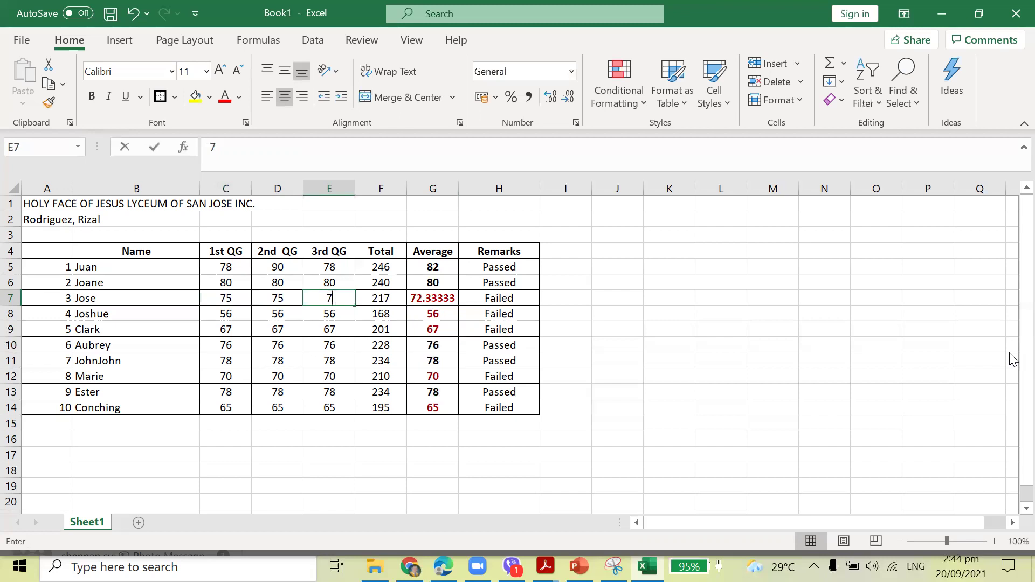
key(Tab)
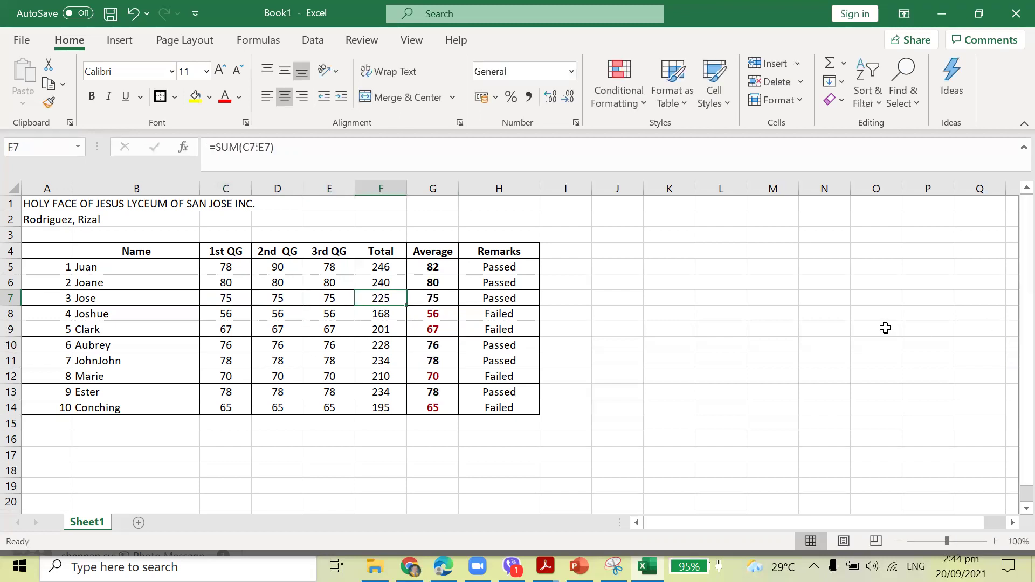
Check row 7's Average and Remarks formulas, then select the remarks H5:H14.
click(433, 297)
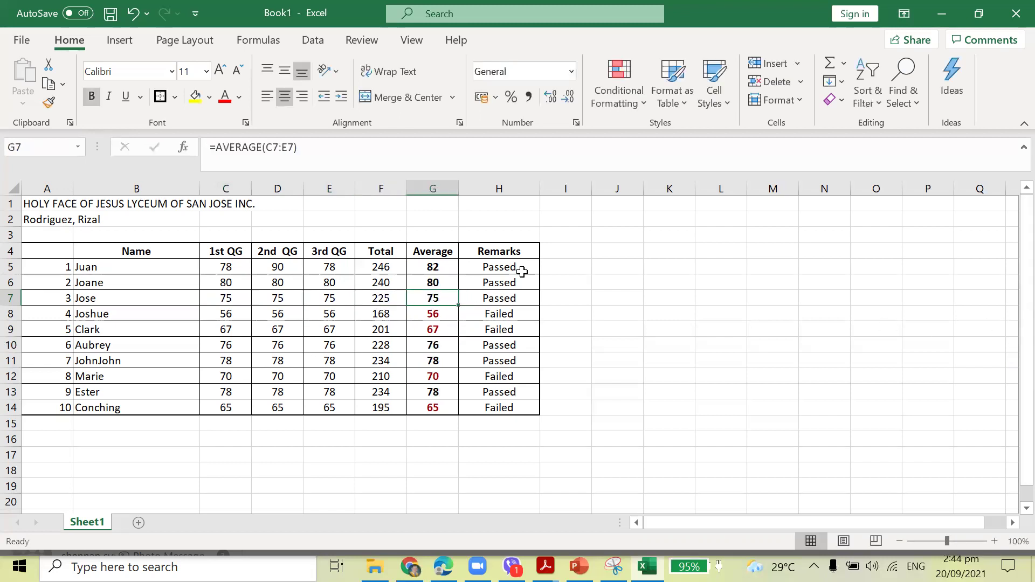
click(522, 298)
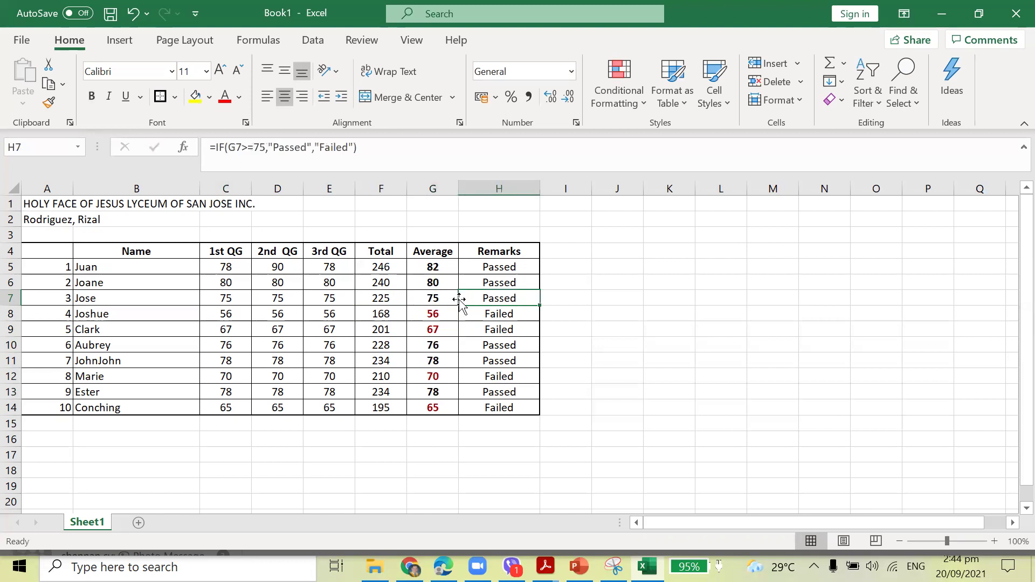
click(437, 300)
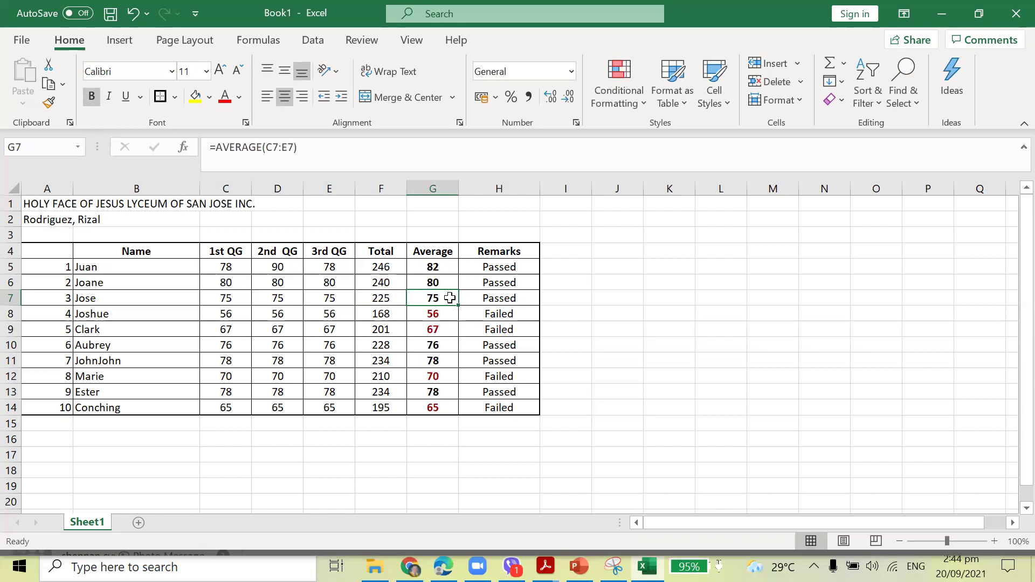
drag(500, 267, 499, 408)
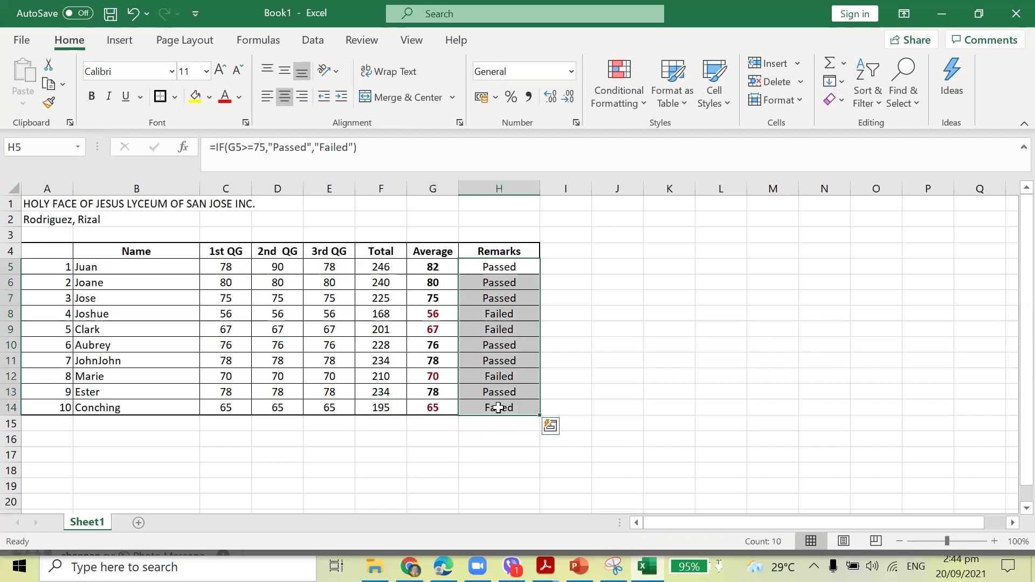
Add an Equal To 'Failed' rule with Yellow Fill with Dark Yellow Text to H5:H14.
click(643, 107)
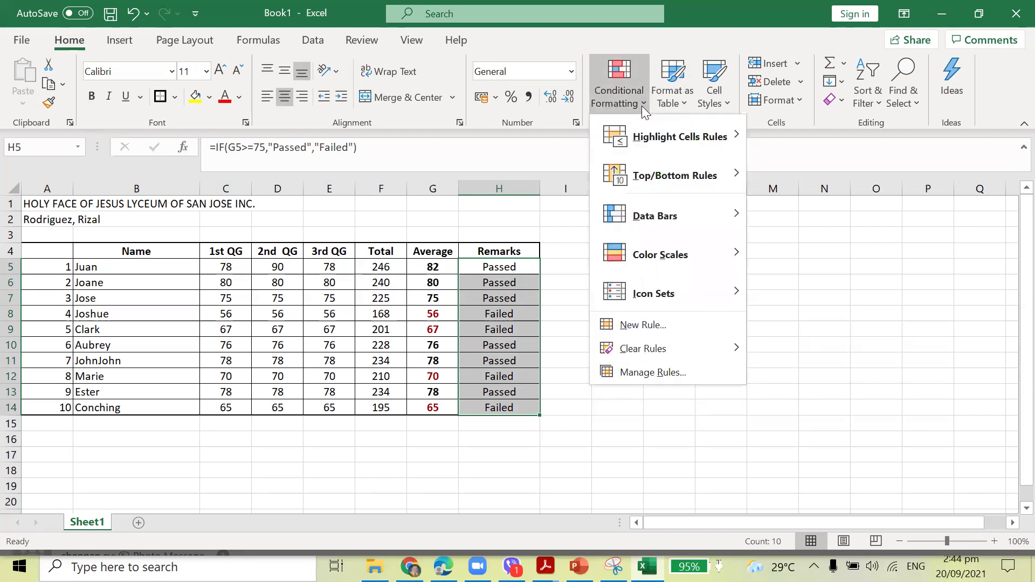
mouse_move(674, 134)
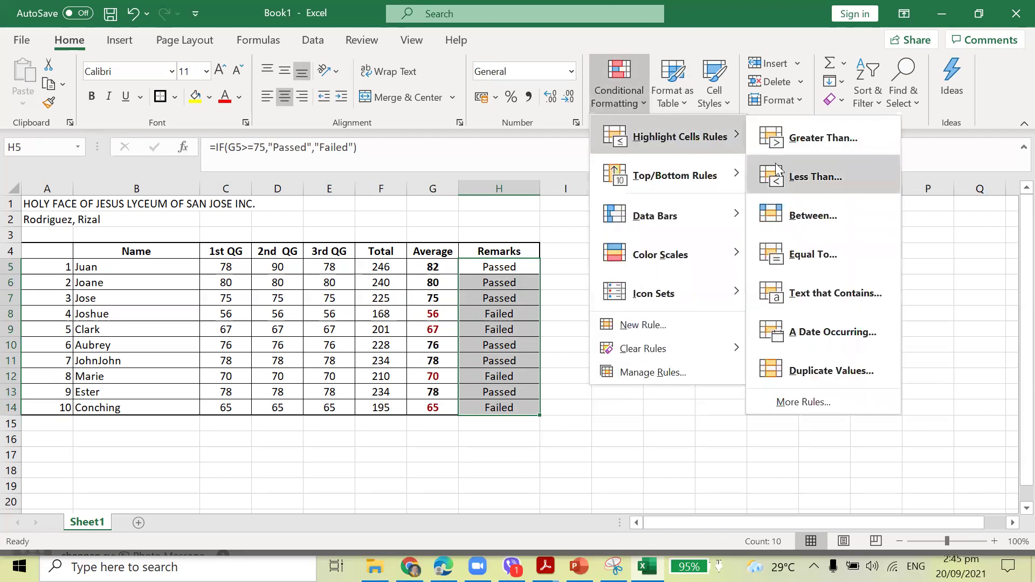
click(847, 256)
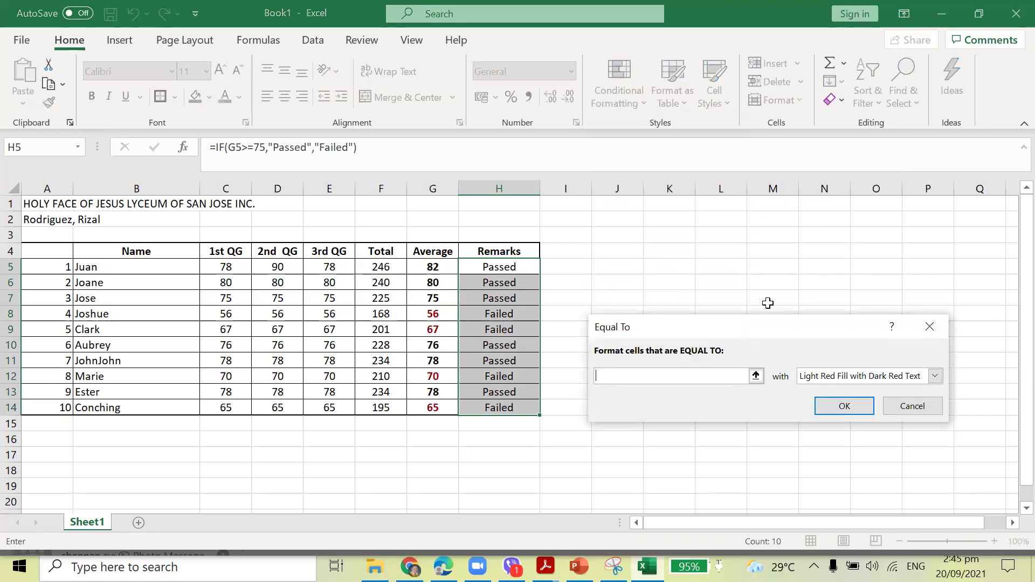
text(Failed)
click(935, 376)
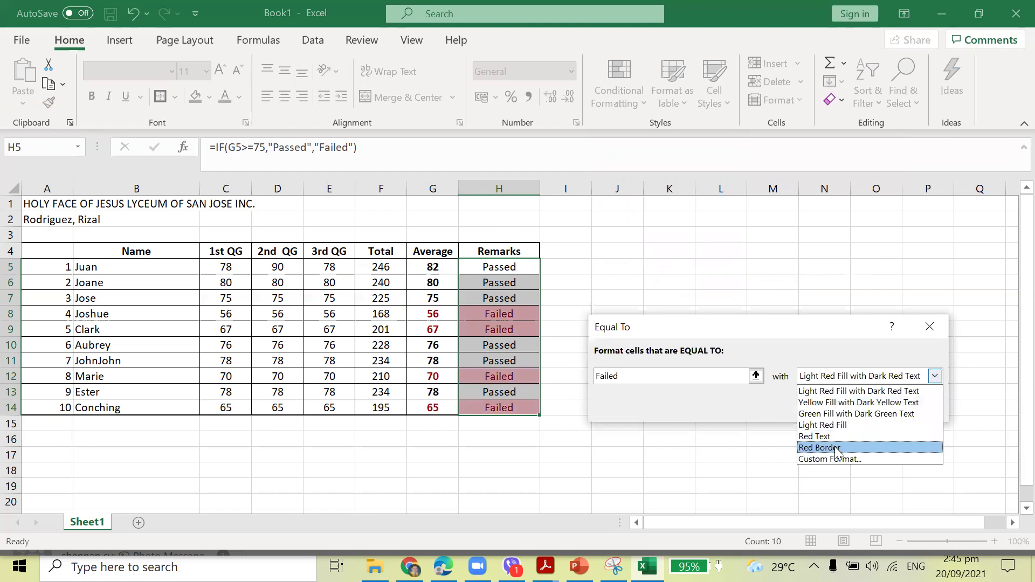
click(851, 402)
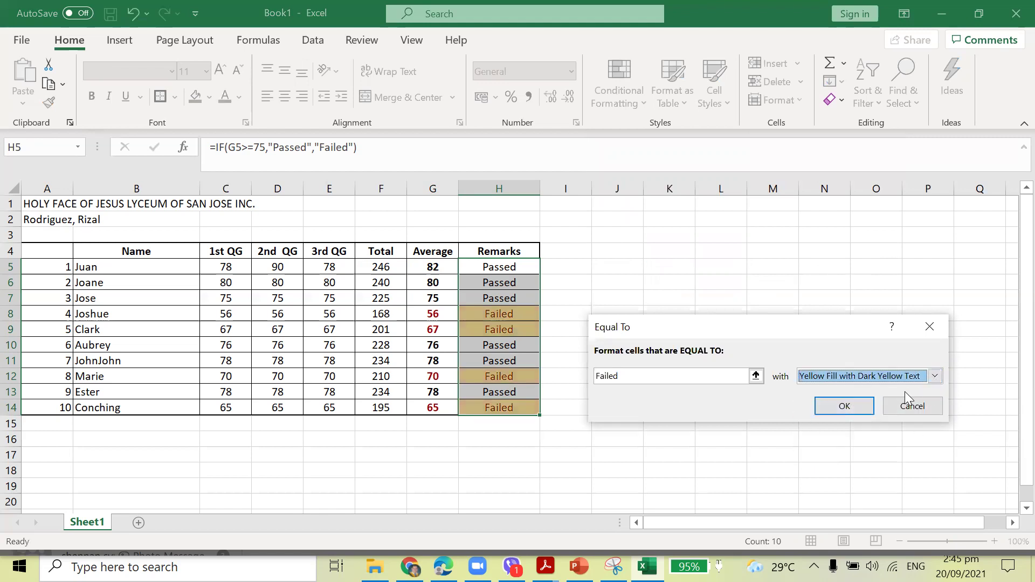
click(841, 405)
click(755, 347)
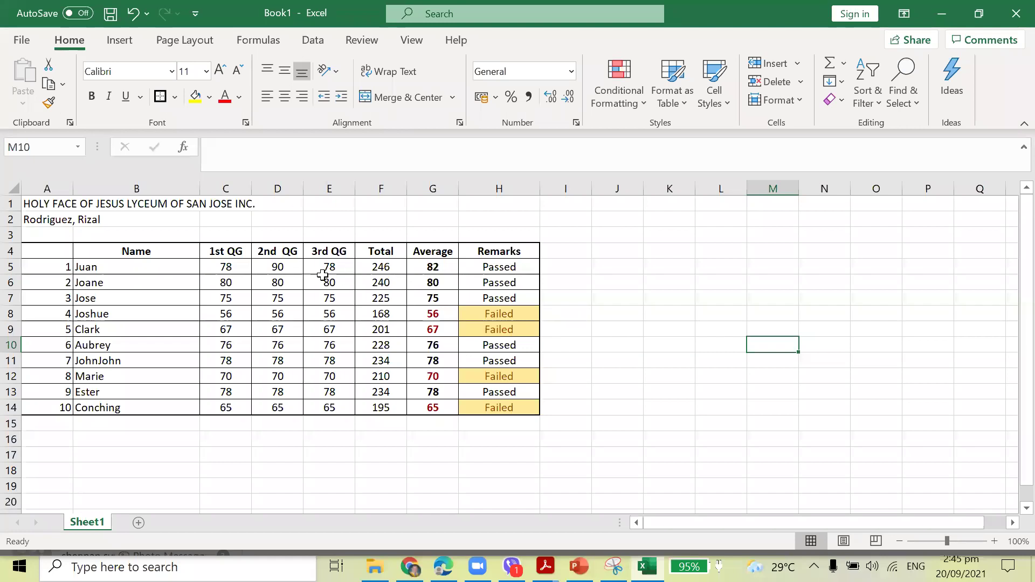
Enter 50 as Juan's 2nd QG grade, check the G5 and H5 formulas, then select G5:G14.
click(294, 270)
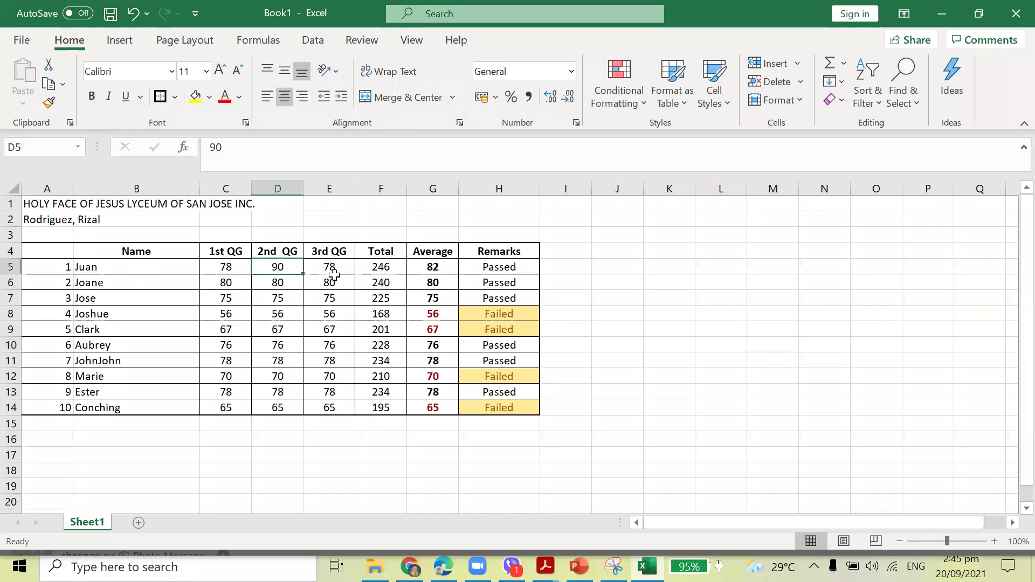
text(50)
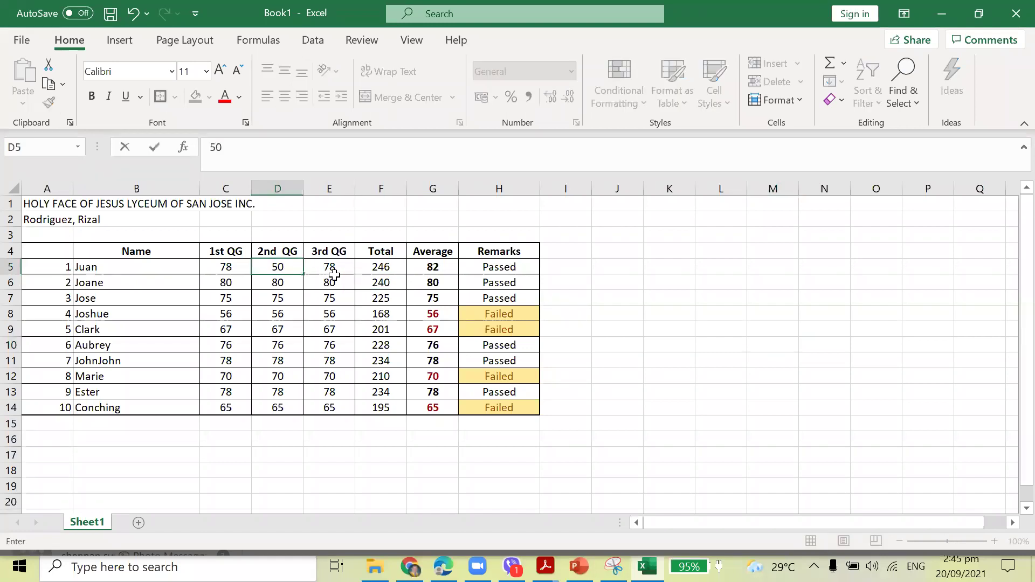
click(334, 274)
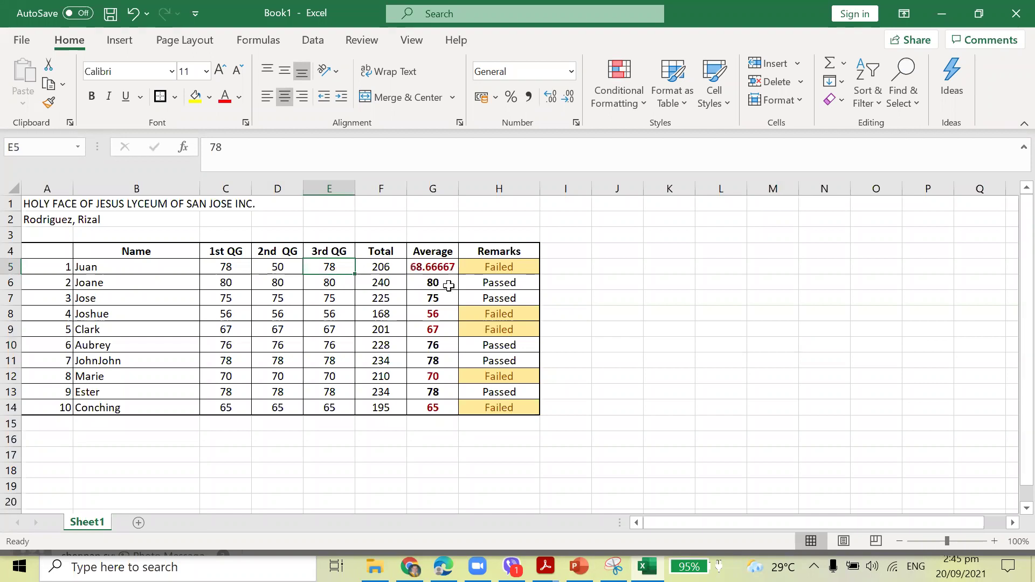
click(426, 267)
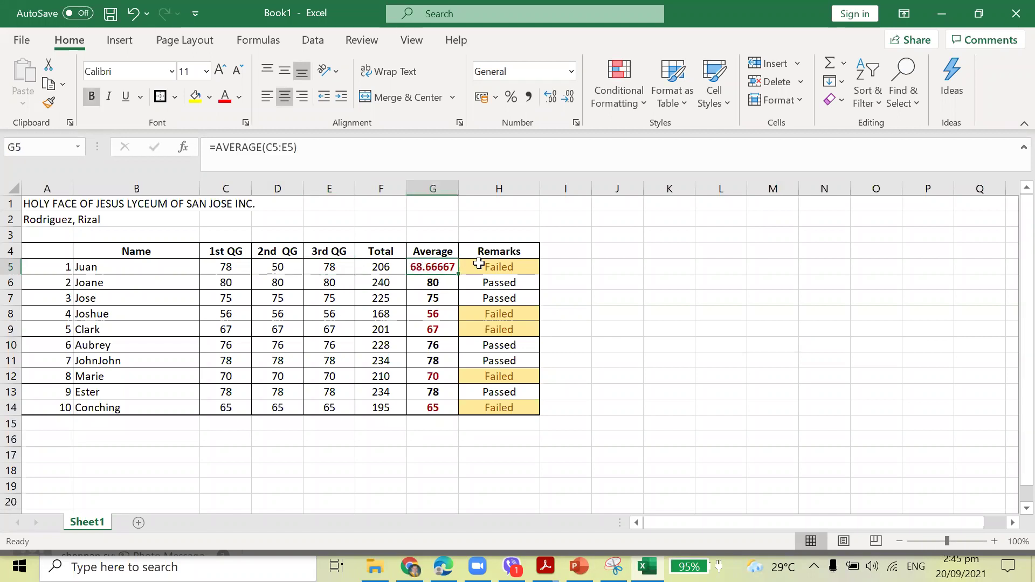
click(530, 266)
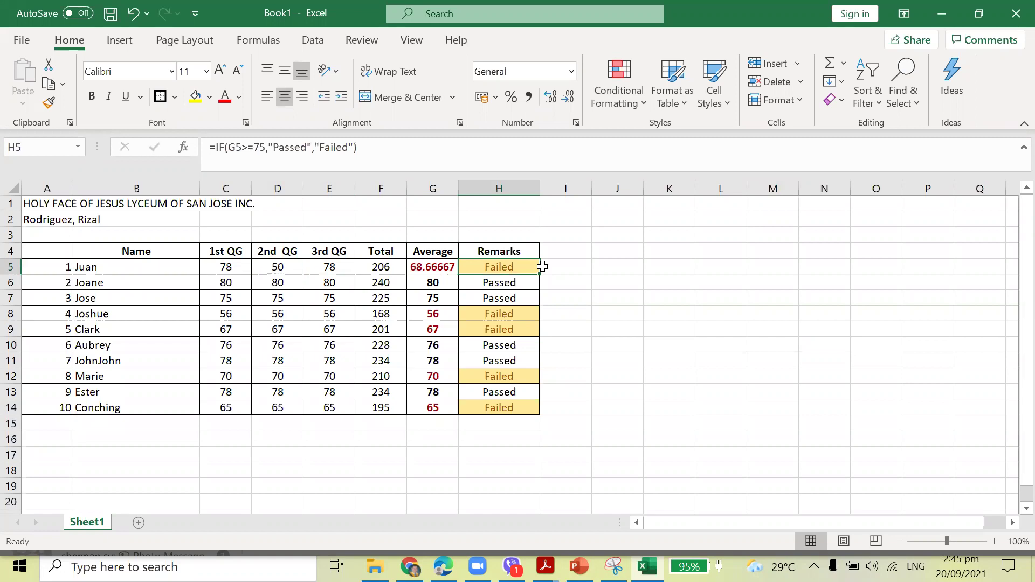
drag(438, 268, 437, 414)
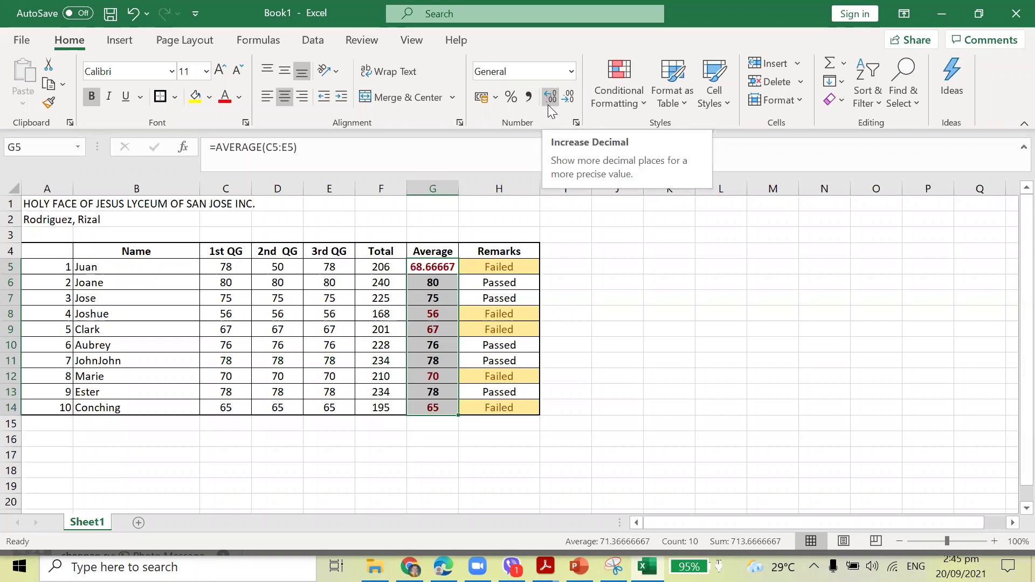
Format the averages G5:G14 with two decimal places, e.g. 68.67 and 80.00.
click(568, 100)
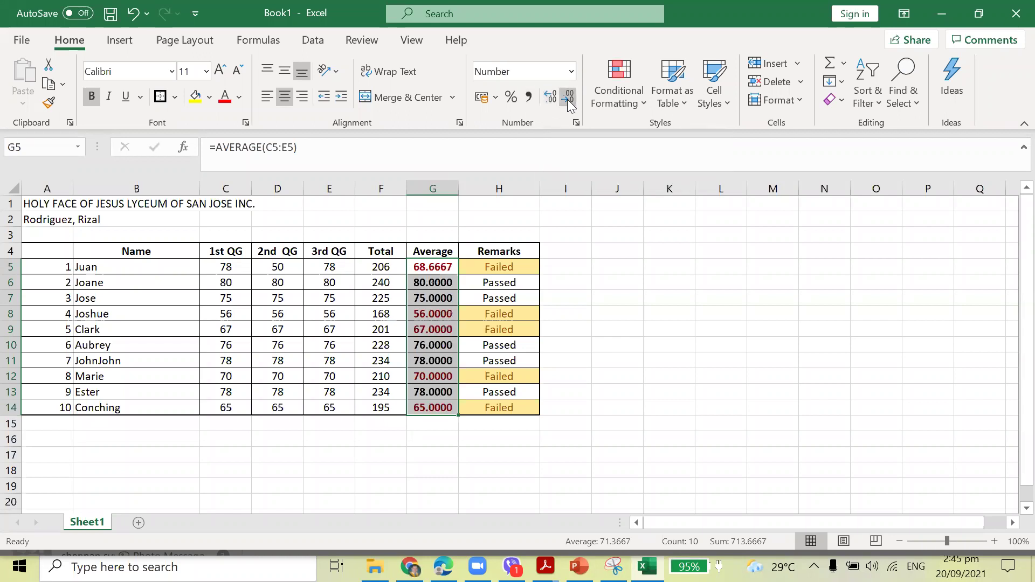
click(550, 100)
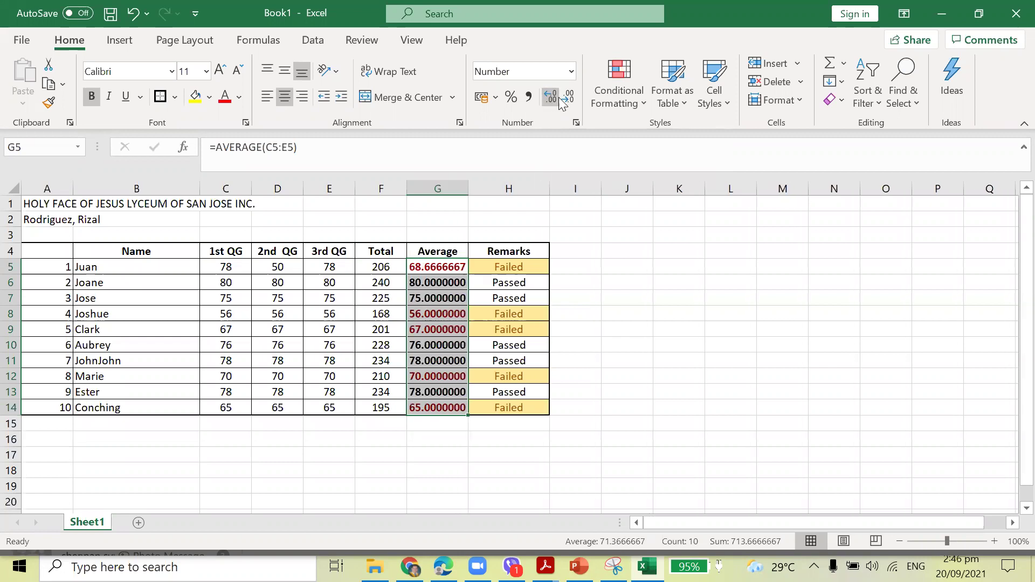
click(567, 100)
click(567, 100)
click(567, 100)
click(569, 103)
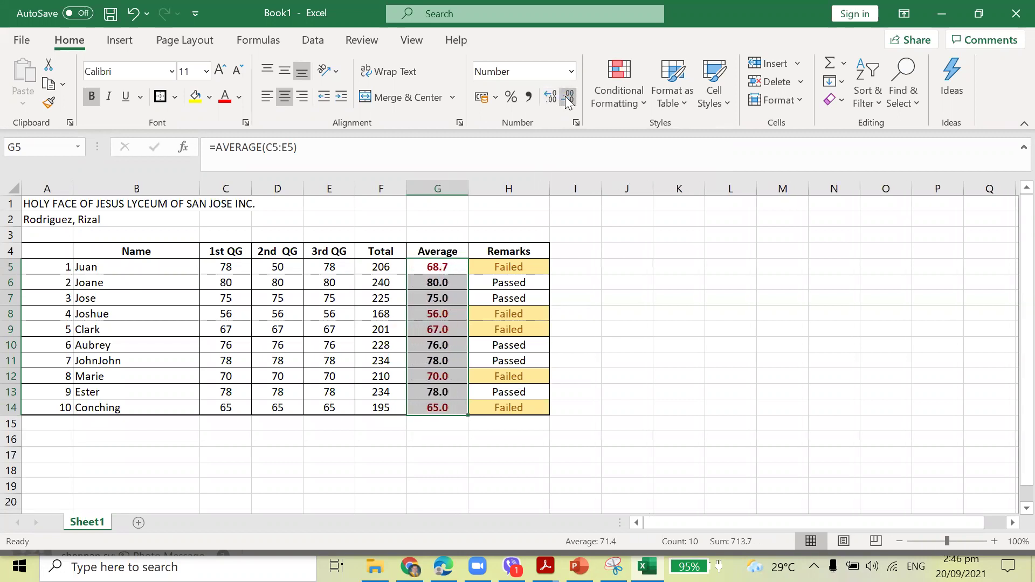
click(569, 103)
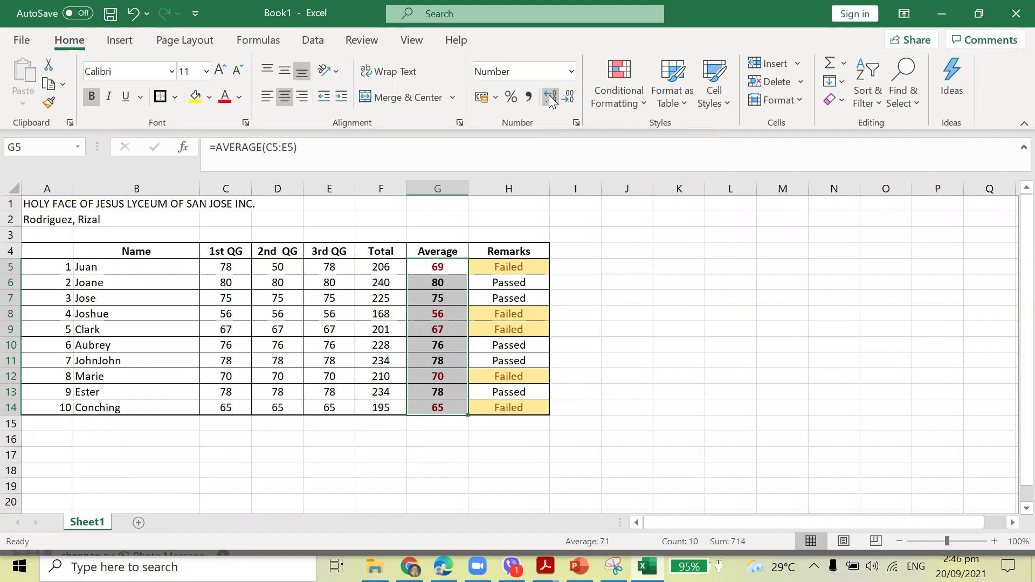
click(551, 100)
click(551, 100)
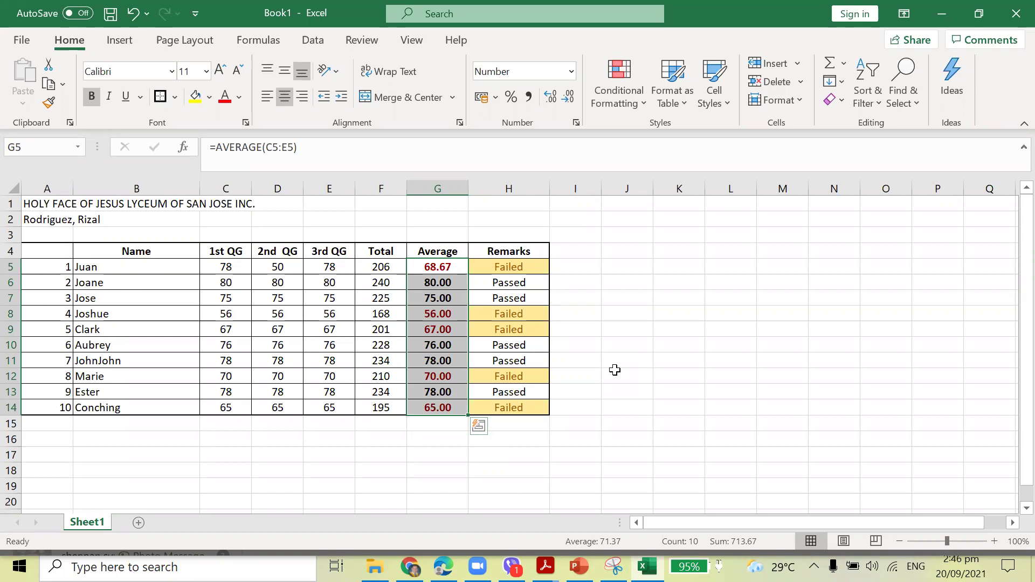
Rename the Sheet1 worksheet tab to STEM.
click(650, 296)
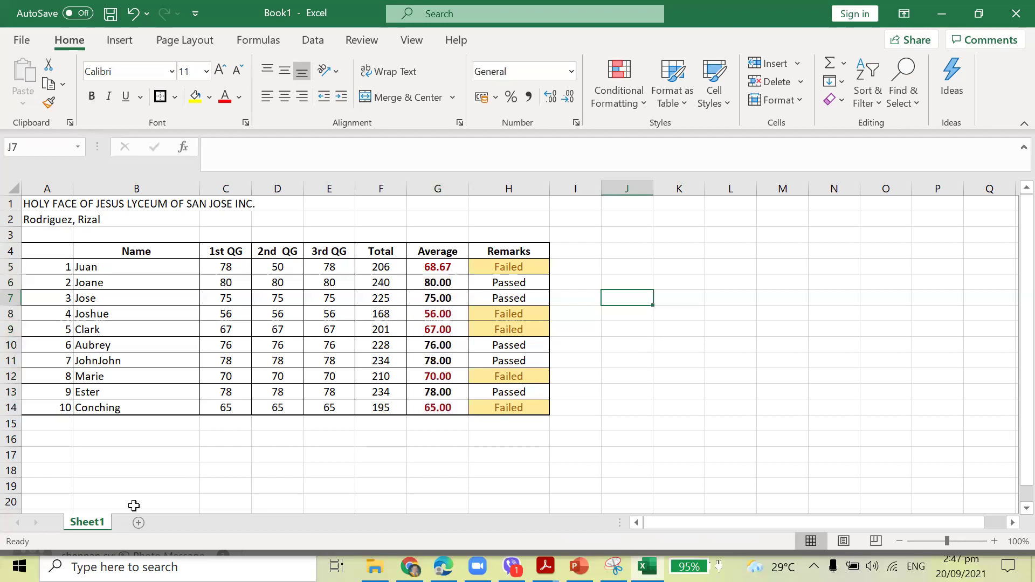
double_click(88, 522)
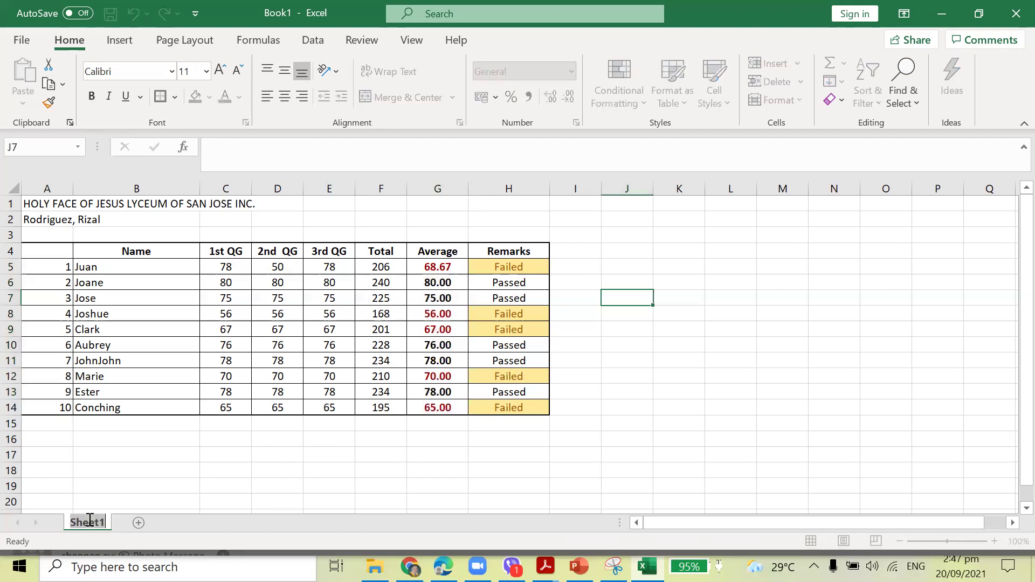
text(Pr)
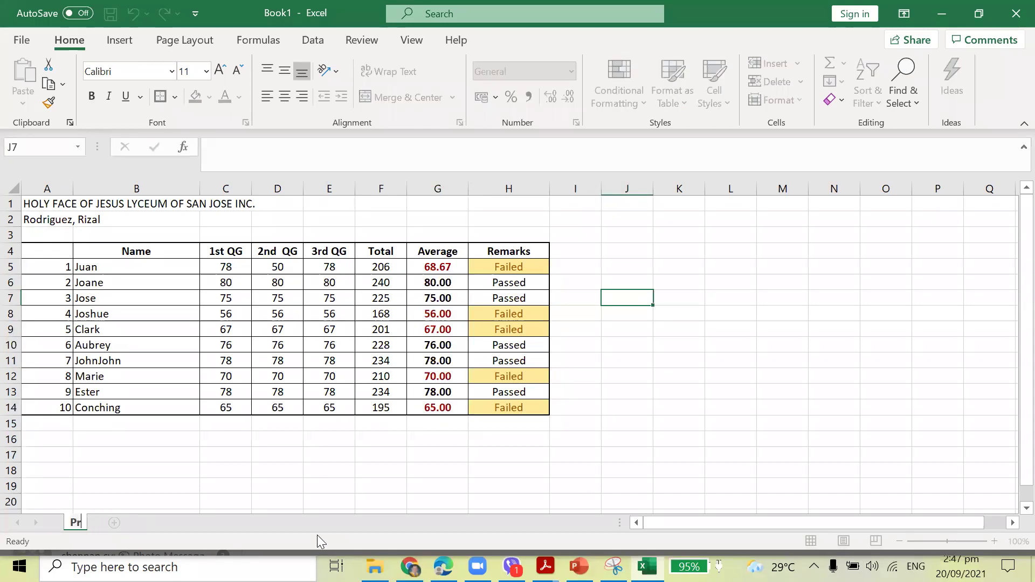
key(BackSpace)
key(BackSpace)
text(STEM)
click(183, 471)
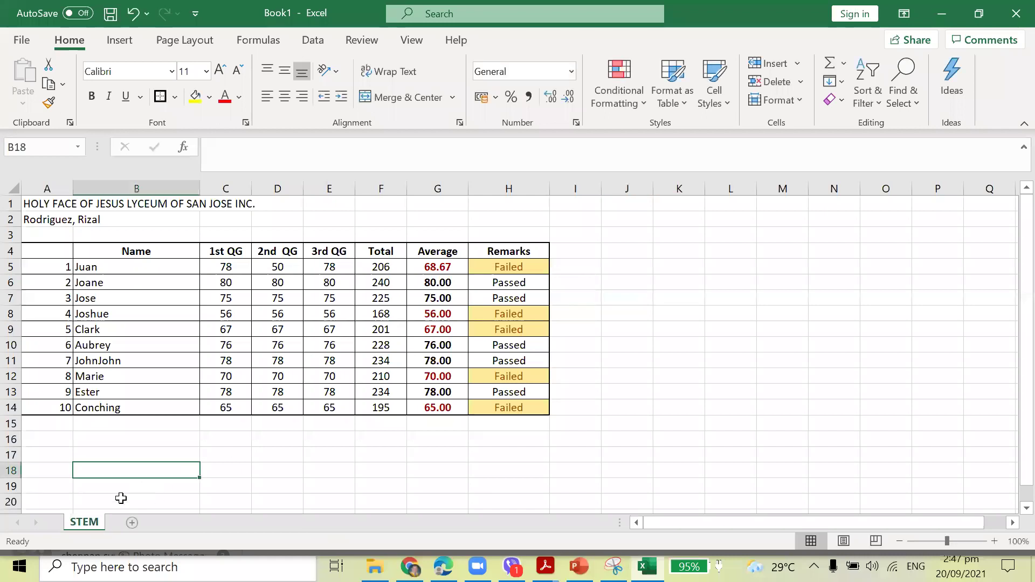
Colour the STEM sheet tab blue and add a new blank worksheet, Sheet2.
right_click(96, 525)
mouse_move(185, 434)
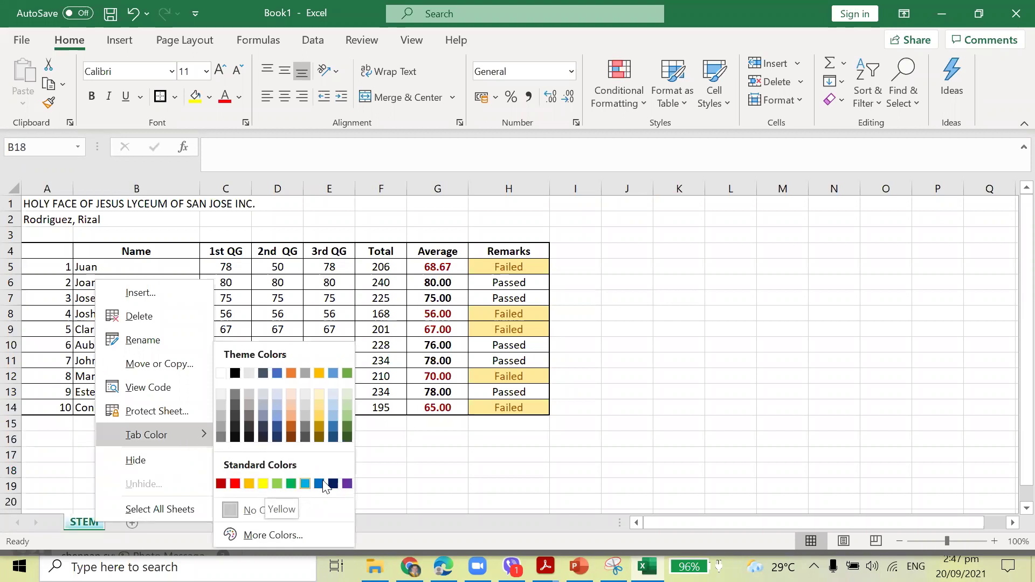
click(293, 483)
click(233, 478)
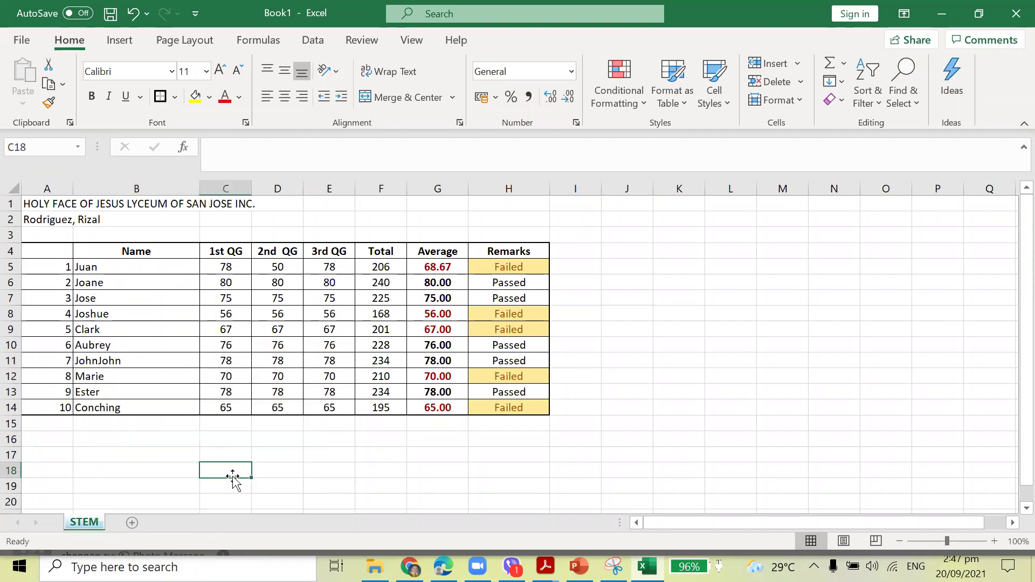
click(132, 522)
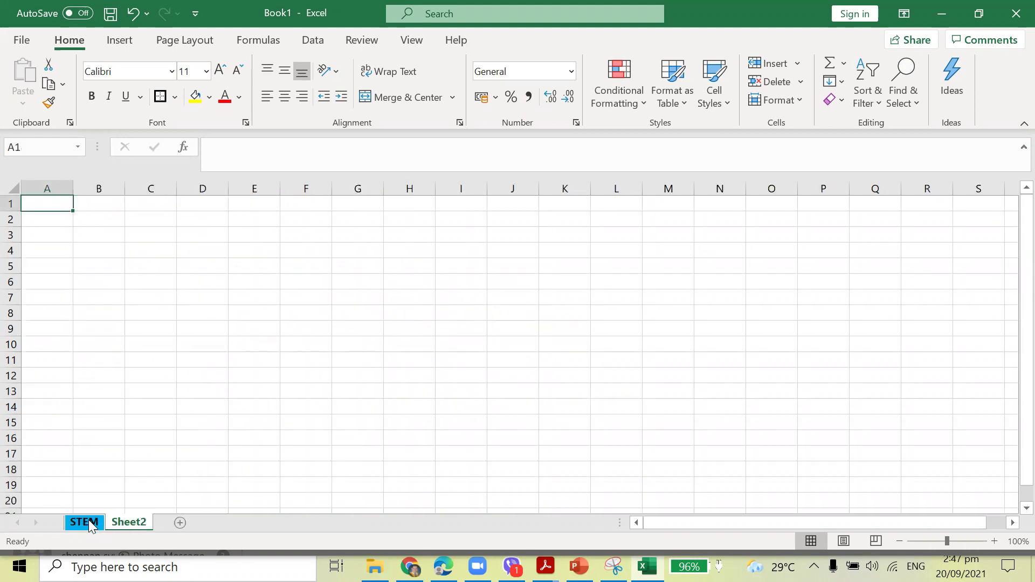
Open Protect Sheet for STEM, cancel without protecting, and select cell E20.
right_click(88, 520)
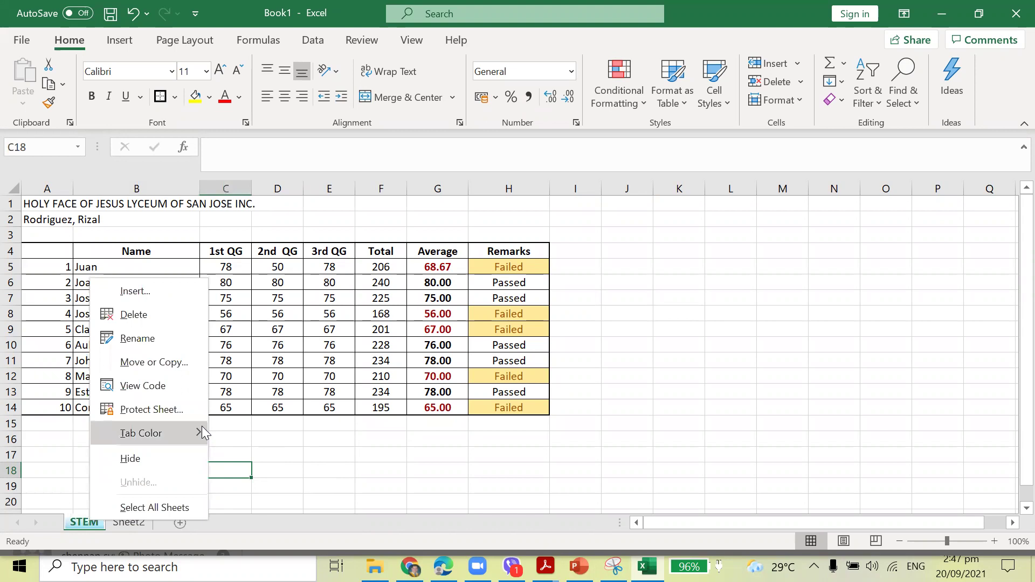
click(165, 414)
click(225, 511)
click(318, 499)
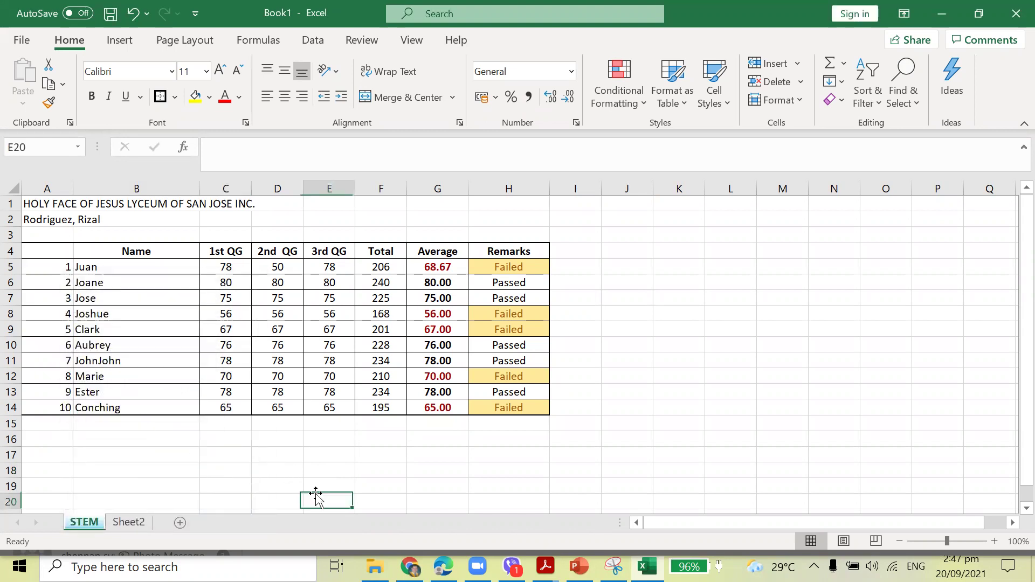
In Protect Sheet, allow formatting cells, rows and columns, inserting columns, rows, hyperlinks, and deleting columns.
right_click(88, 522)
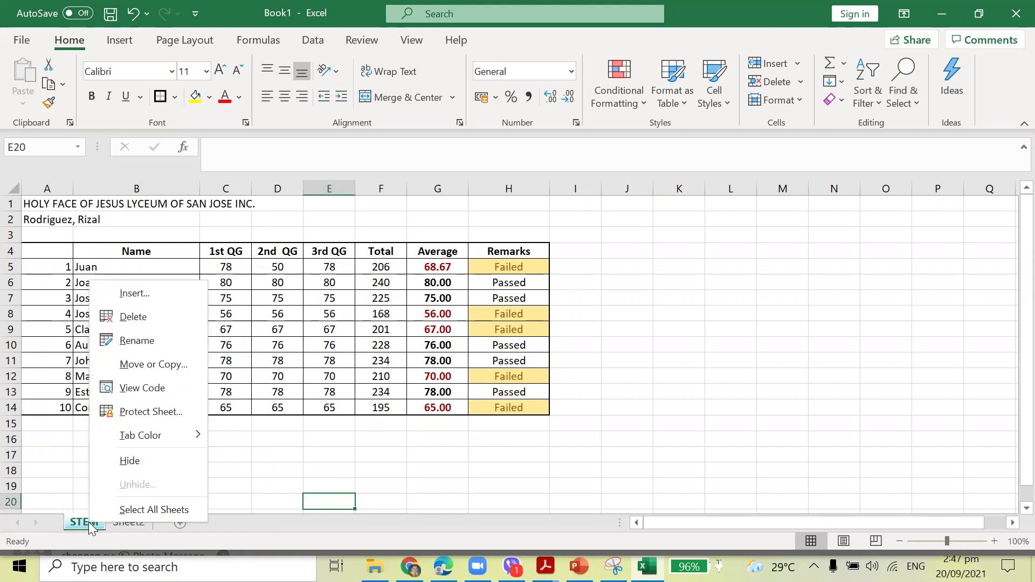
click(170, 413)
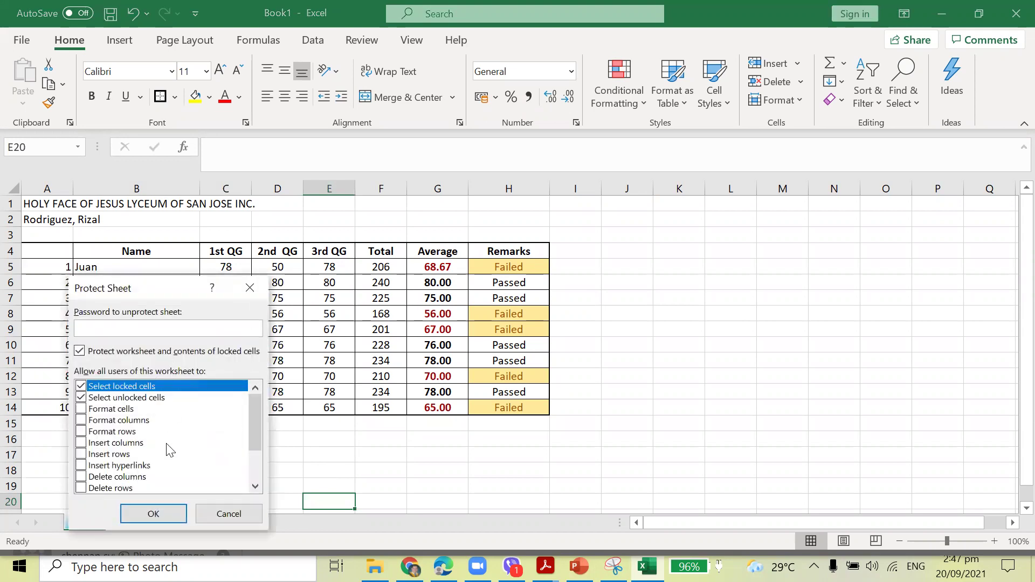
click(81, 409)
click(81, 431)
click(81, 419)
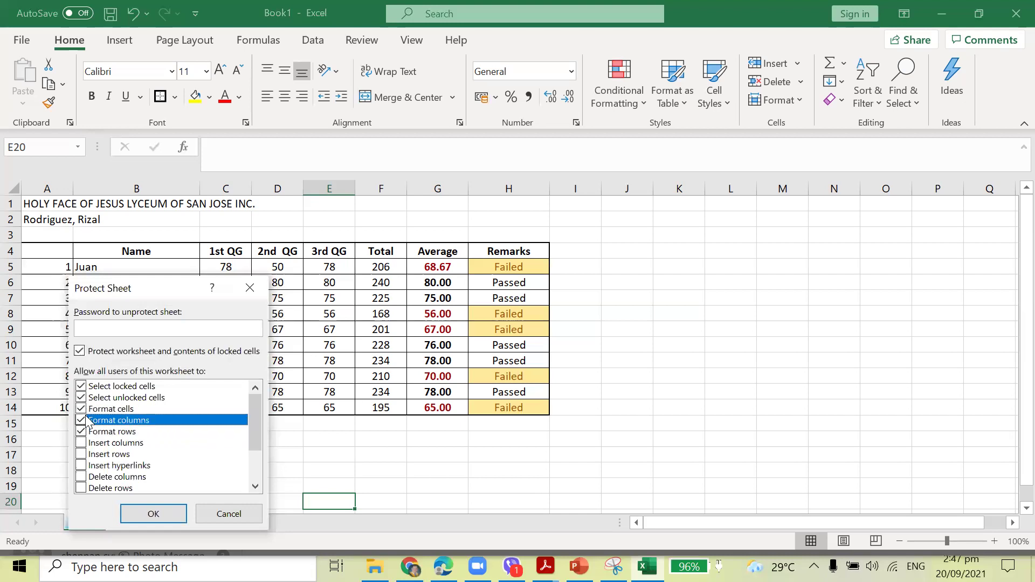
click(89, 443)
click(89, 455)
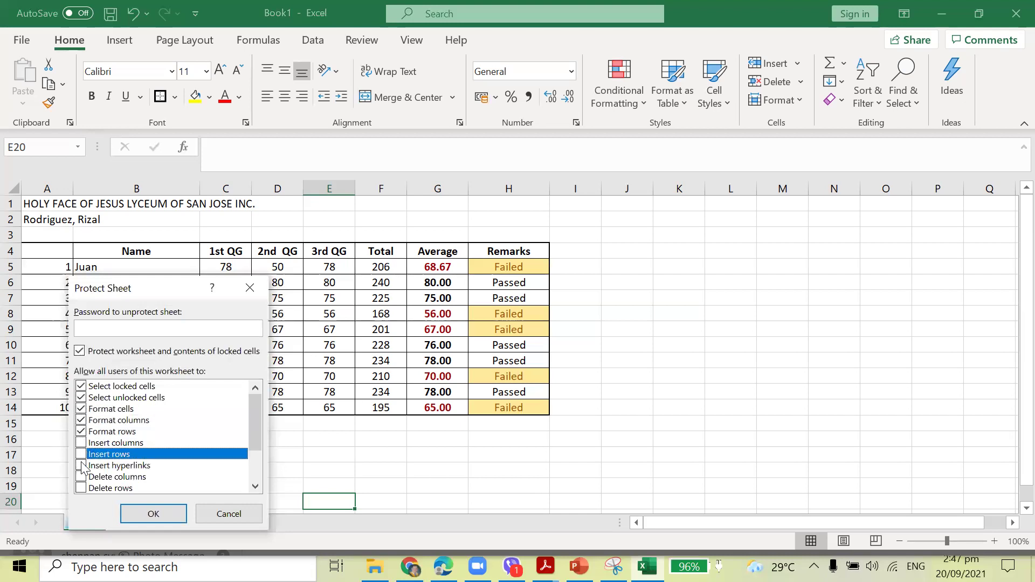
click(81, 443)
click(81, 454)
click(81, 465)
click(81, 478)
Also allow deleting rows, sorting, AutoFilter, PivotTables, editing objects and scenarios.
scroll(82, 481, down, 2)
click(81, 432)
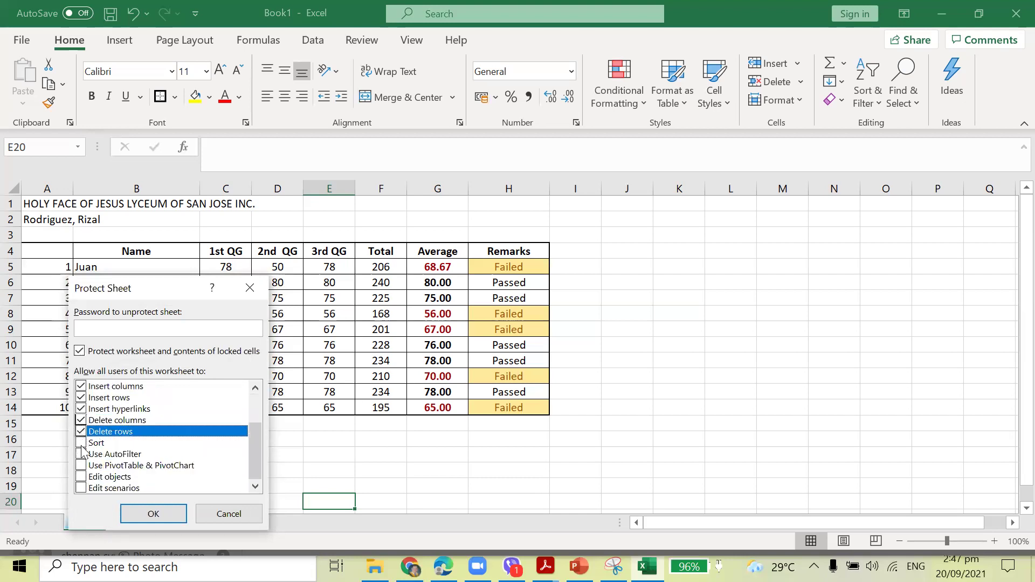
click(81, 444)
click(81, 455)
click(80, 466)
click(81, 477)
click(81, 488)
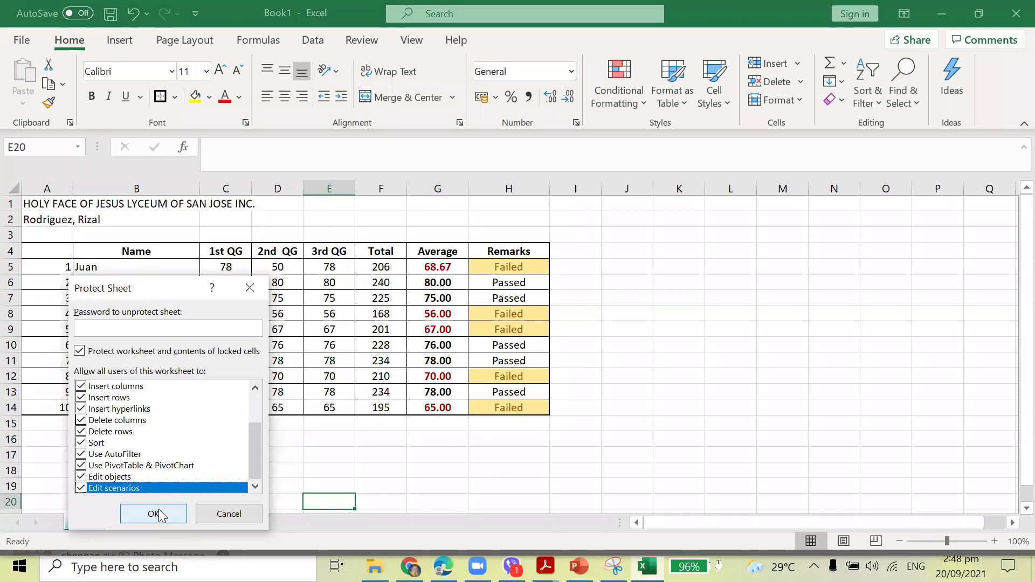
Set and confirm the sheet password, then test protection by deleting scores C6:G12.
click(137, 330)
text(1)
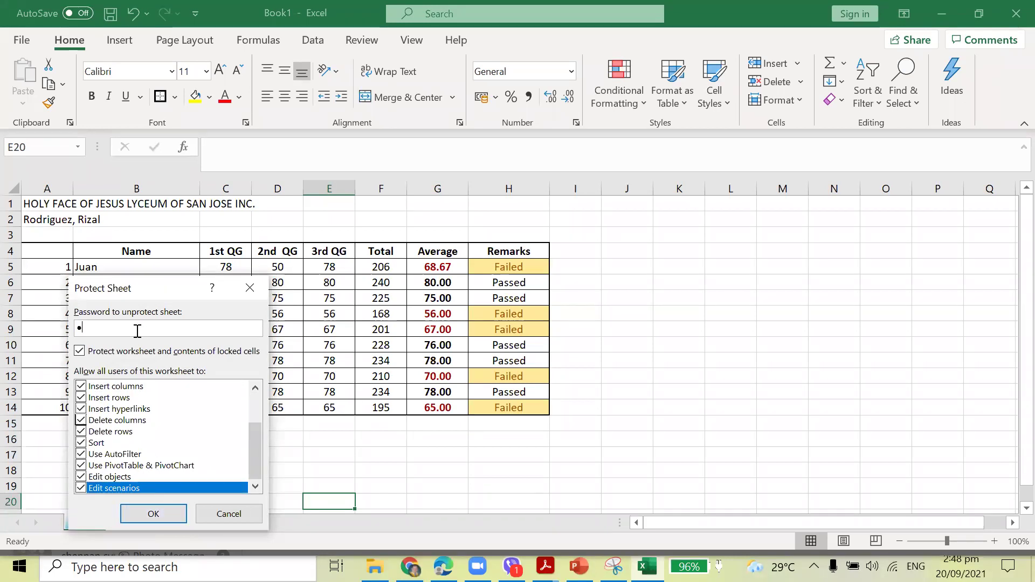
click(153, 515)
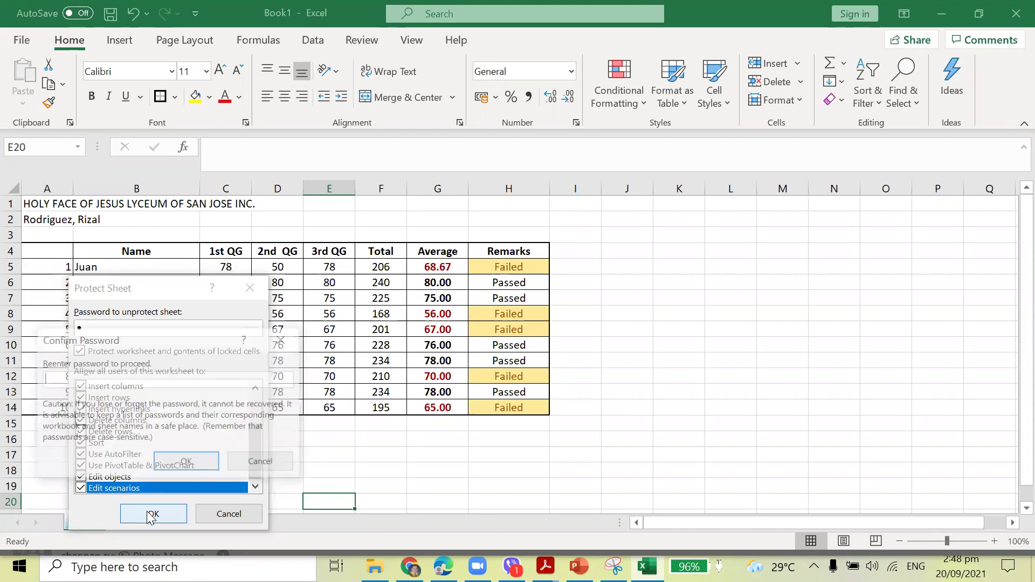
text(1)
click(197, 460)
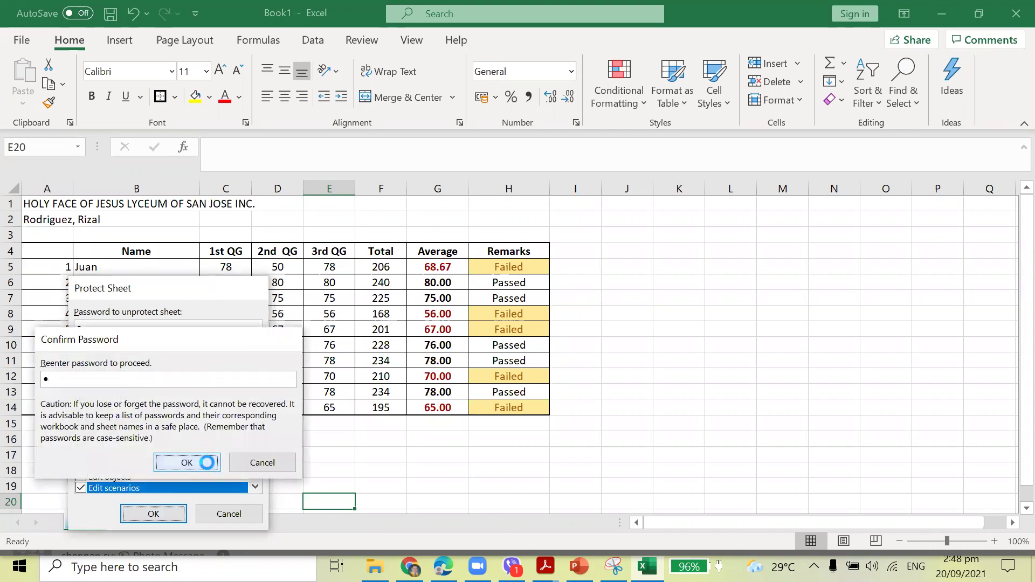
drag(333, 370, 437, 376)
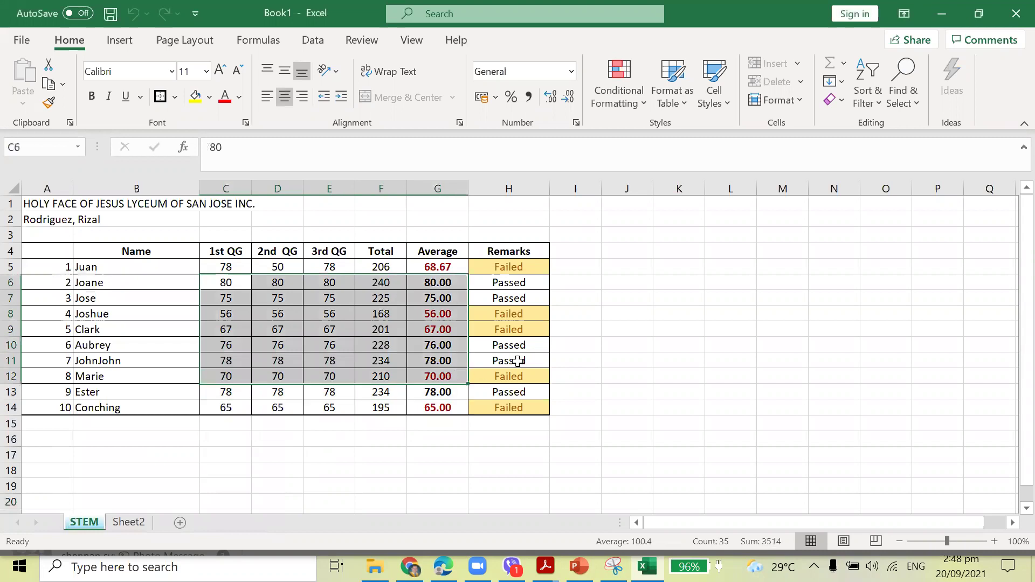
key(Delete)
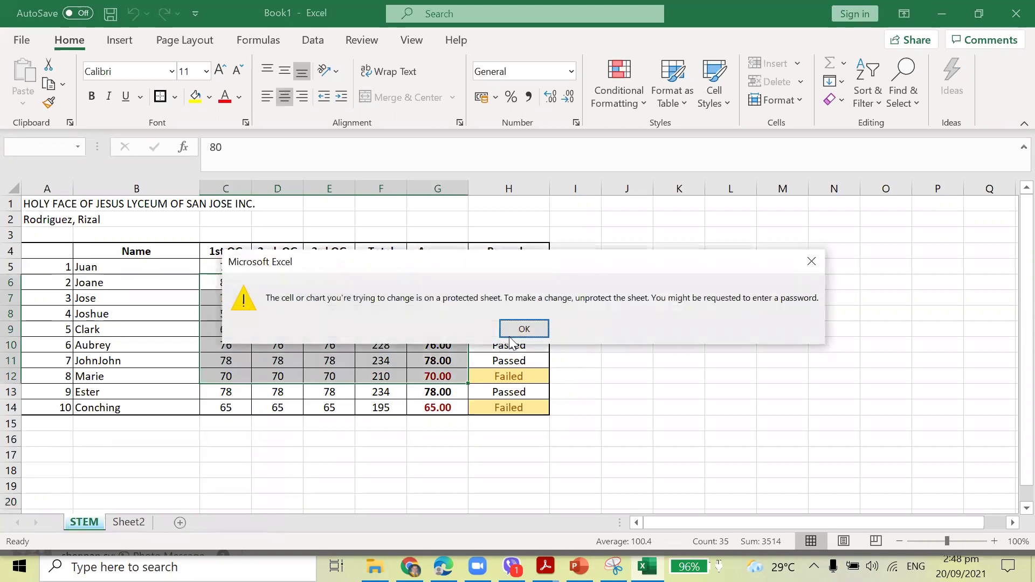
Test the locked name in B8, scores D8:G14 and remarks H6:H12, dismissing each protection warning.
click(524, 329)
click(294, 301)
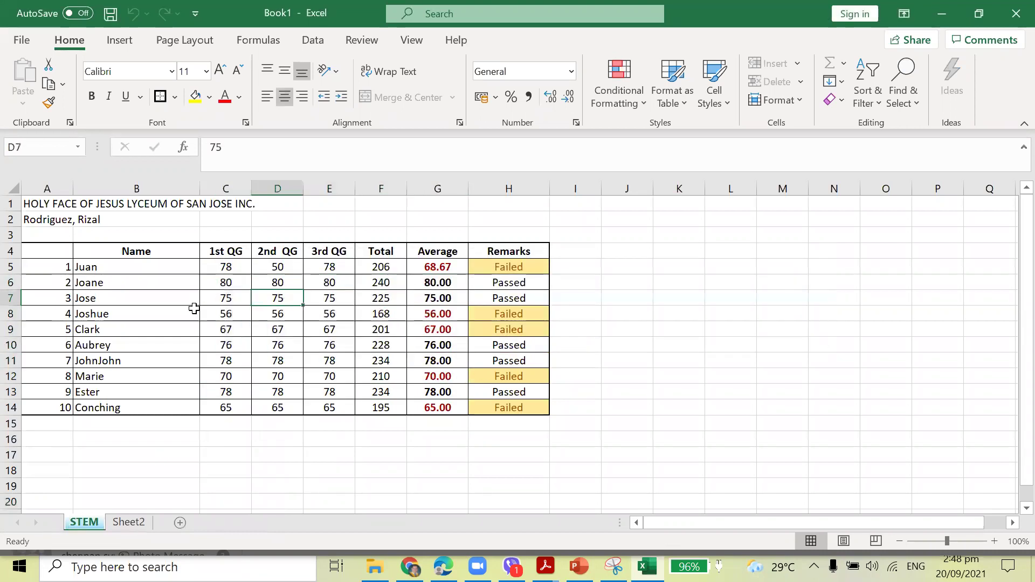
click(194, 312)
key(Delete)
click(524, 329)
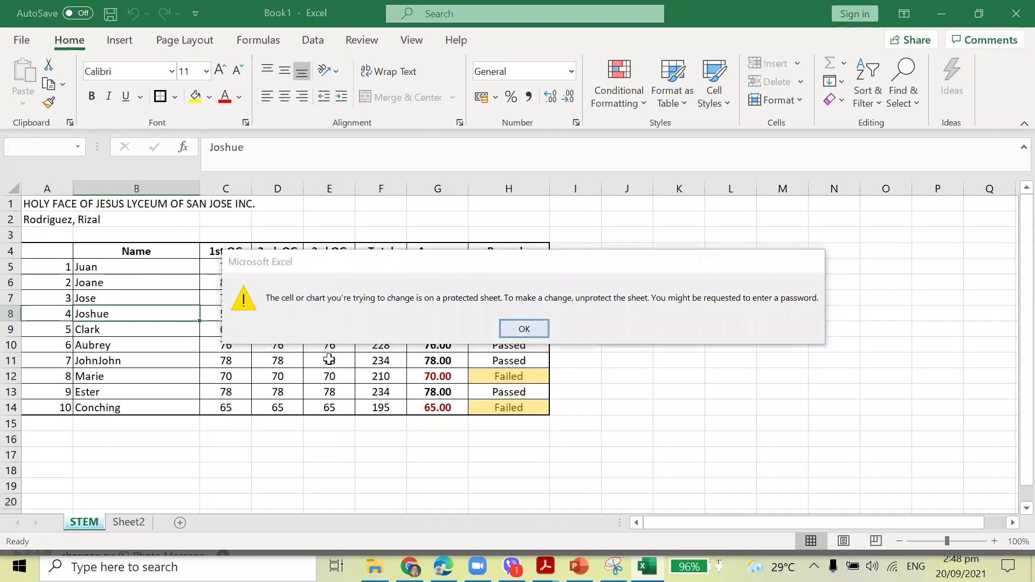
drag(278, 314, 416, 413)
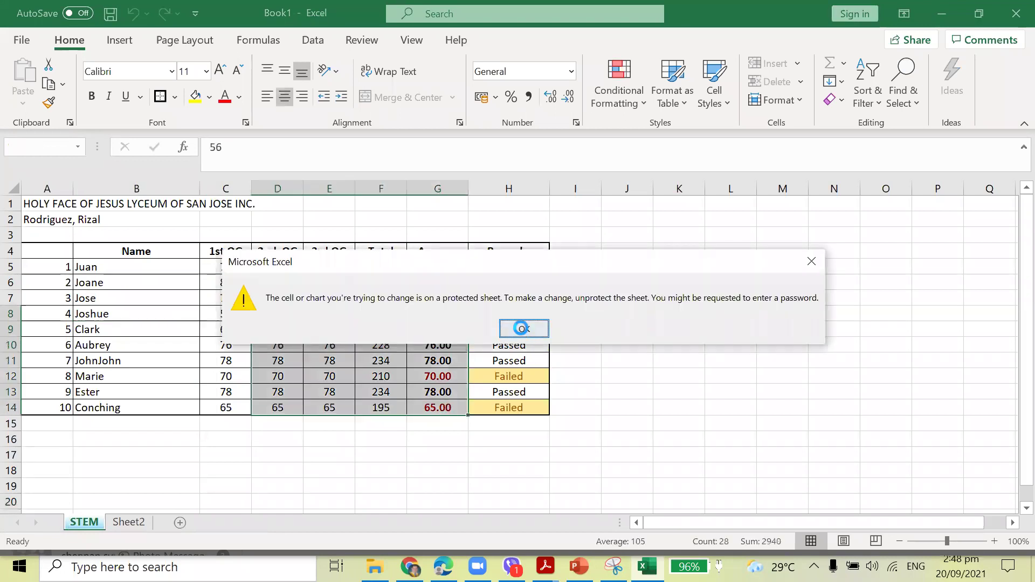
click(521, 327)
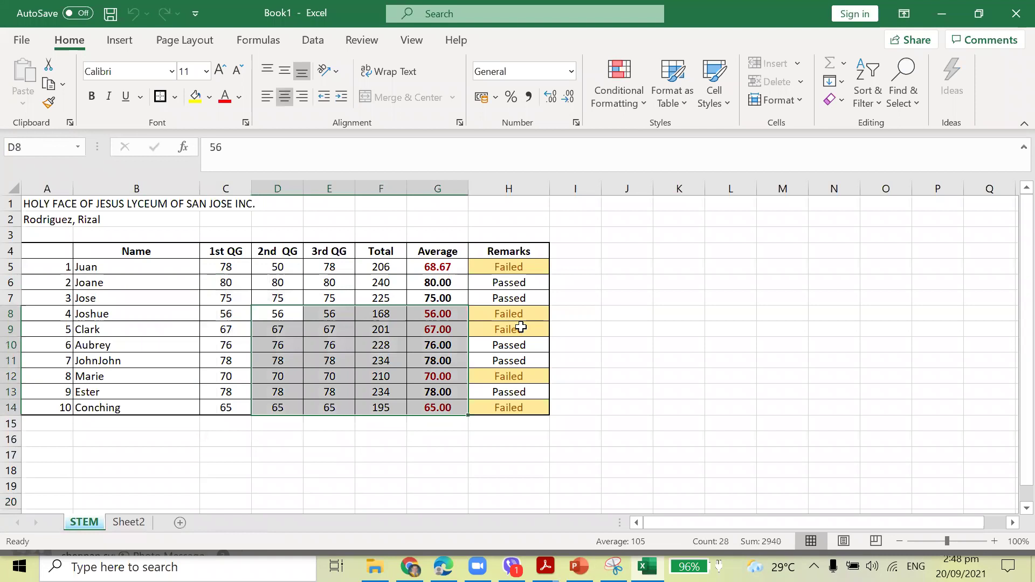
drag(474, 281, 510, 372)
click(522, 327)
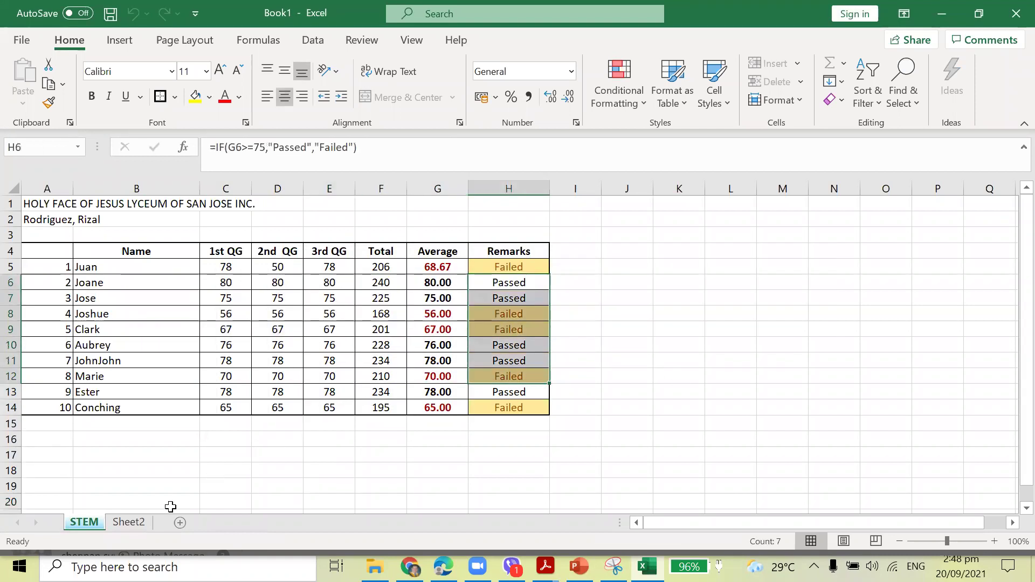
Unprotect the STEM sheet by entering its password.
right_click(86, 525)
click(145, 416)
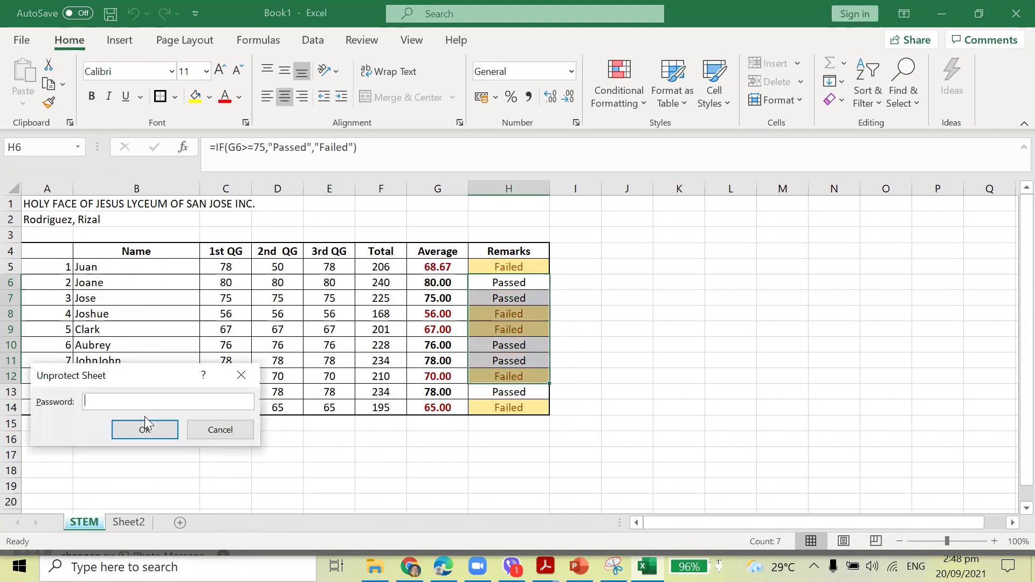
text(1)
key(Return)
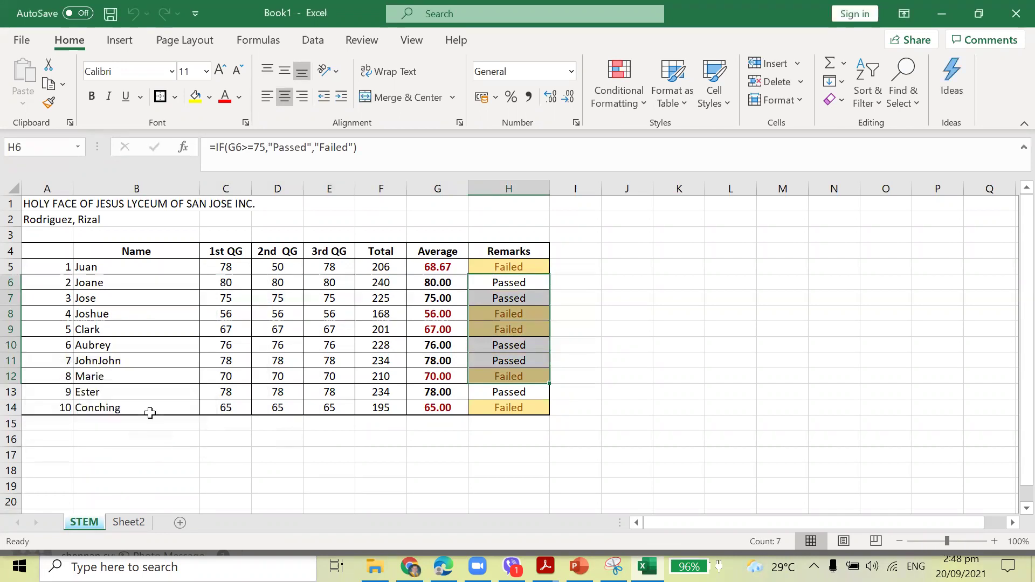
Select the whole grades table A4:H14.
drag(48, 251, 511, 408)
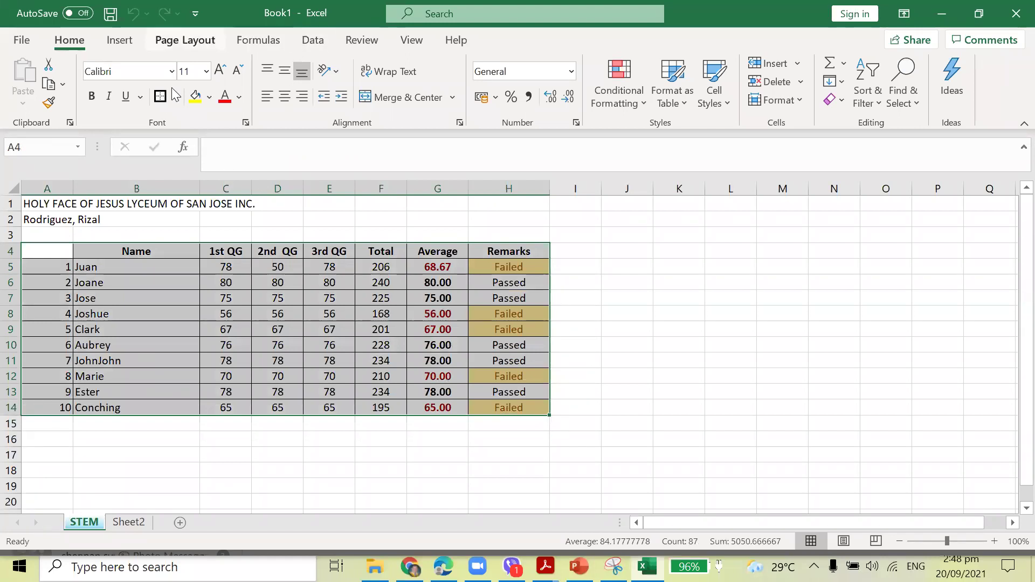
scroll(133, 34, down, 2)
scroll(133, 32, down, 3)
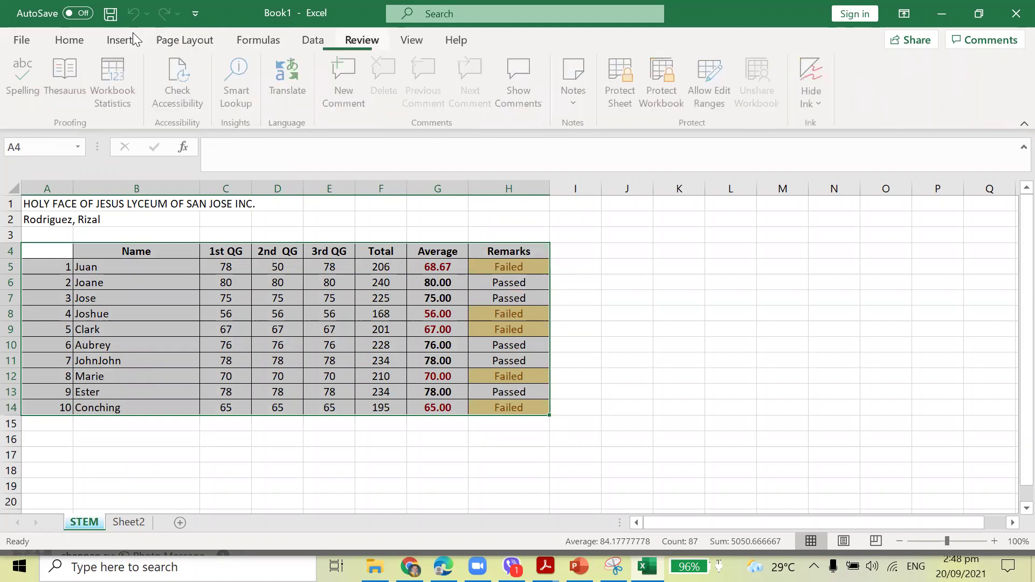
scroll(132, 32, down, 1)
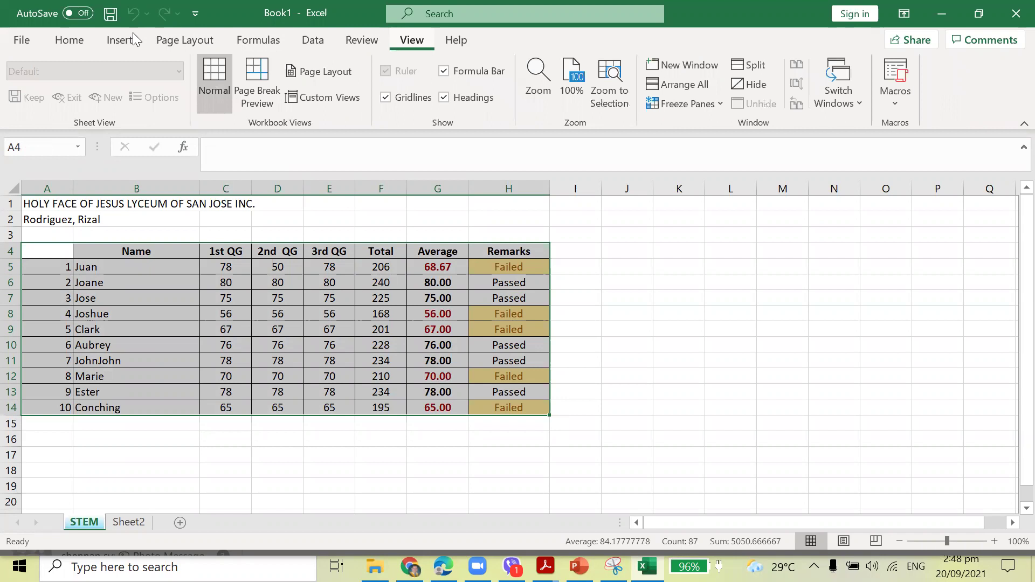
scroll(133, 33, up, 2)
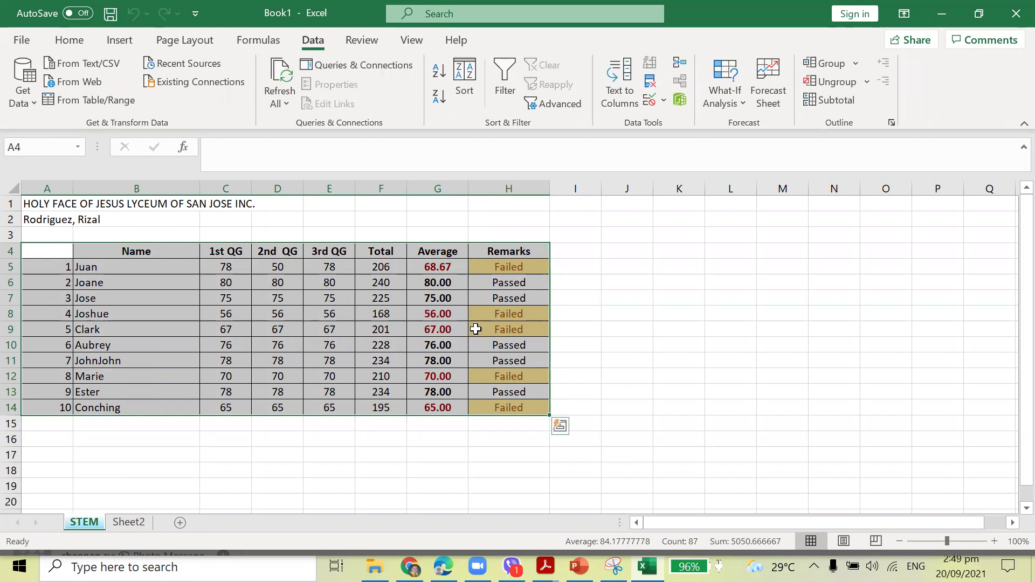
Apply data bars and arrow icon sets to A4:H14 via Quick Analysis, then select H17.
click(560, 427)
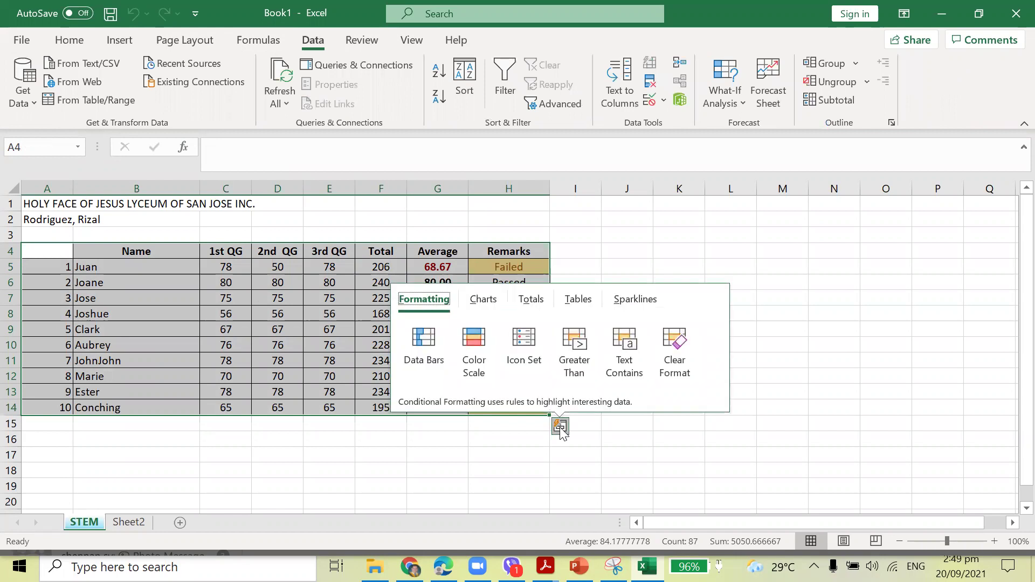
click(425, 345)
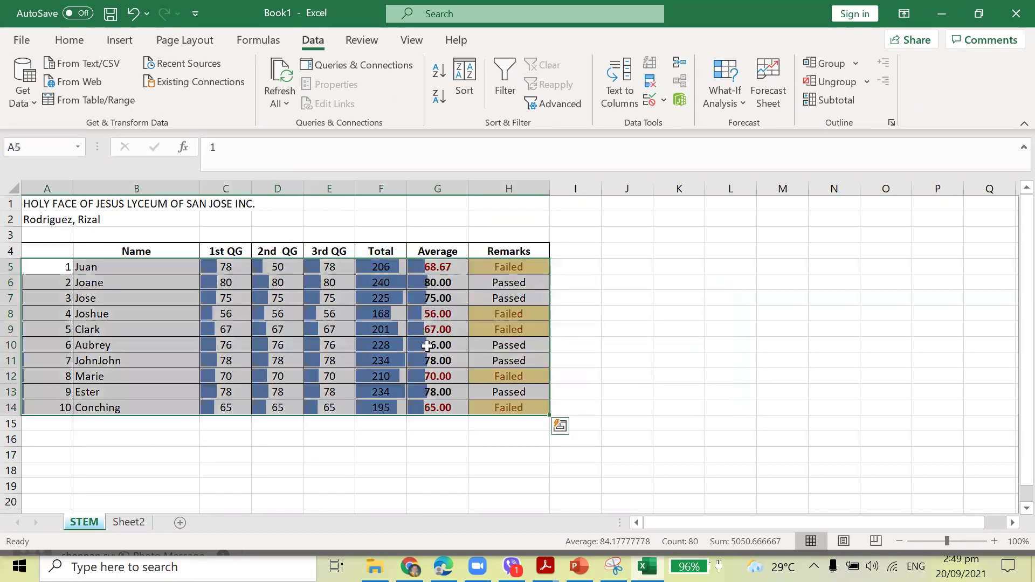
click(560, 427)
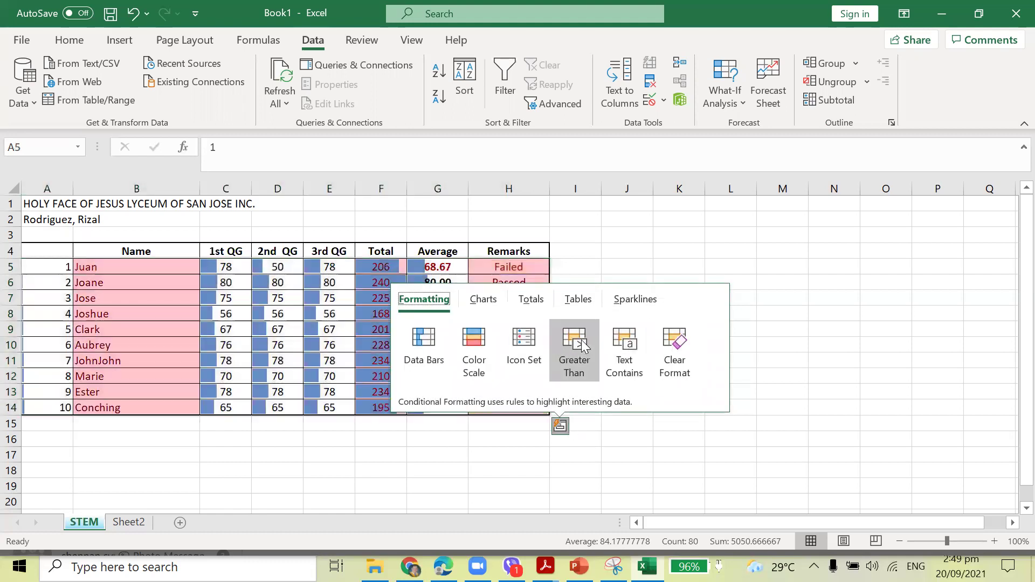
click(534, 338)
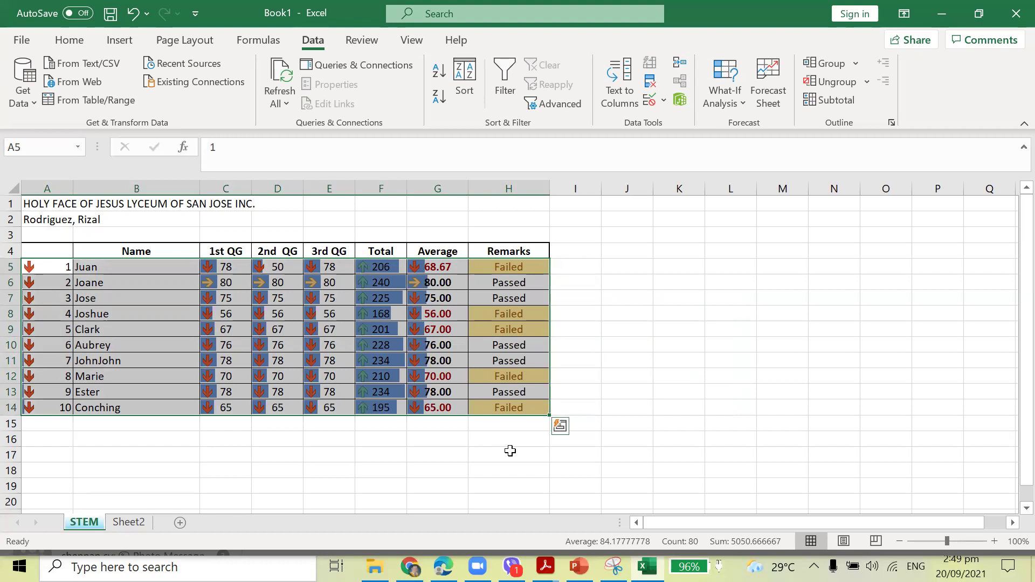
click(480, 462)
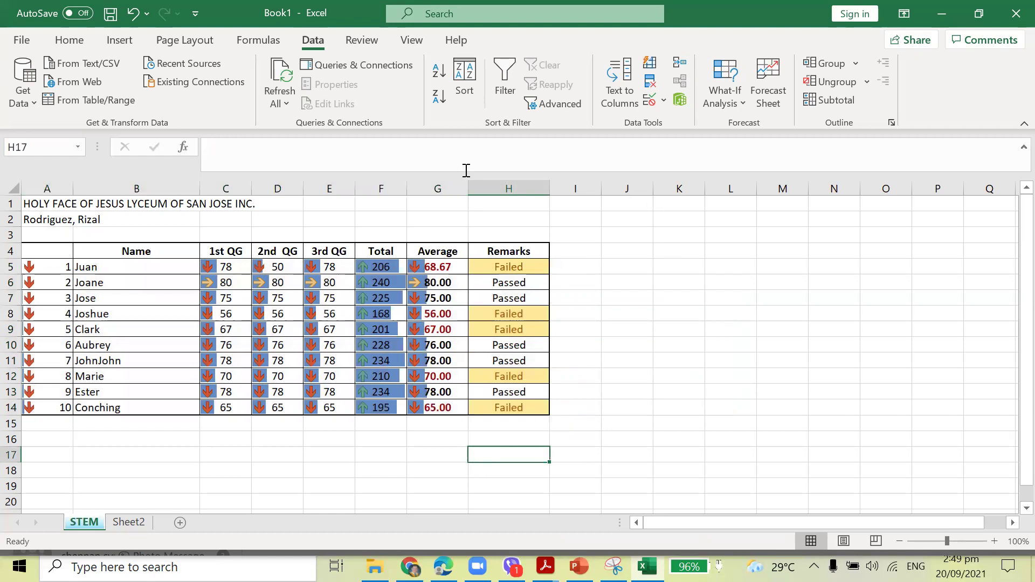
key(alt+w)
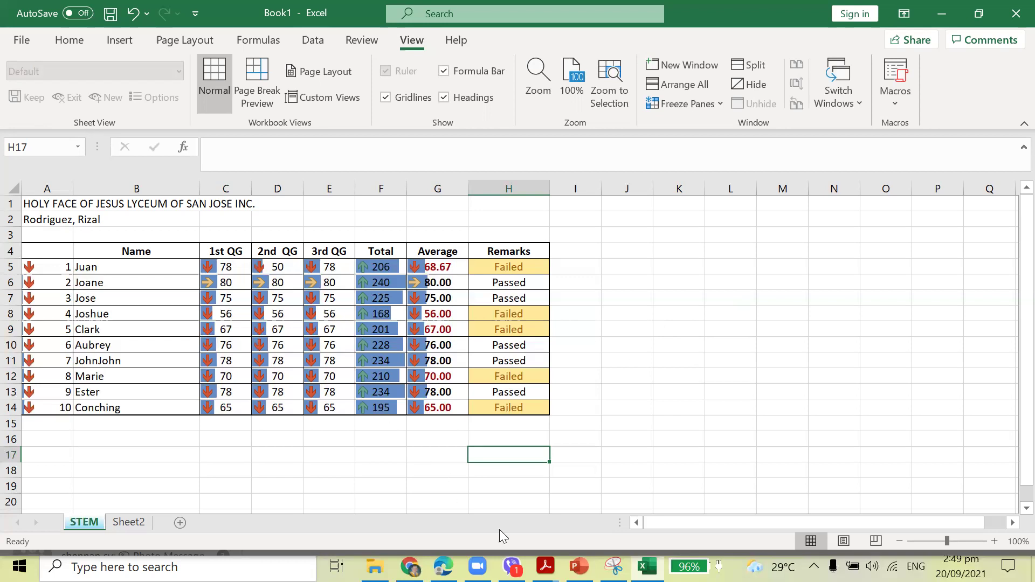
Start a Save As to Documents and enter open and modify passwords in General Options.
click(21, 40)
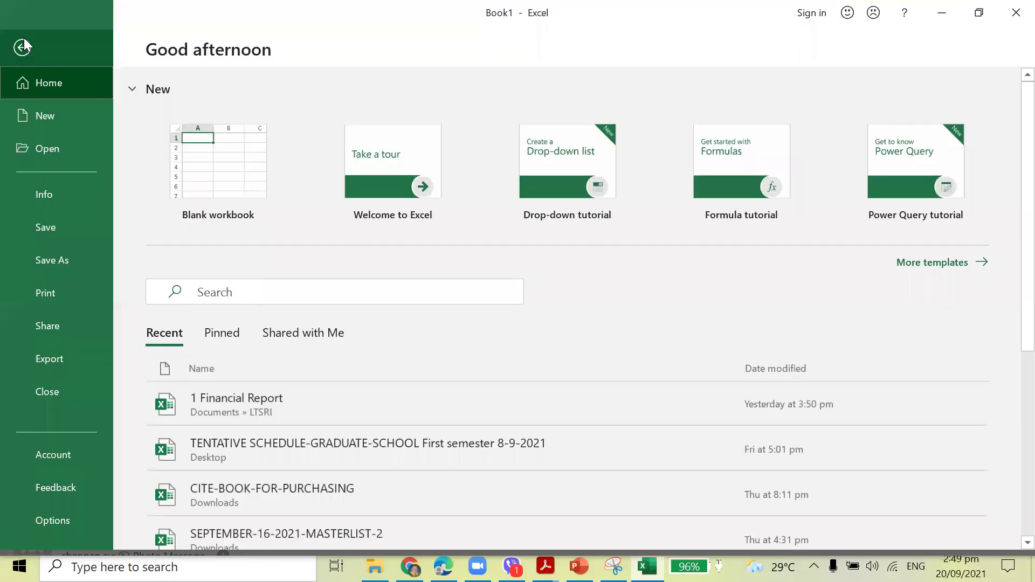
click(79, 258)
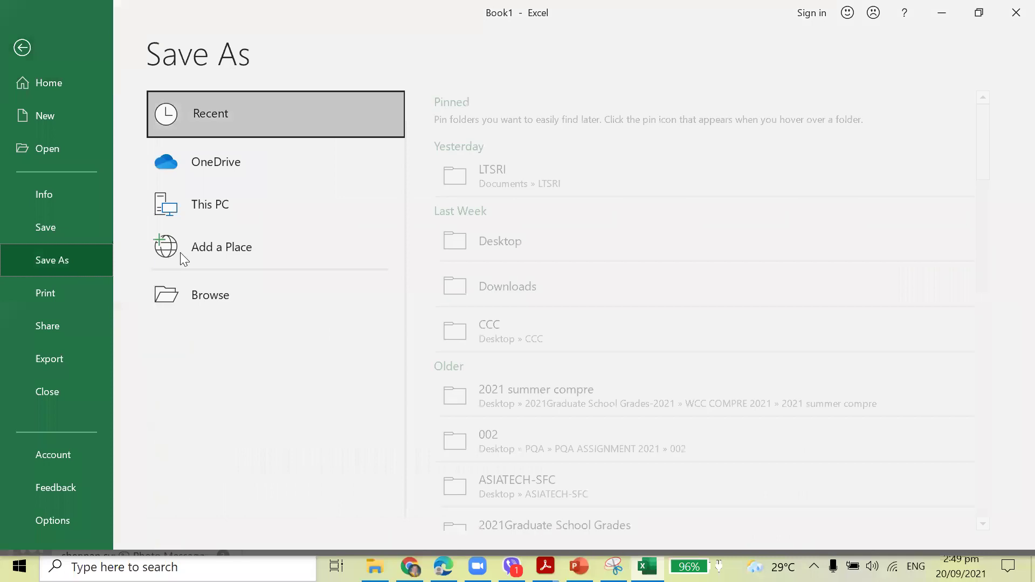
click(234, 298)
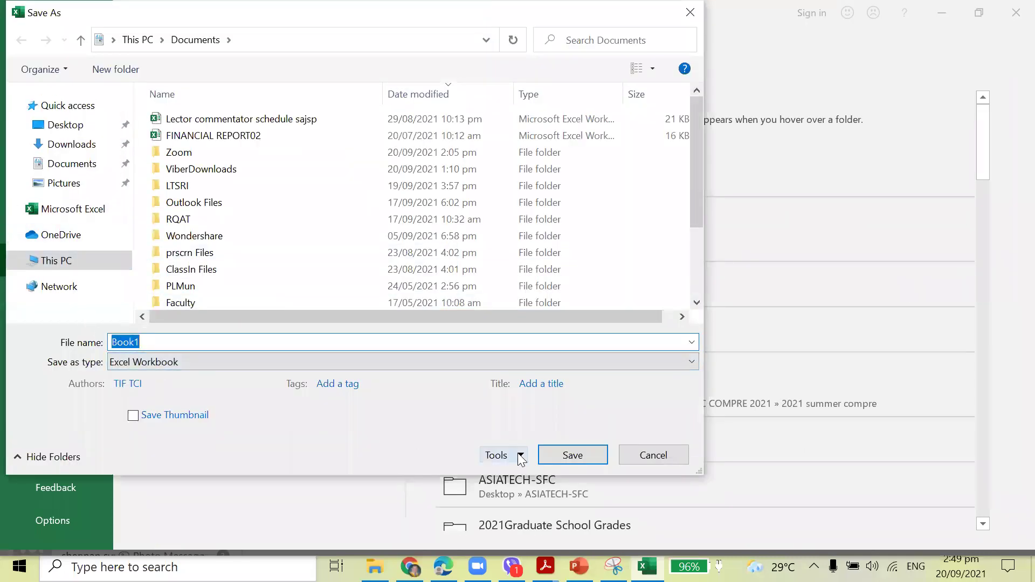
click(523, 456)
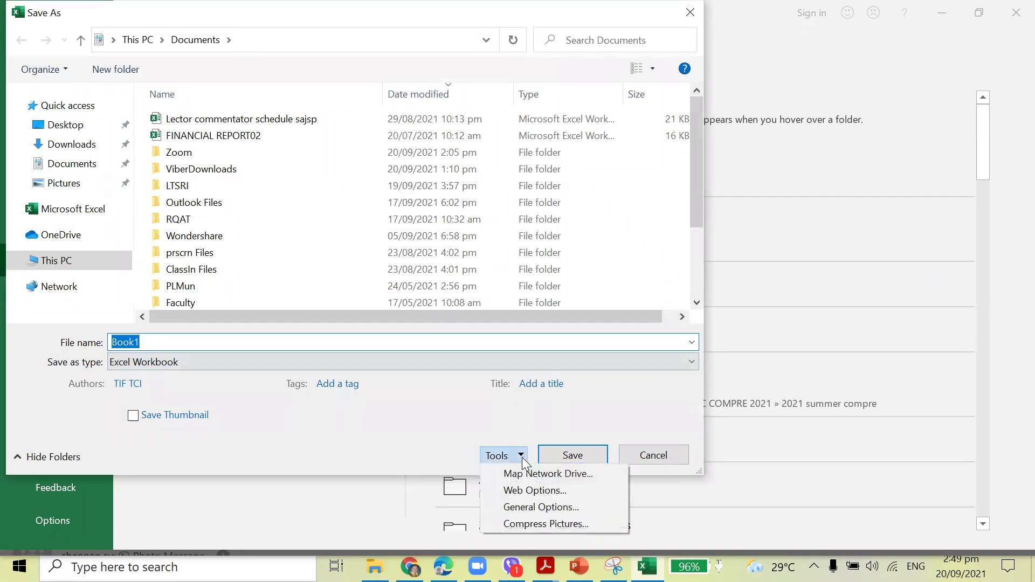
click(541, 504)
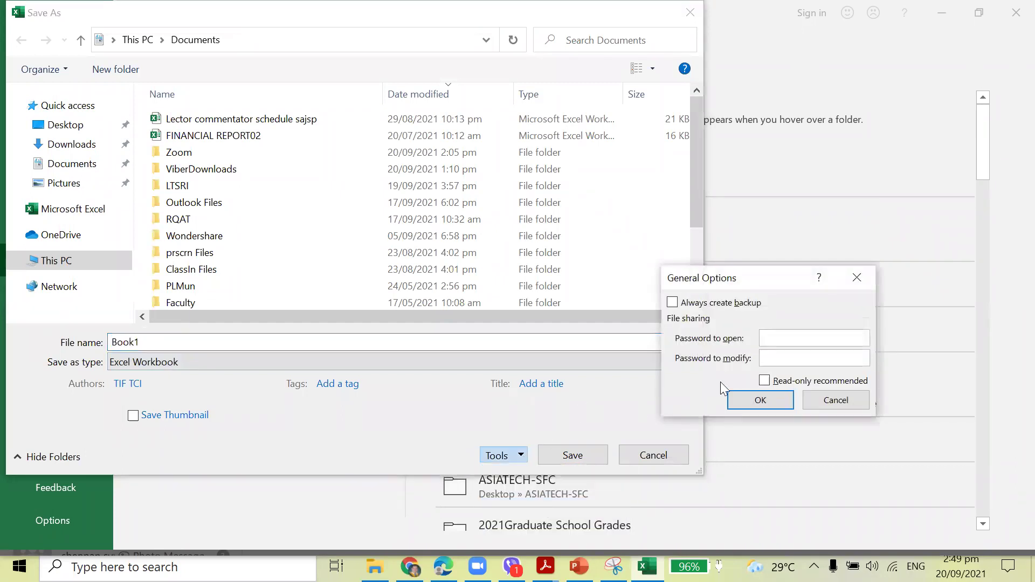
text(1)
click(766, 402)
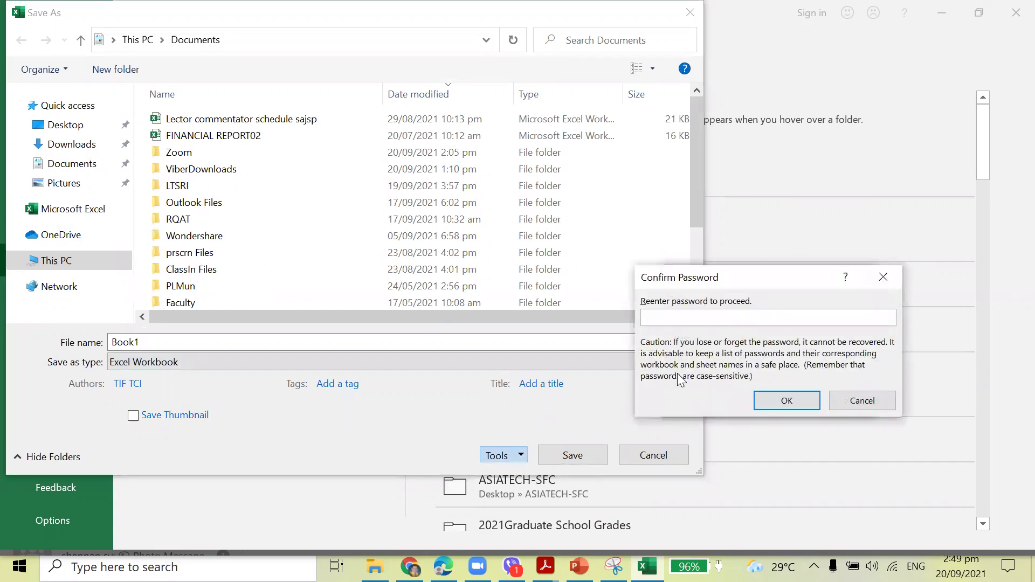
Confirm both passwords and save the workbook as 'stem act 1'.
text(1)
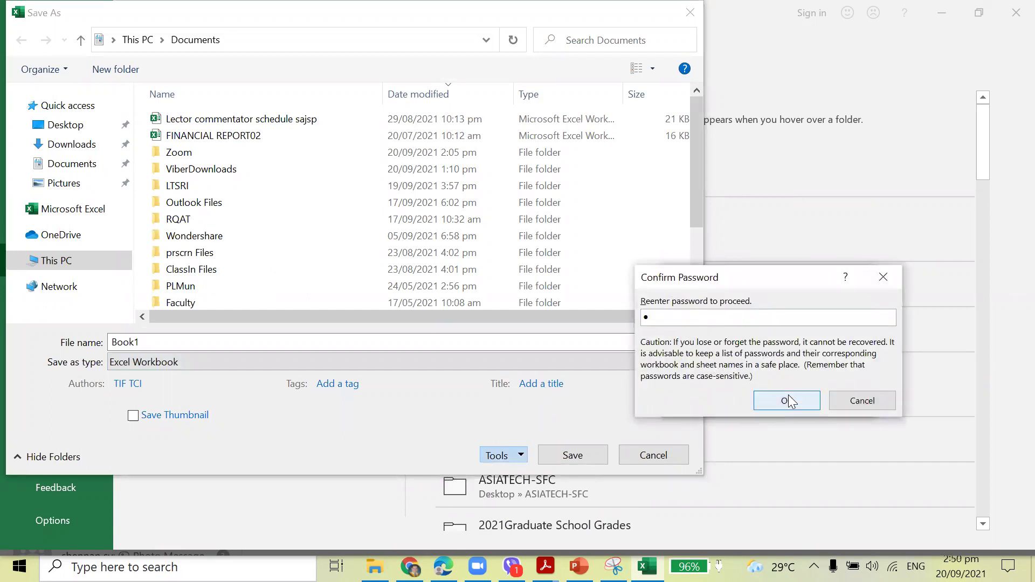
click(786, 400)
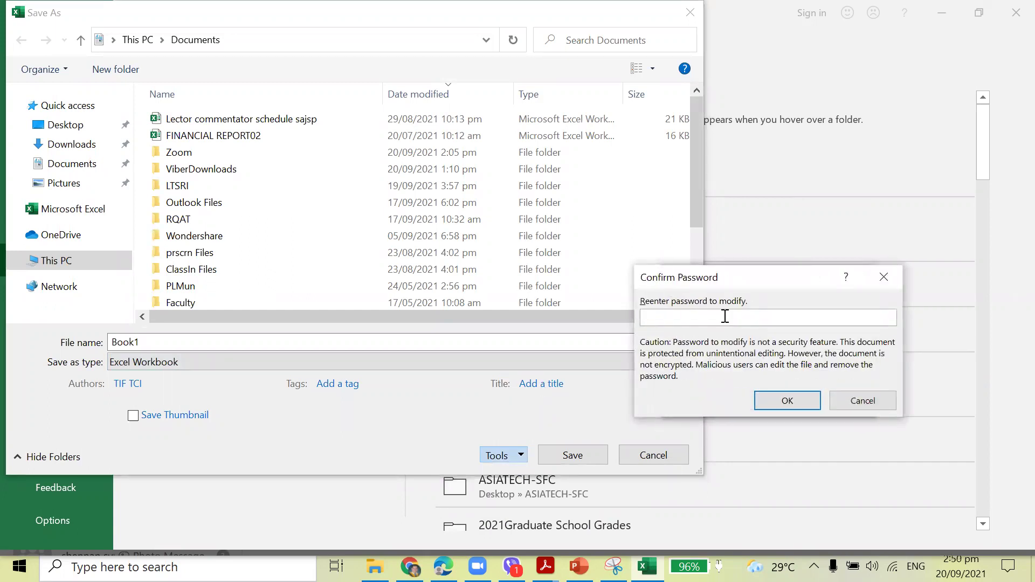
click(779, 397)
text(stem act 1)
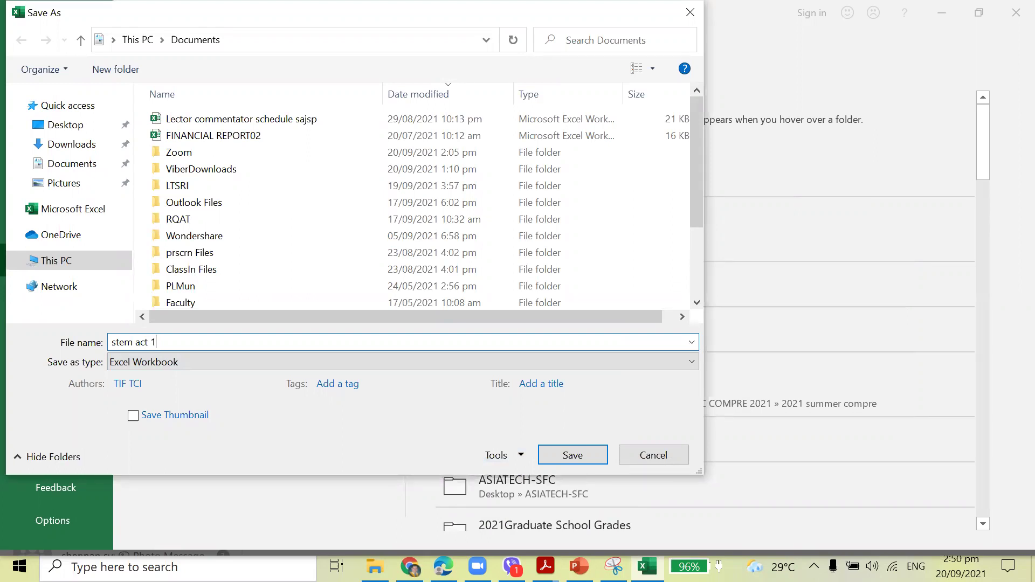
click(585, 456)
click(667, 390)
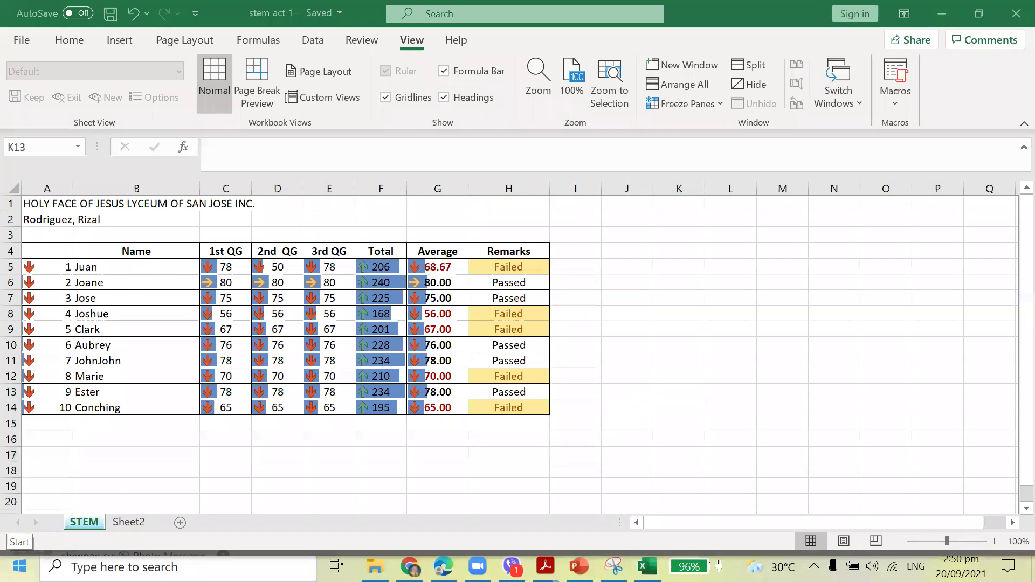
Launch PowerPoint from the Start menu's app list under P.
click(21, 565)
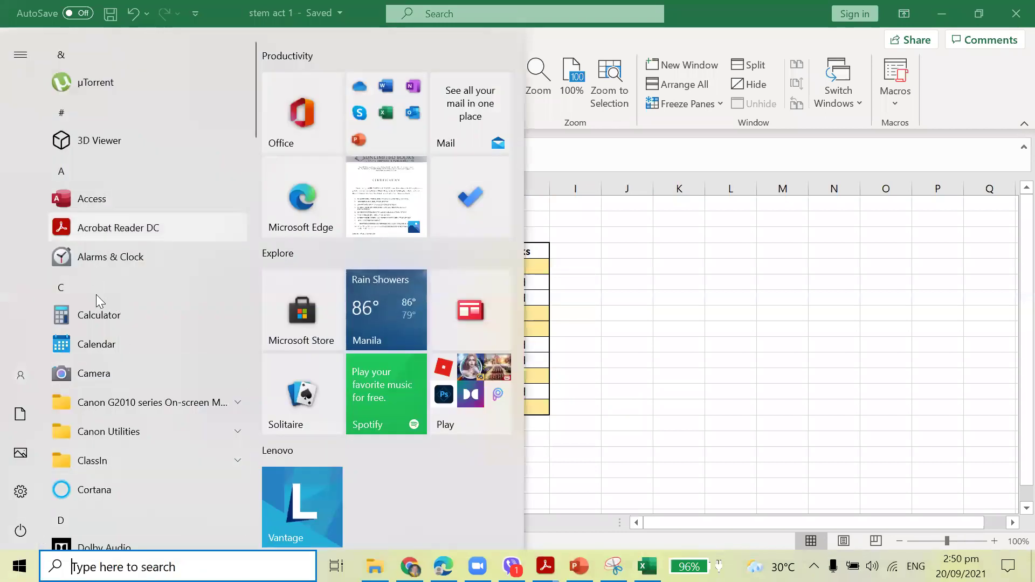
scroll(115, 358, down, 6)
scroll(115, 365, down, 10)
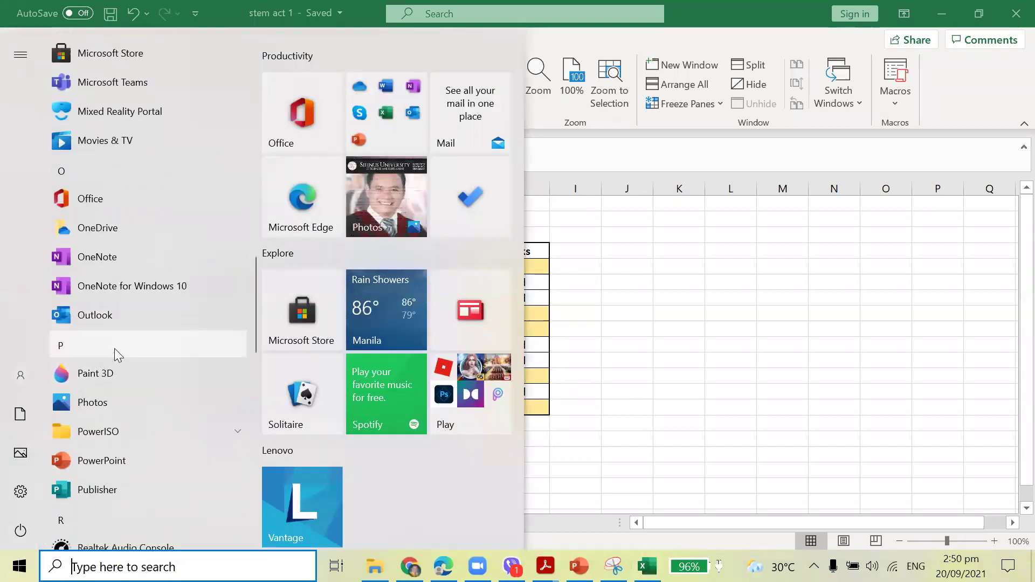
click(110, 383)
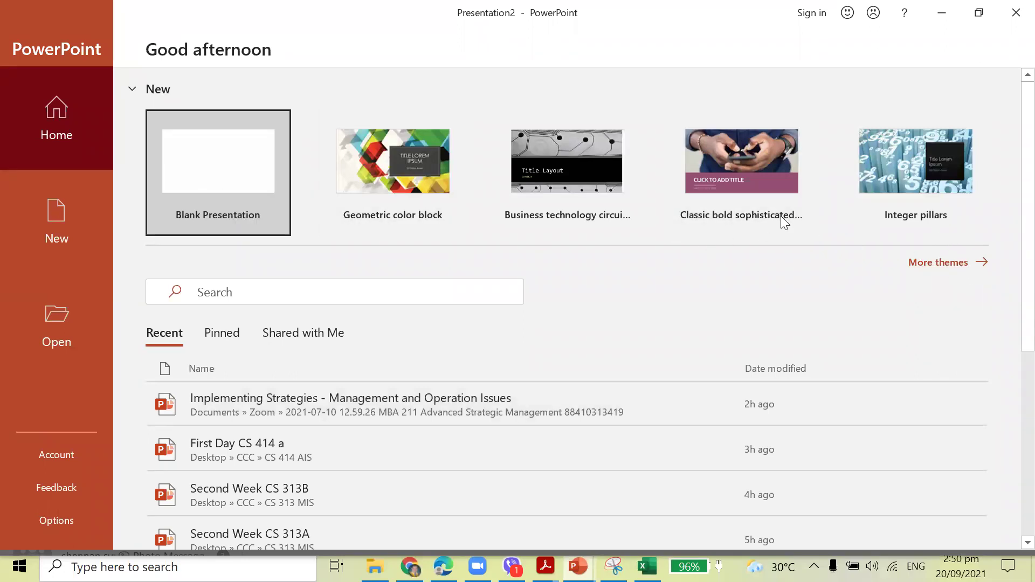
Show more themes and preview the Themes and Charts template categories.
click(927, 263)
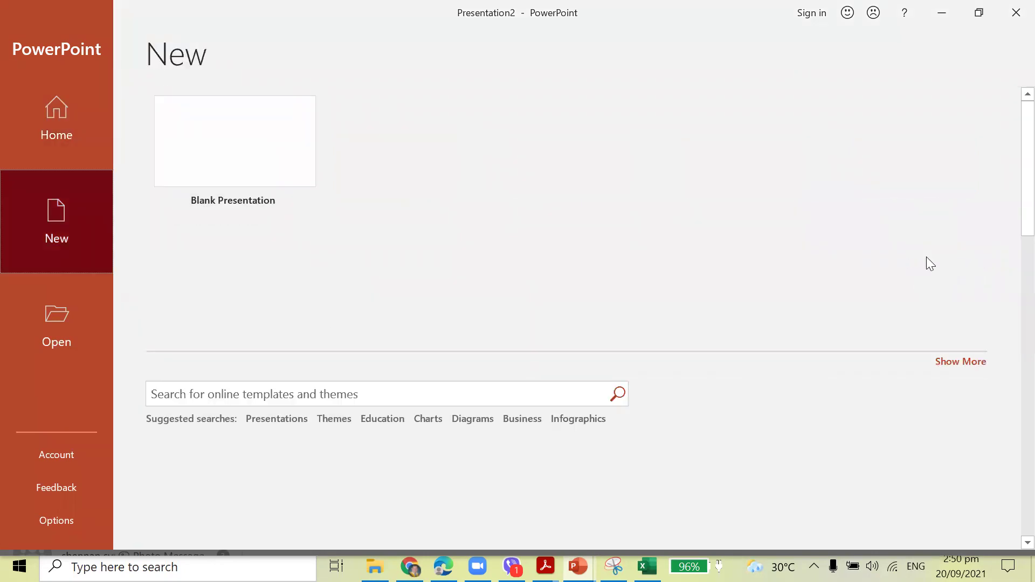
scroll(644, 322, down, 2)
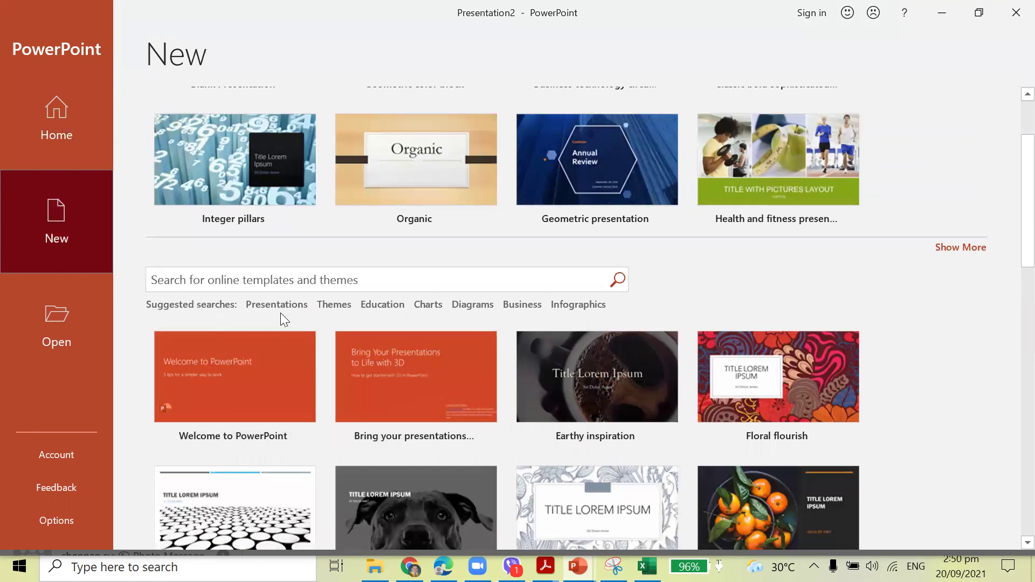
click(338, 304)
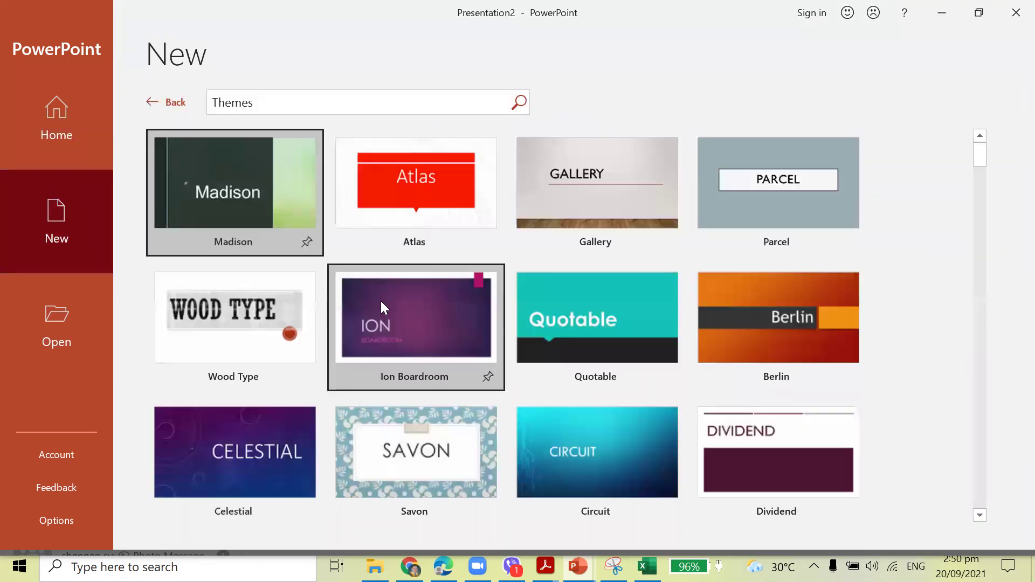
click(157, 107)
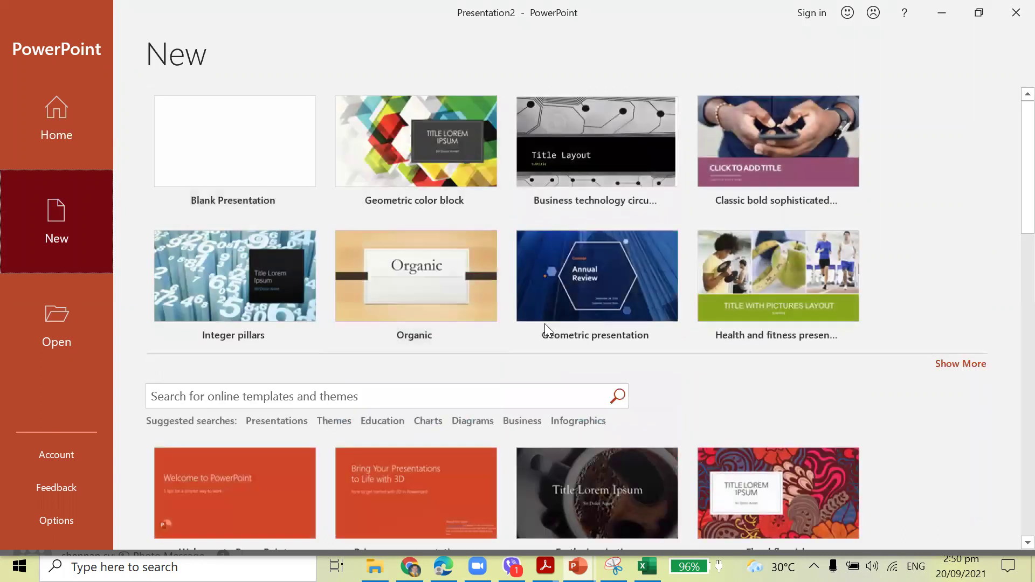
click(430, 420)
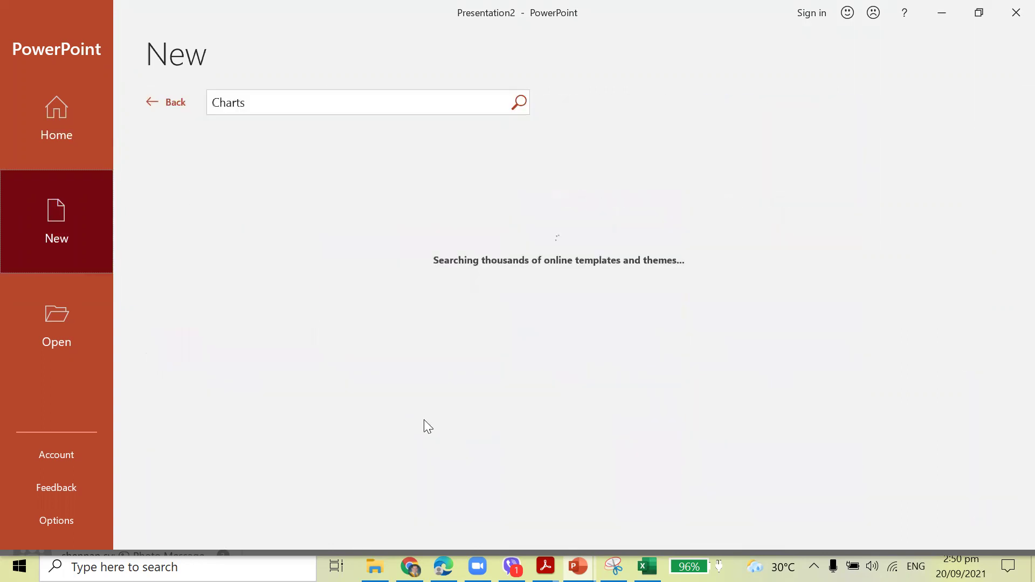
click(172, 108)
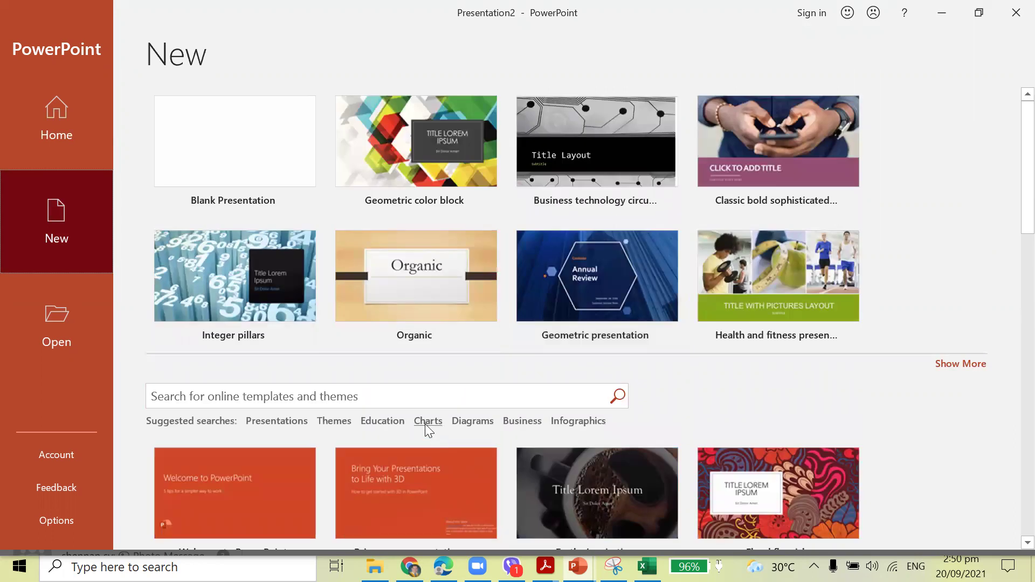
Preview Education, Business and Infographics templates, then create a Blank Presentation.
click(385, 421)
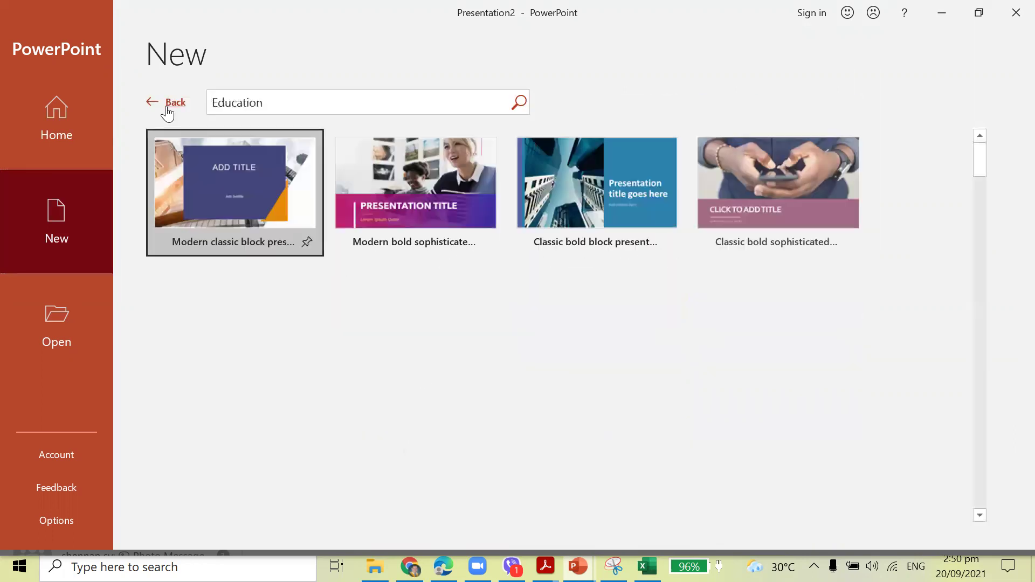
click(167, 106)
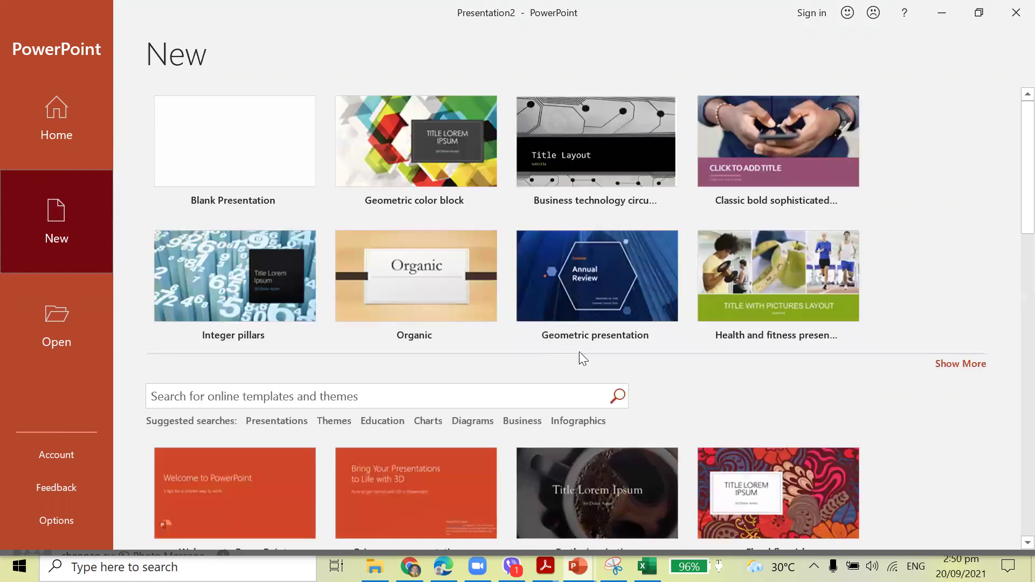
click(529, 423)
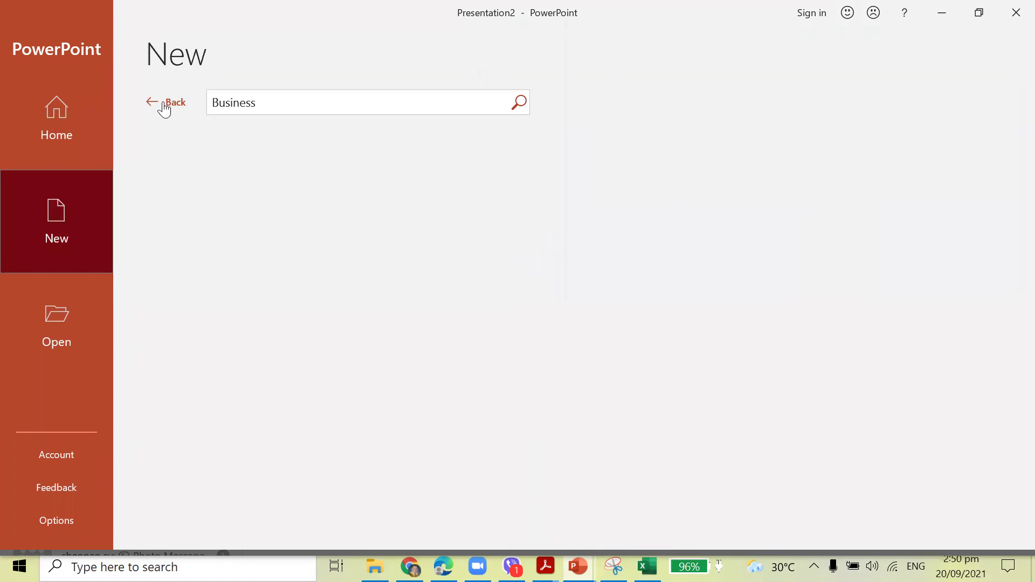
click(164, 103)
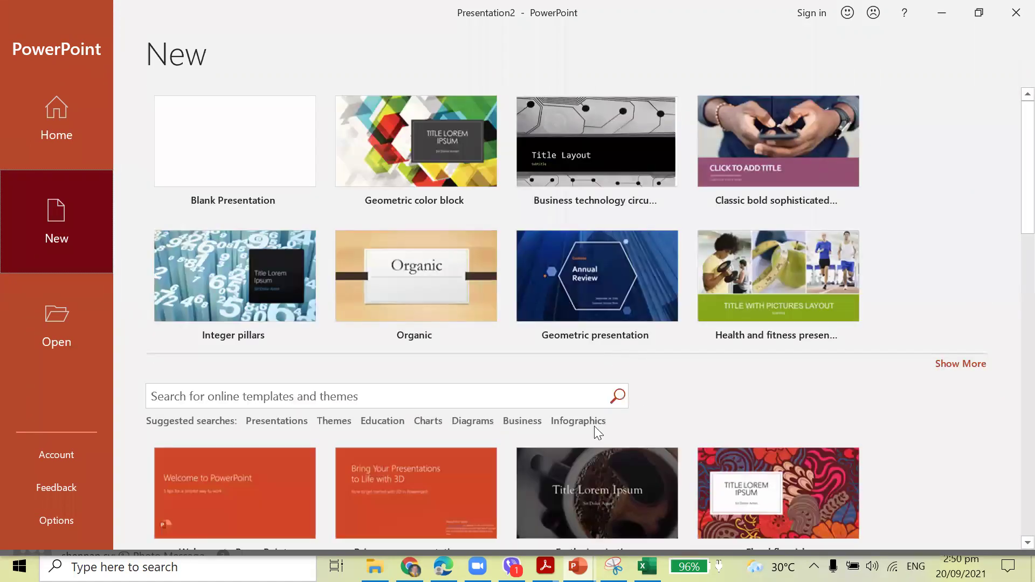
click(591, 422)
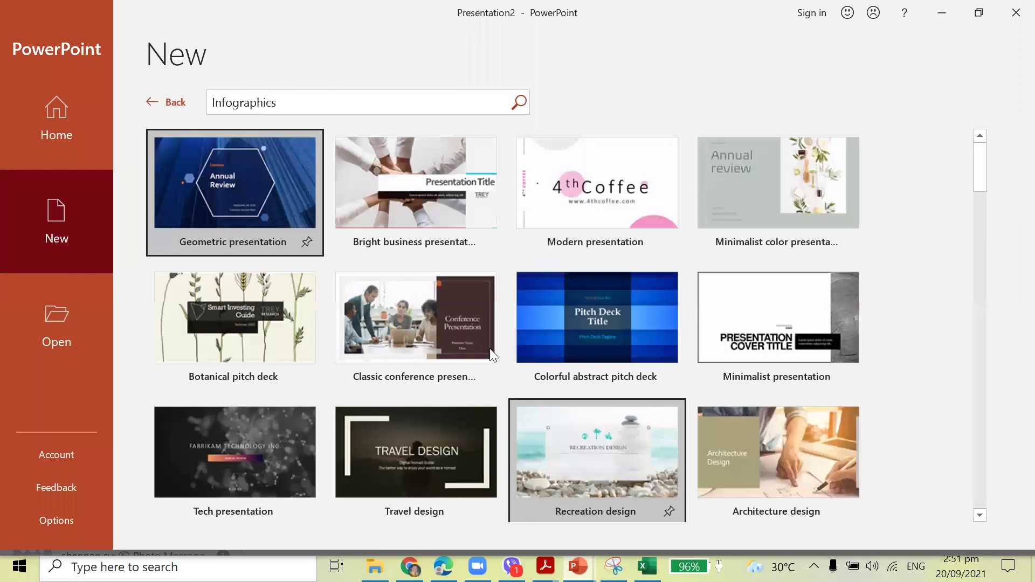
click(160, 109)
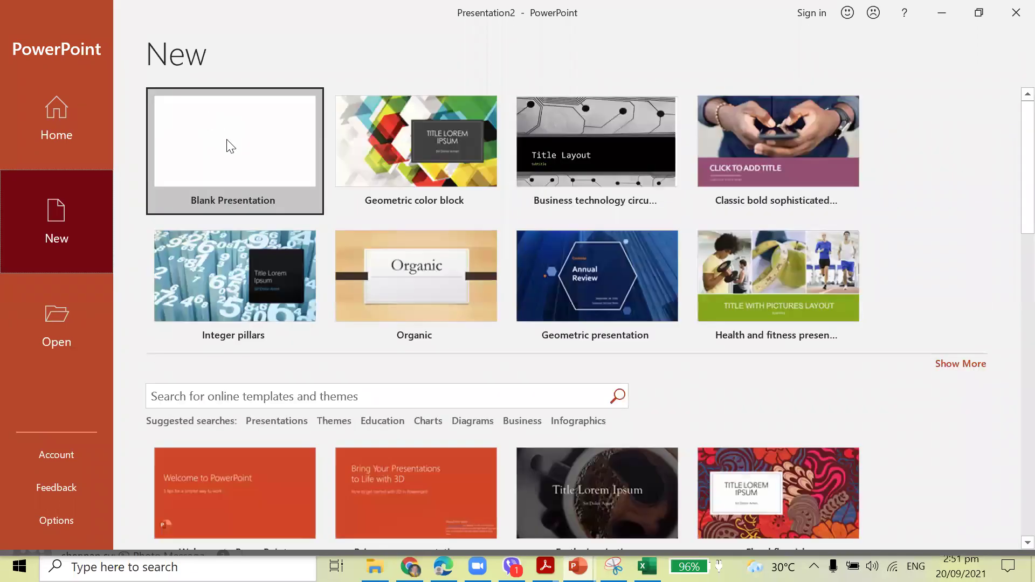
click(226, 146)
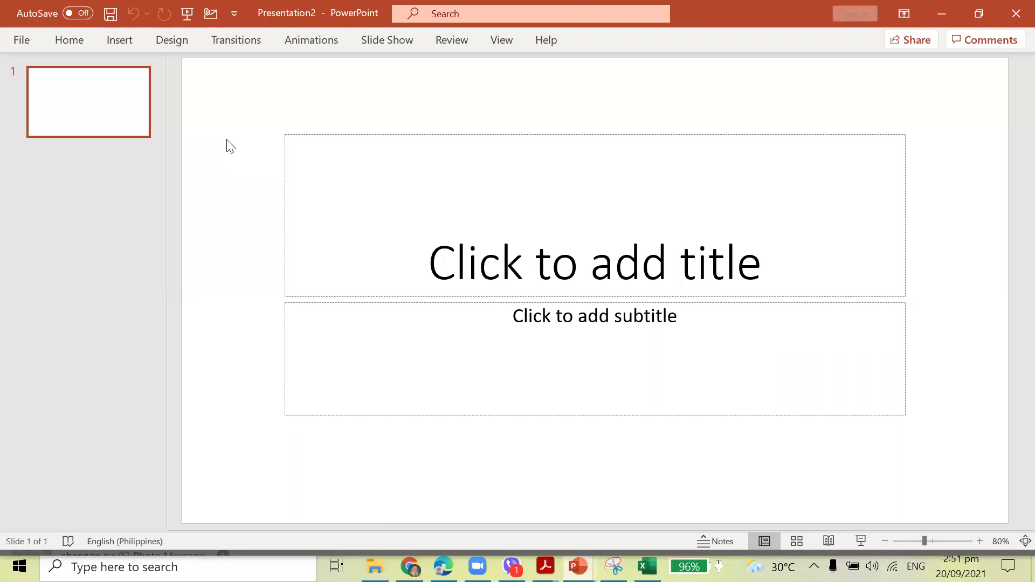
Type 'Holy' into the first slide's title placeholder.
click(643, 256)
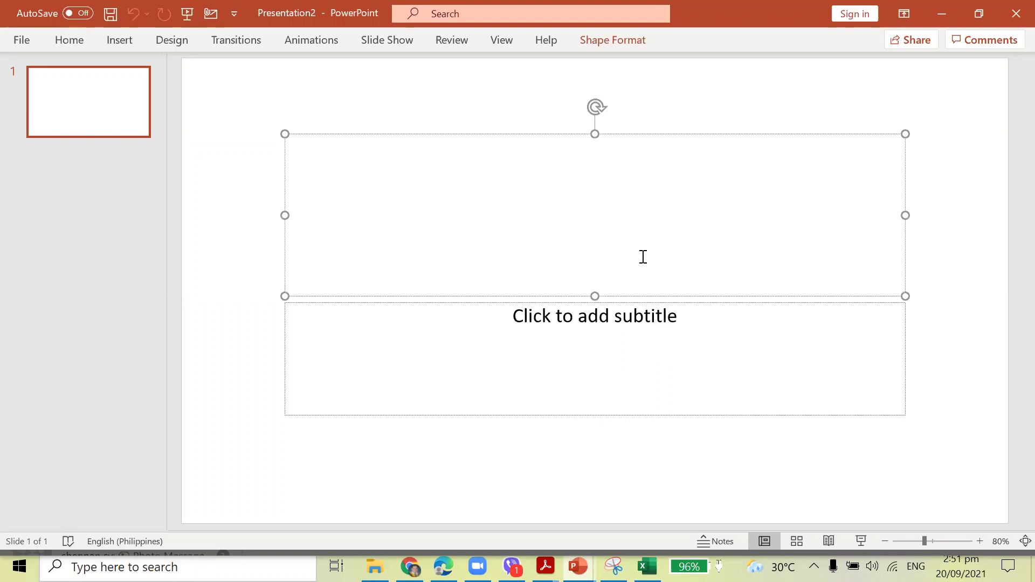
text(Holy)
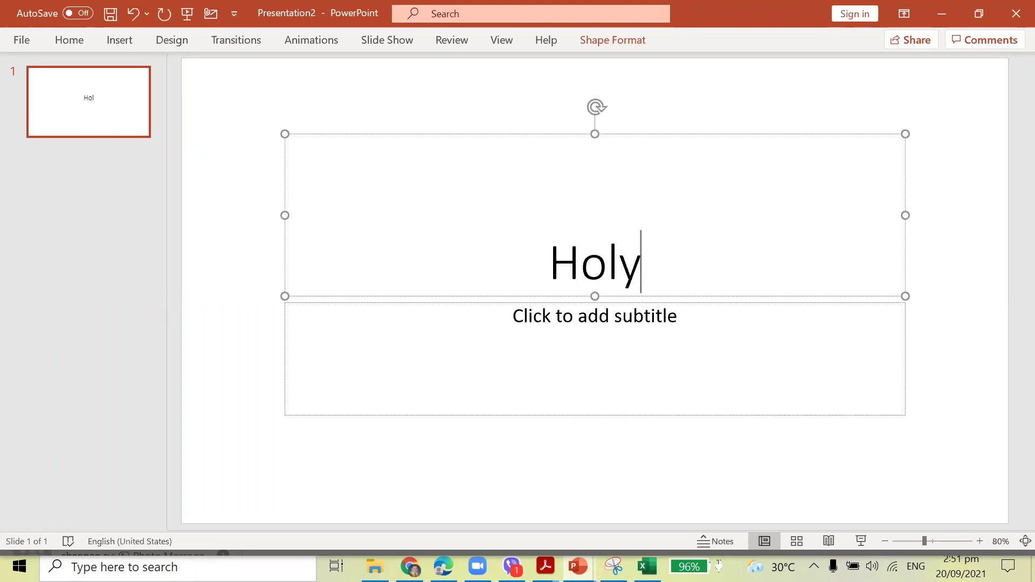
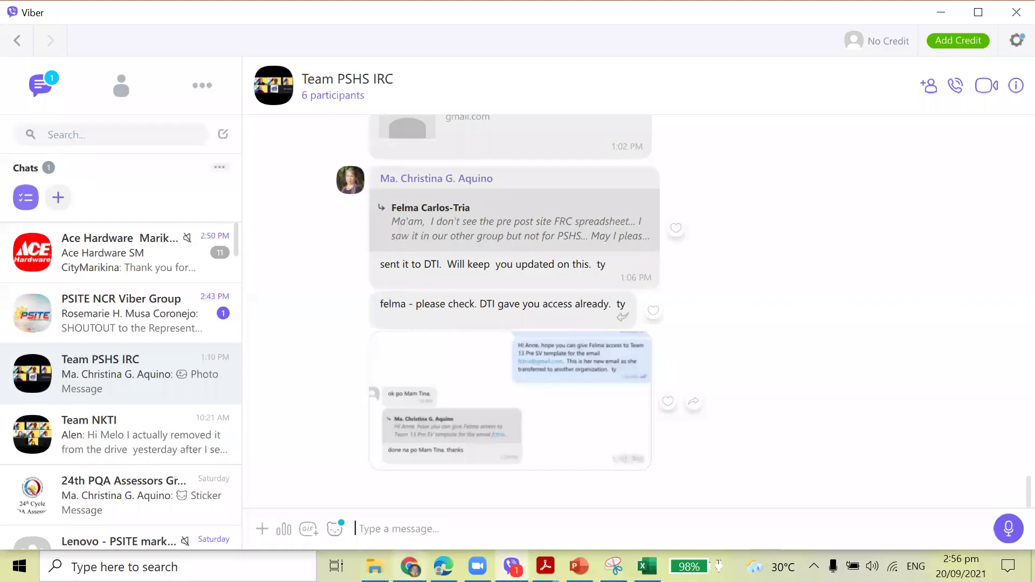
Close the QuillBot tab, open Gmail in a new browser tab, then close Viber.
click(408, 491)
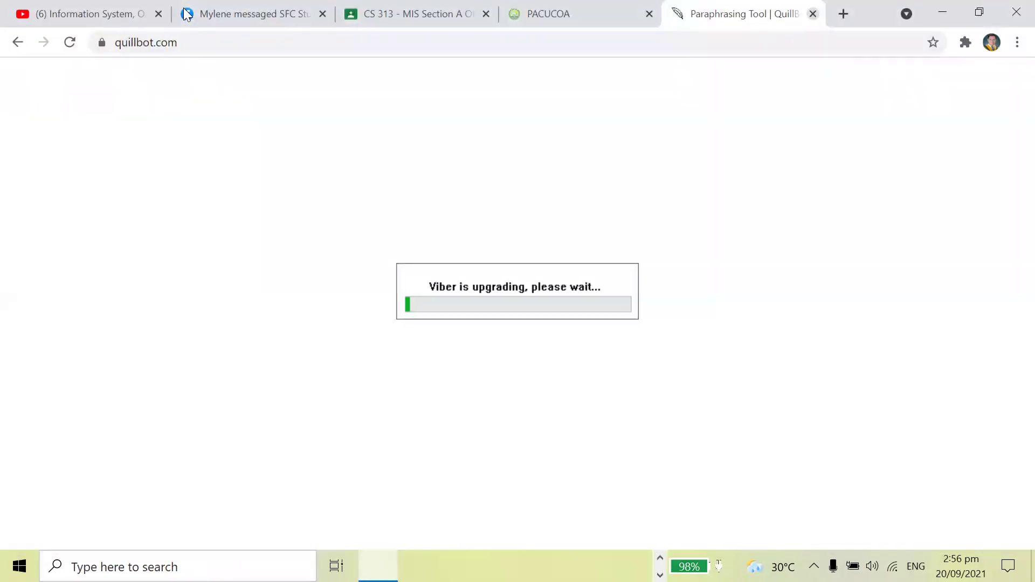
key(ctrl+w)
key(ctrl+t)
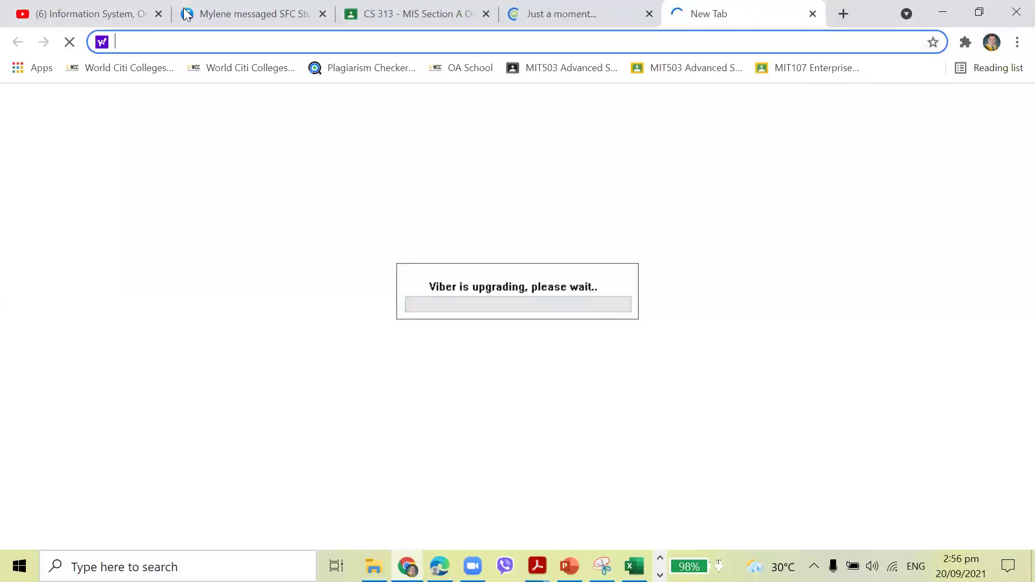
text(gma)
key(Return)
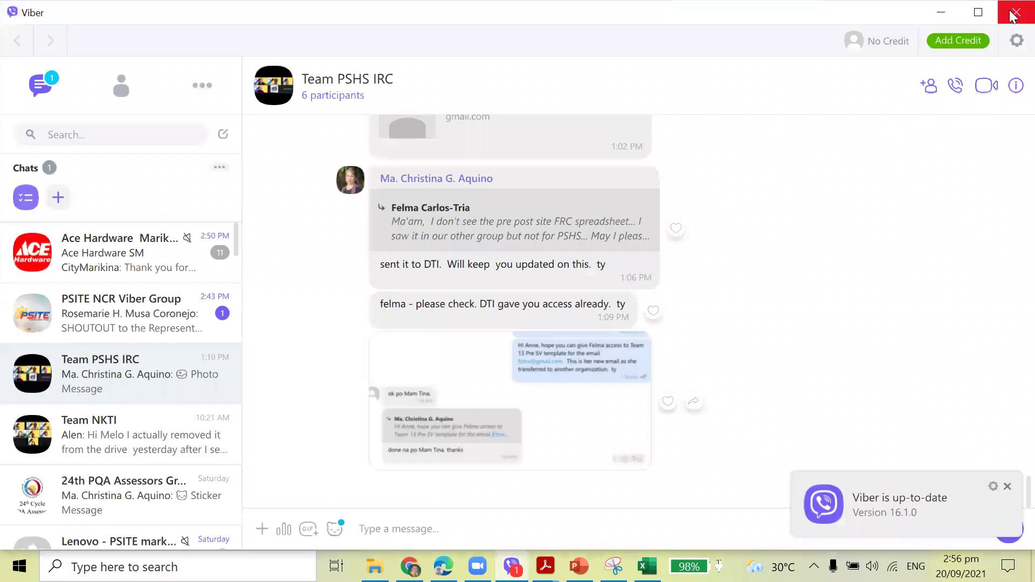
click(1014, 12)
Launch Google Drive from Gmail's Google apps grid.
click(968, 84)
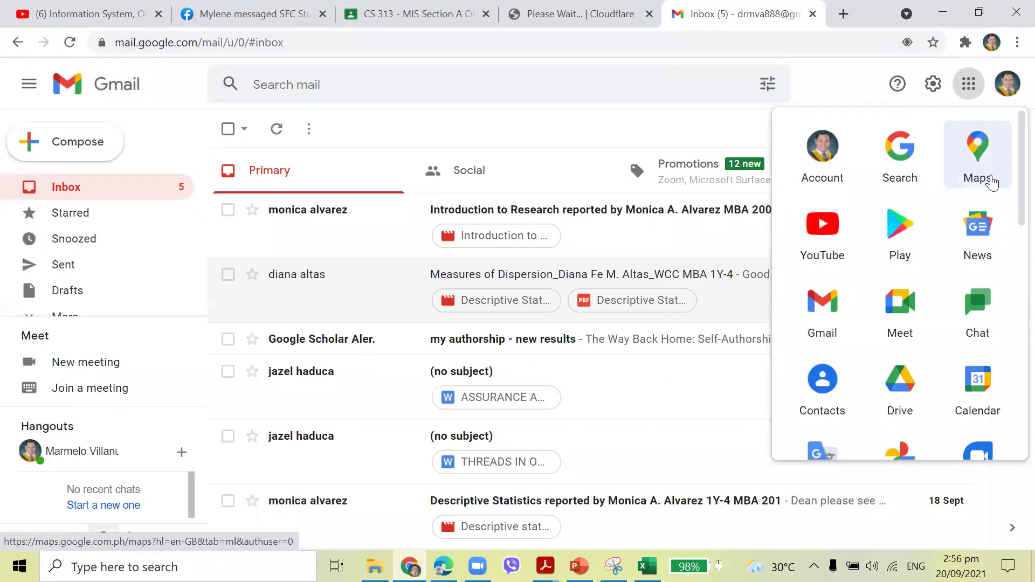
scroll(894, 219, down, 3)
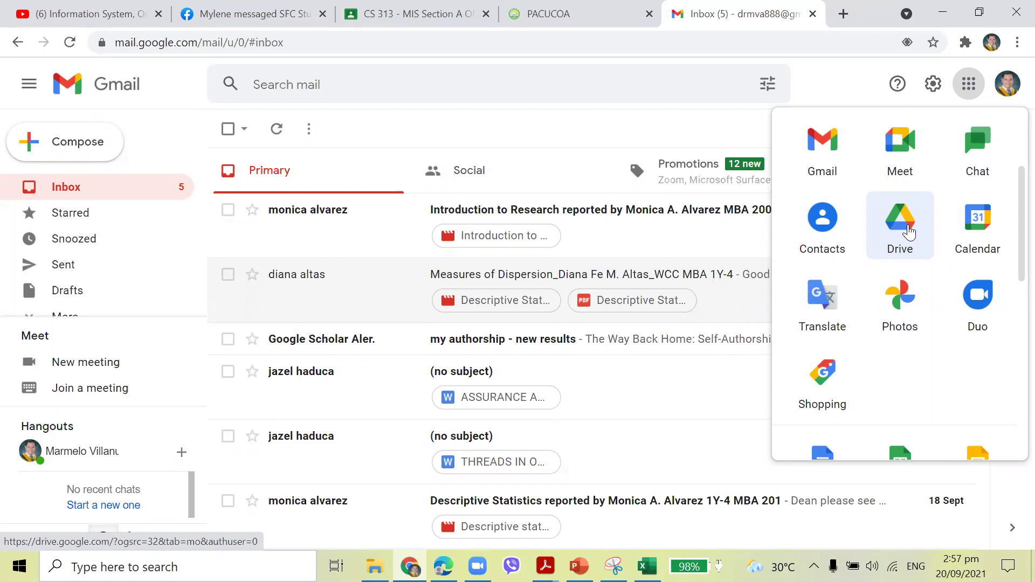
click(909, 232)
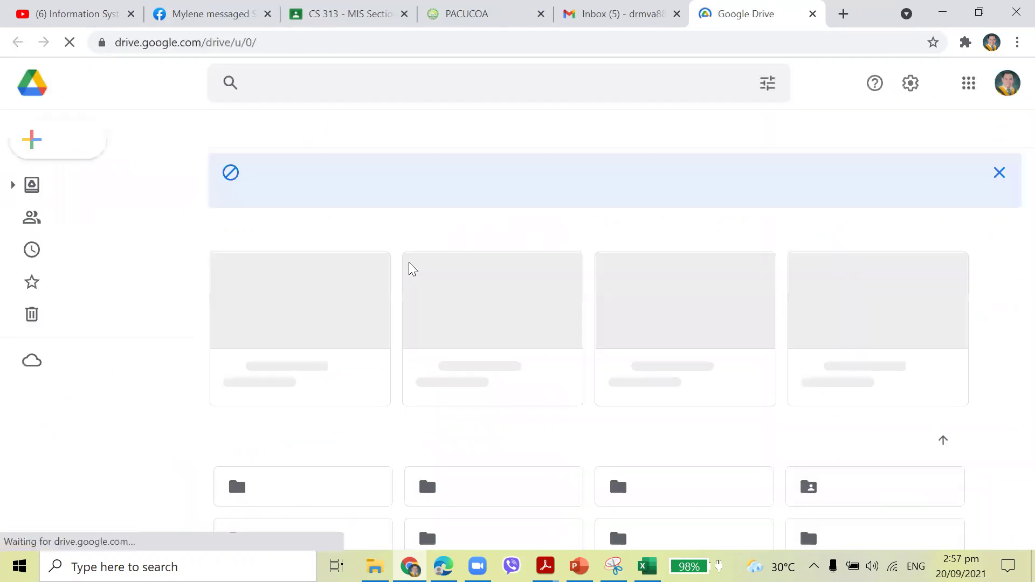
Open the ACCREDITATION folder and bring up its Share dialog.
scroll(635, 318, down, 3)
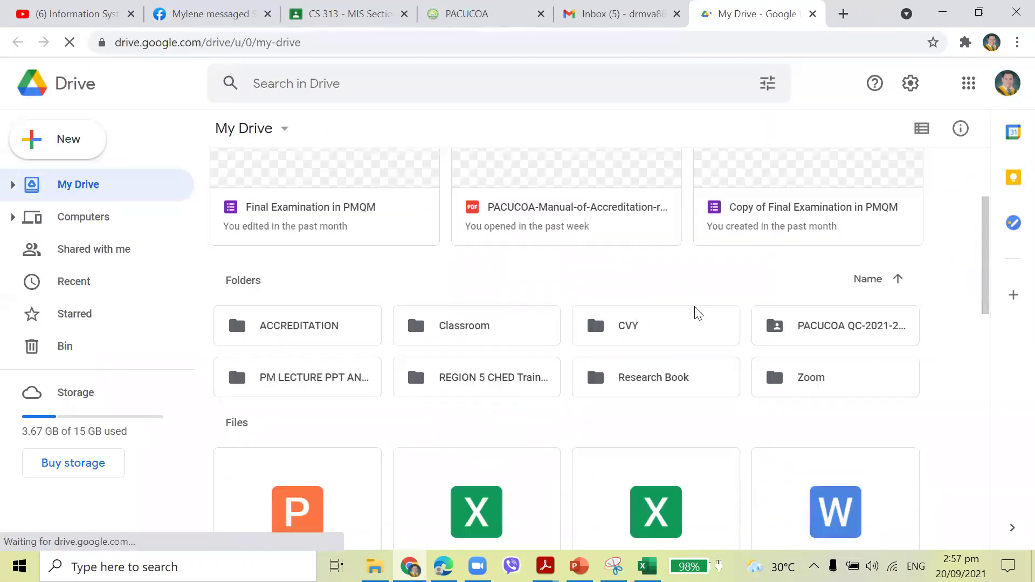
double_click(315, 333)
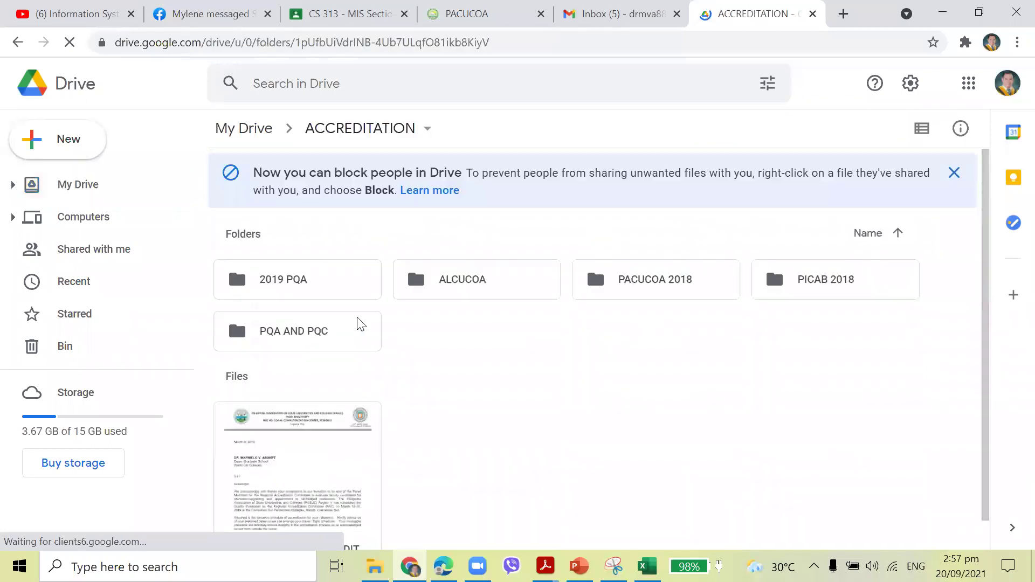
click(428, 135)
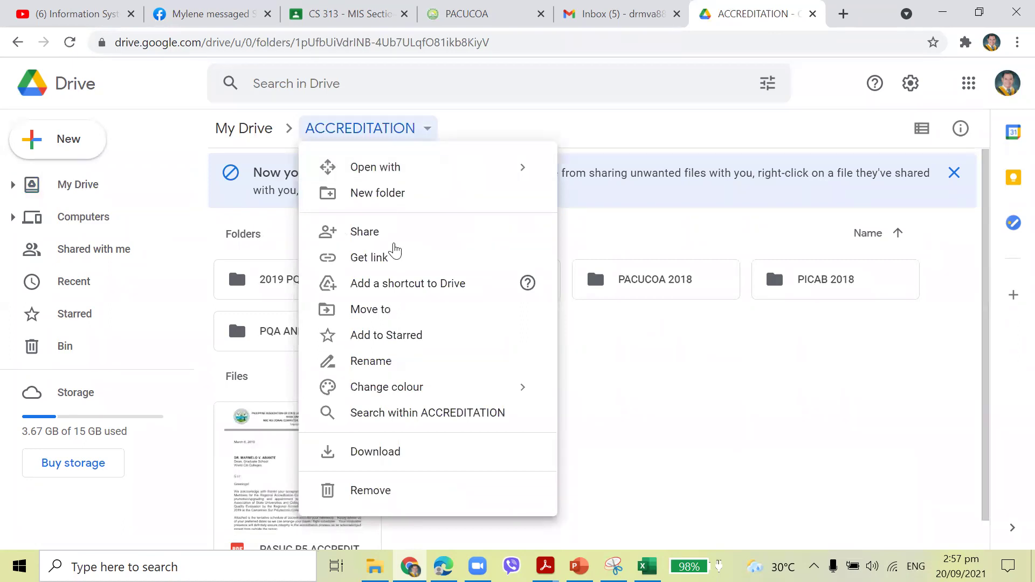
click(395, 244)
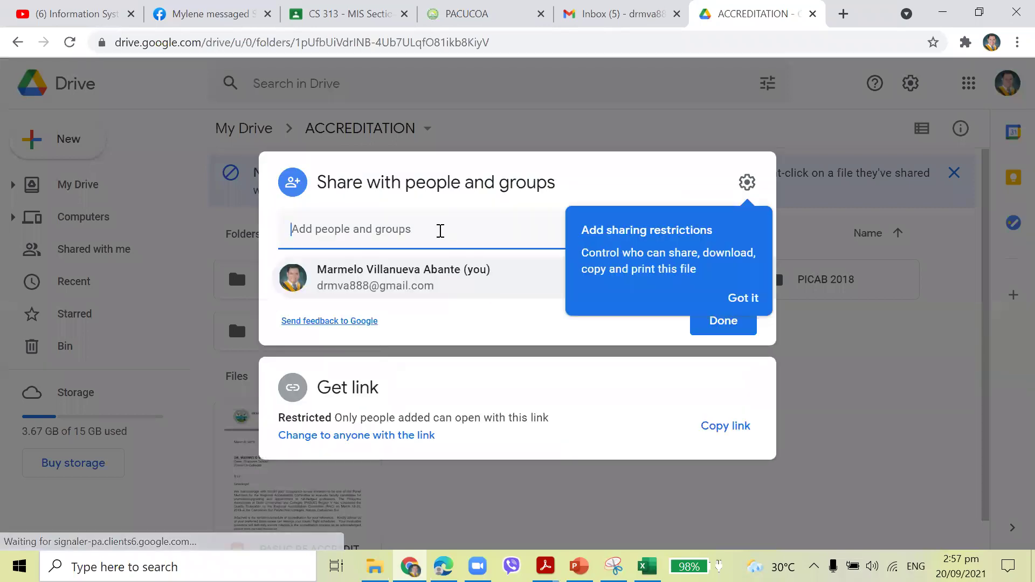
Add the recipient's e-mail address with Viewer access and send the invitation.
click(440, 231)
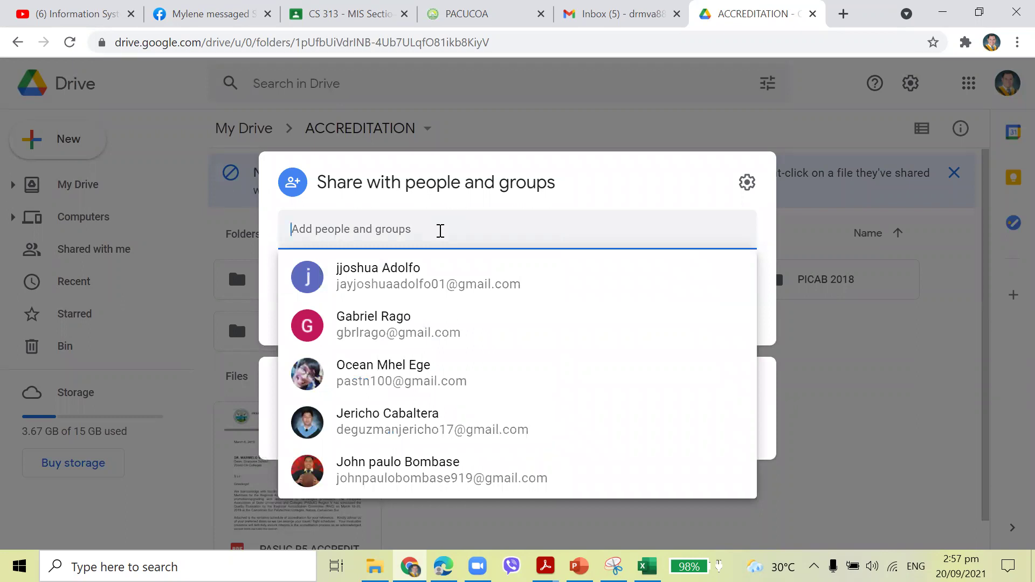
key(ctrl+a)
text(holy)
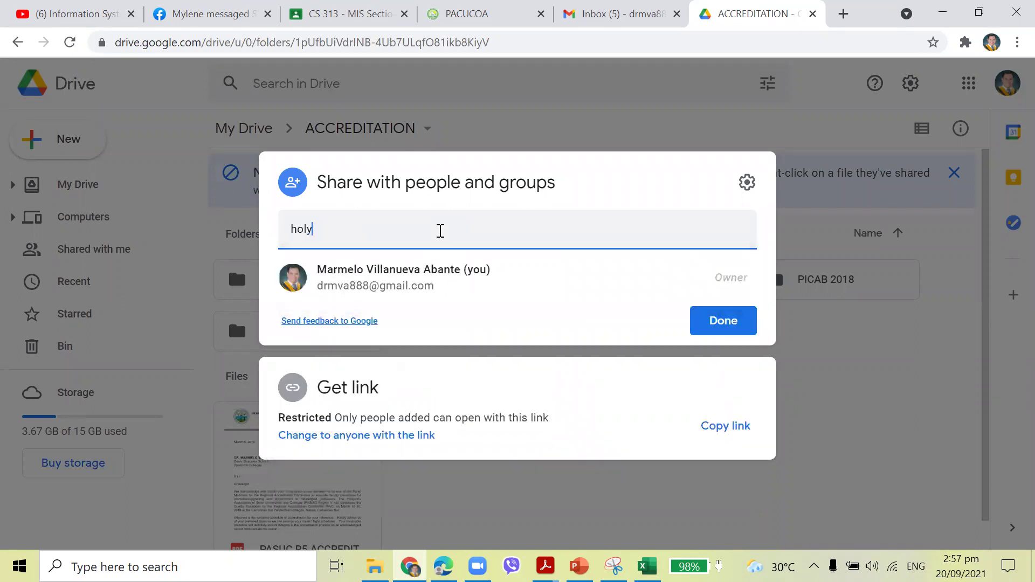
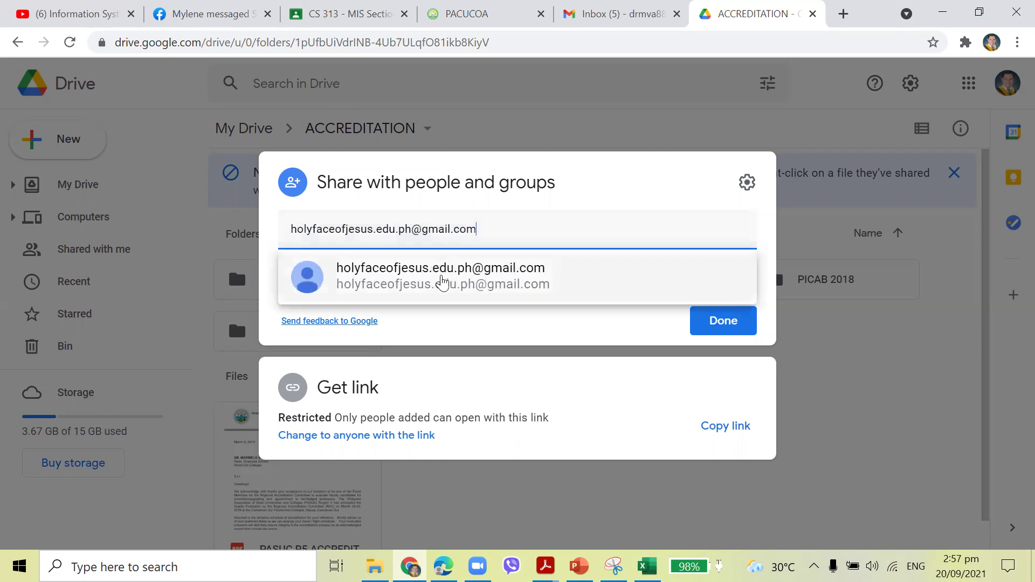
click(439, 275)
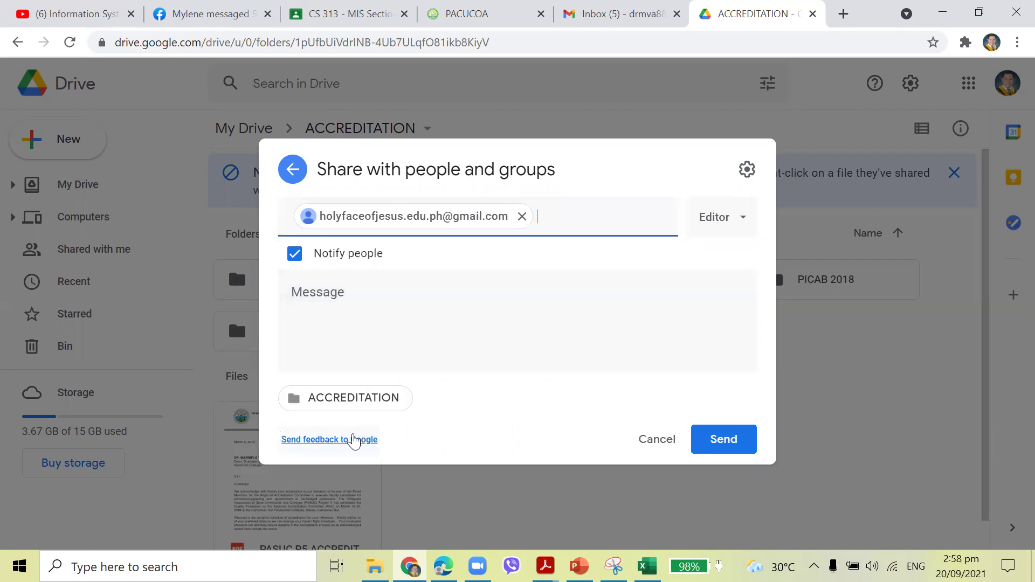
click(746, 224)
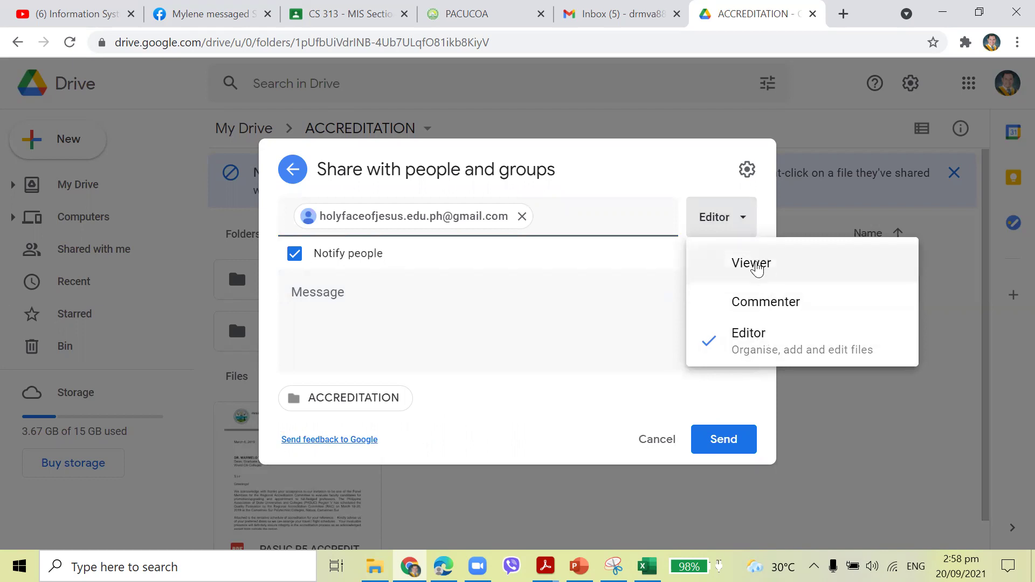
click(757, 267)
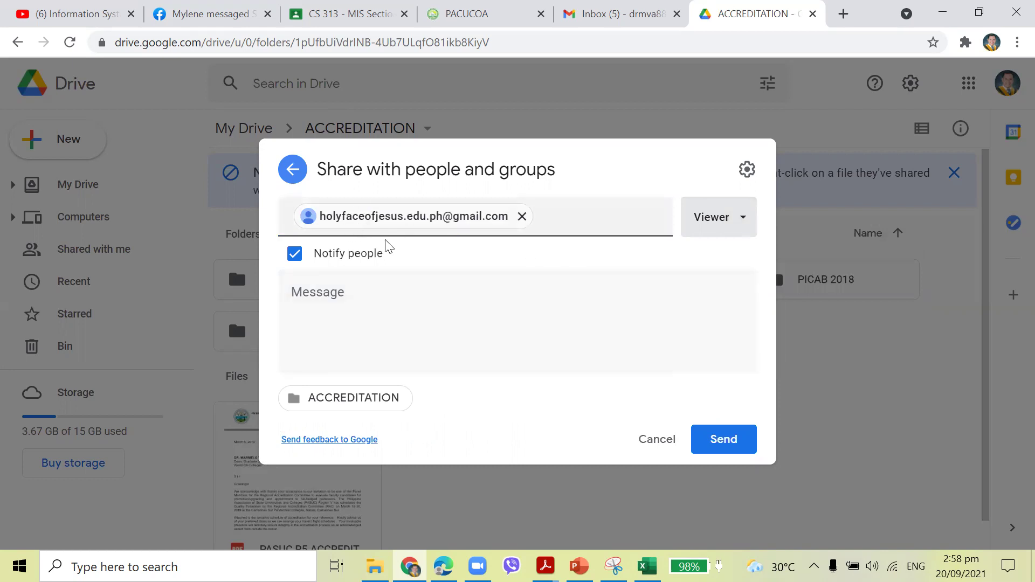
mouse_move(411, 228)
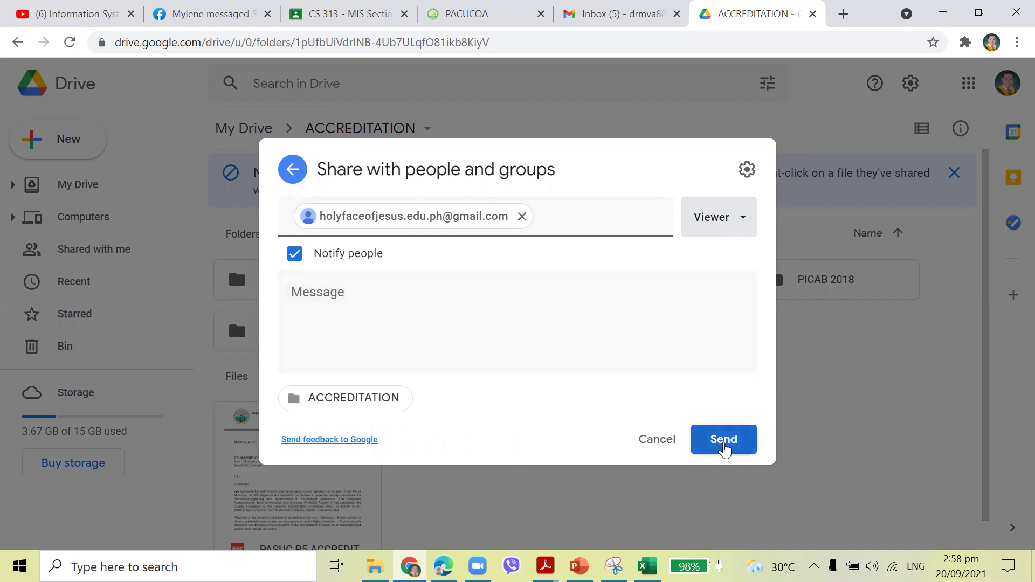
click(723, 446)
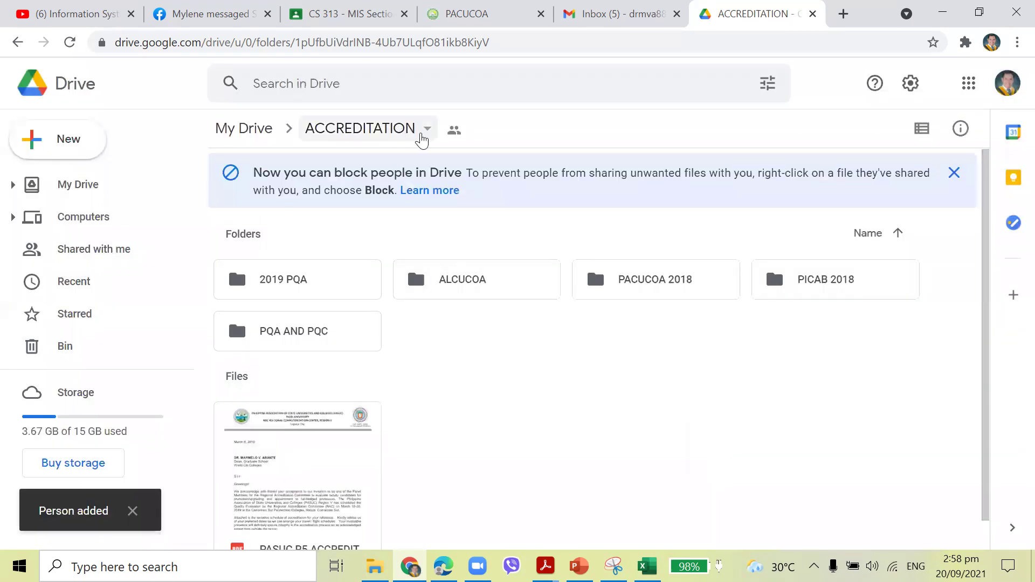
Copy the ACCREDITATION folder link and switch access from Restricted to Anyone with the link.
click(426, 129)
click(405, 258)
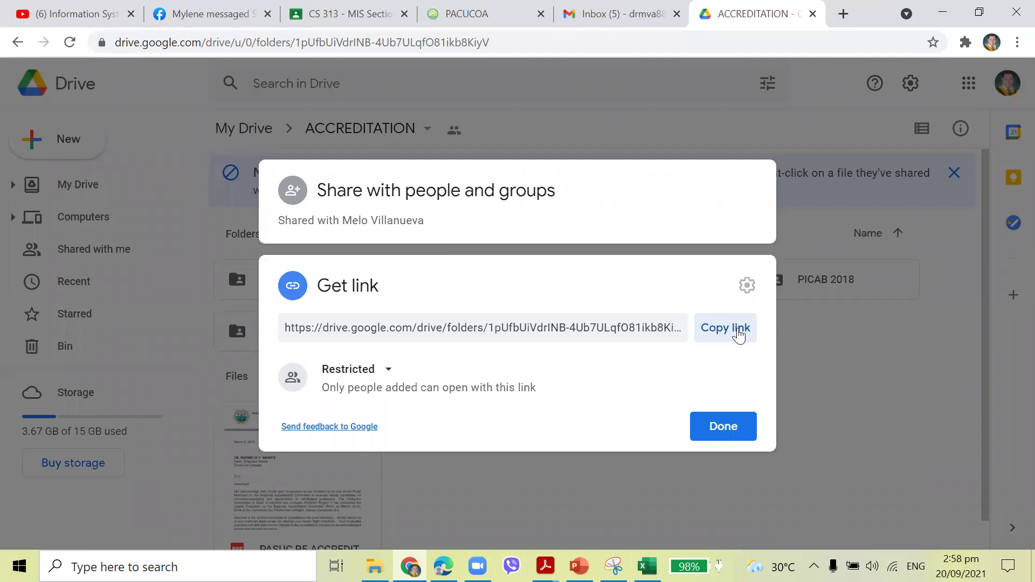
click(739, 335)
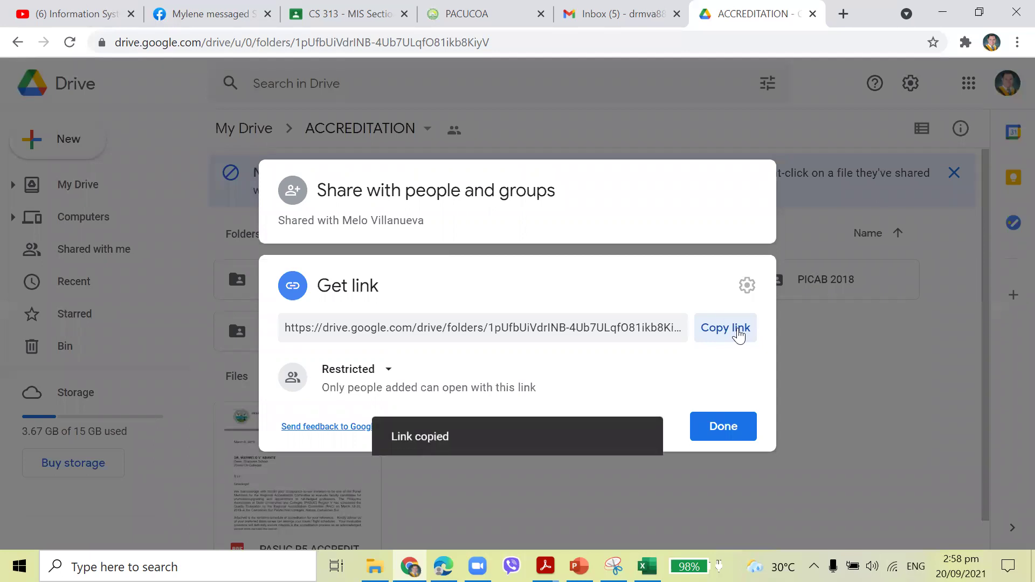
click(388, 371)
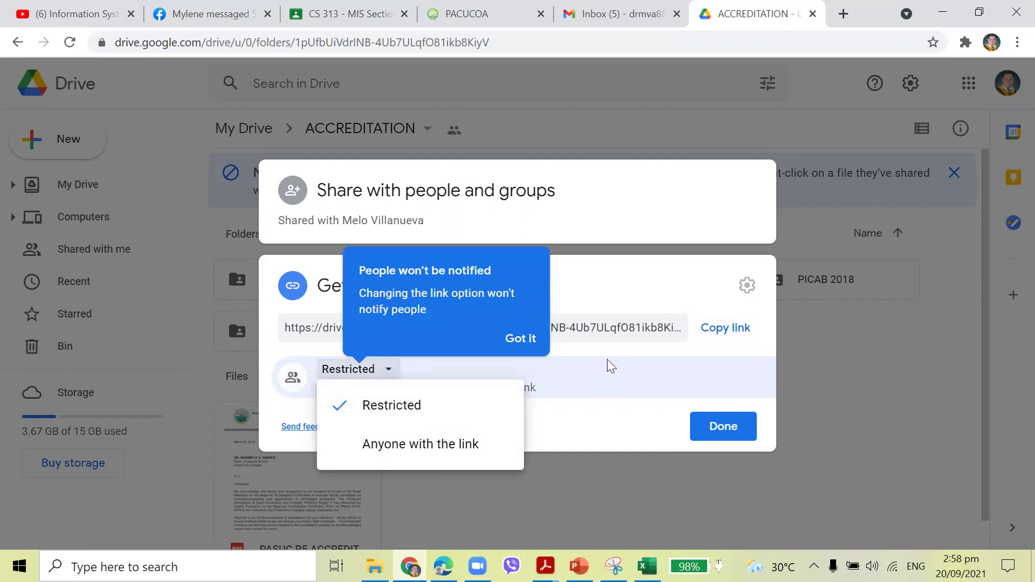
click(625, 286)
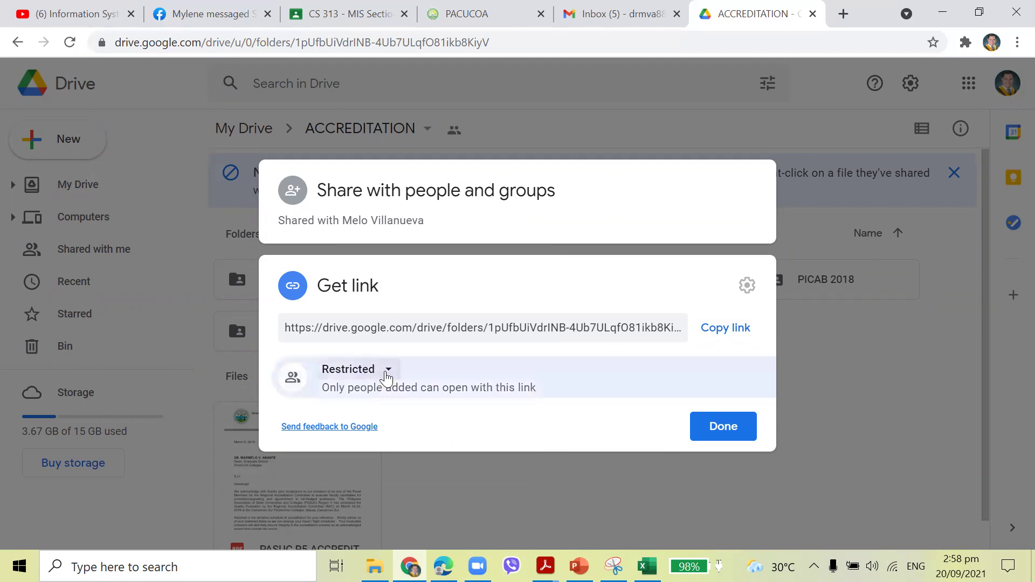
click(386, 370)
click(413, 446)
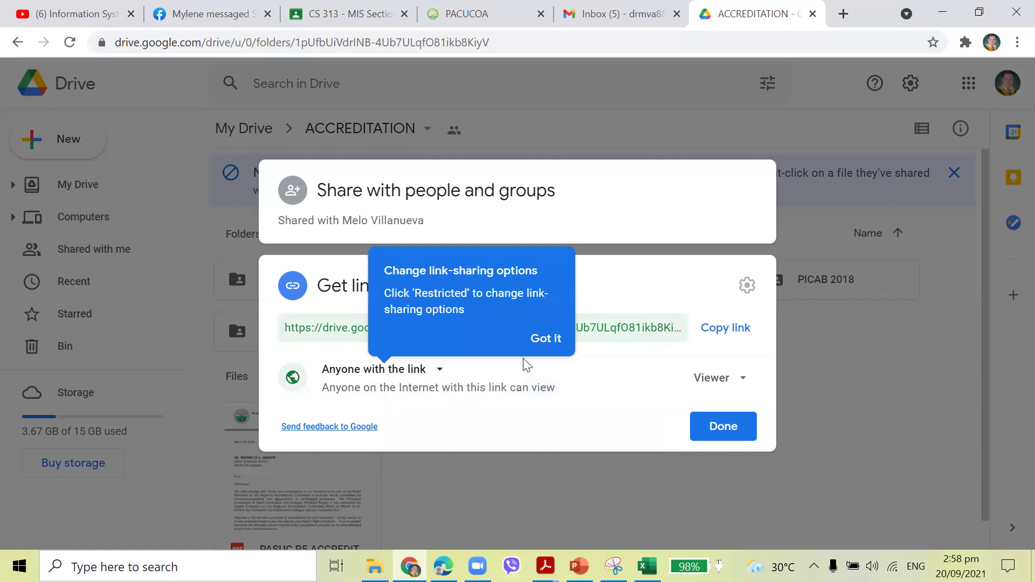
click(439, 370)
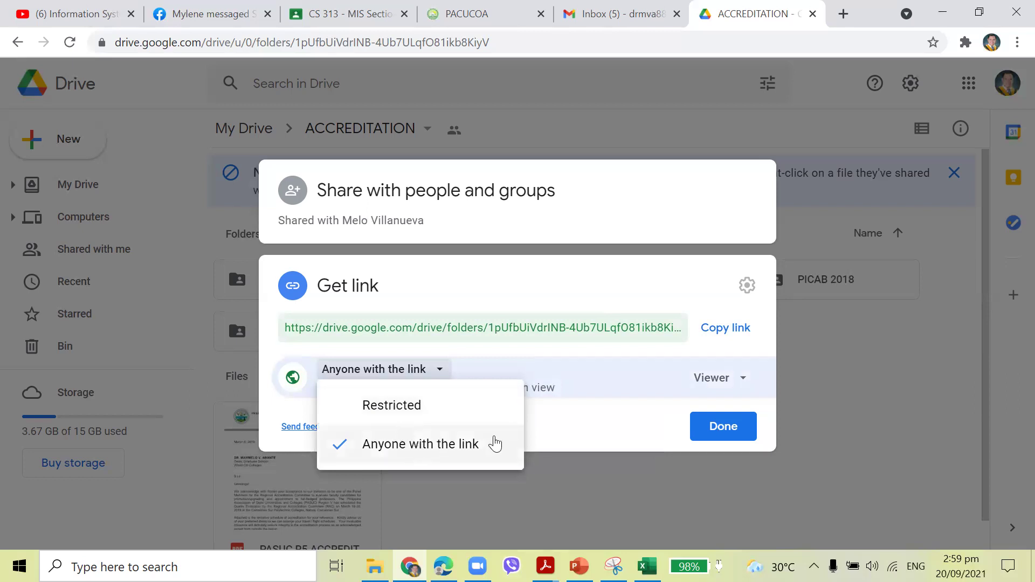
click(795, 312)
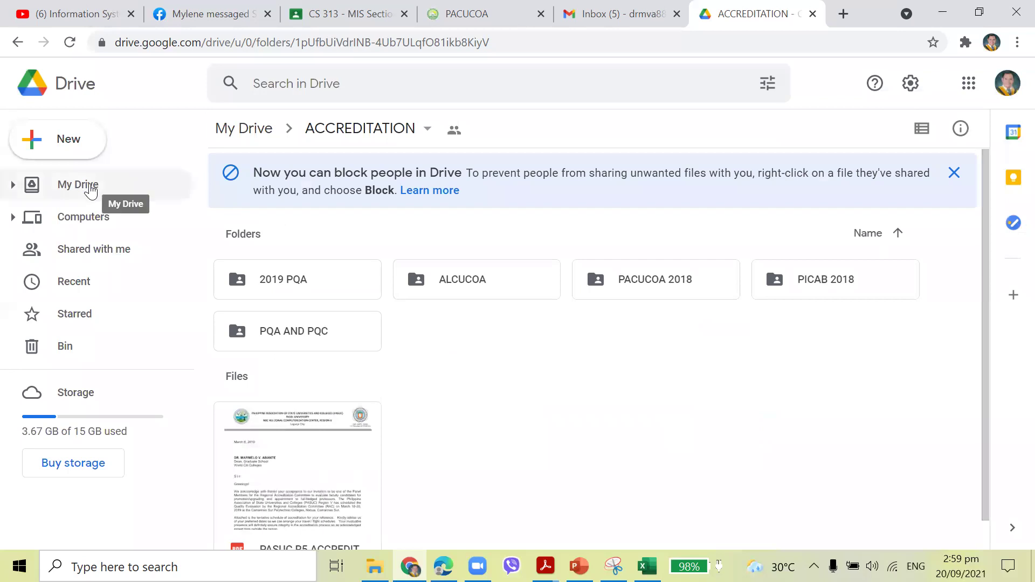
Upload ict_he from the Desktop into My Drive via New > File upload.
click(89, 186)
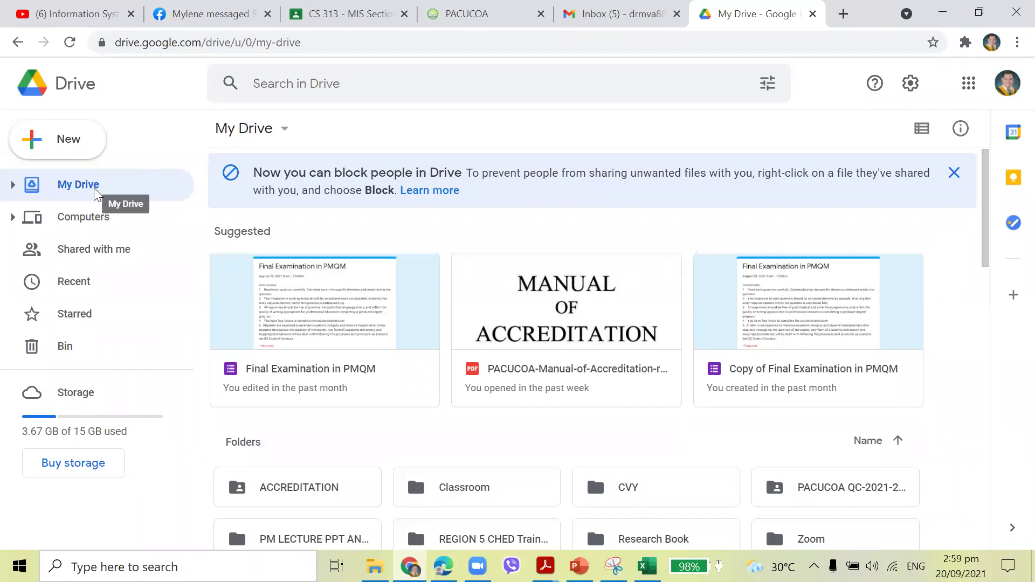
click(82, 145)
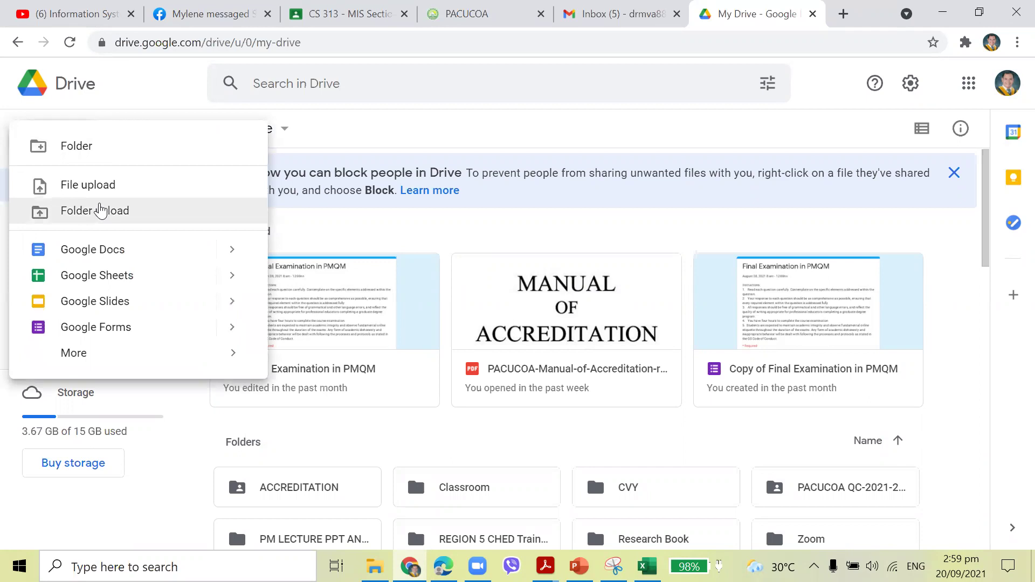
click(87, 185)
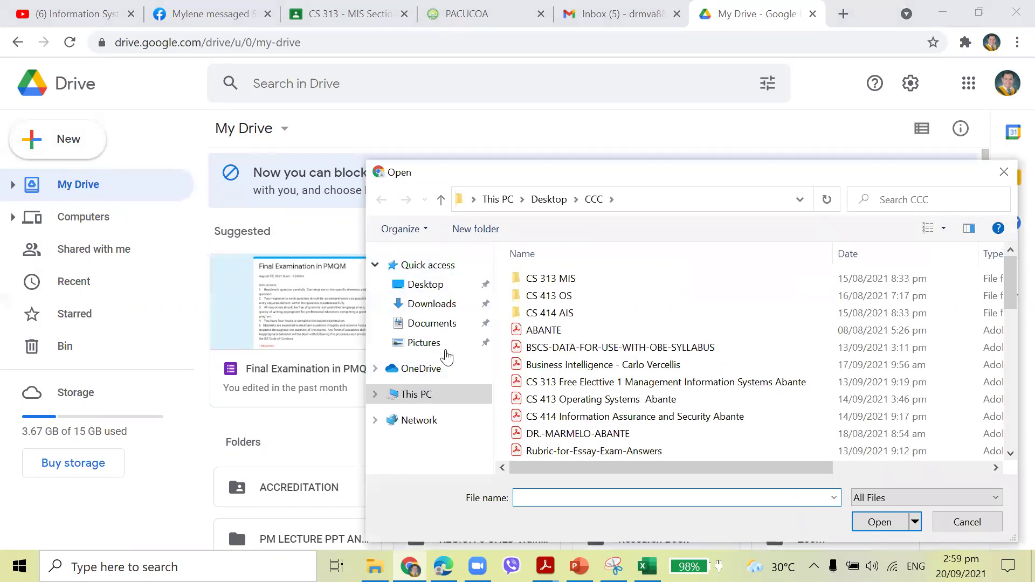
click(429, 286)
scroll(731, 388, down, 15)
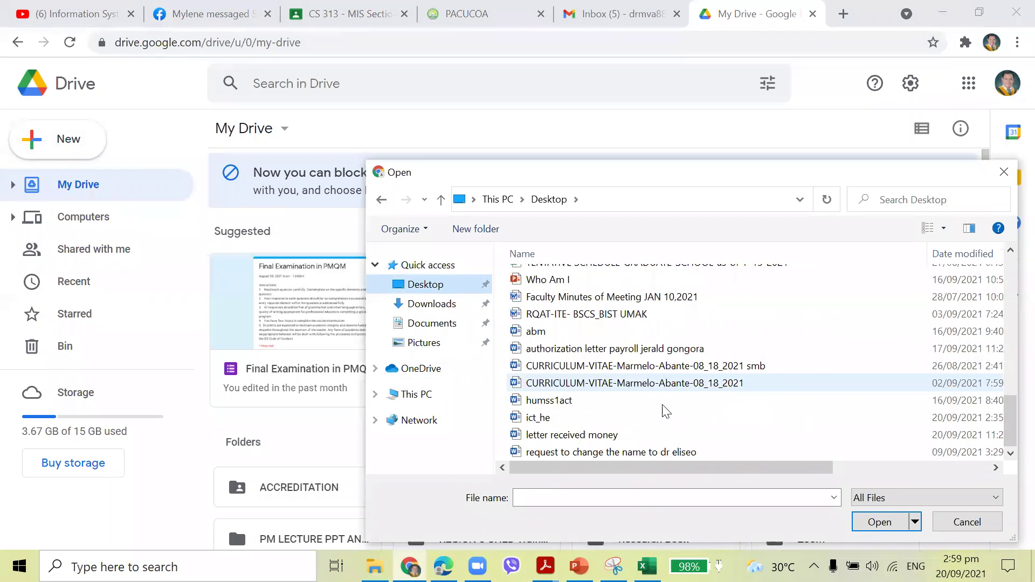
click(577, 417)
click(872, 521)
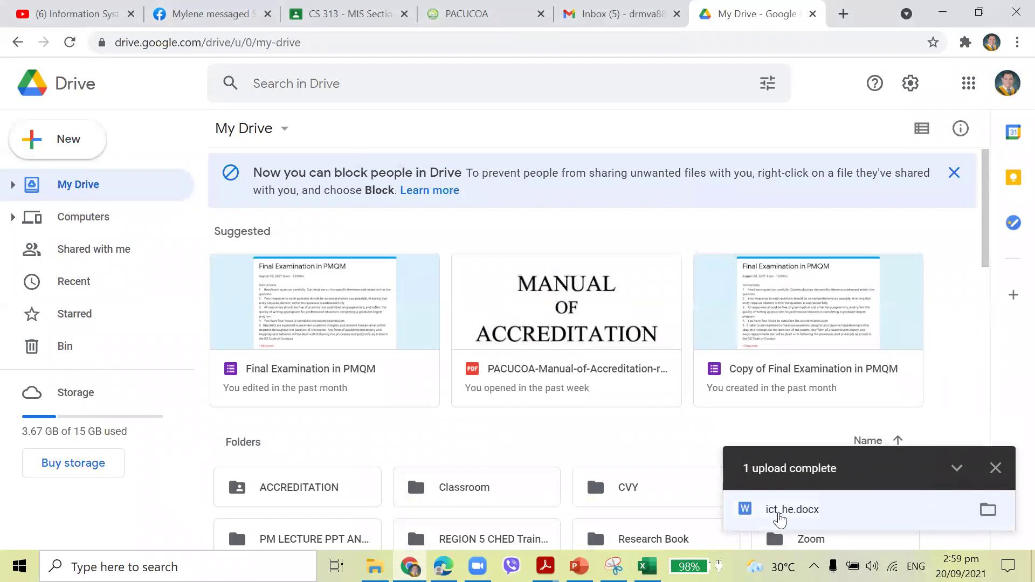
click(995, 468)
scroll(631, 371, down, 10)
scroll(631, 367, down, 5)
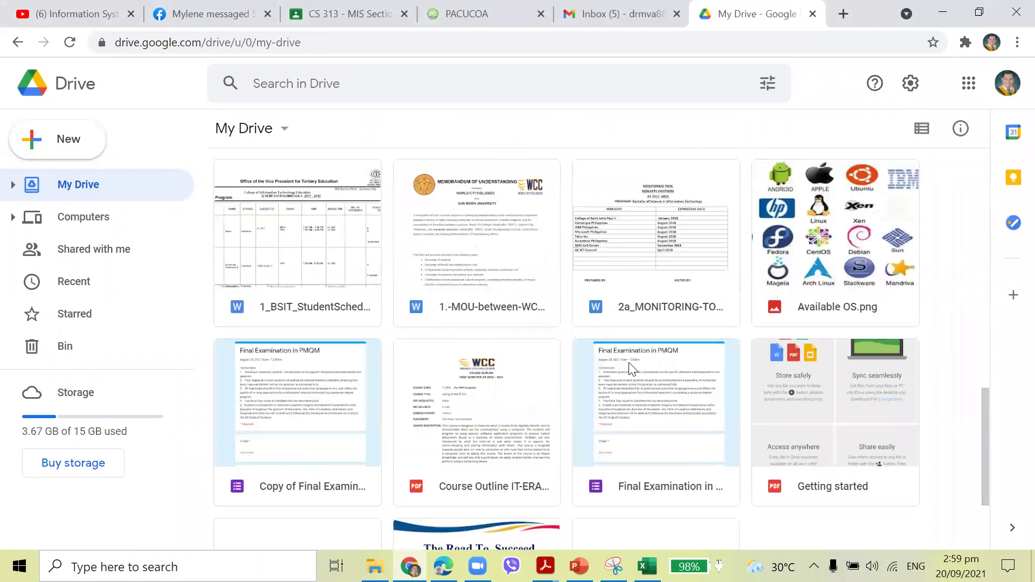
scroll(644, 326, down, 3)
scroll(697, 386, up, 15)
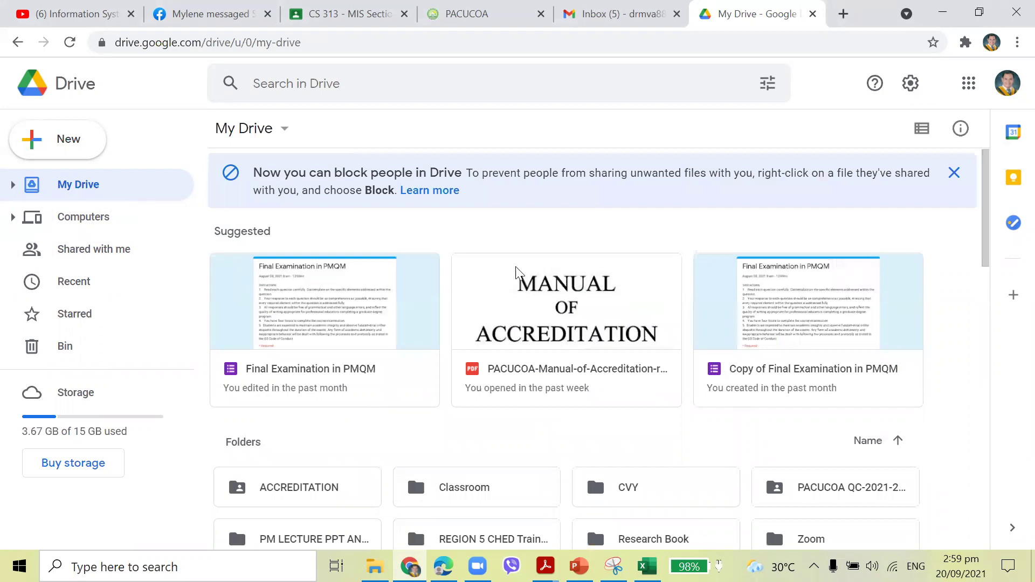
scroll(801, 387, down, 1)
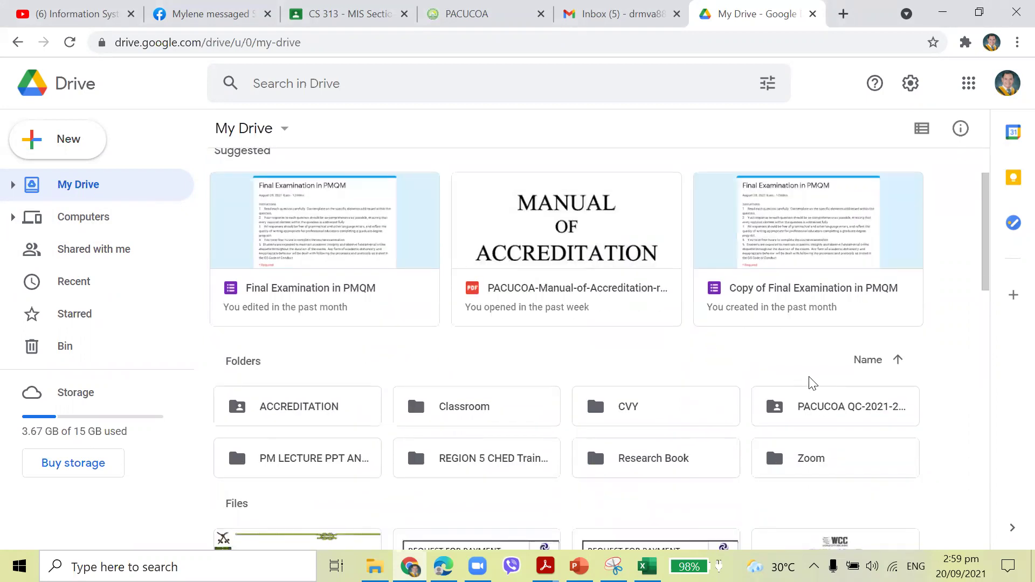
scroll(808, 383, down, 3)
scroll(809, 376, down, 4)
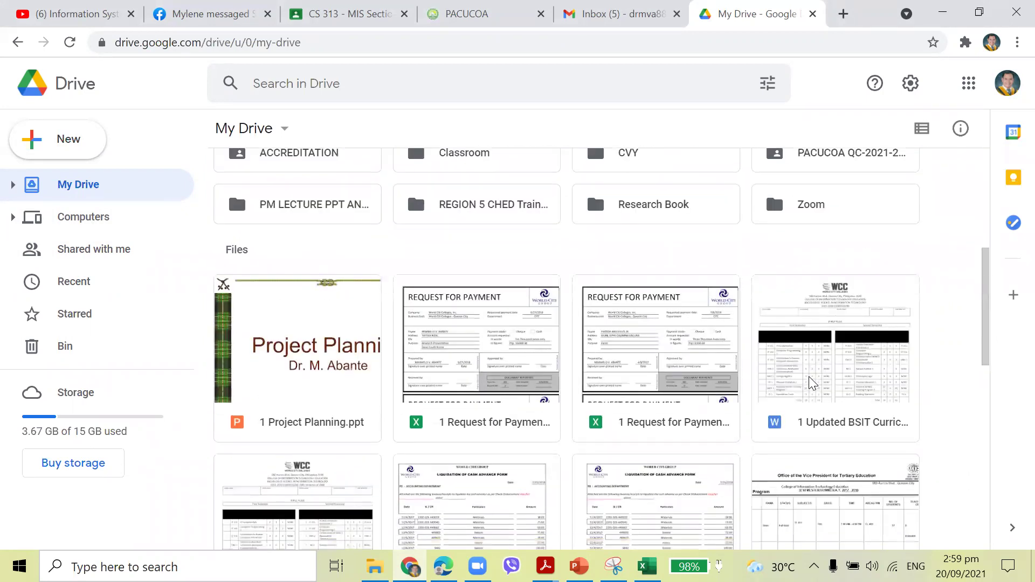
scroll(809, 377, down, 2)
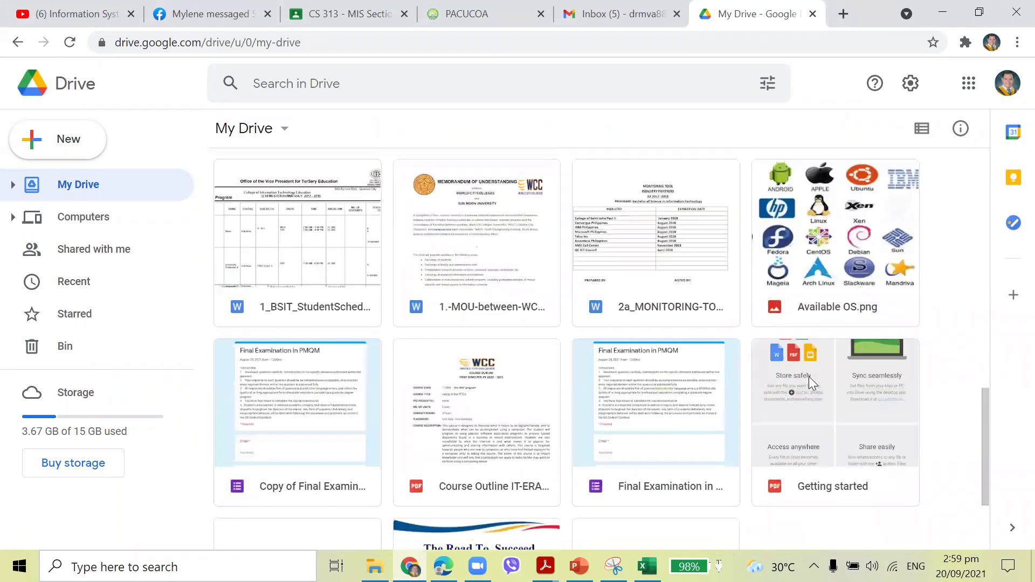
scroll(809, 380, down, 2)
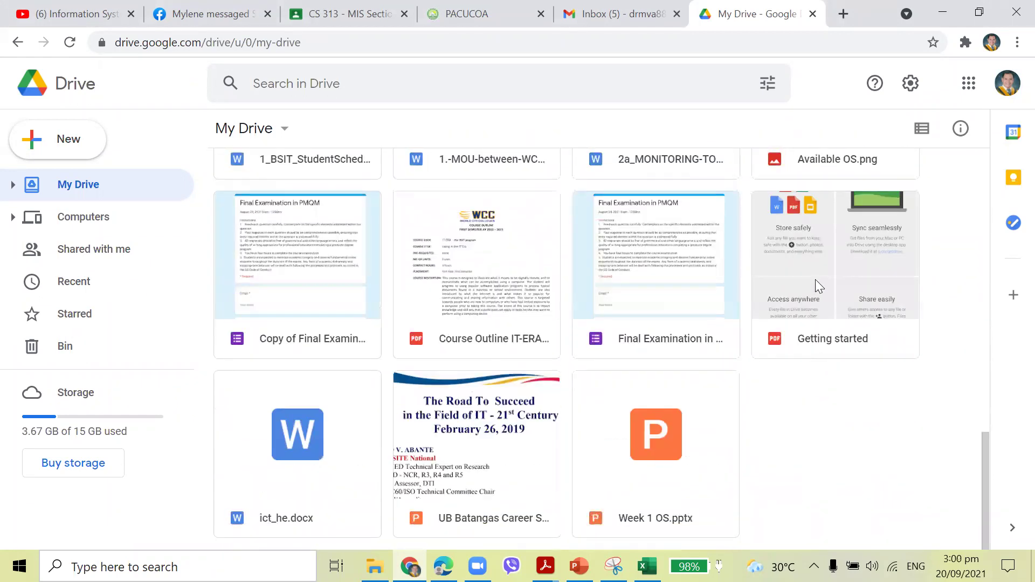
double_click(282, 453)
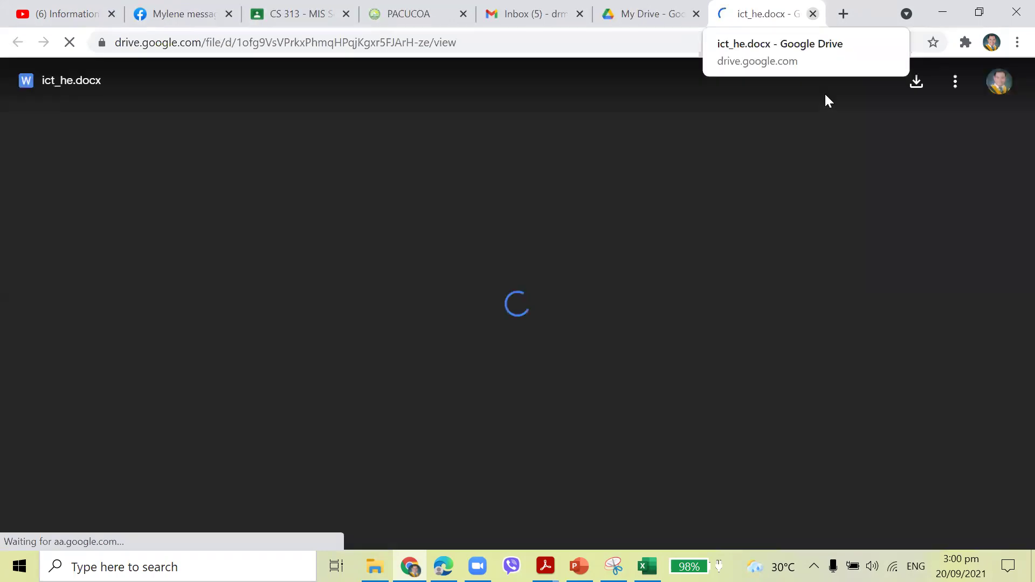
key(ctrl+w)
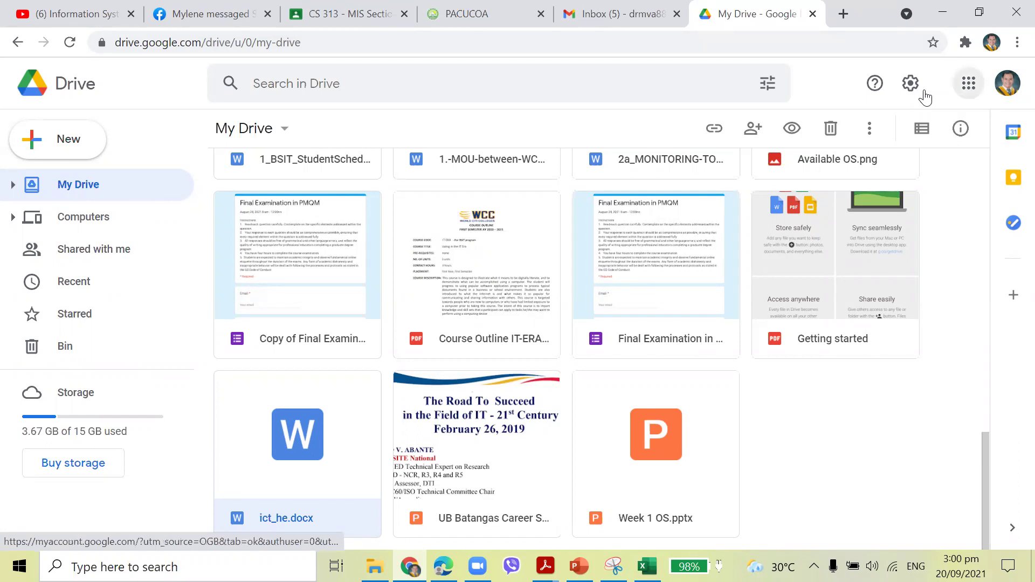
Open Google Docs in a new tab from Drive's apps grid.
click(969, 83)
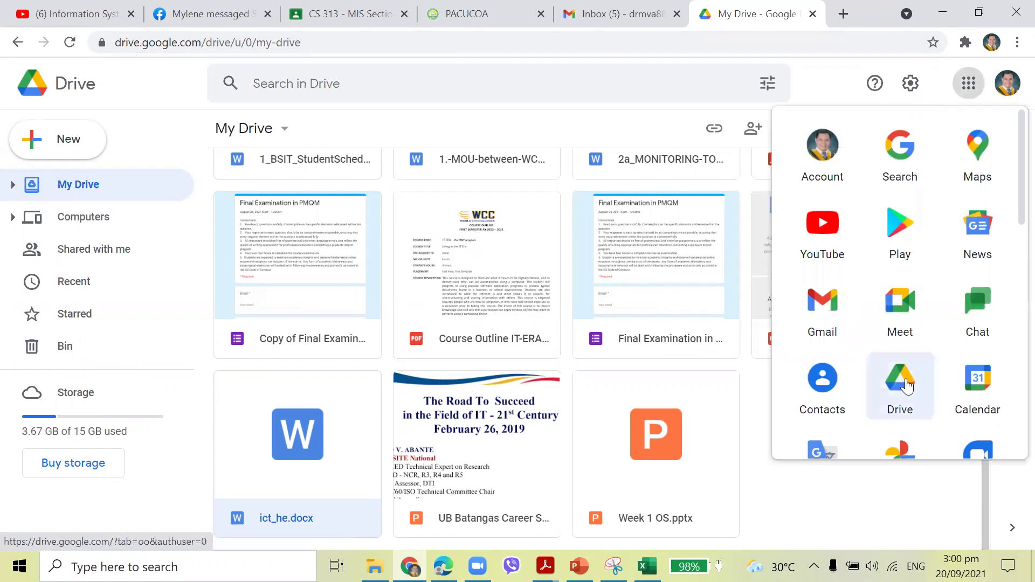
scroll(916, 355, down, 8)
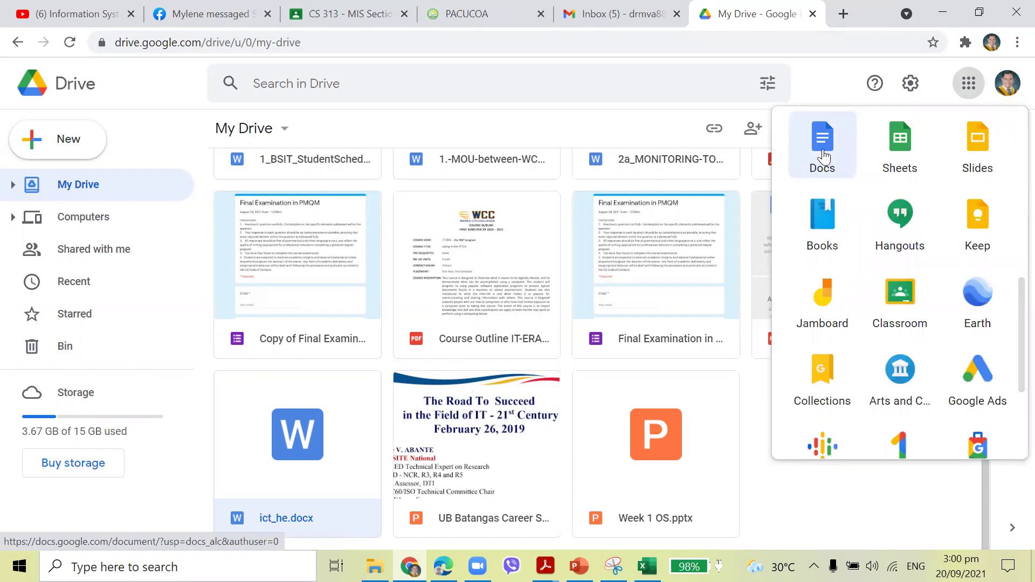
scroll(911, 172, up, 8)
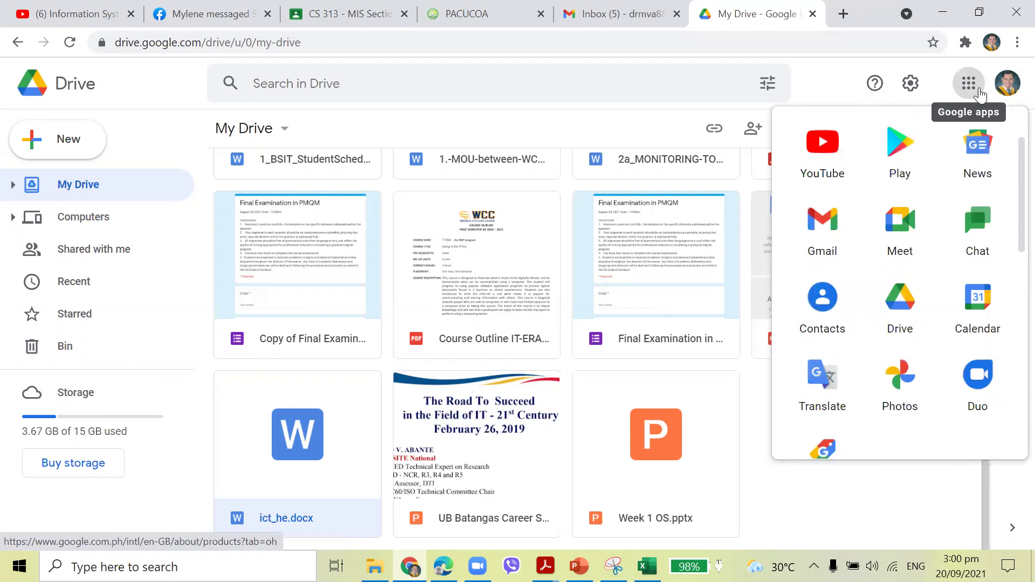
click(970, 85)
click(970, 86)
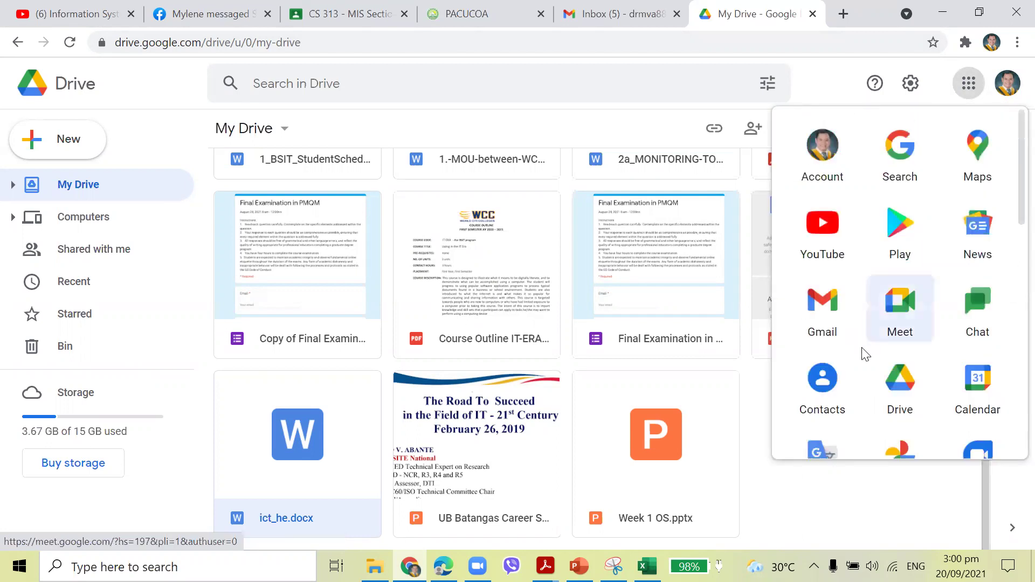
scroll(865, 356, down, 4)
click(832, 388)
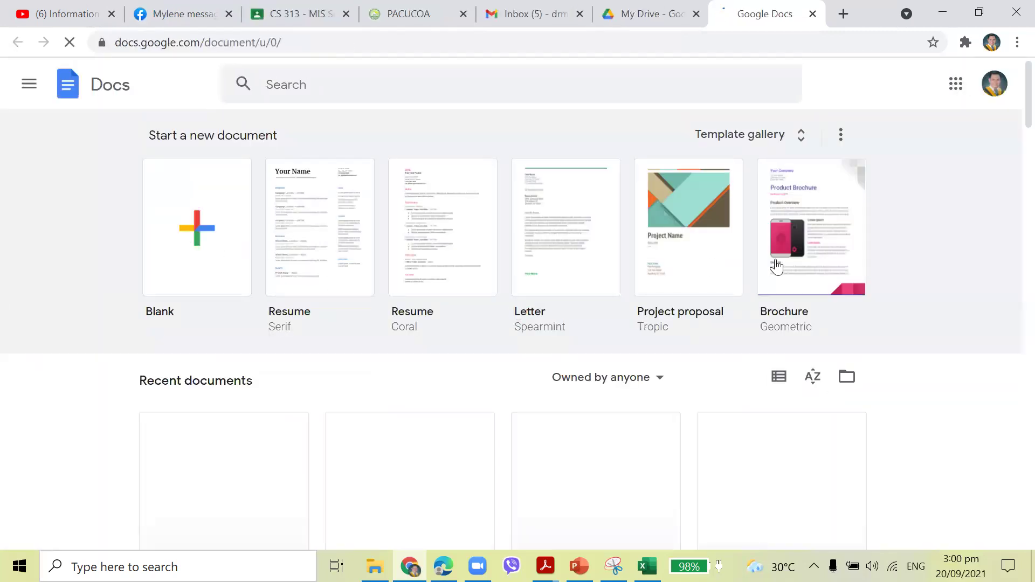
In a blank document, type the person's full name in capitals and a phone number below, then close it.
click(199, 239)
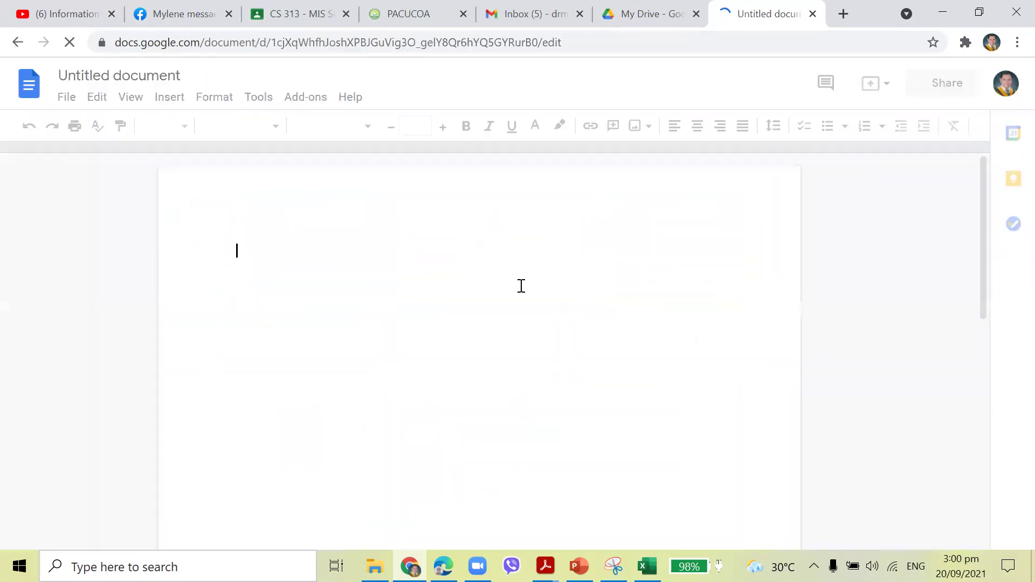
key(Caps_Lock)
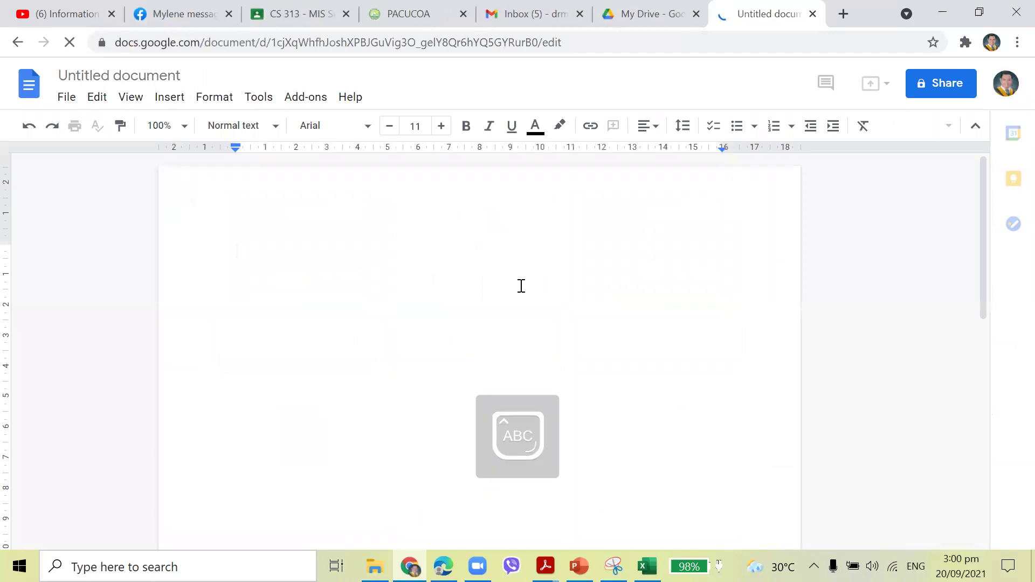
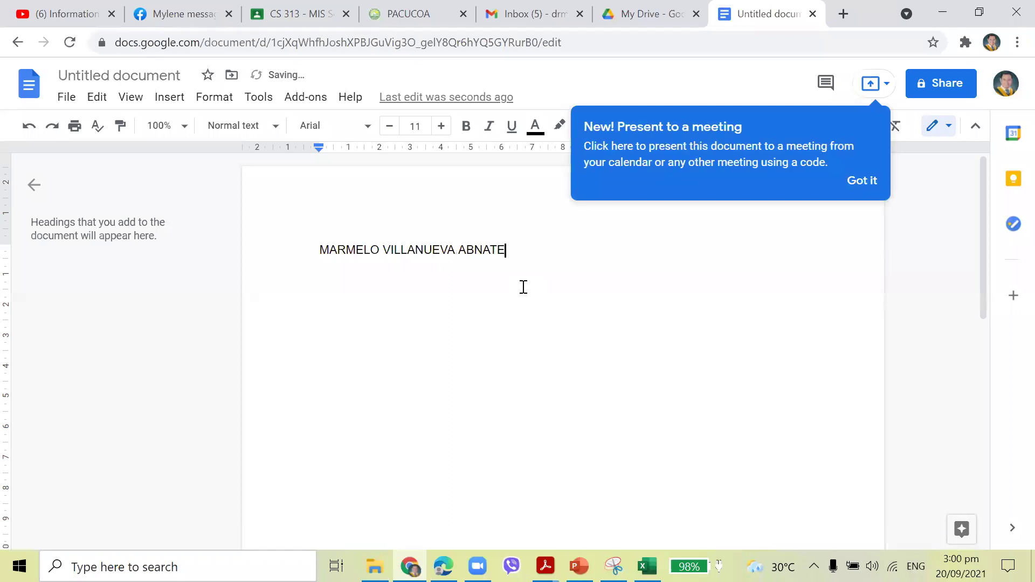
text(A)
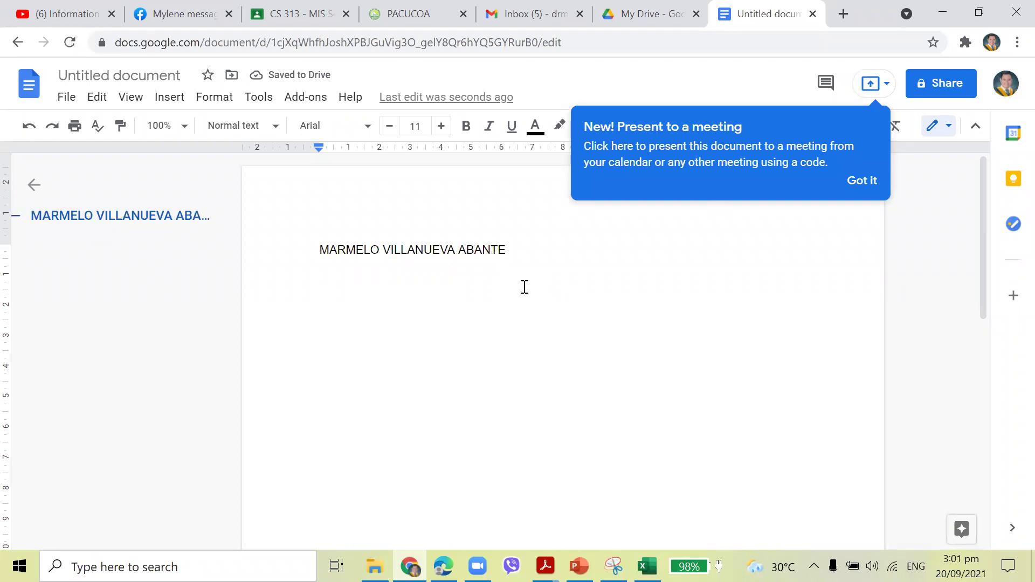
key(Return)
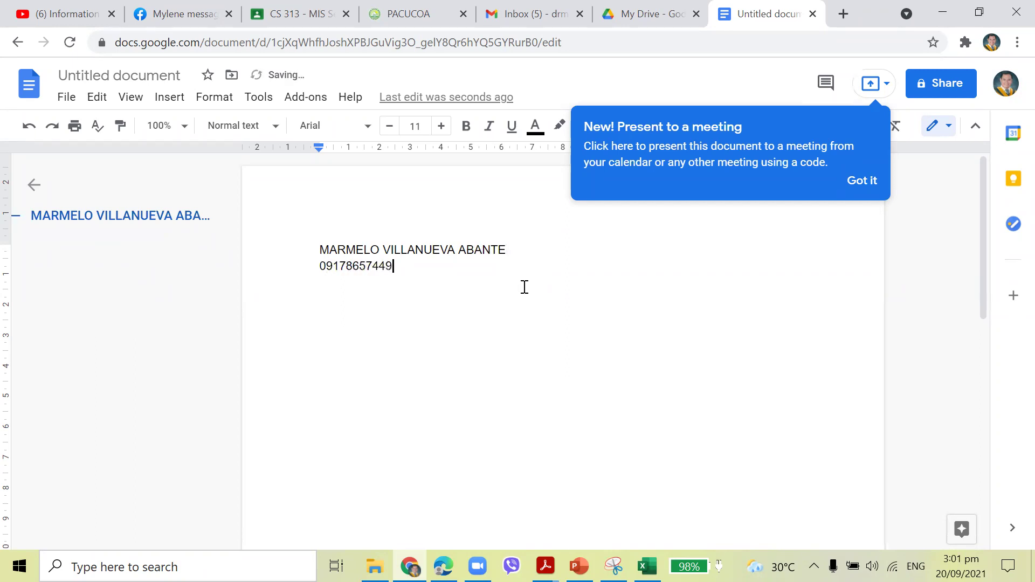
key(Return)
key(ctrl+w)
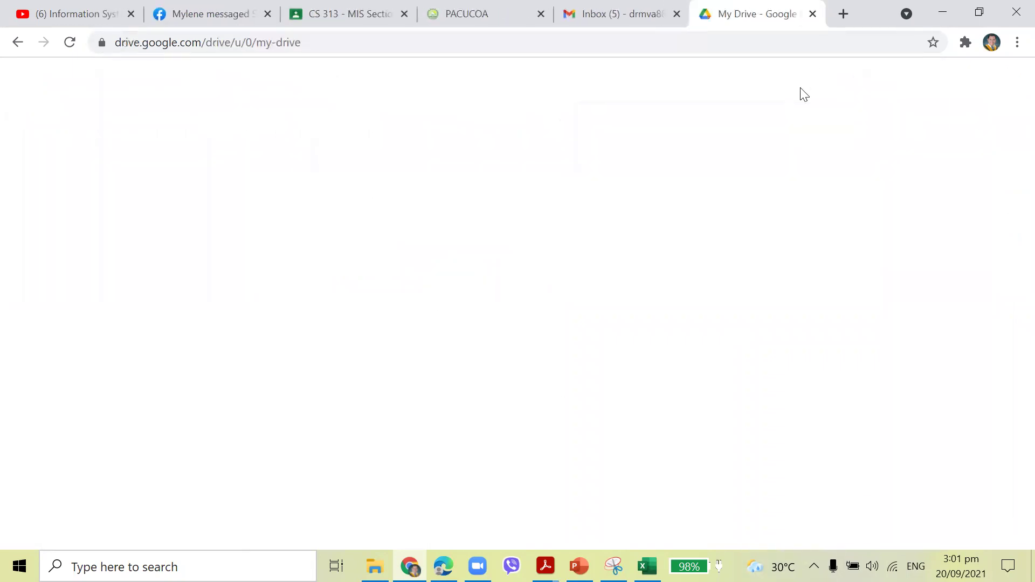
Open Google Sheets from the apps grid and create a blank spreadsheet.
click(966, 92)
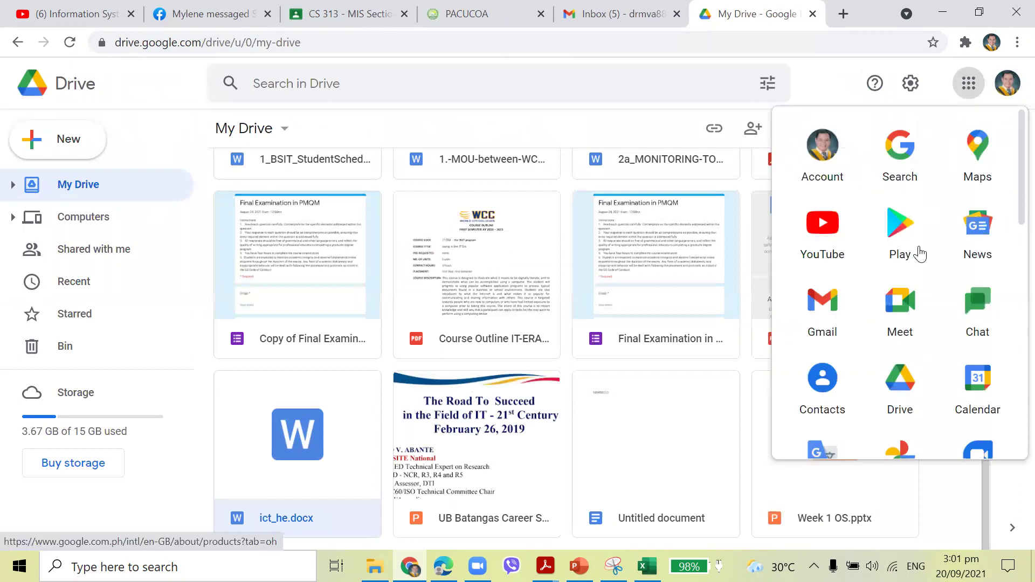
scroll(907, 307, down, 7)
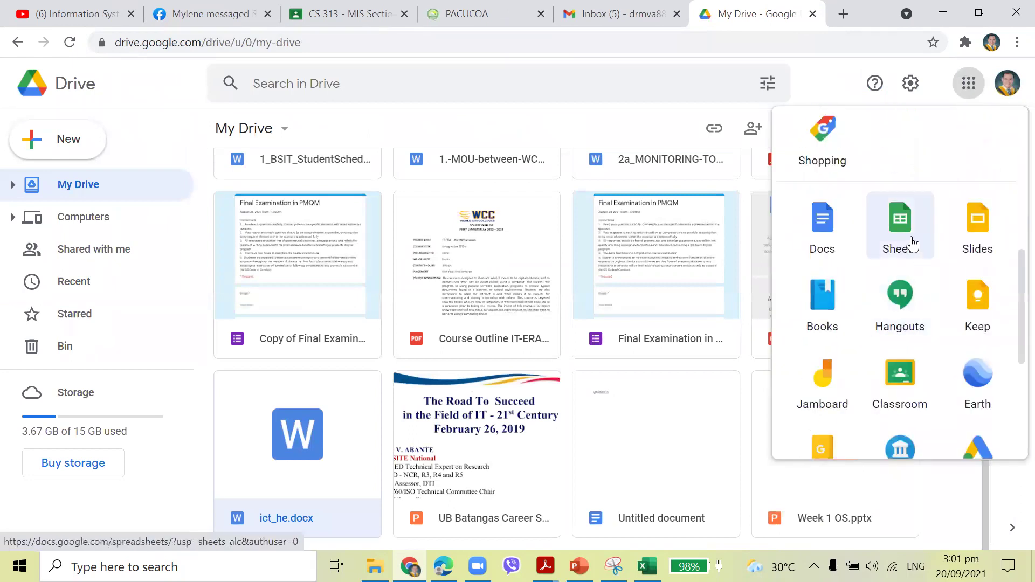
click(910, 240)
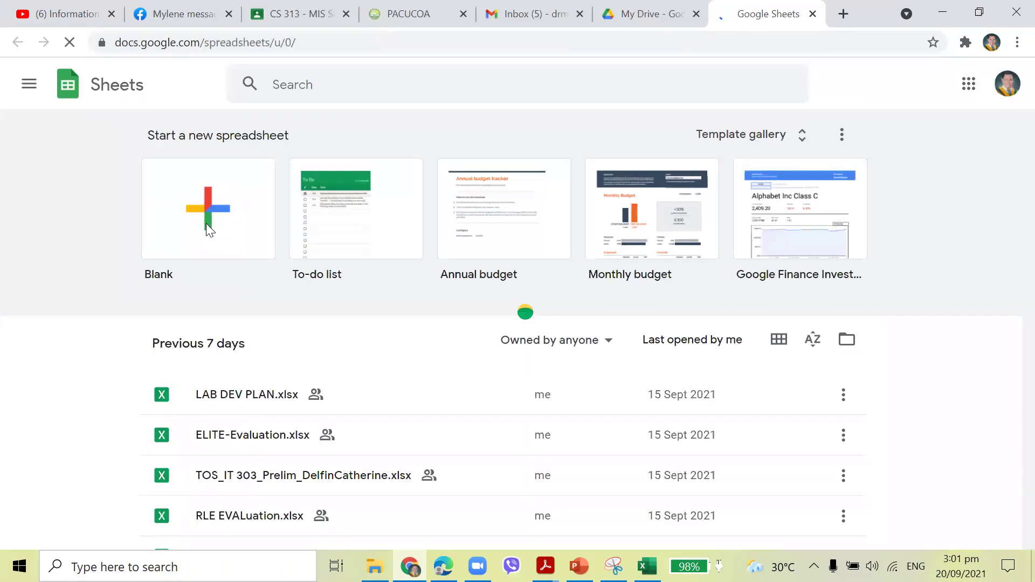
click(207, 228)
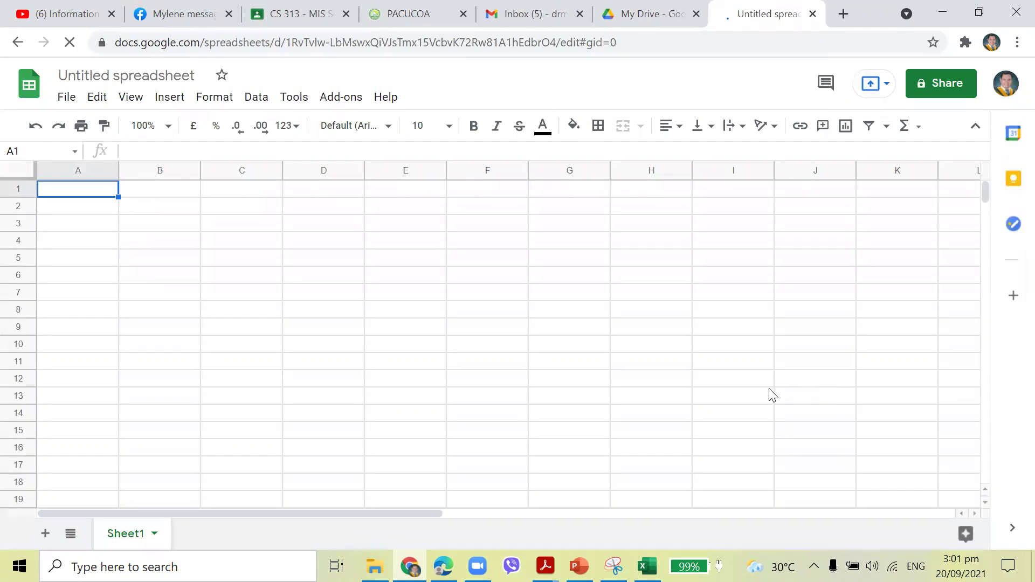
Select cells C3, B3, D3, F5 and H6, then close the untitled spreadsheet.
click(219, 226)
click(186, 225)
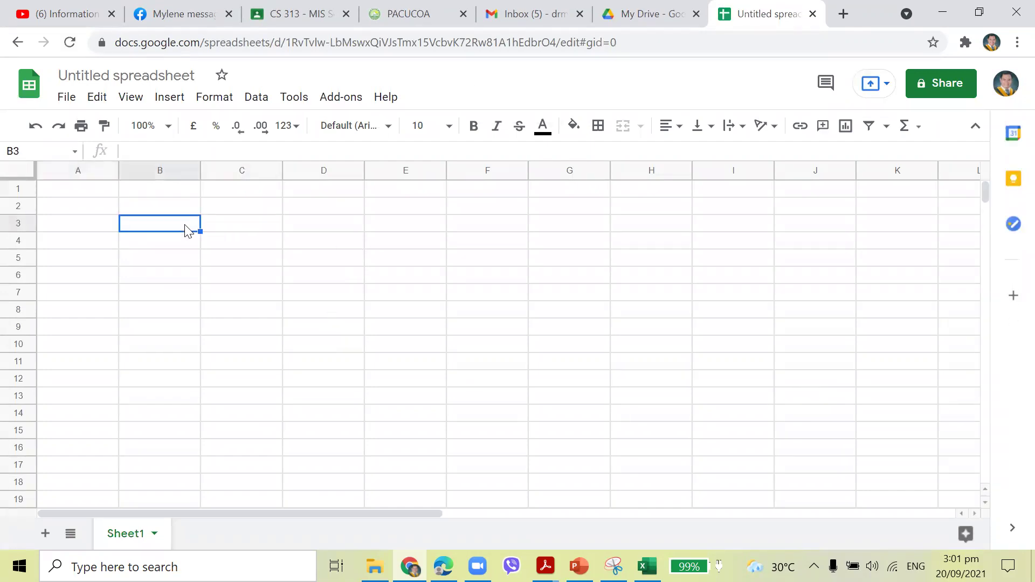
click(292, 230)
click(509, 264)
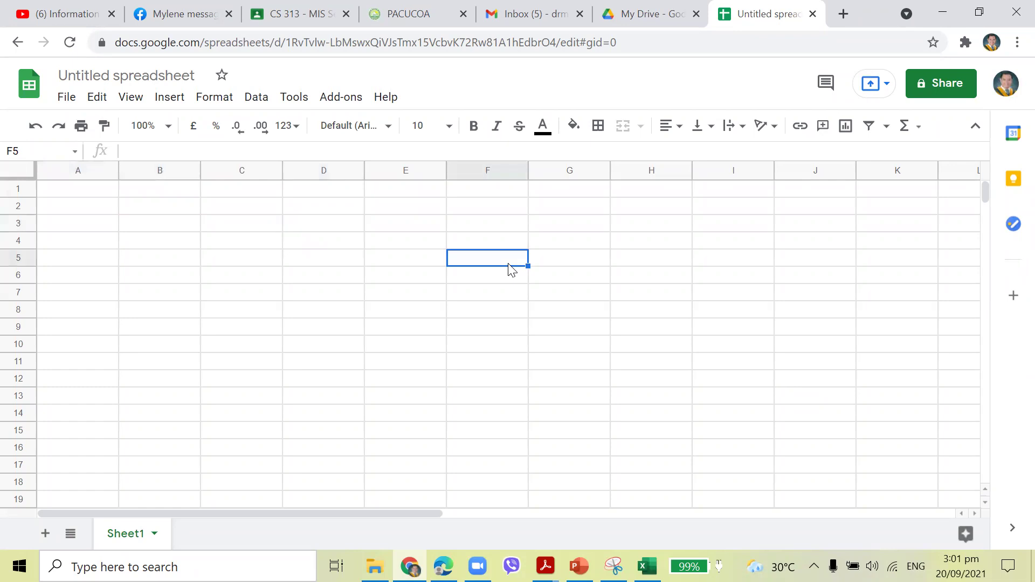
click(652, 276)
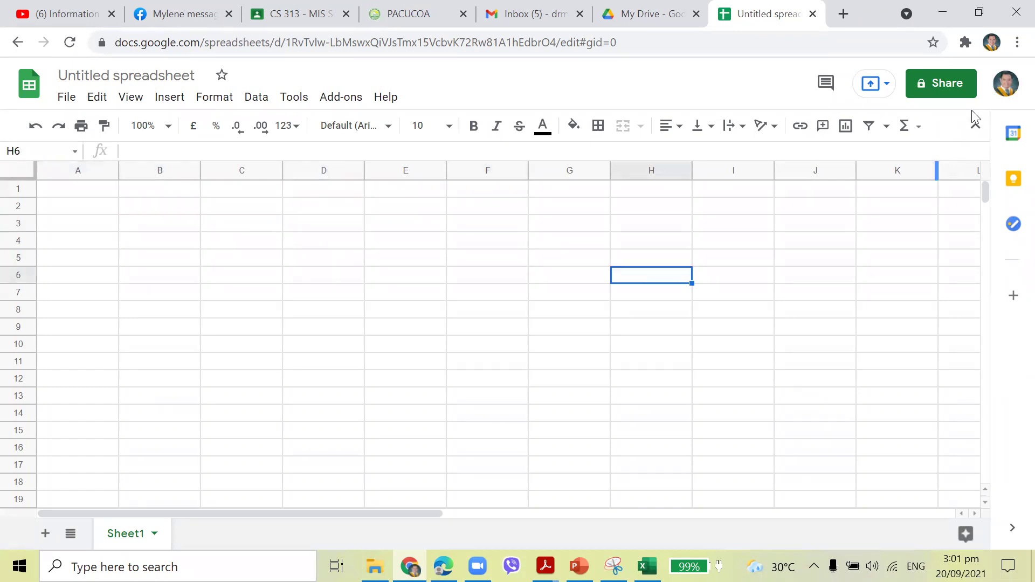
click(813, 13)
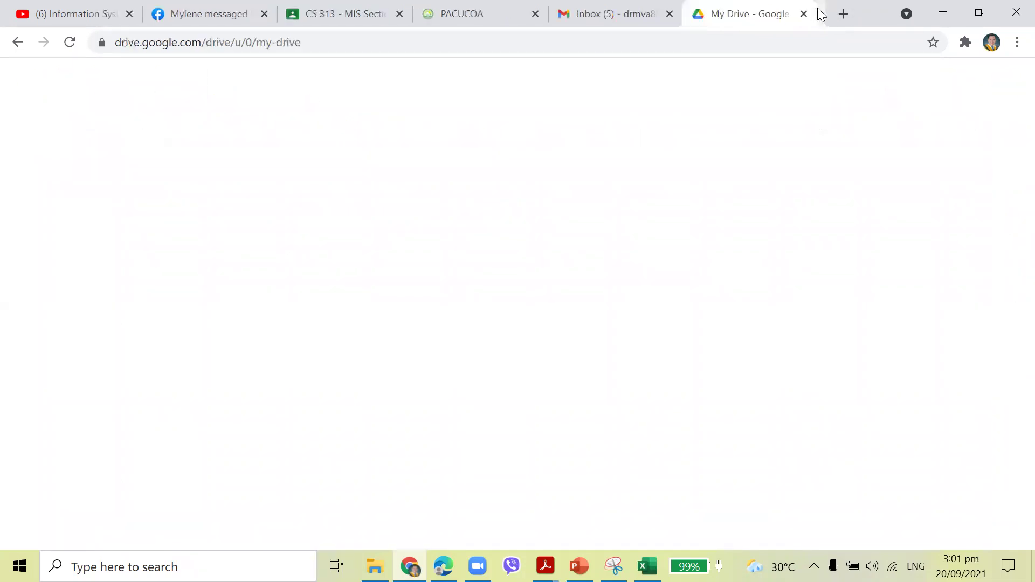
Launch Google Slides in a new tab from Drive's apps grid.
click(970, 86)
scroll(953, 217, down, 6)
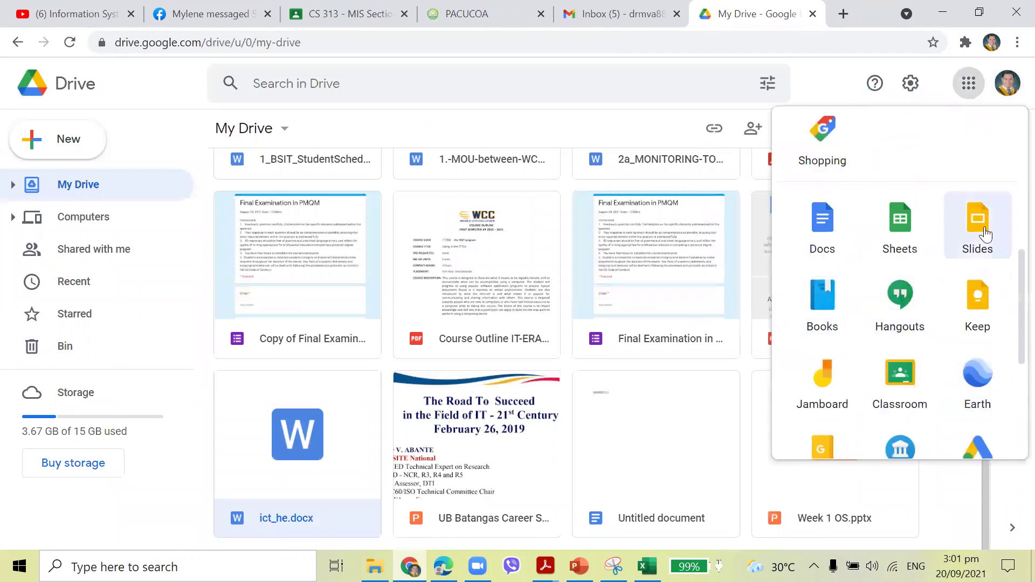
click(972, 231)
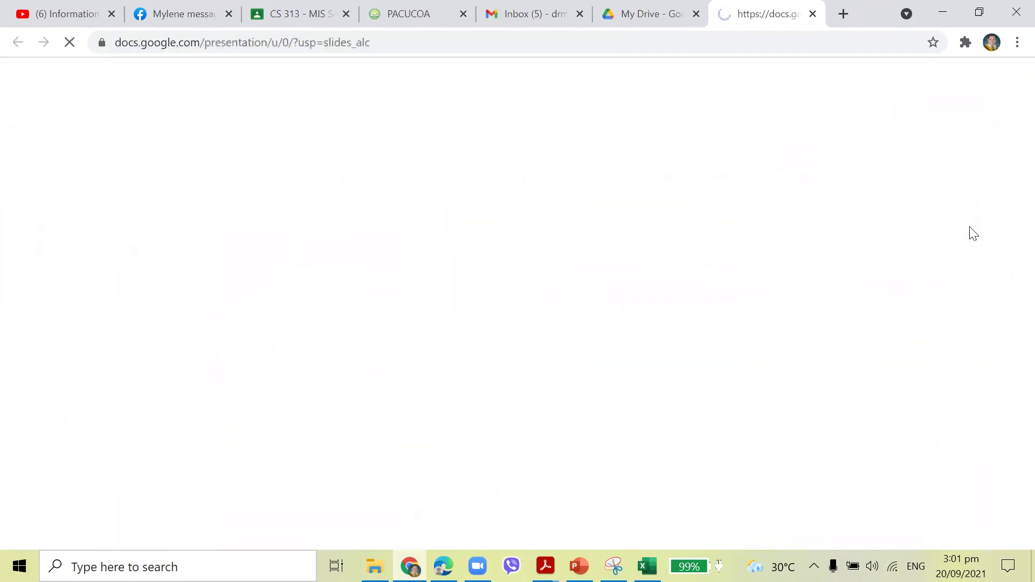